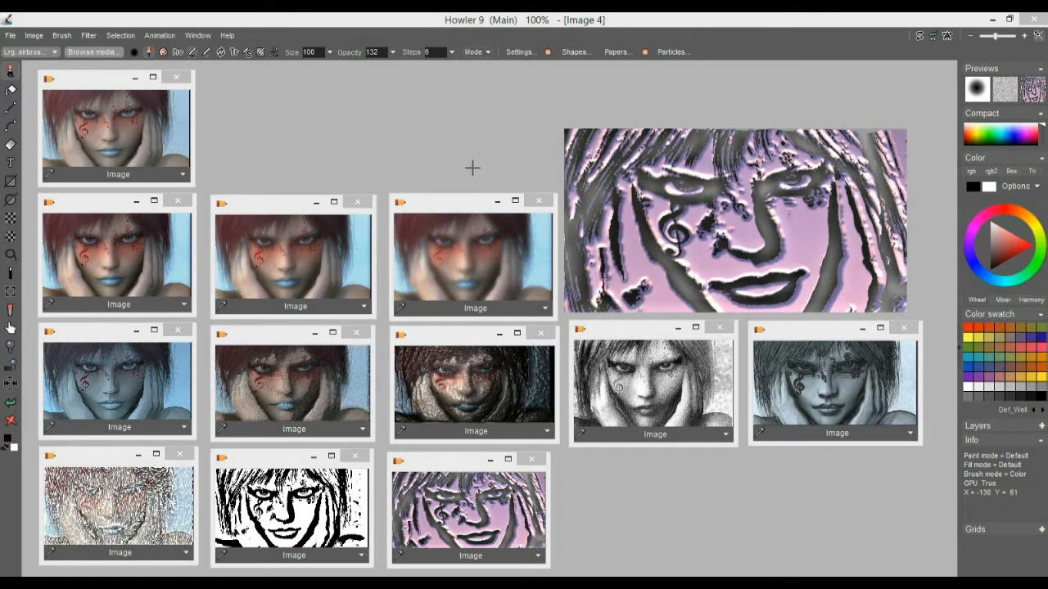
- Examine the stored original portrait and its filtered variants one after another on the main canvas
left_click_drag(561, 183, 575, 143)
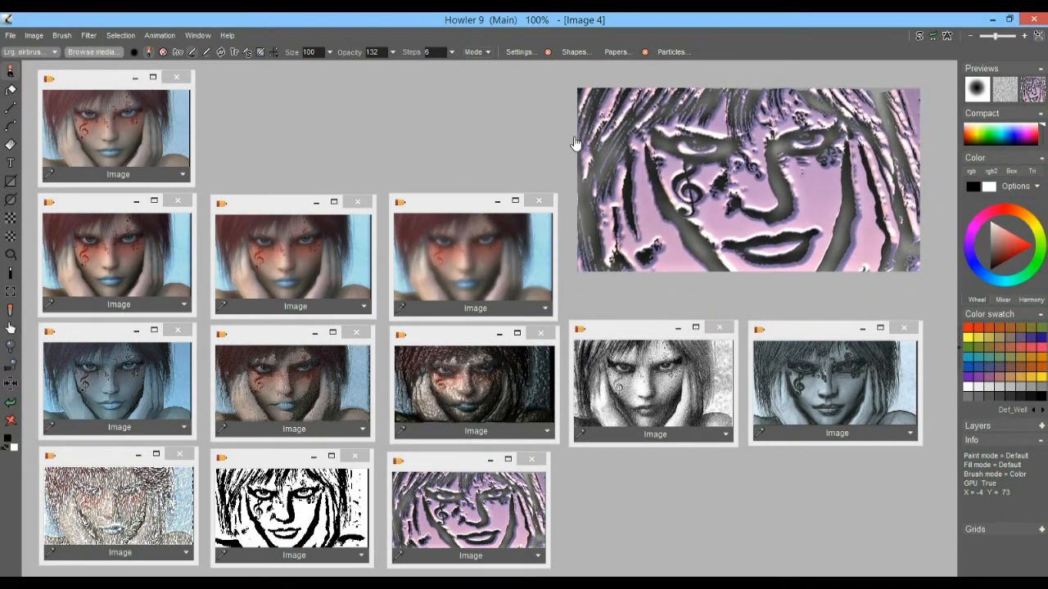
left_click(118, 161)
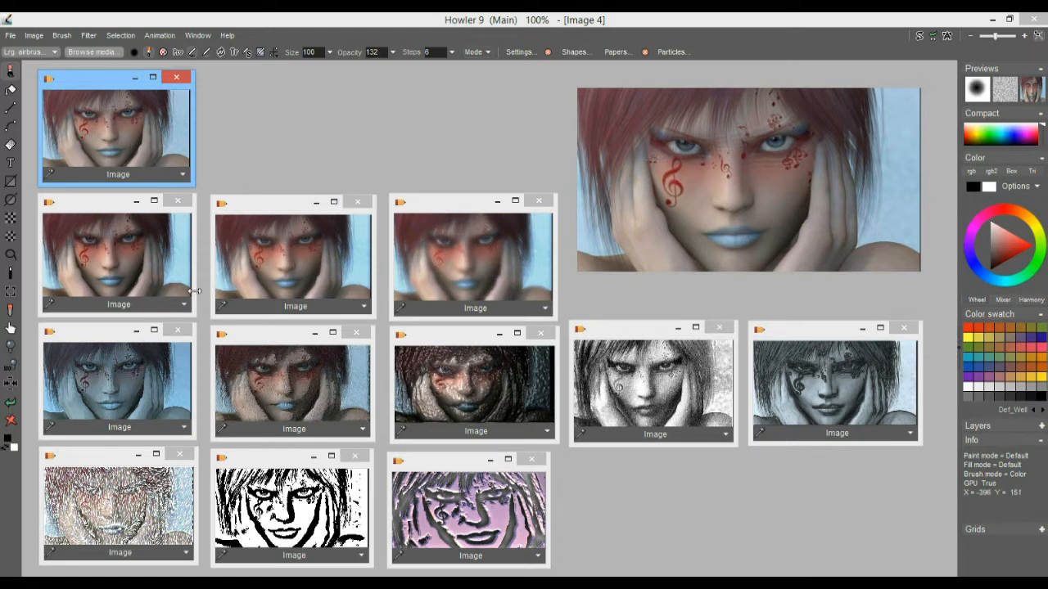
left_click(121, 243)
left_click(295, 279)
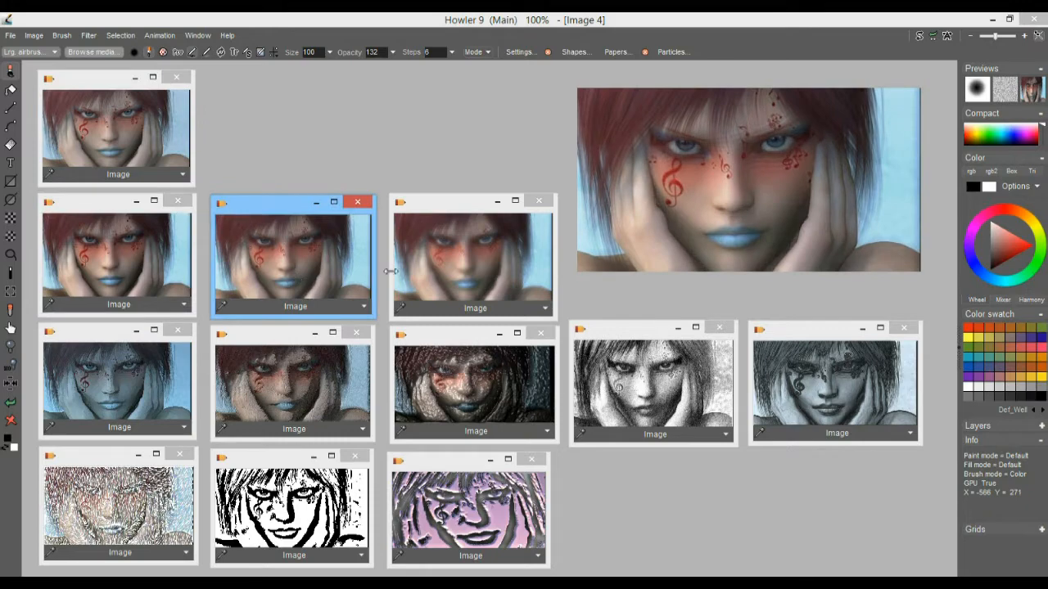
left_click(441, 267)
left_click(293, 387)
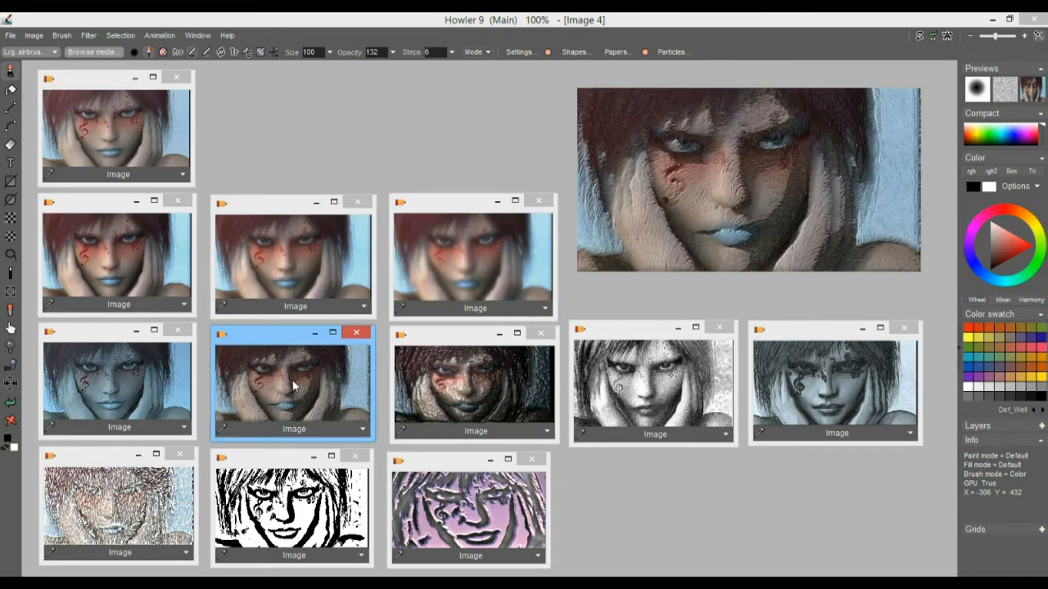
left_click(120, 380)
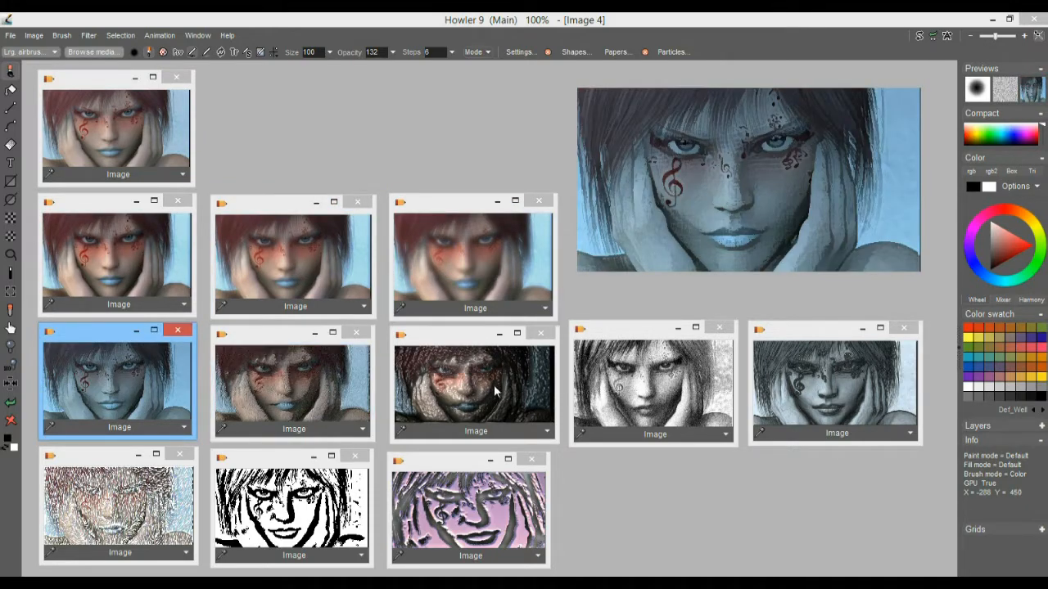
left_click(494, 392)
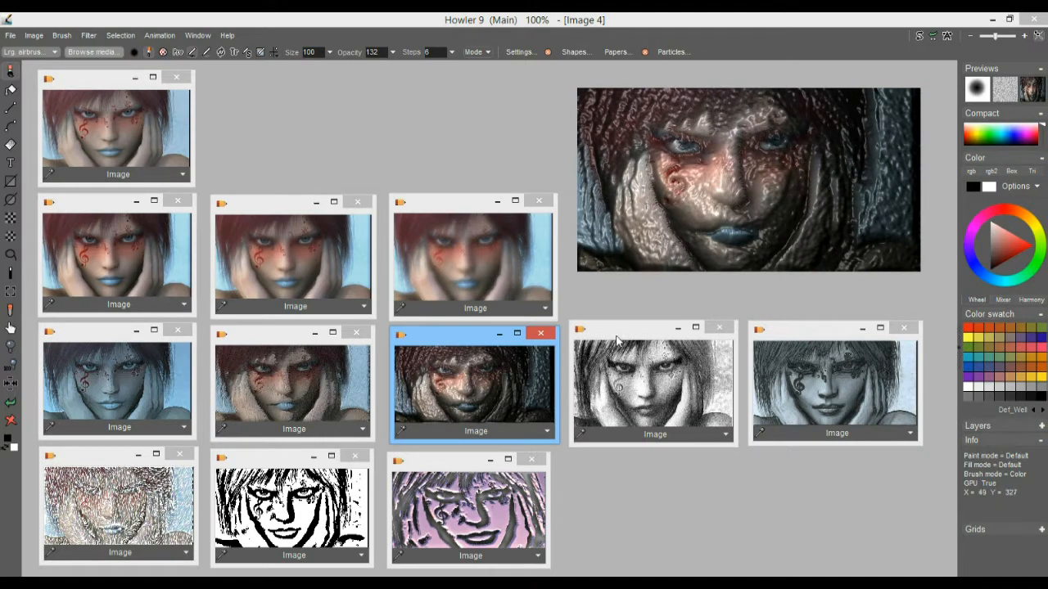
left_click(821, 389)
left_click(665, 396)
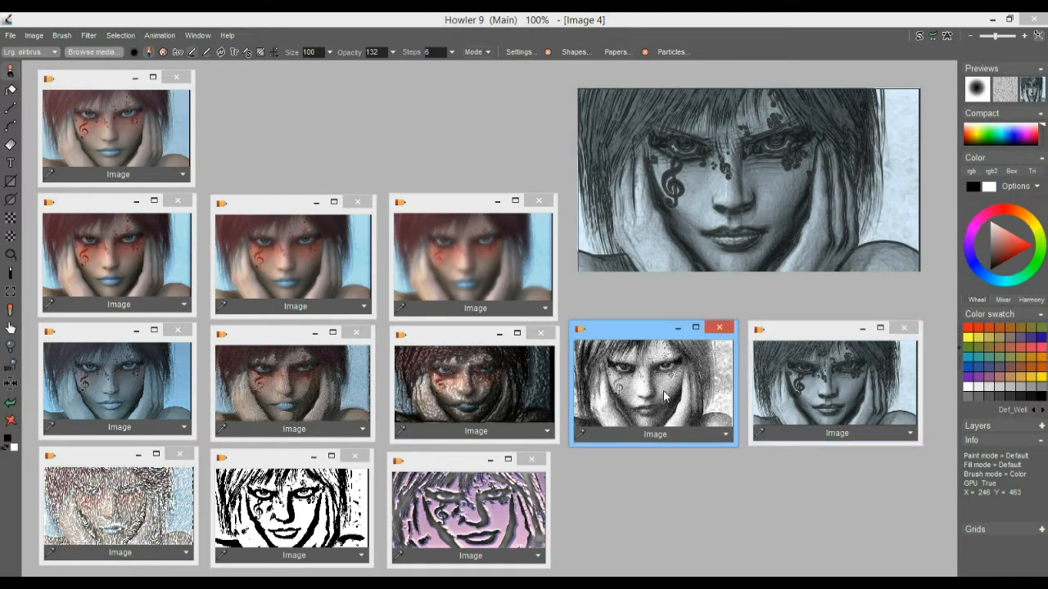
left_click(282, 493)
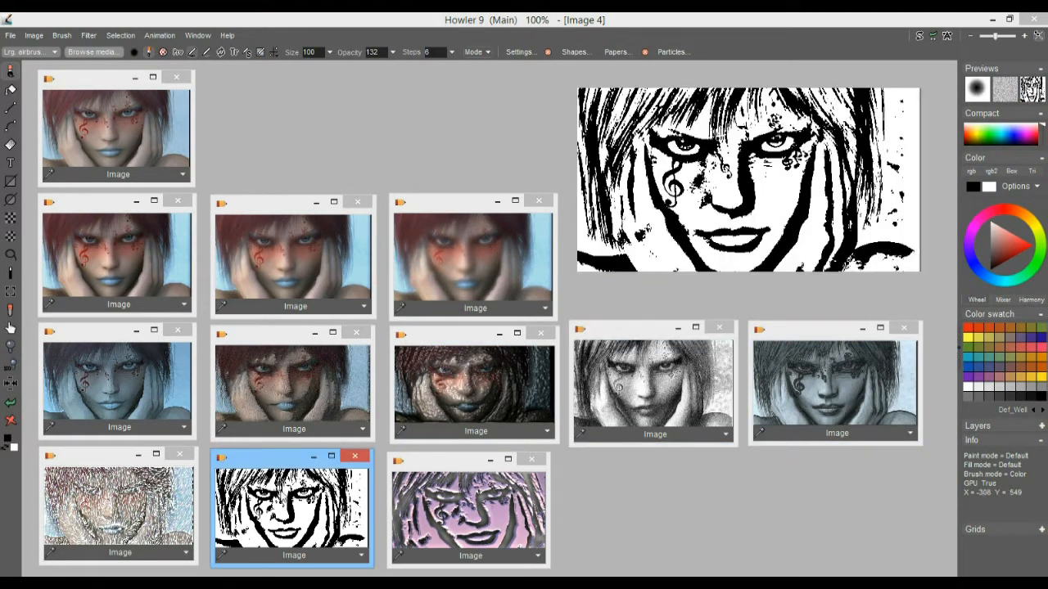
left_click(667, 378)
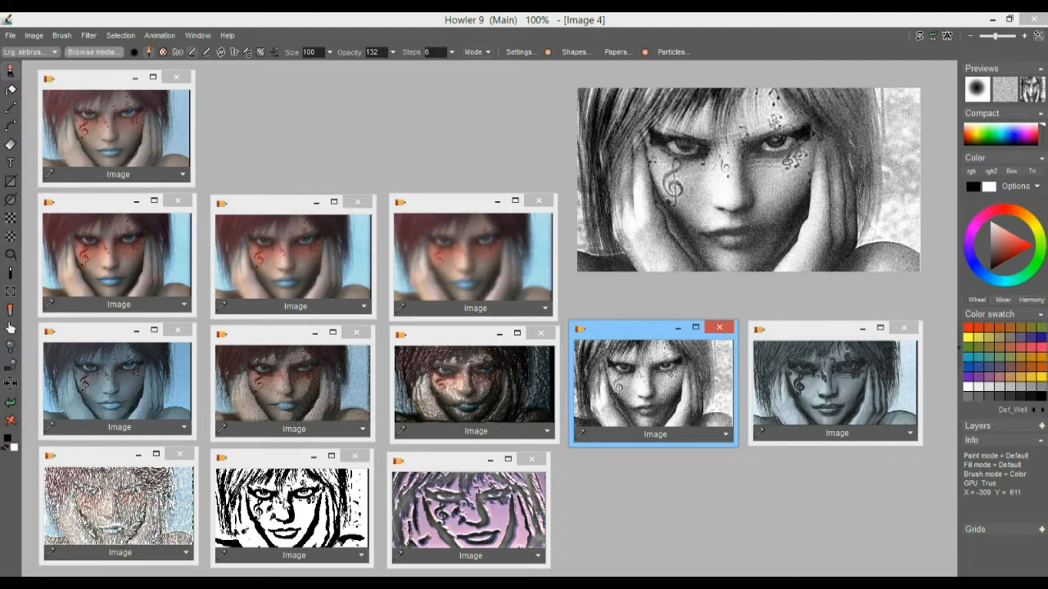
left_click(134, 495)
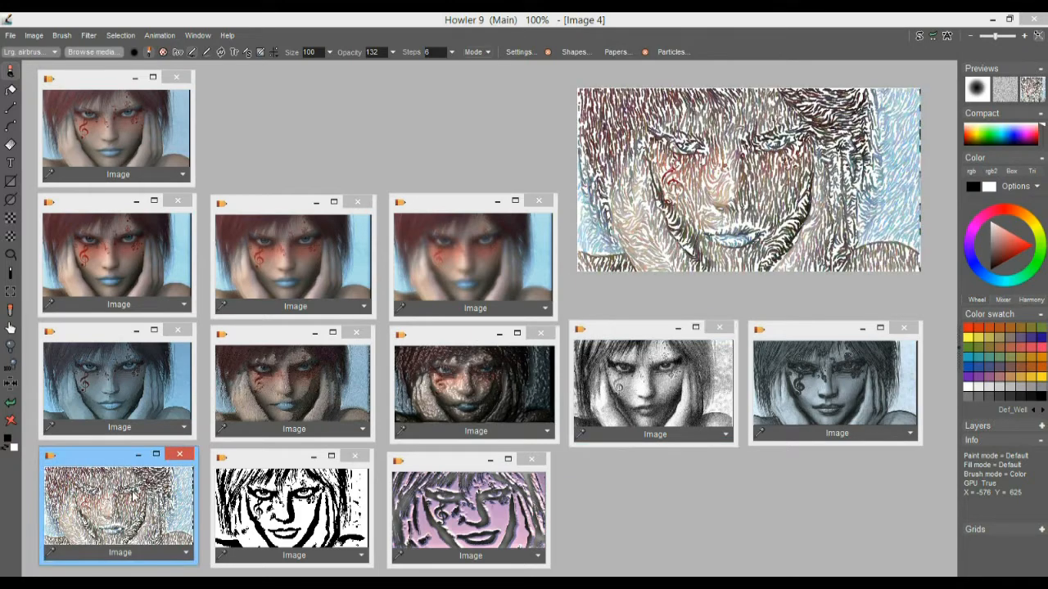
- Compare the two relief-textured variants, the grainy black-and-white version and the strongly softened portrait on the main canvas
left_click(300, 380)
left_click(508, 389)
left_click(676, 382)
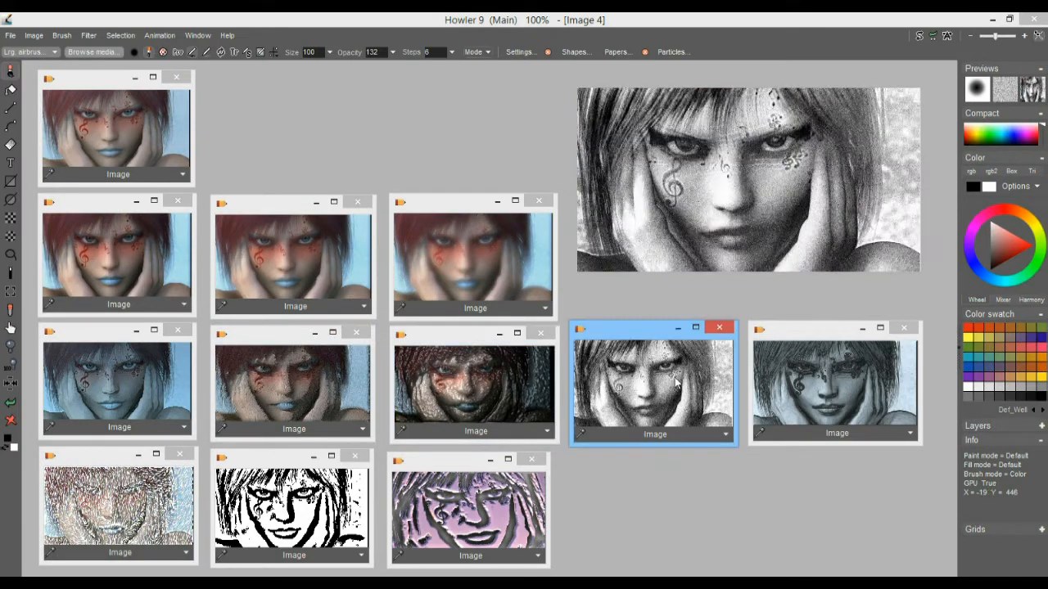
left_click(464, 382)
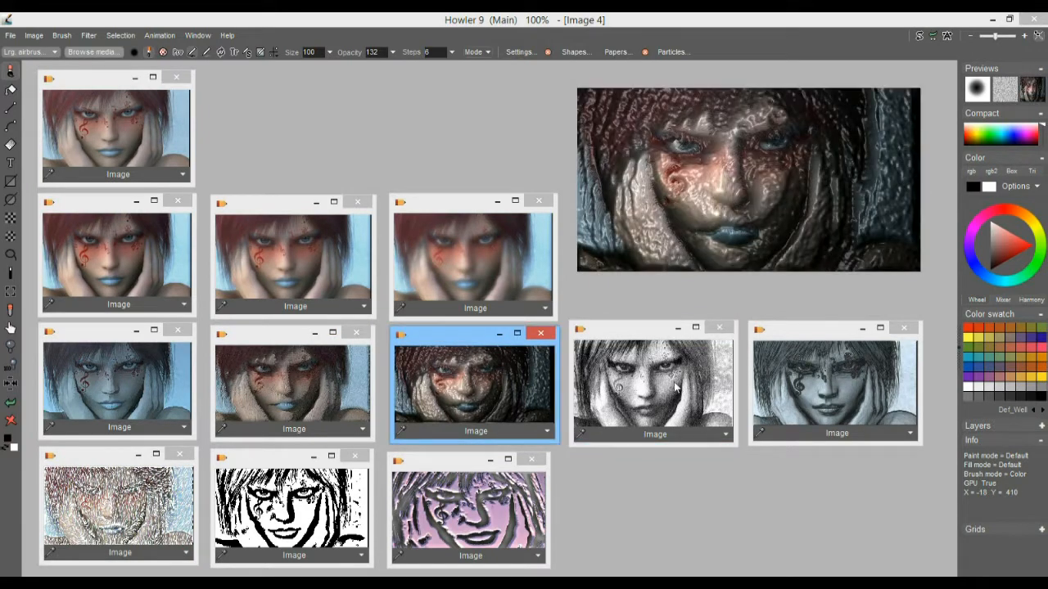
left_click(641, 372)
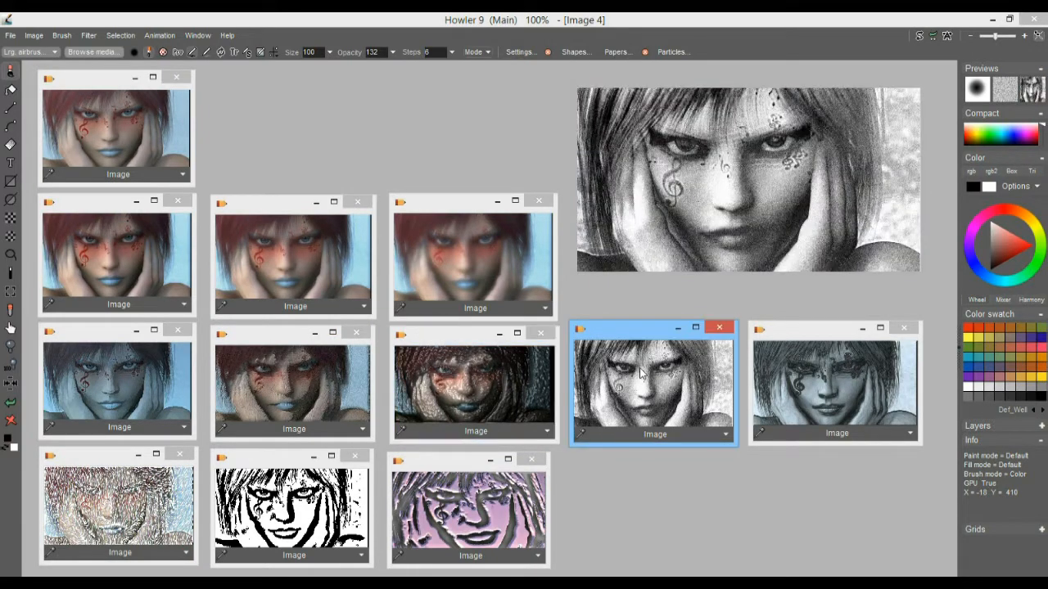
left_click(453, 258)
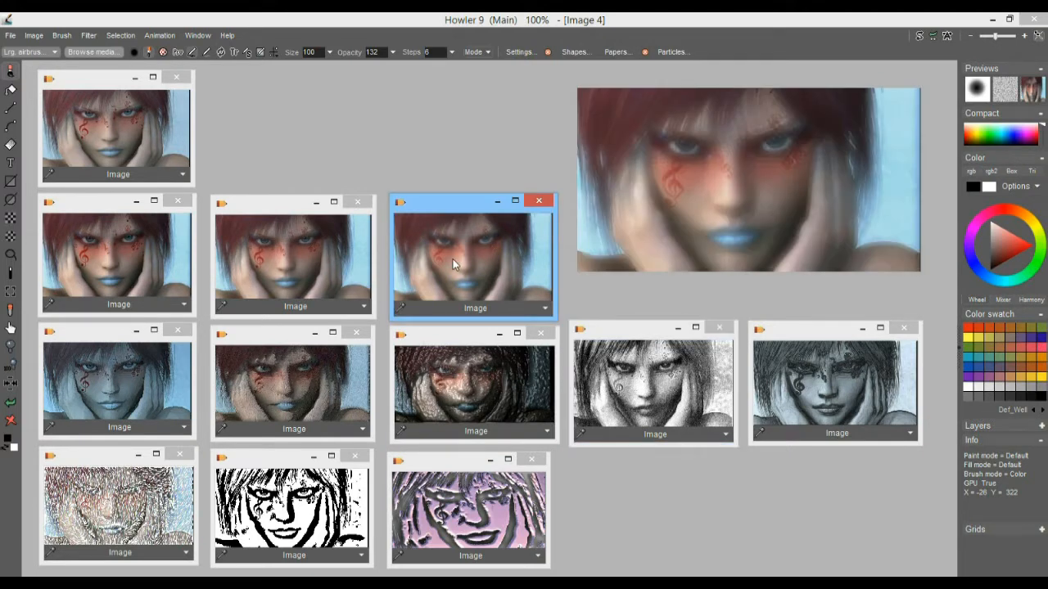
left_click(721, 353)
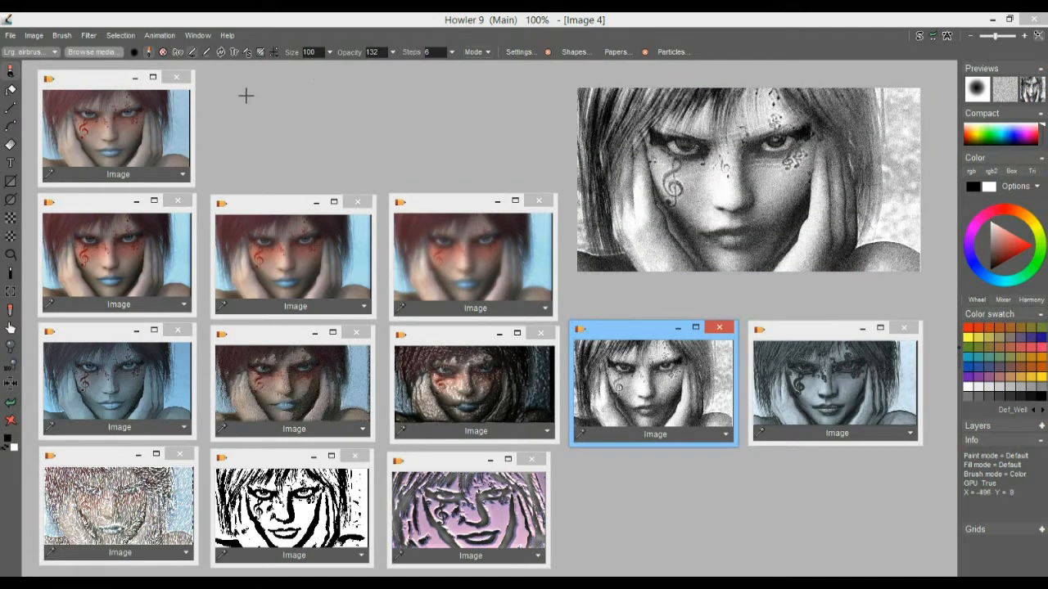
- Recall the original and the variants in the row below it in turn, ending with the softest portrait on the main canvas
left_click(120, 98)
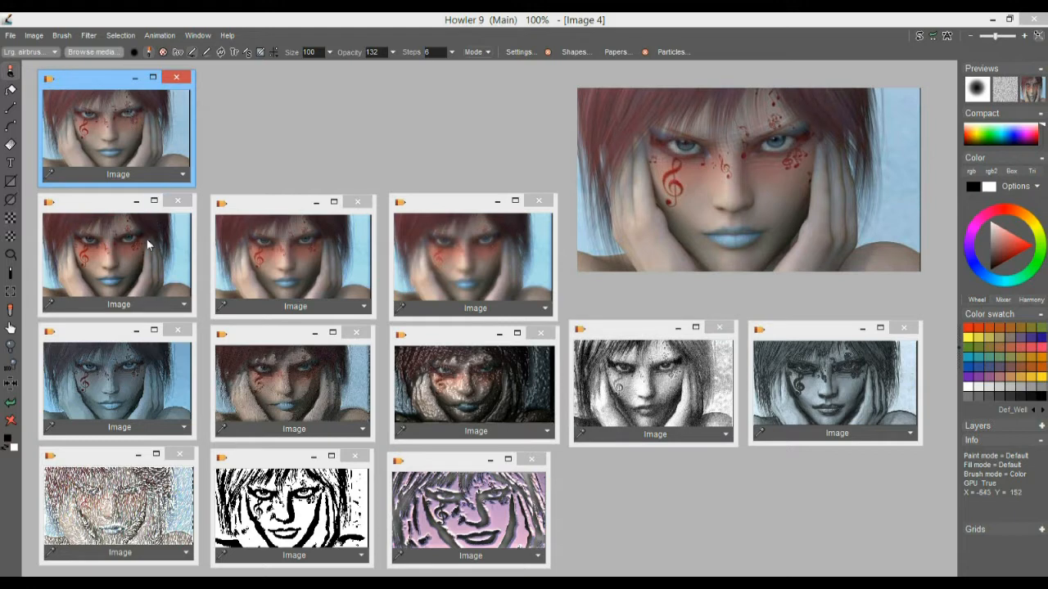
left_click(167, 241)
left_click(290, 247)
left_click(481, 253)
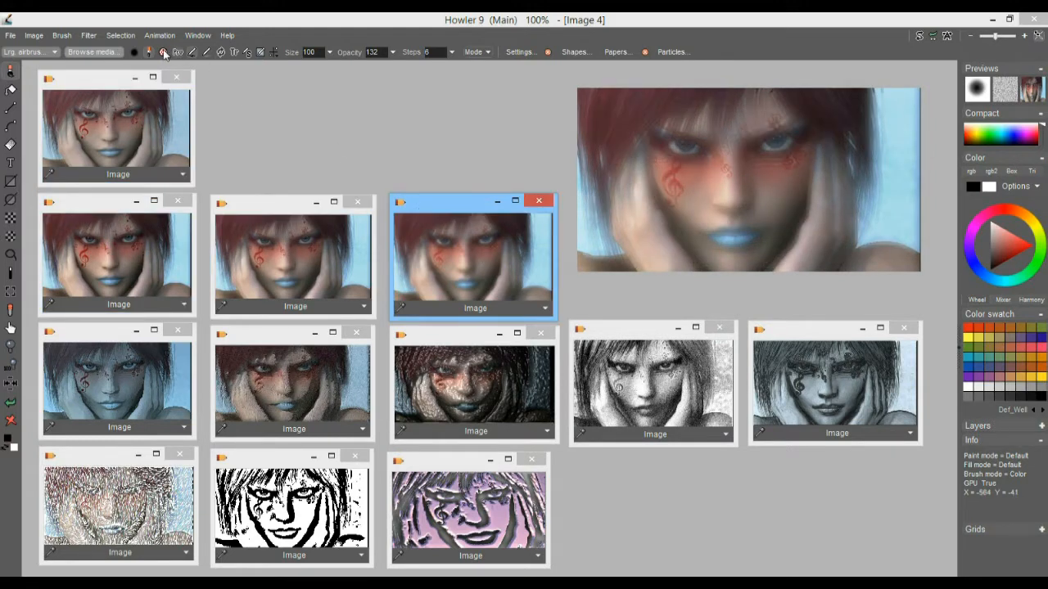
left_click(87, 35)
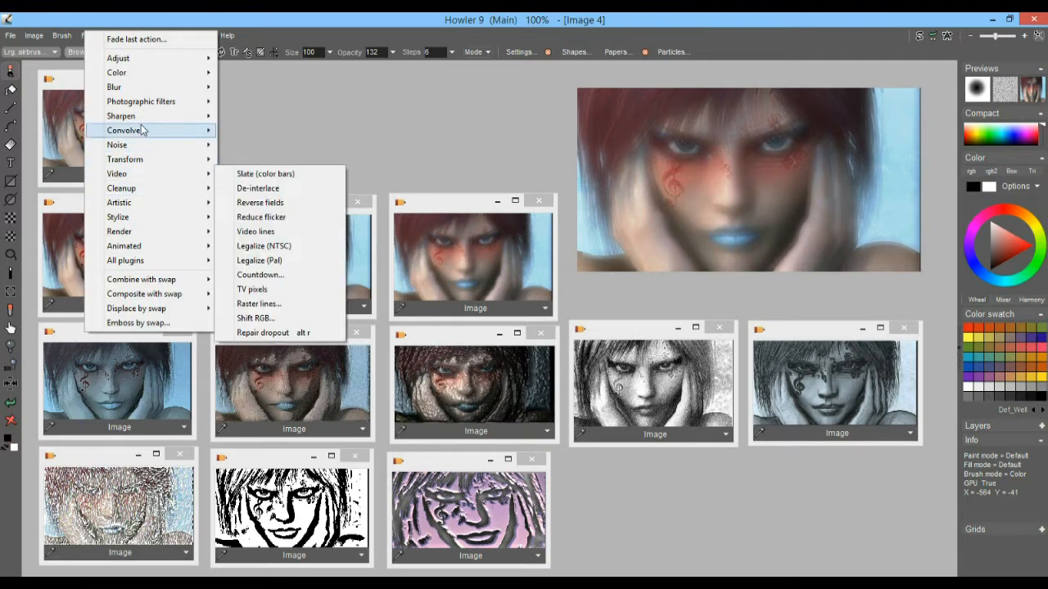
mouse_move(146, 109)
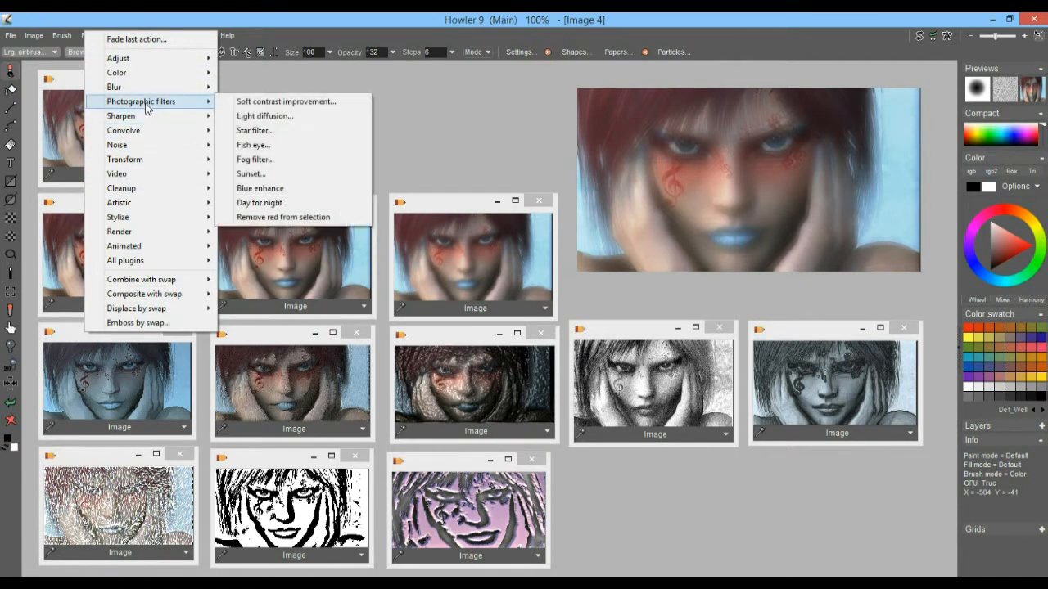
mouse_move(133, 59)
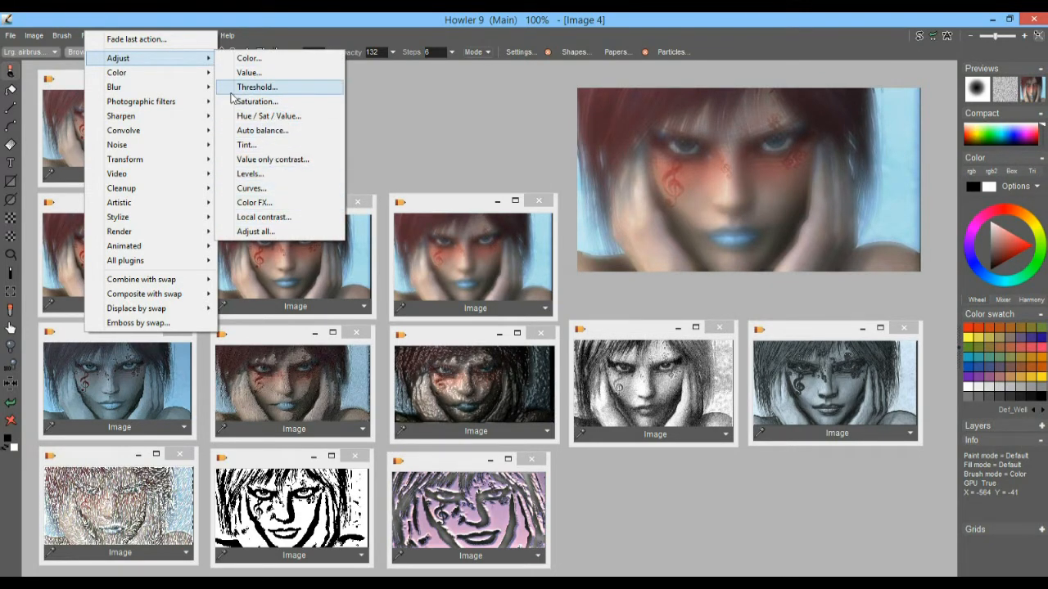
mouse_move(183, 107)
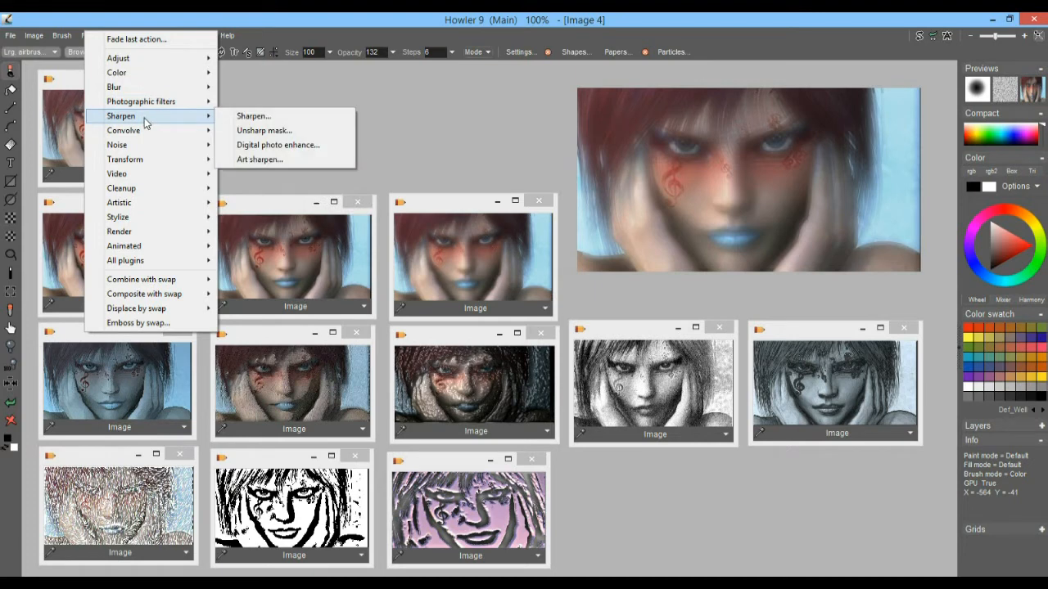
mouse_move(160, 201)
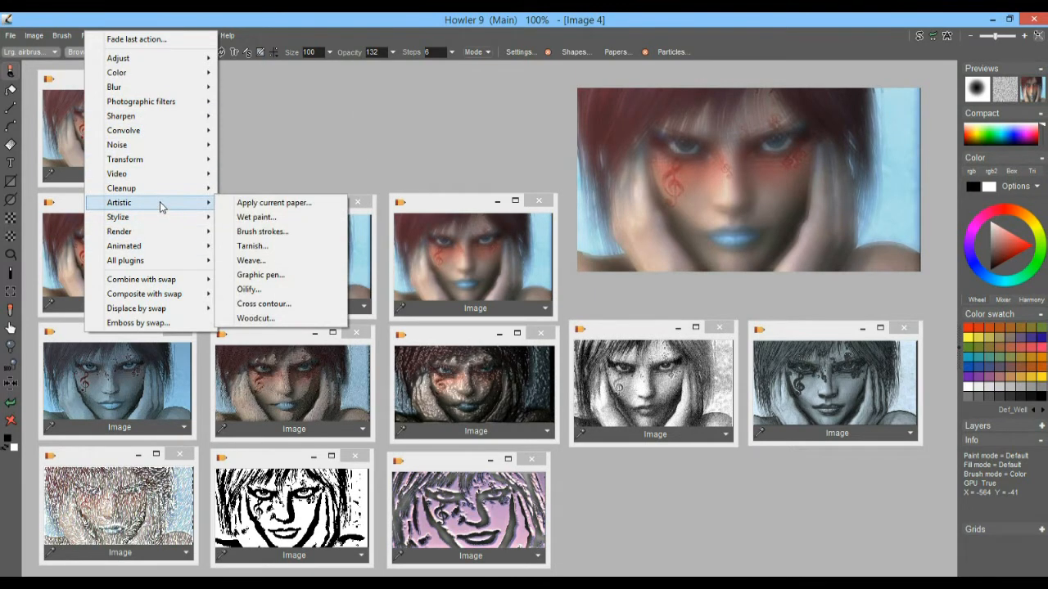
left_click(267, 219)
mouse_move(517, 283)
left_mouse_down()
mouse_move(497, 285)
mouse_move(524, 287)
mouse_move(512, 286)
left_mouse_up()
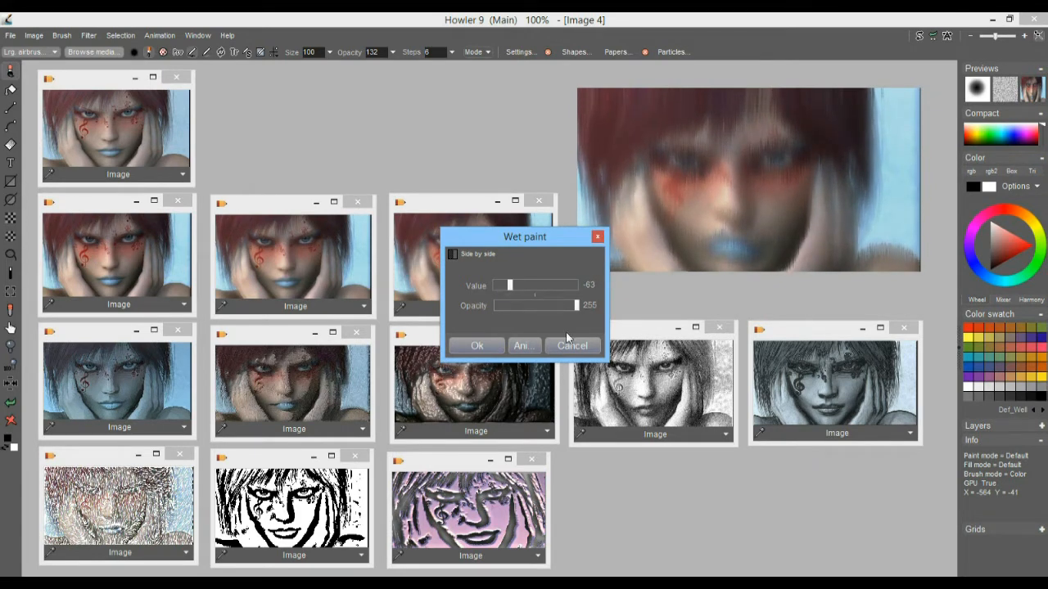
left_click(567, 339)
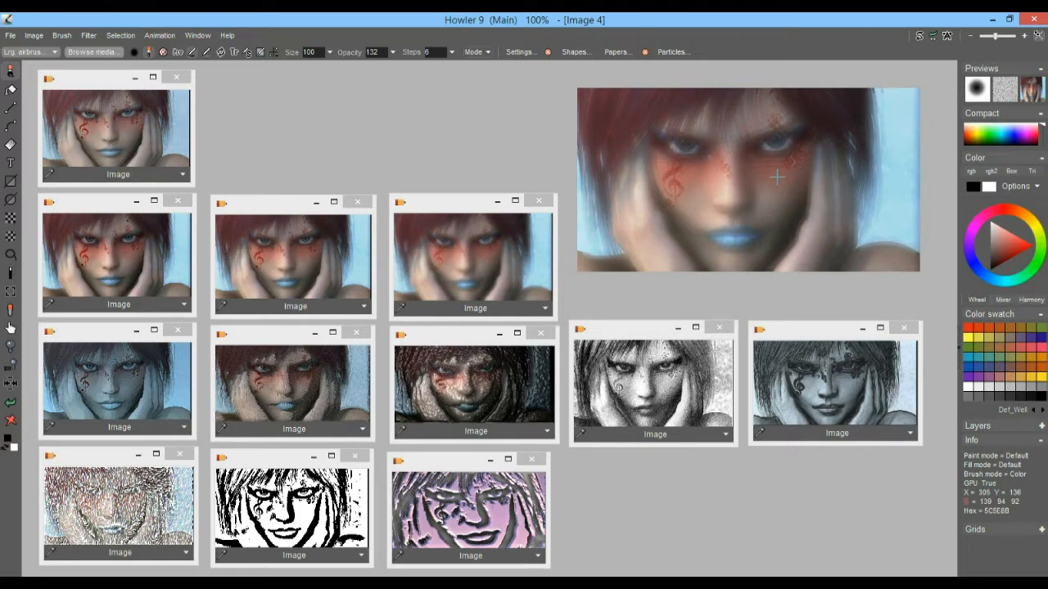
- Rotate the softened portrait on the main canvas 90 degrees clockwise
left_click(34, 35)
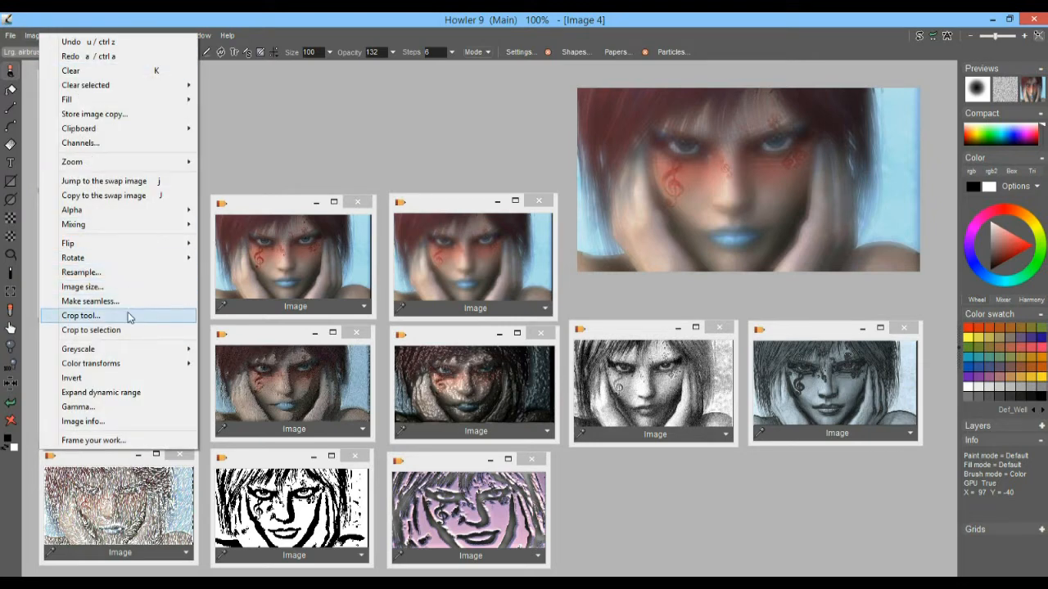
mouse_move(117, 261)
left_click(239, 258)
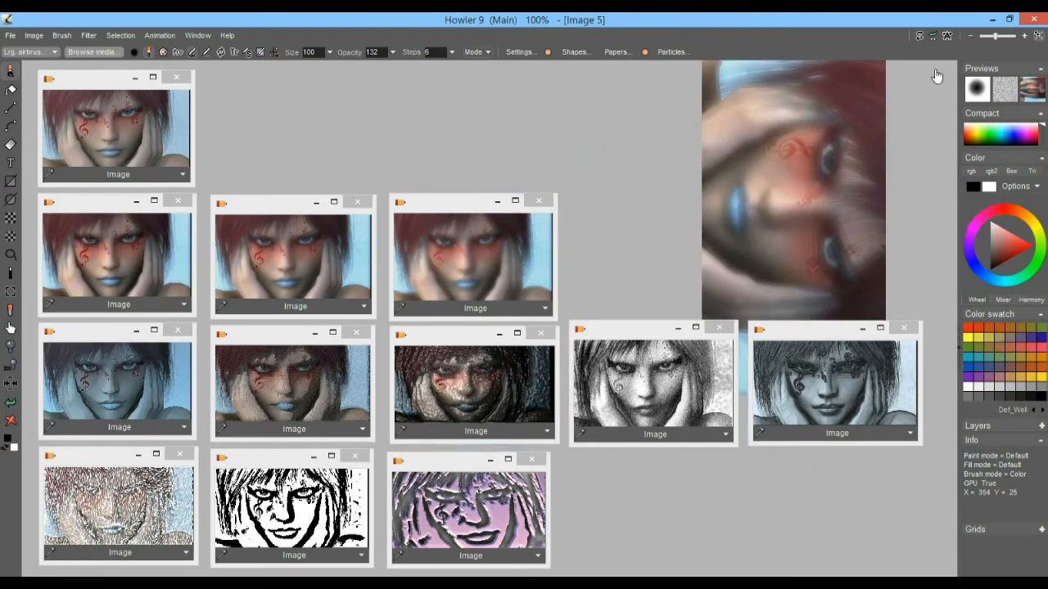
- Apply the artistic Wet paint filter to the rotated portrait with a value of -87 and an opacity of 255
left_click(88, 36)
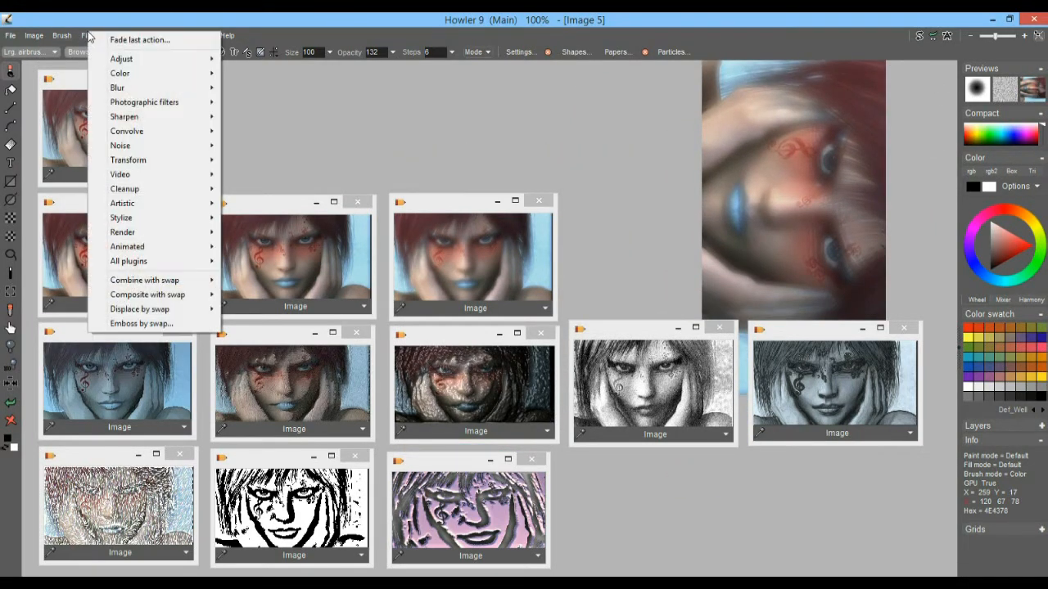
mouse_move(150, 163)
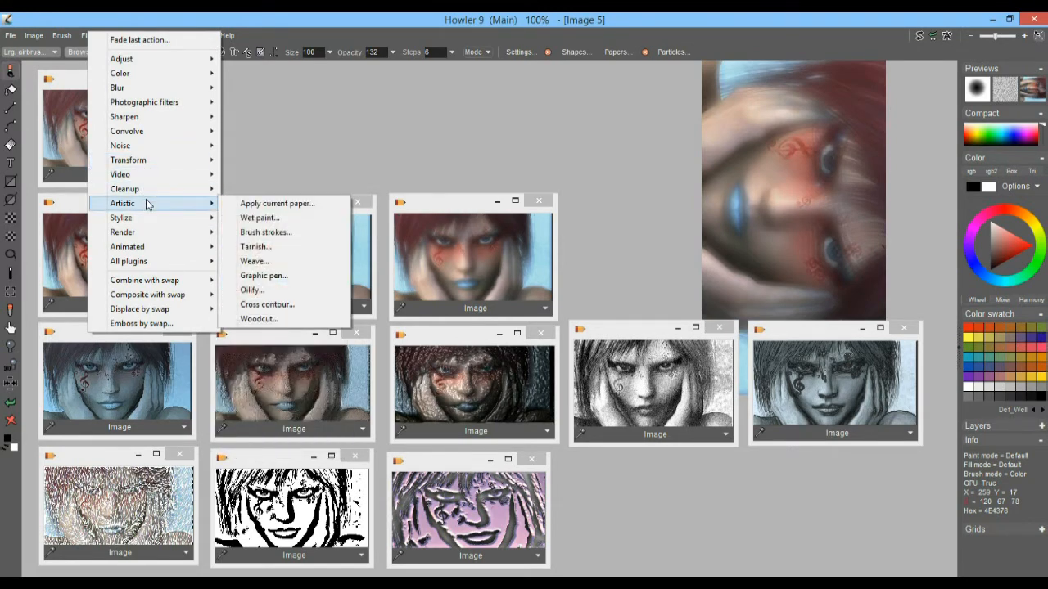
left_click(283, 222)
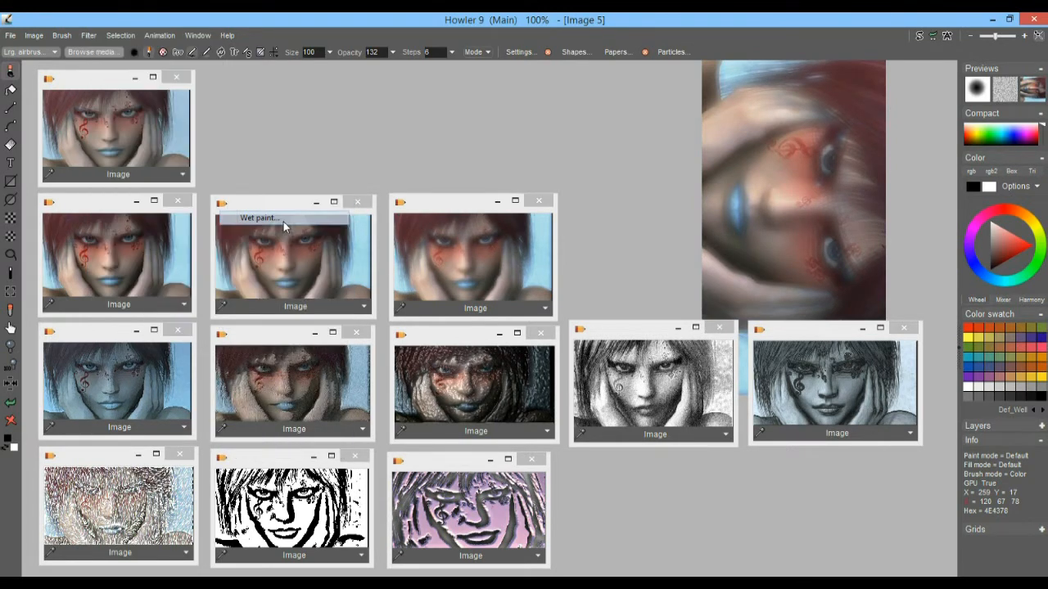
mouse_move(508, 285)
left_mouse_down()
mouse_move(573, 287)
mouse_move(491, 297)
mouse_move(578, 293)
mouse_move(501, 292)
left_mouse_up()
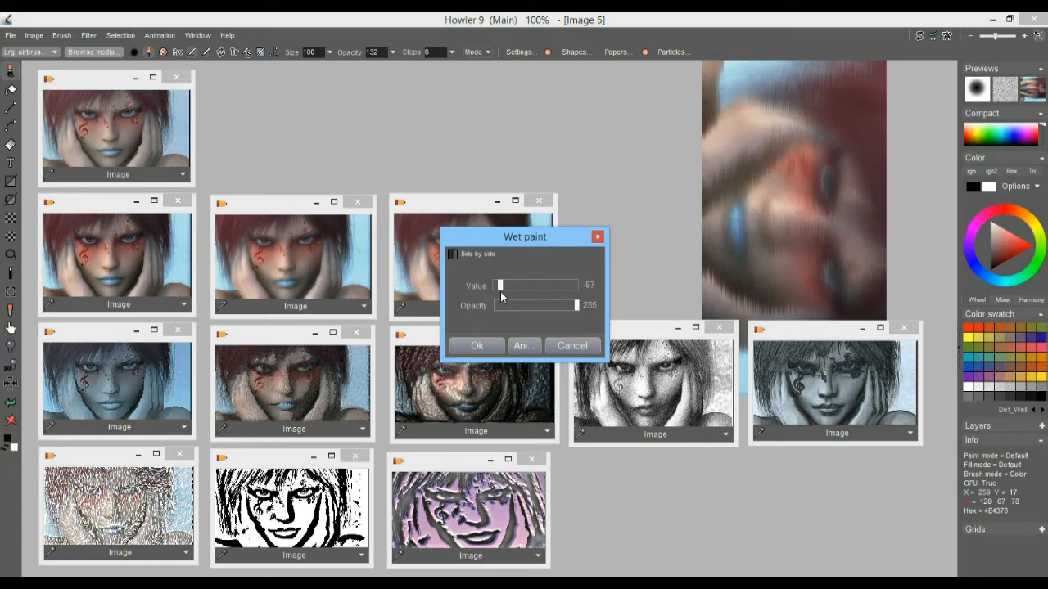
left_click(478, 347)
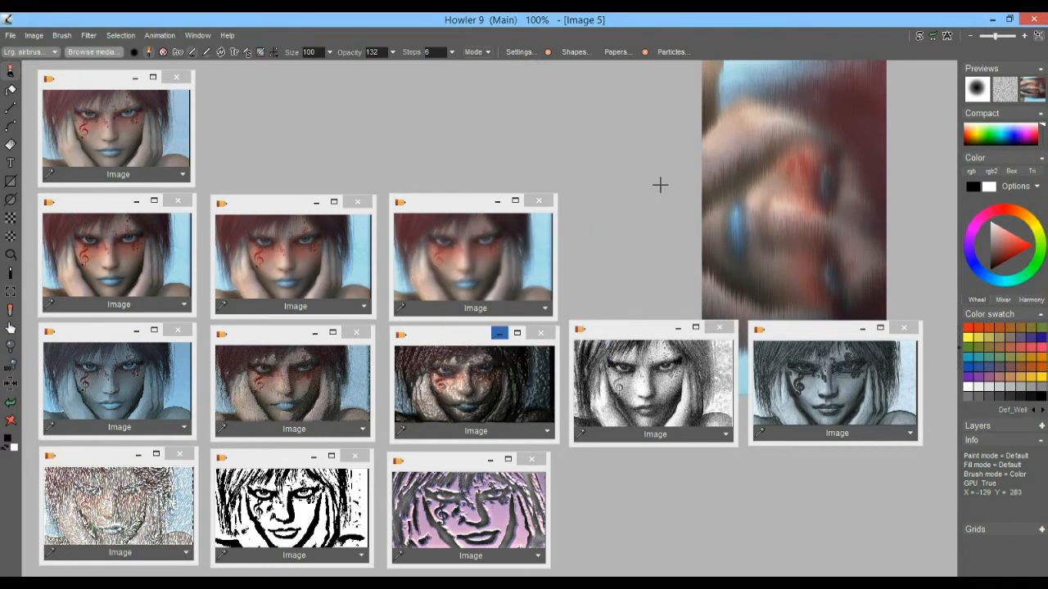
- Store a copy of the rotated wet-paint image, place its thumbnail window beside the stored original and enlarge it slightly
left_click(33, 35)
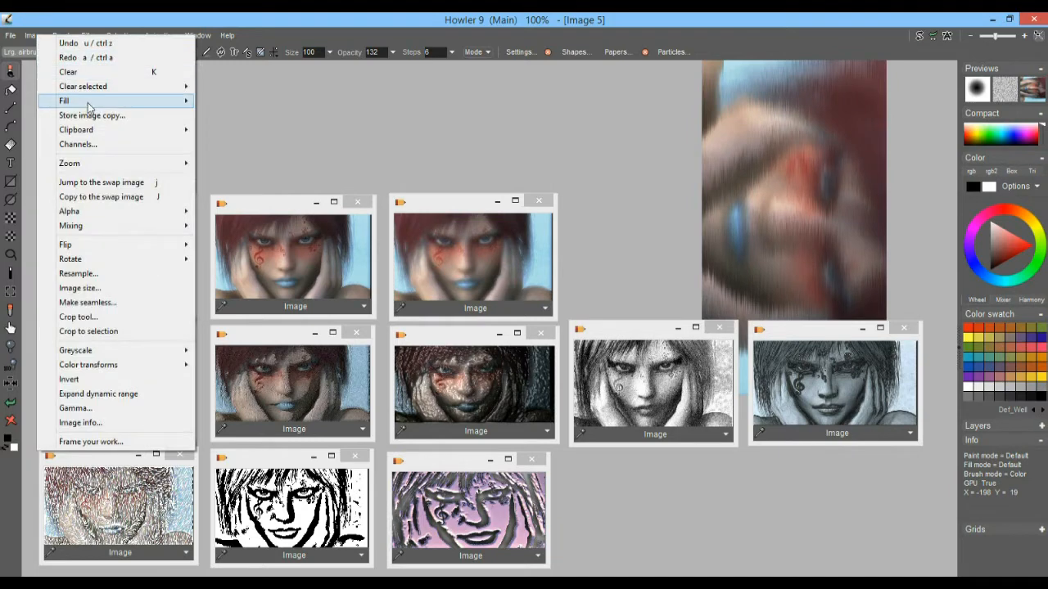
left_click(90, 114)
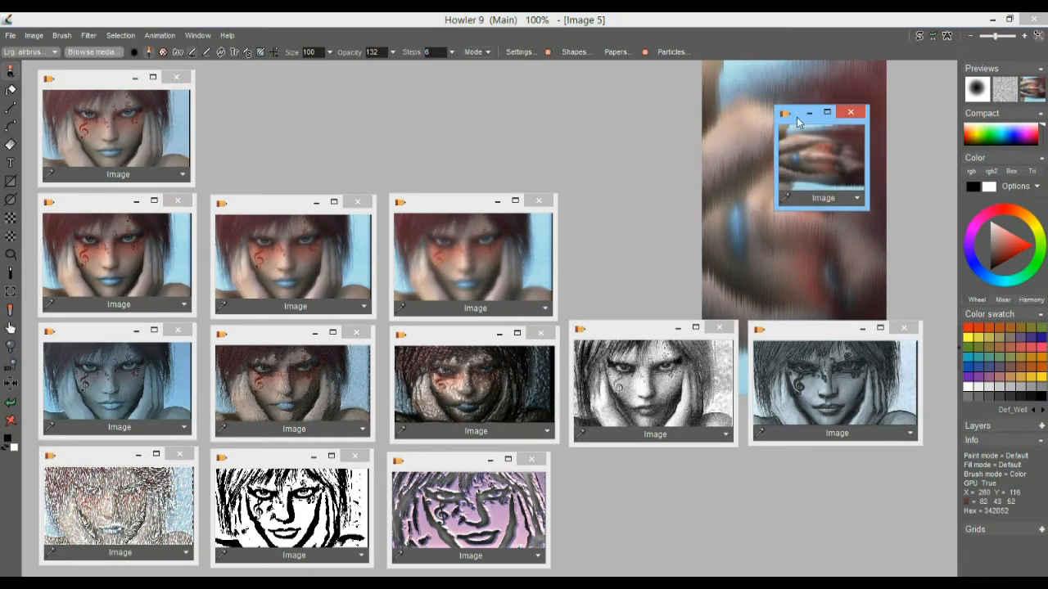
left_click_drag(794, 121, 230, 81)
left_click_drag(303, 175, 321, 195)
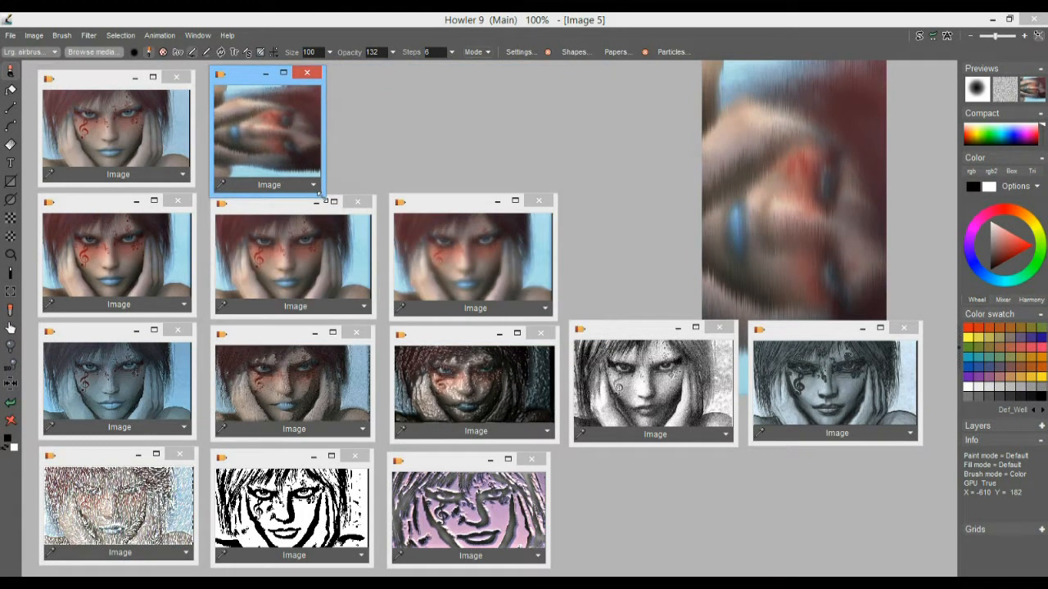
left_click(42, 18)
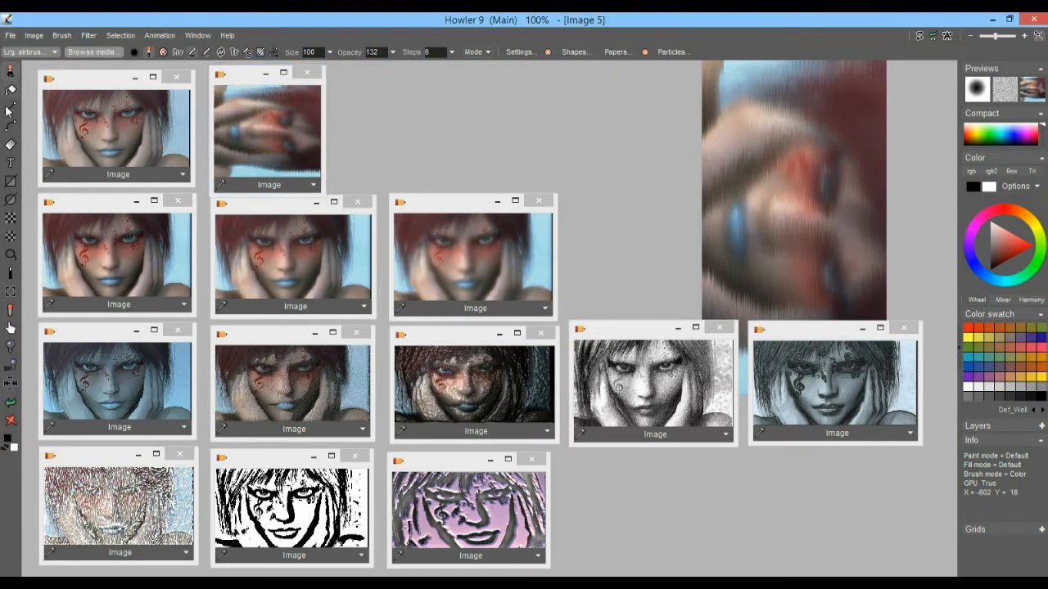
- Undo the last Wet paint effect and apply Wet paint to the rotated portrait with a value of 93 and an opacity of 255
left_click(10, 406)
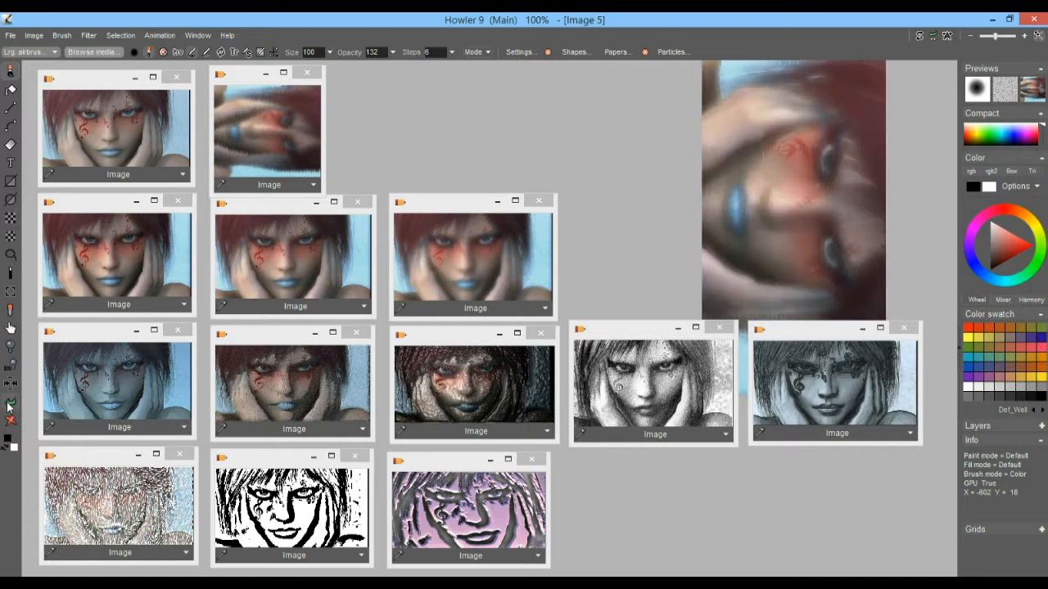
left_click(88, 35)
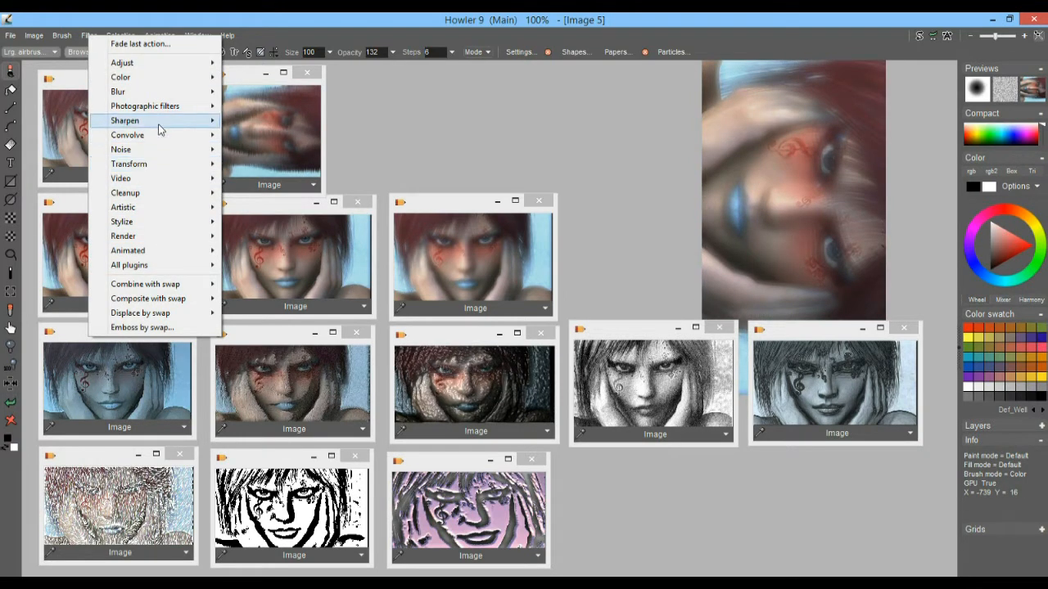
mouse_move(154, 208)
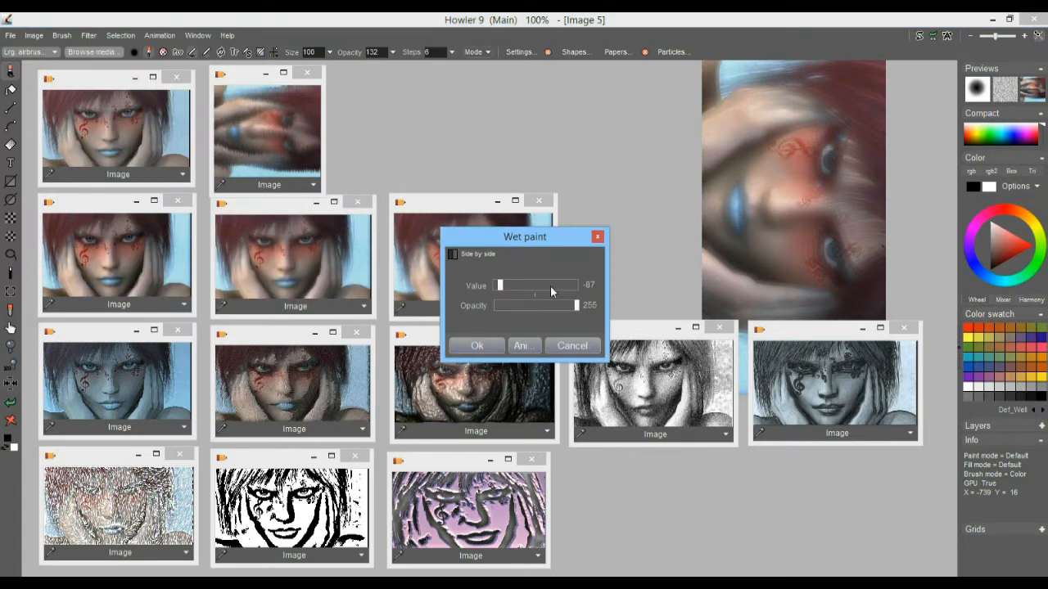
left_click_drag(501, 284, 574, 293)
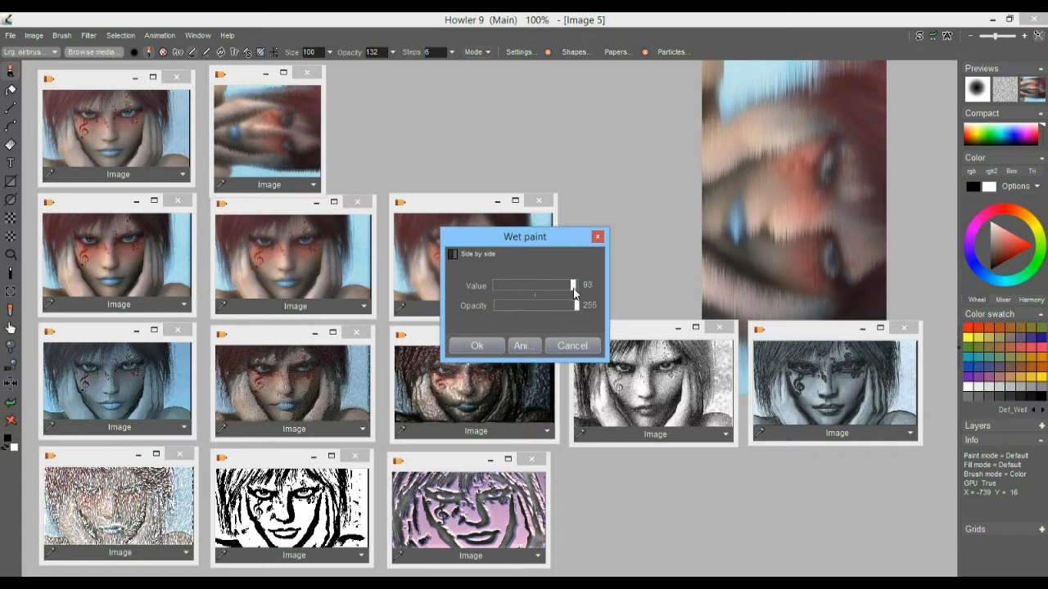
left_click(479, 351)
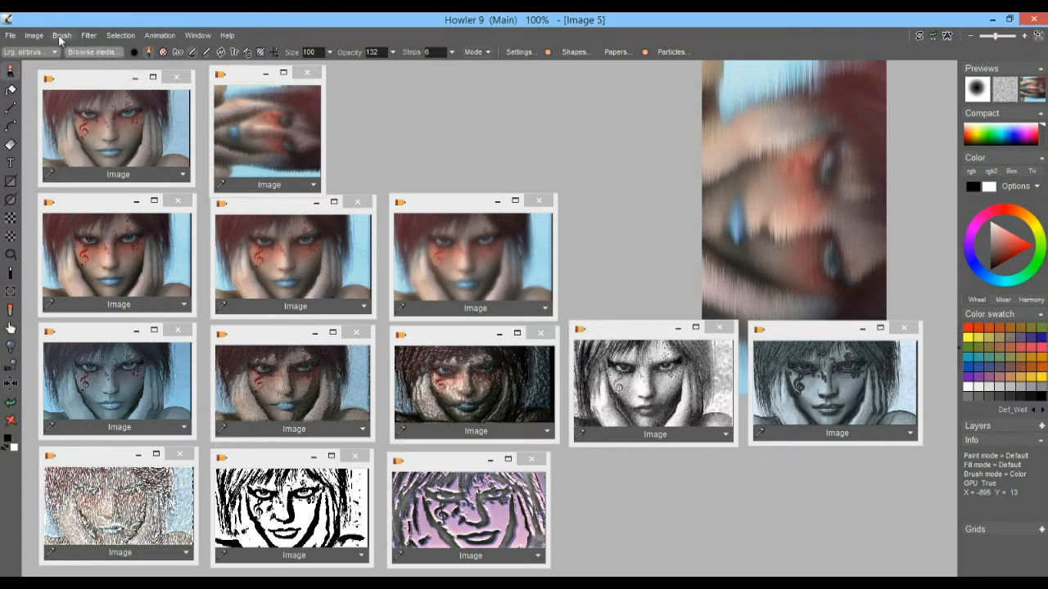
- Store a copy of the new wet-paint image, place its thumbnail window beside the first wet-paint variant and enlarge it slightly
left_click(33, 35)
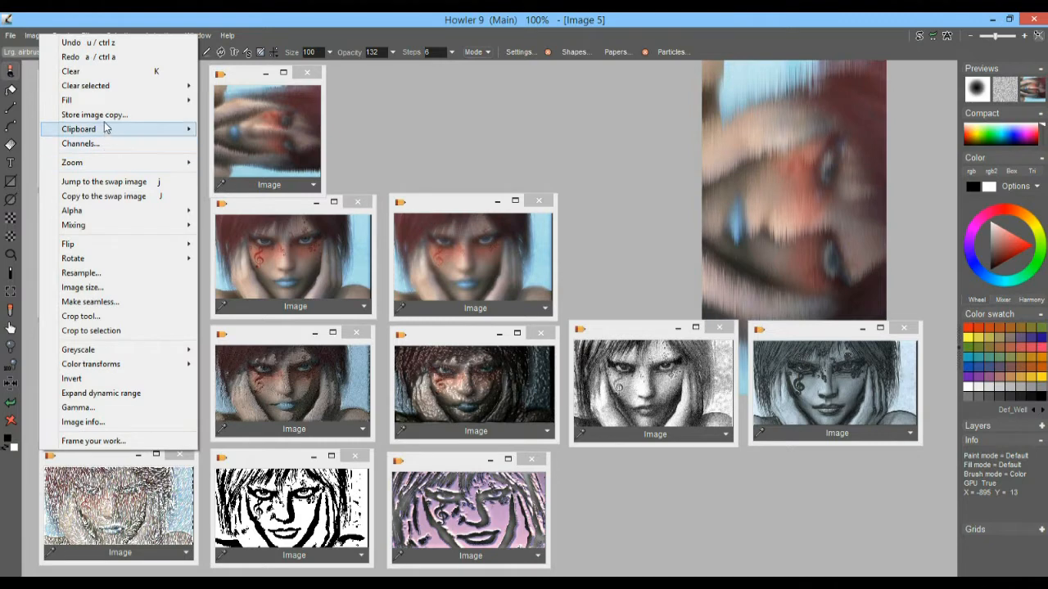
left_click(104, 115)
left_click_drag(764, 101, 364, 82)
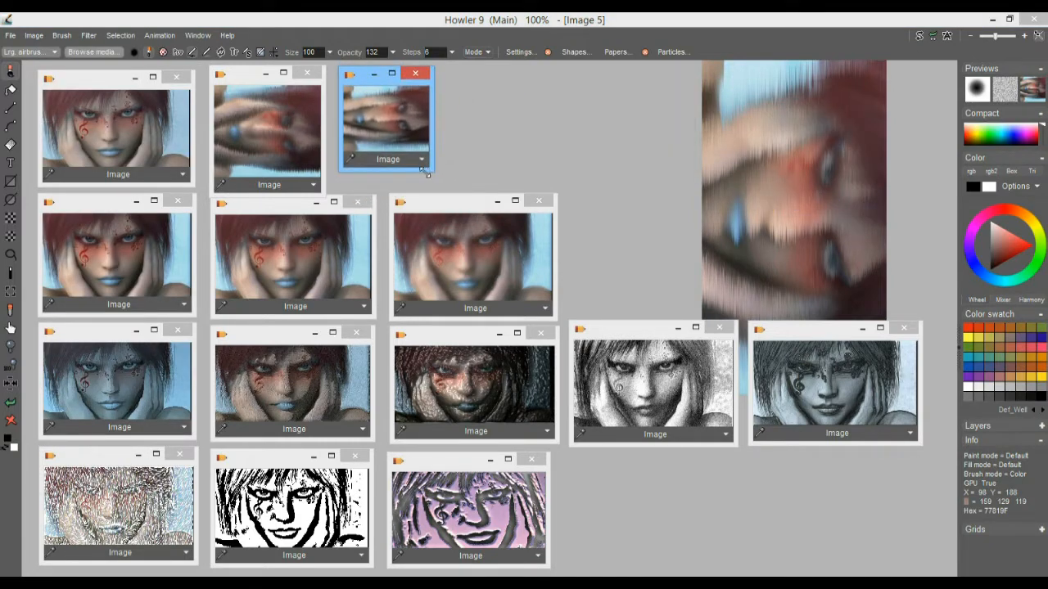
left_click_drag(424, 169, 454, 196)
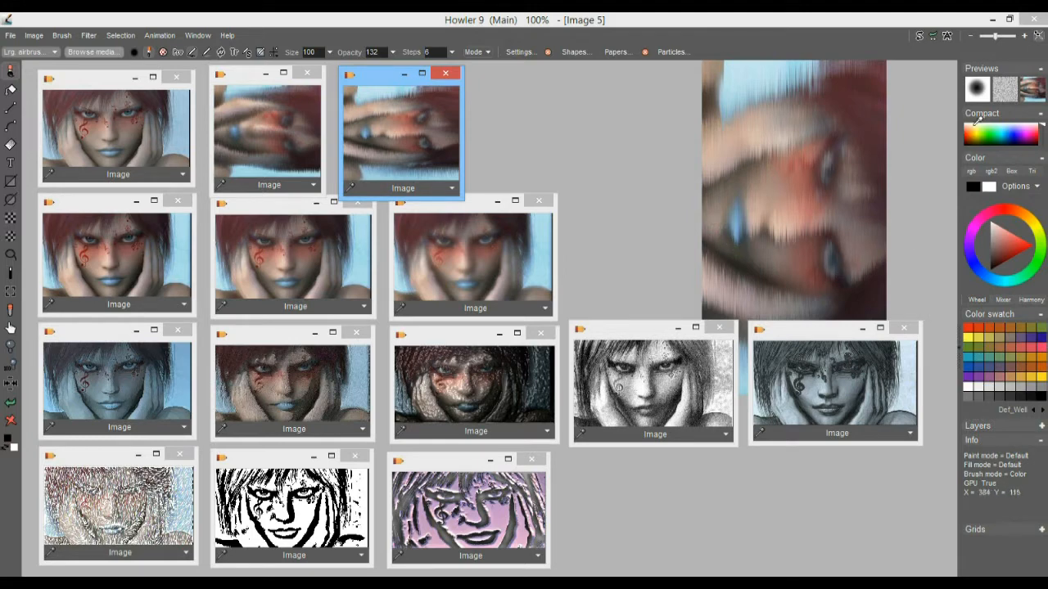
- Recall the first wet-paint variant on the main image and the second one on the swap image, ending on the main image
left_click(274, 122)
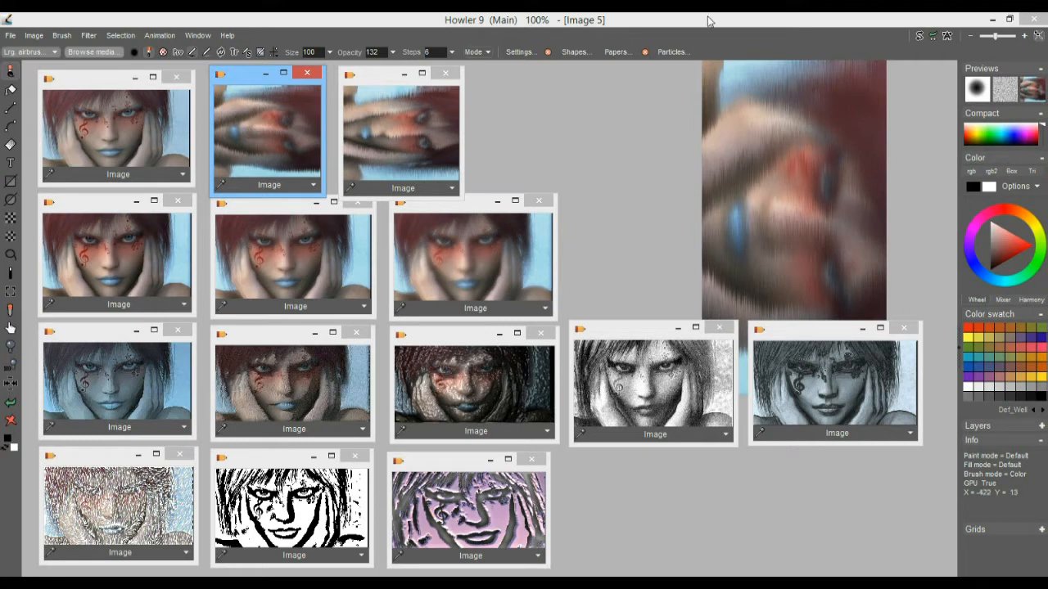
left_click(920, 37)
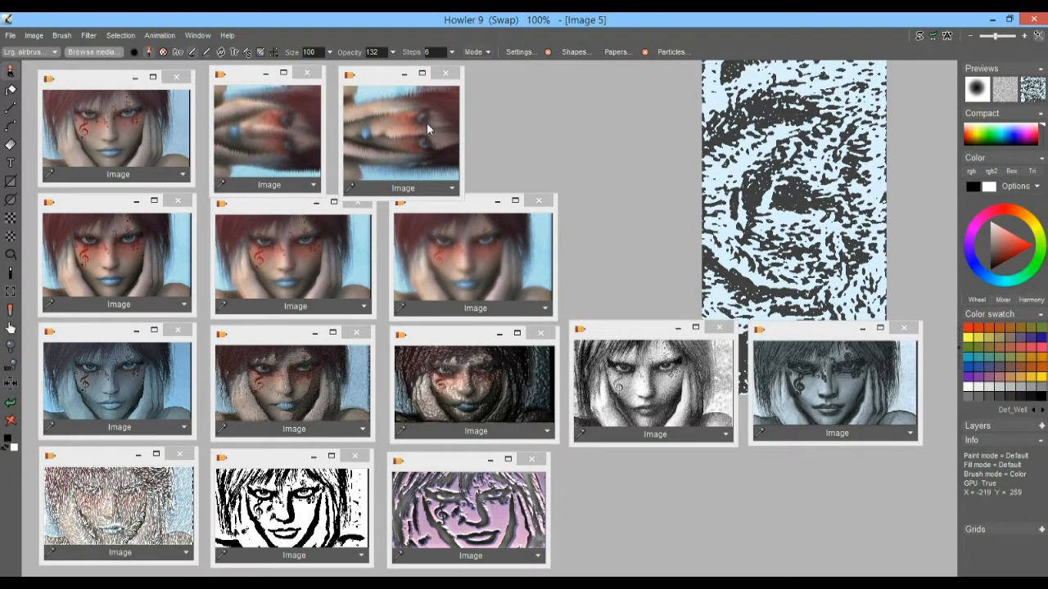
left_click(394, 126)
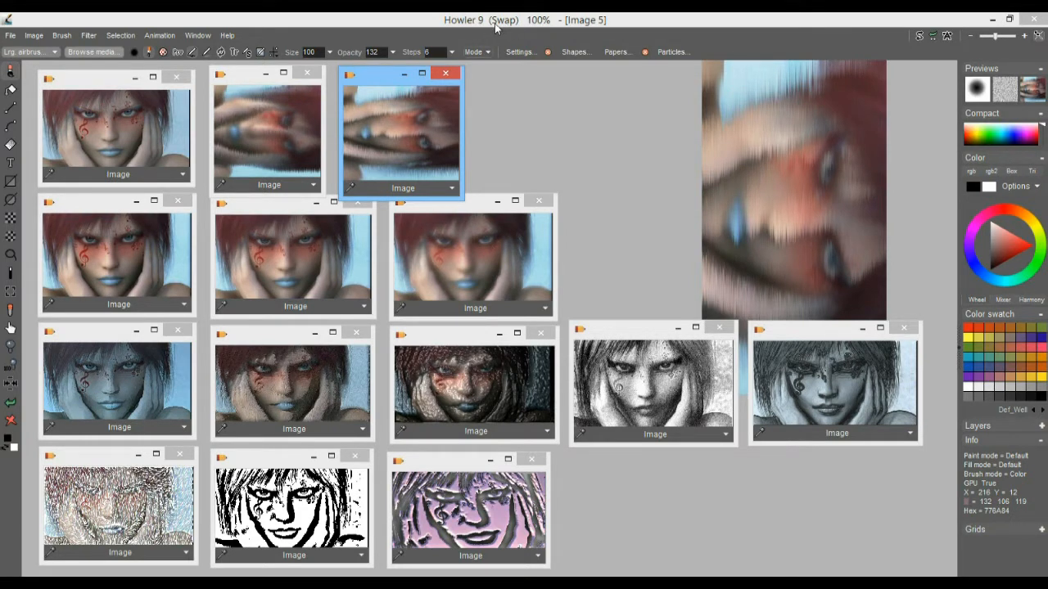
left_click(919, 38)
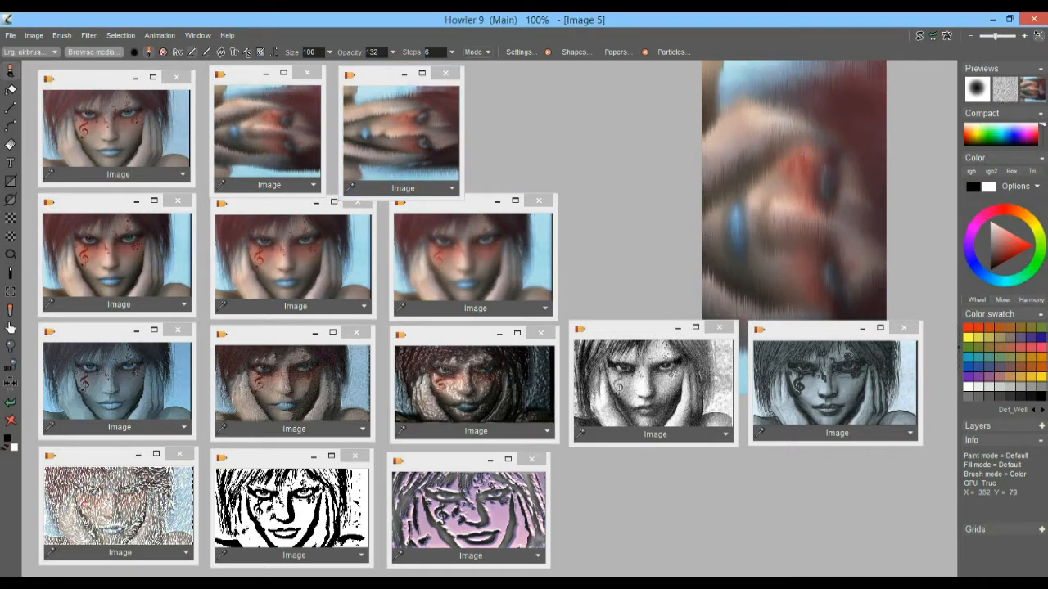
- Turn on swap mixing and set the current layer's mode to Screen
left_click(1037, 95)
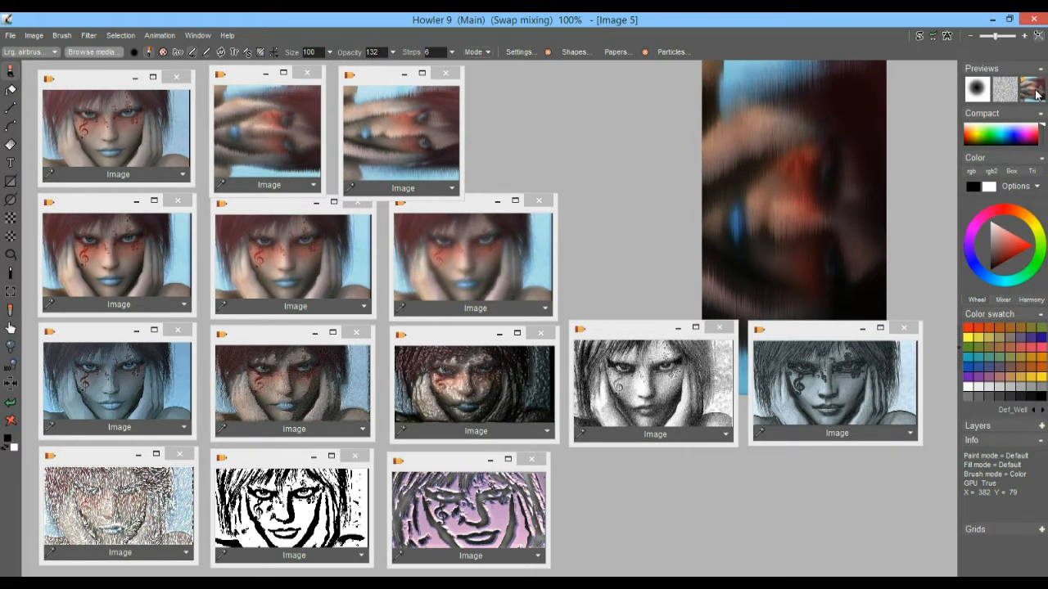
right_click(1036, 95)
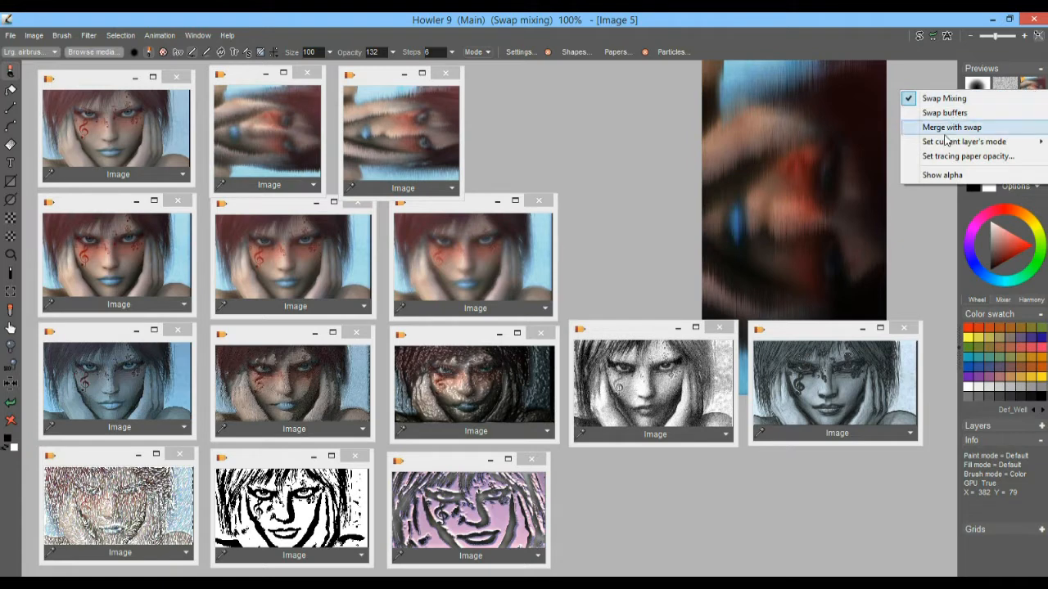
mouse_move(939, 145)
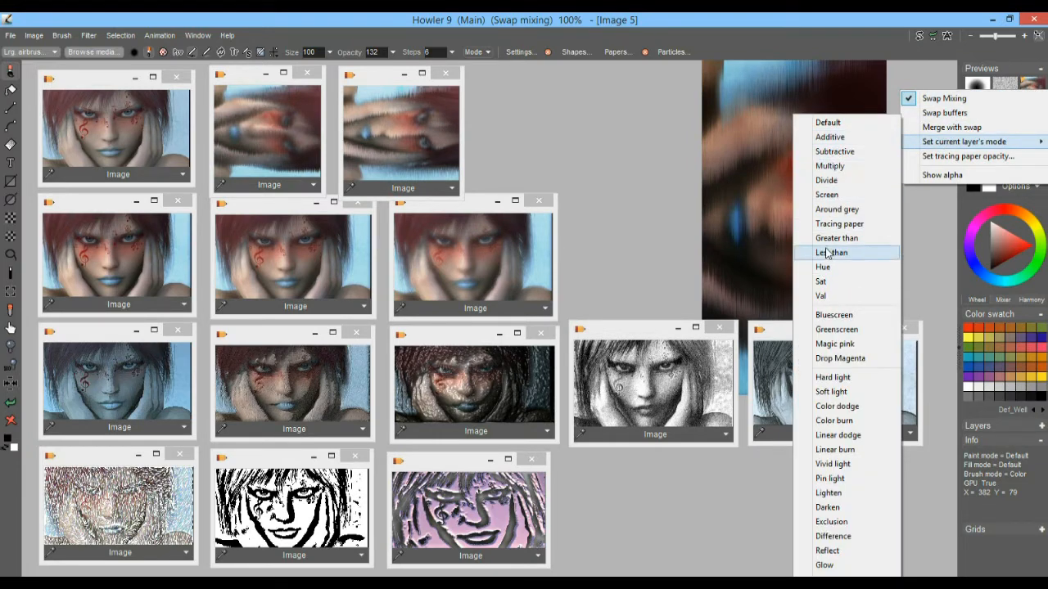
left_click(825, 194)
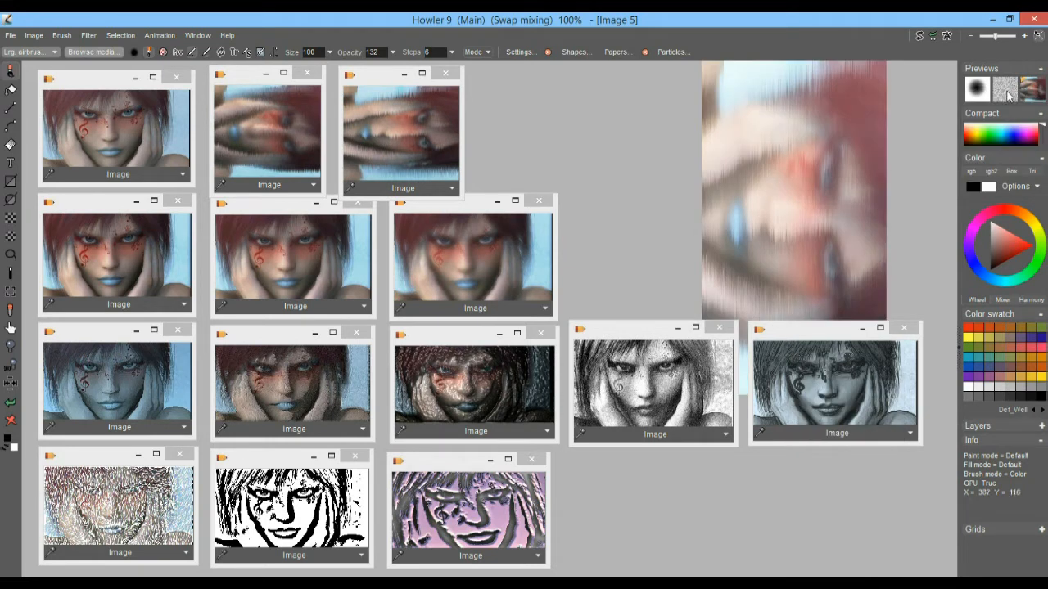
- Try the Greenscreen and Magic pink modes on the current layer of the swap mix
right_click(1038, 97)
mouse_move(966, 144)
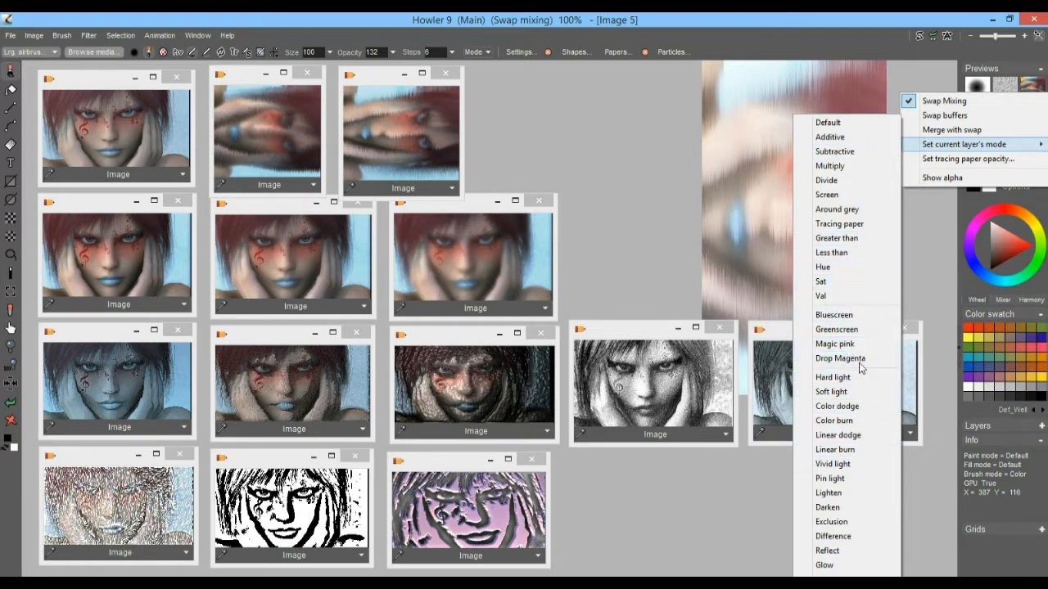
left_click(851, 332)
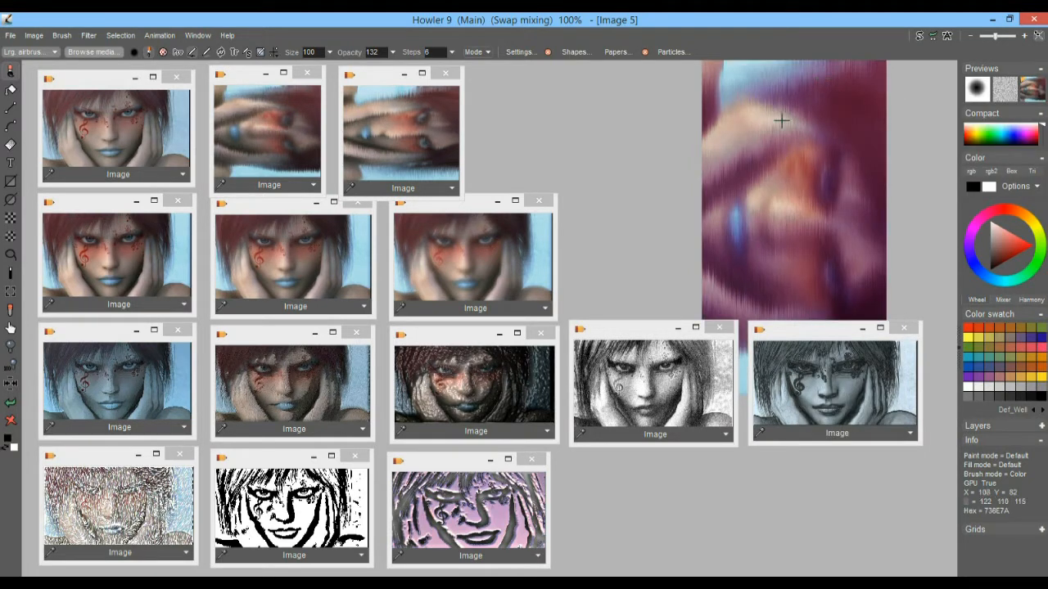
right_click(1036, 95)
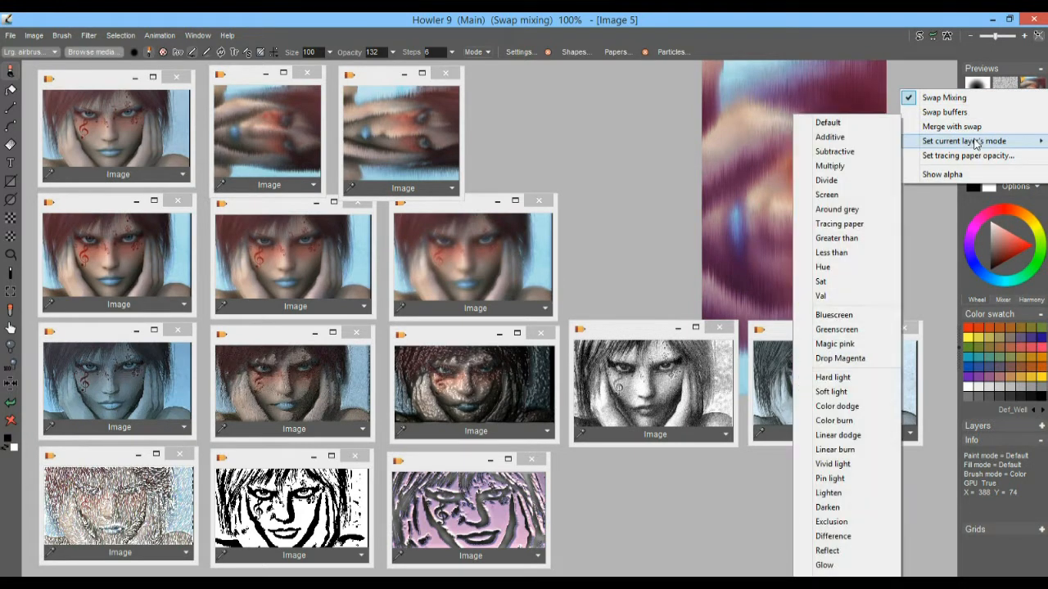
left_click(860, 344)
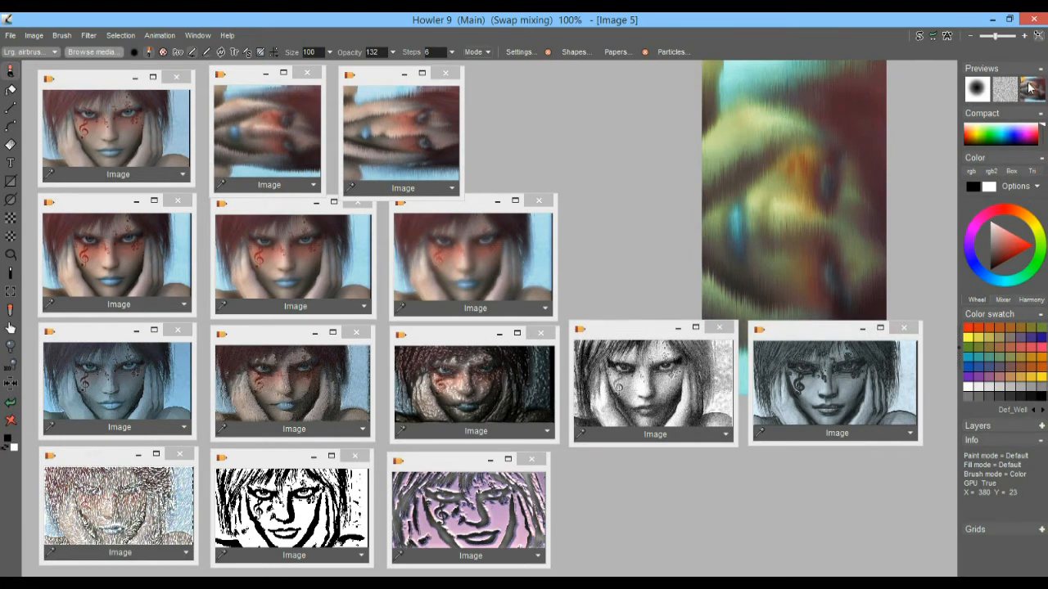
- Try the Exclusion and Difference modes on the current layer of the swap mix
right_click(1030, 88)
mouse_move(970, 135)
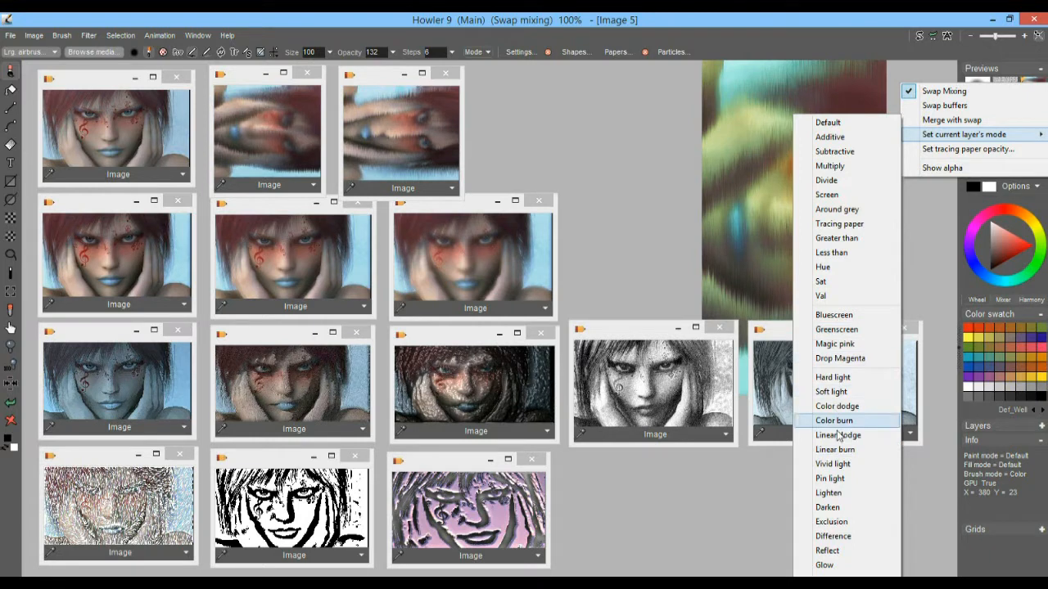
left_click(852, 521)
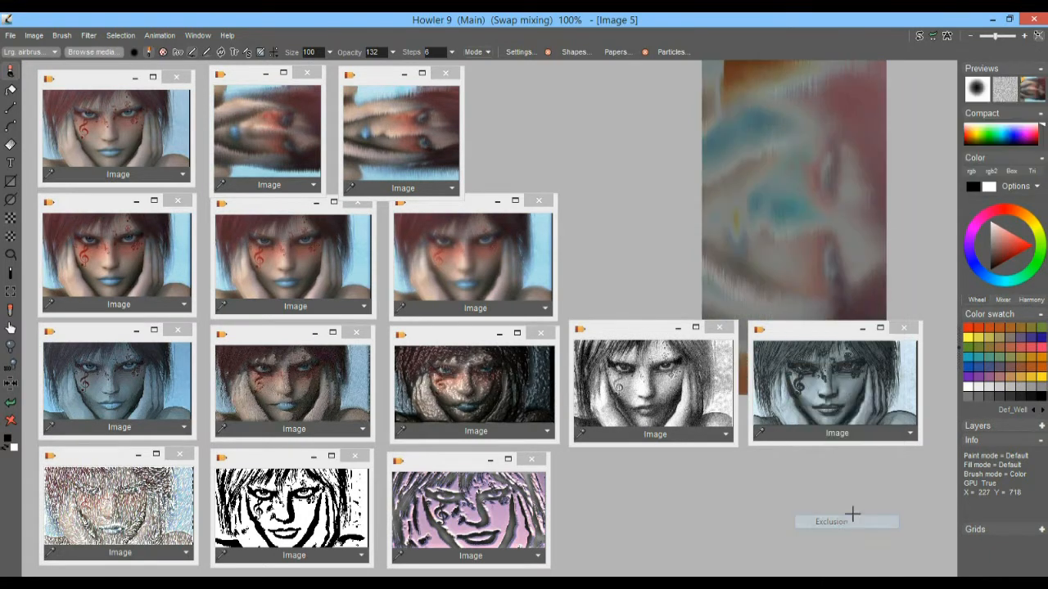
left_click(1034, 93)
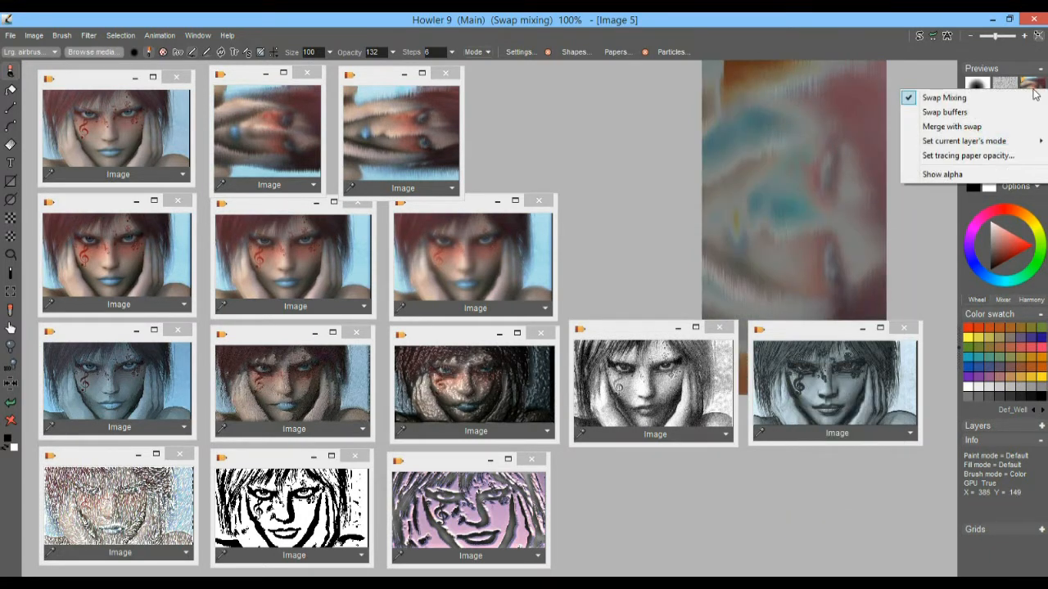
mouse_move(966, 141)
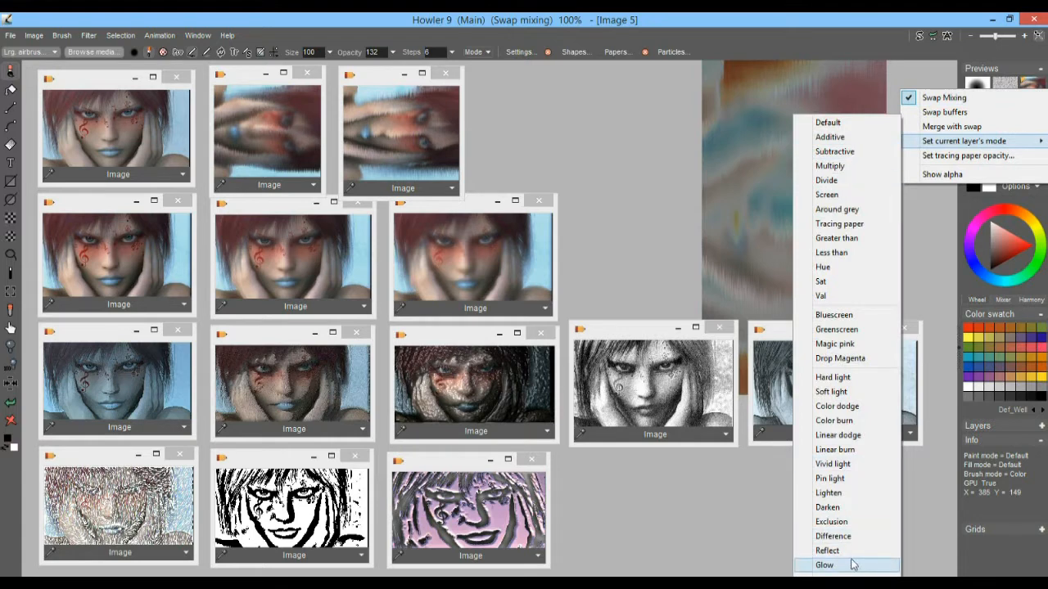
left_click(834, 537)
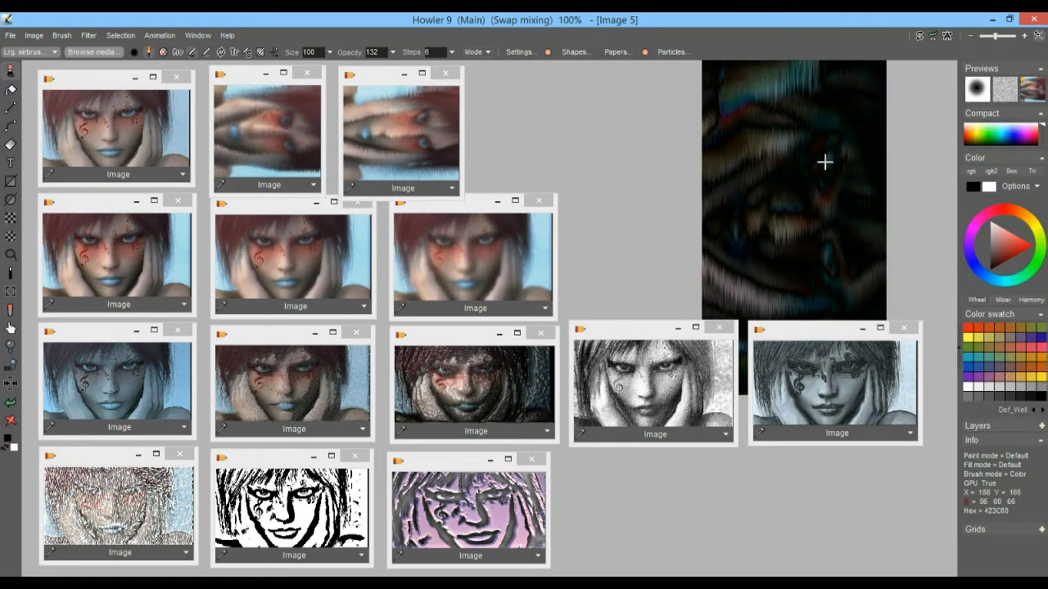
- Set the current layer's mode to Reflect and merge the main image with the swap image
right_click(1034, 94)
mouse_move(1002, 140)
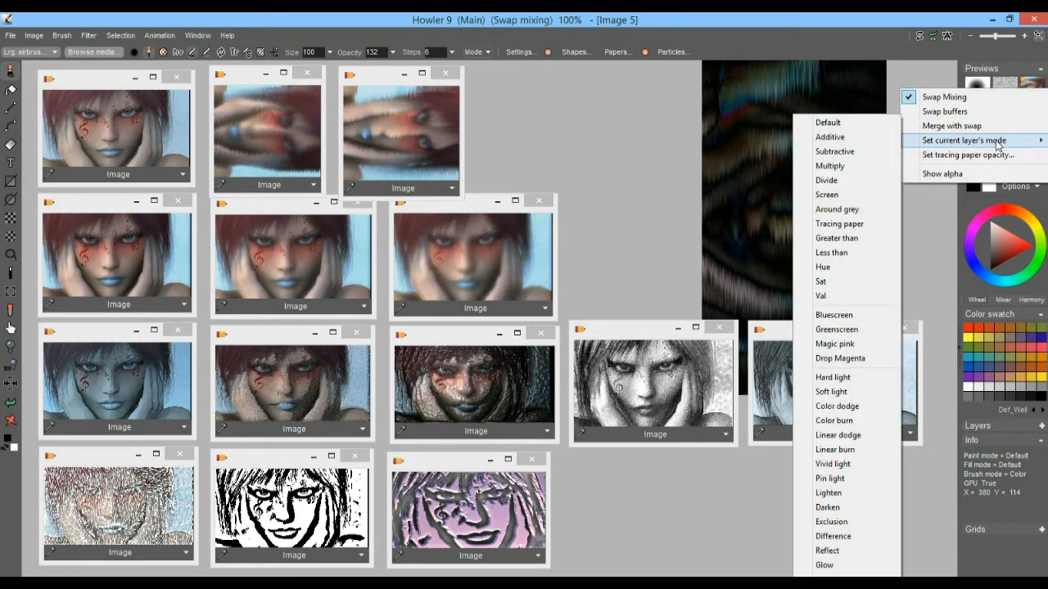
left_click(853, 551)
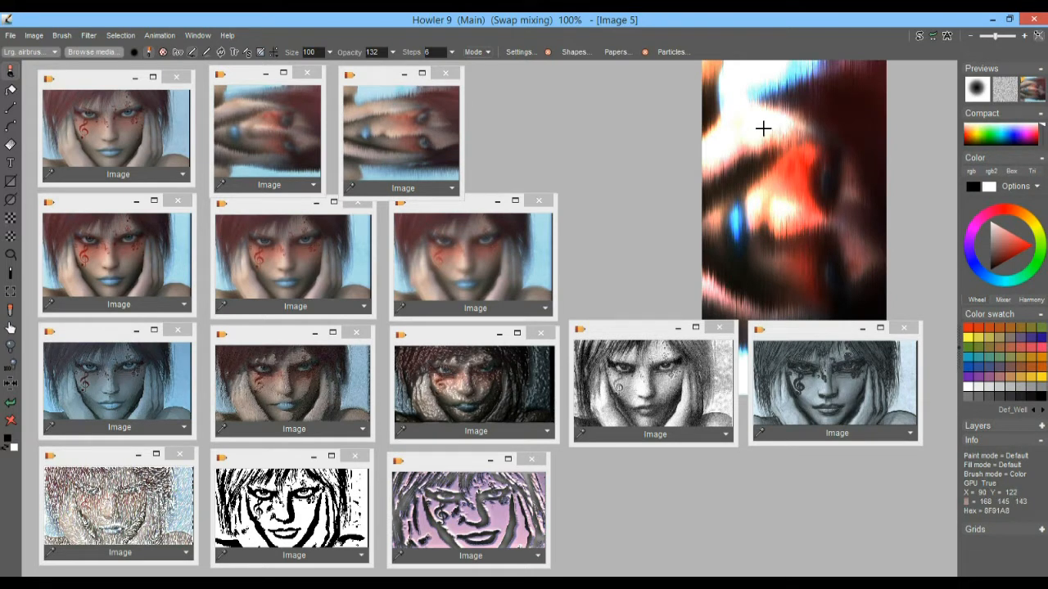
right_click(1030, 85)
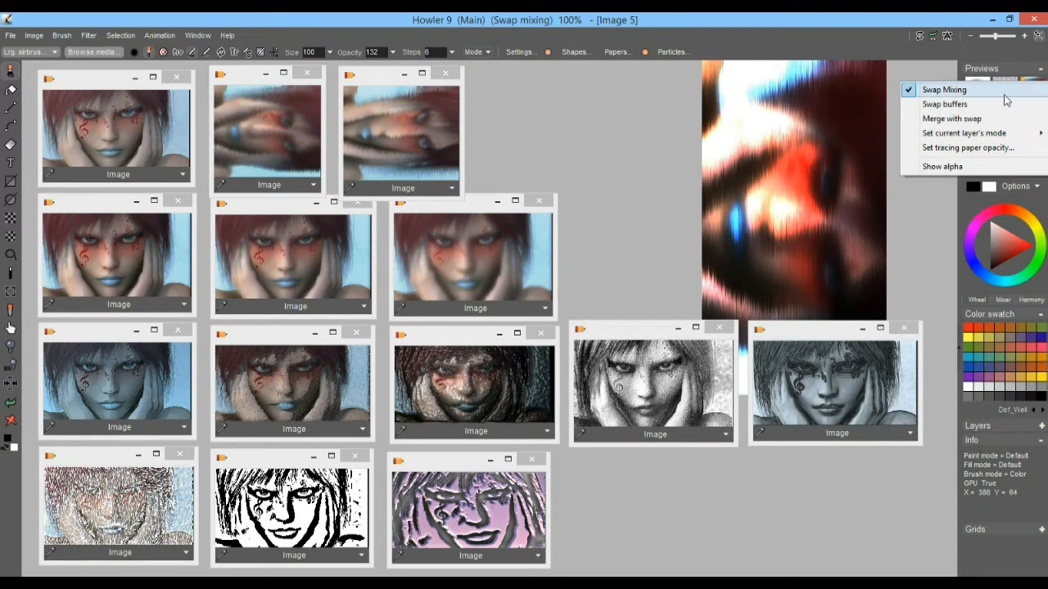
left_click(957, 119)
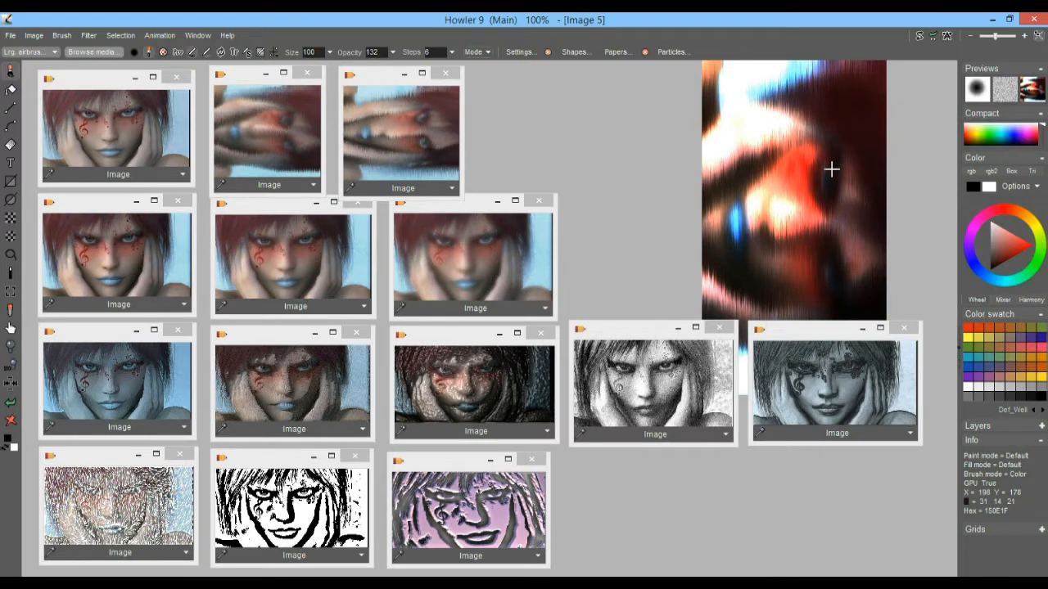
- Try fading the merged portrait with Interactive undo
left_click(934, 37)
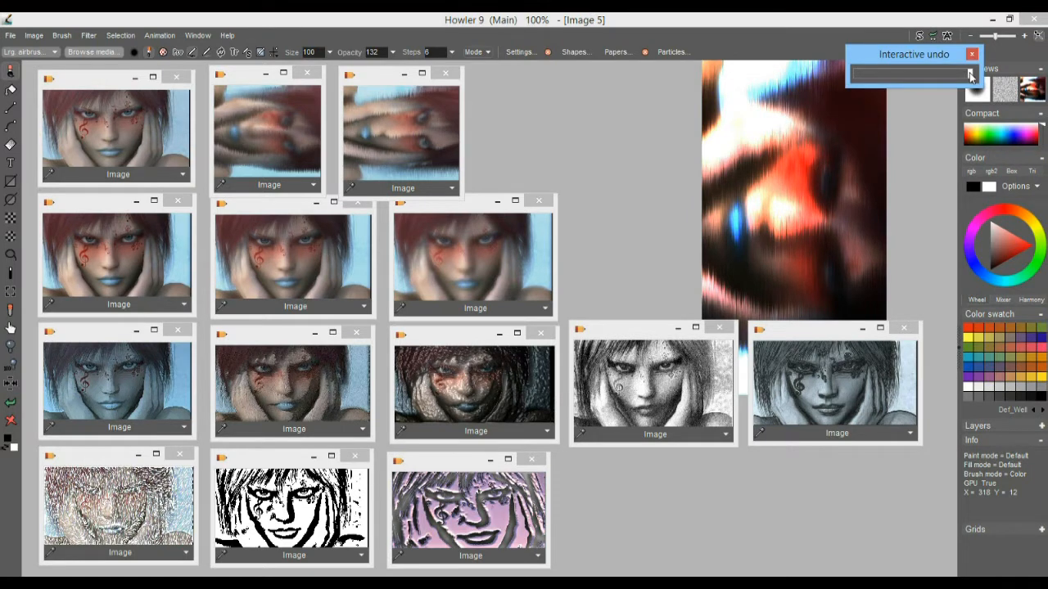
left_click_drag(969, 72, 988, 84)
left_click(375, 17)
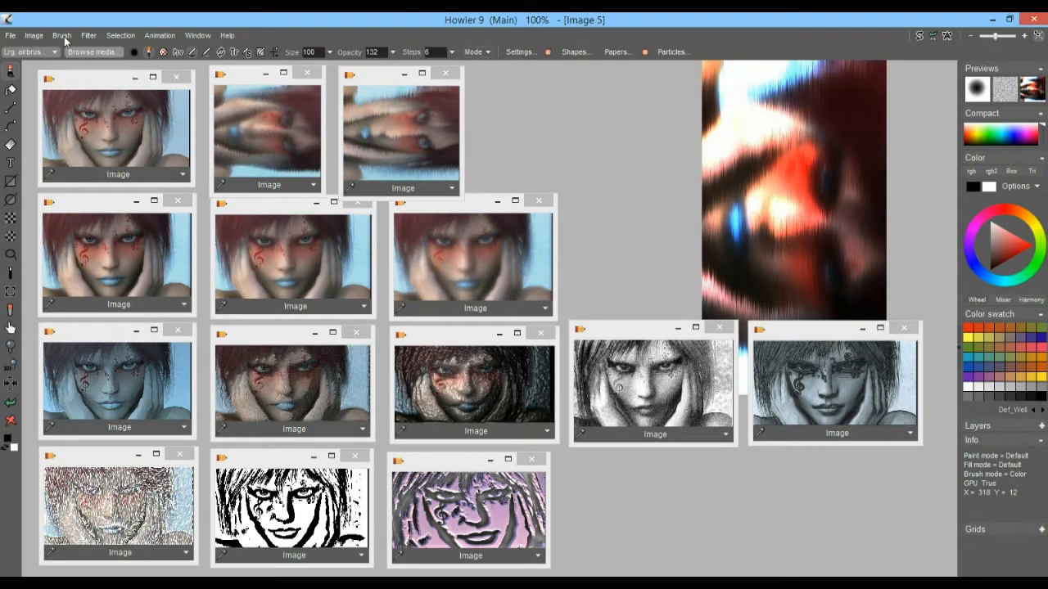
left_click(88, 36)
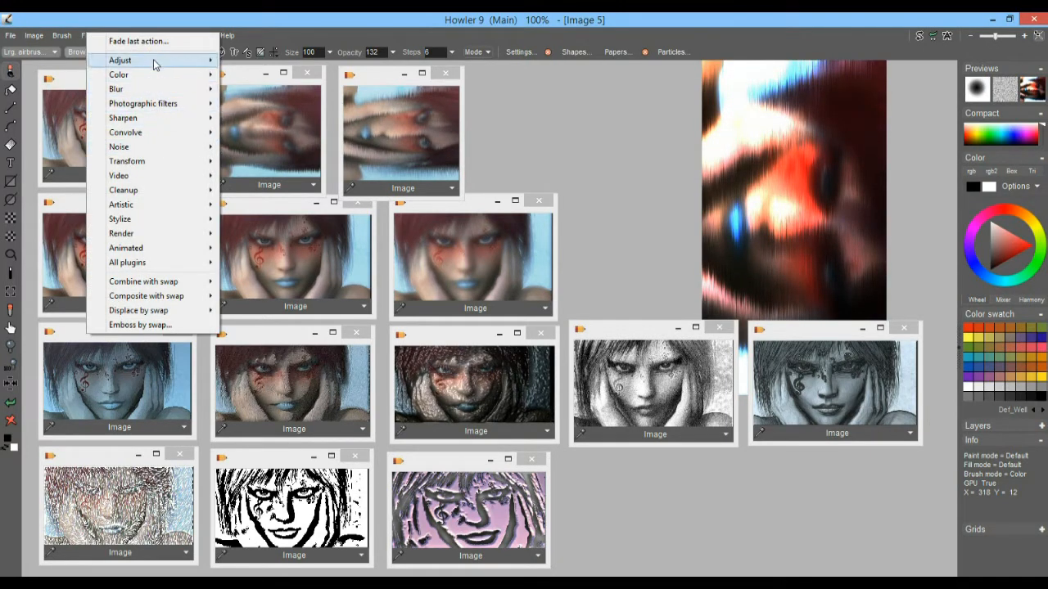
left_click(445, 17)
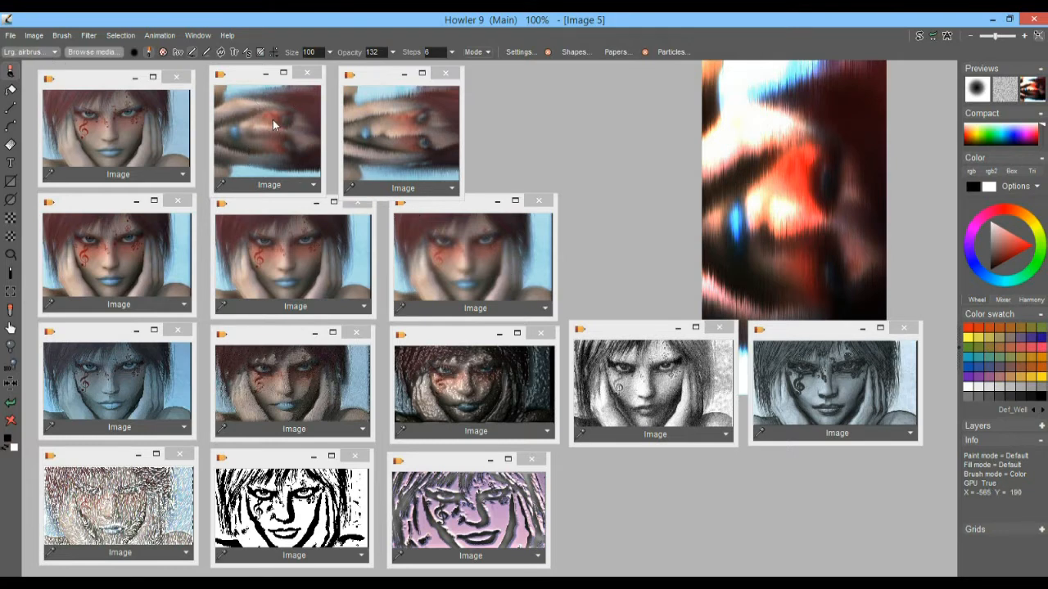
- Rotate the merged portrait 90° counter-clockwise
left_click(34, 37)
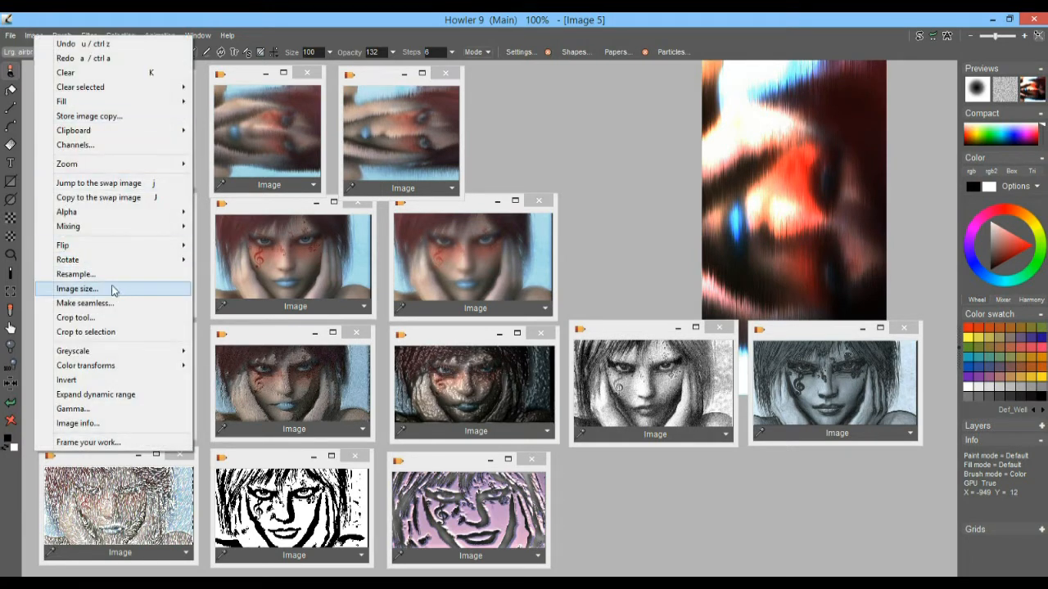
mouse_move(114, 261)
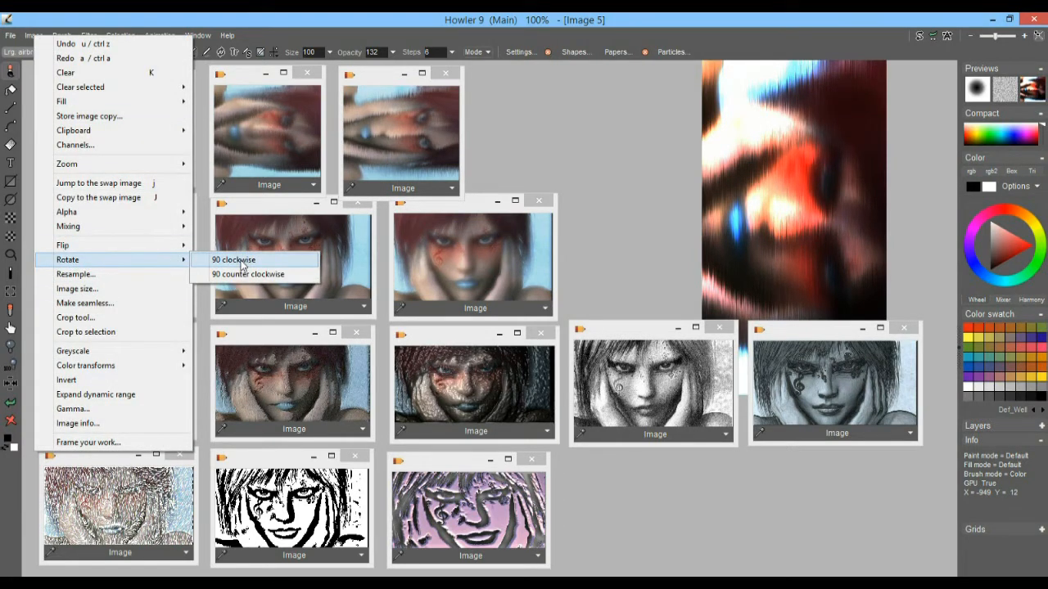
left_click(250, 274)
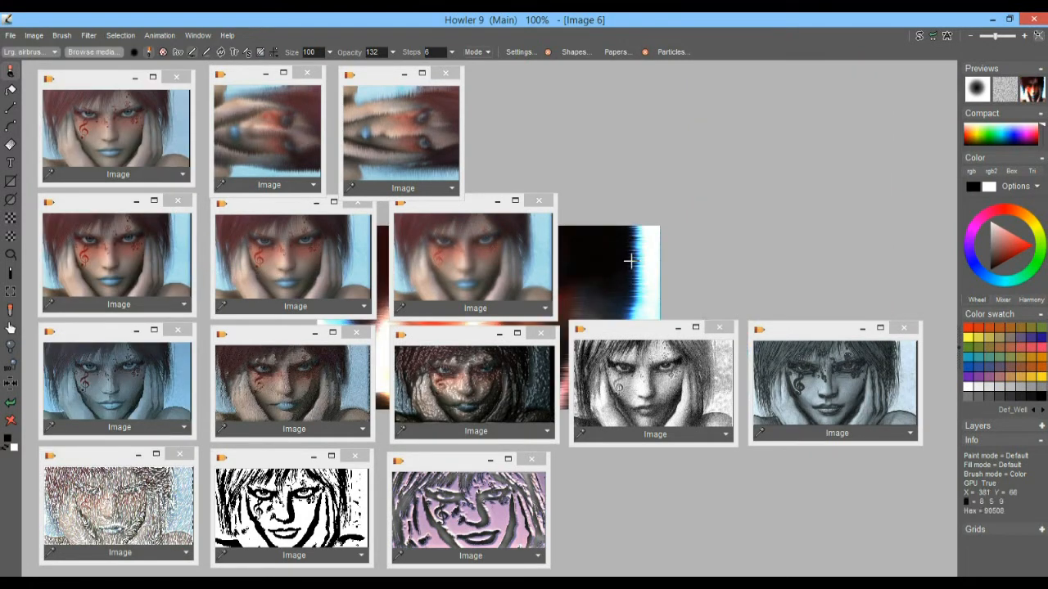
left_click_drag(888, 118, 880, 130)
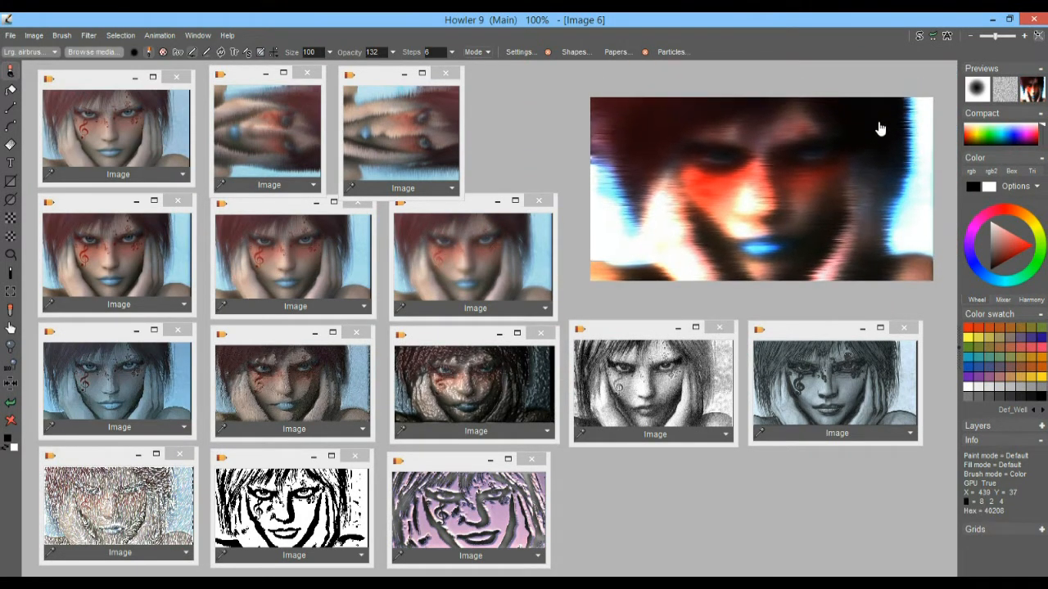
scroll(797, 194, "up", 4)
left_click_drag(821, 162, 656, 228)
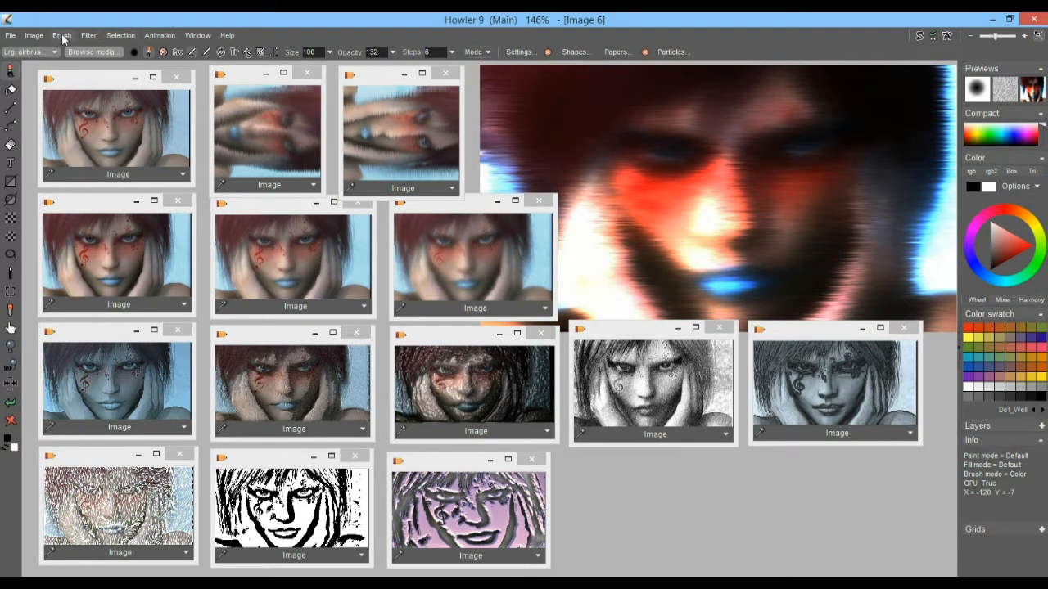
- Apply the Color emboss filter to the rotated portrait with an emboss level of 143
left_click(92, 36)
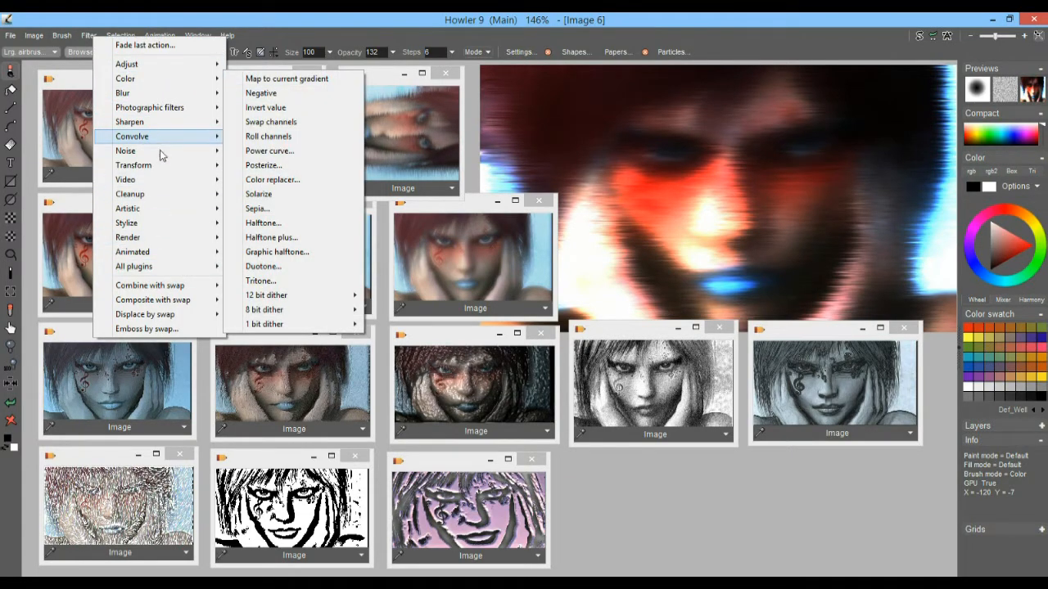
mouse_move(162, 141)
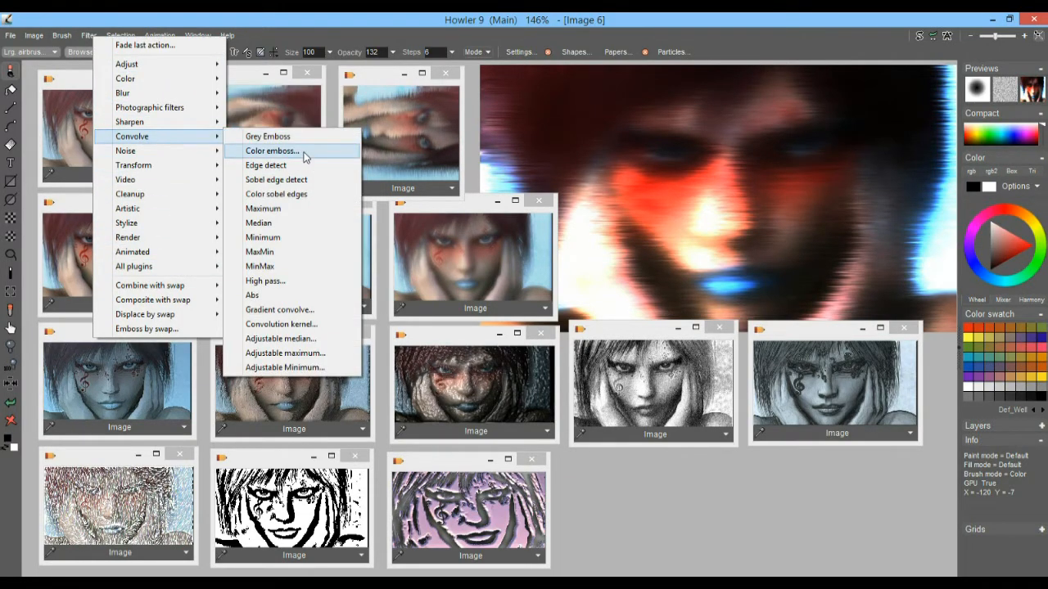
left_click(300, 152)
mouse_move(542, 303)
left_mouse_down()
mouse_move(568, 303)
mouse_move(466, 301)
mouse_move(562, 303)
mouse_move(529, 307)
left_mouse_up()
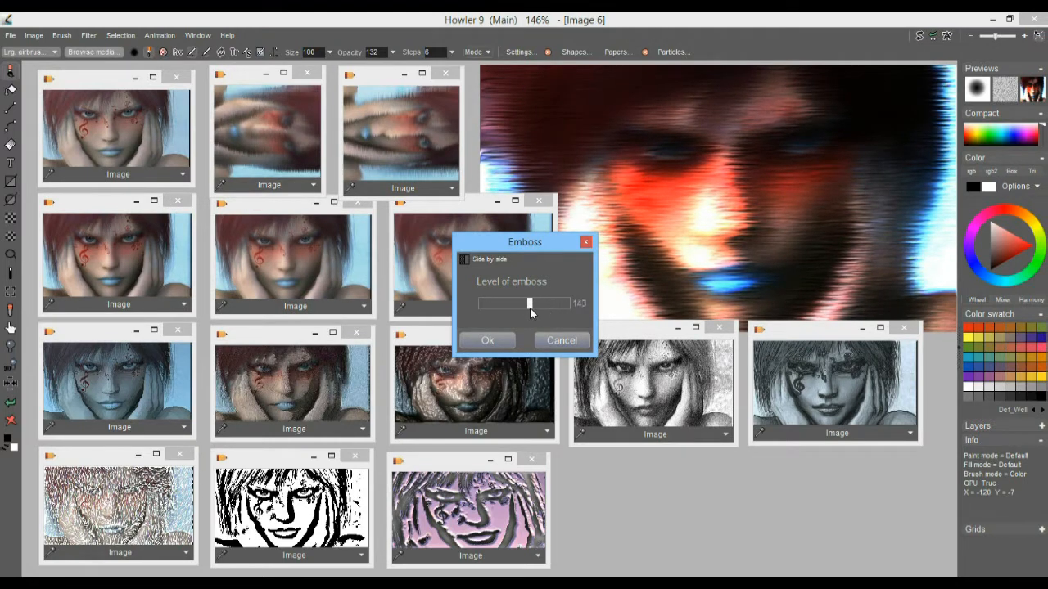
left_click(489, 341)
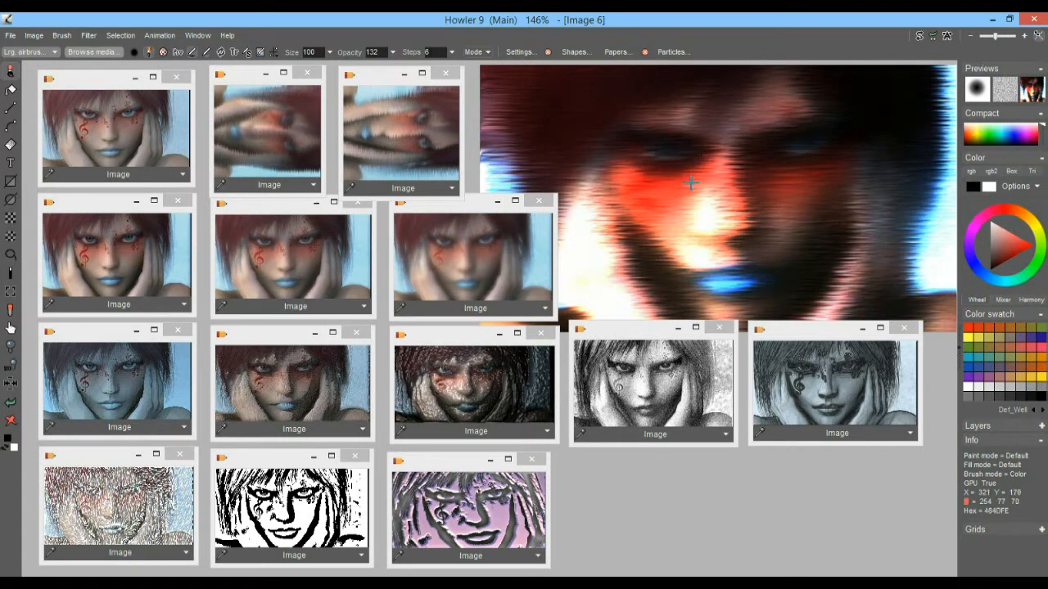
left_click(100, 120)
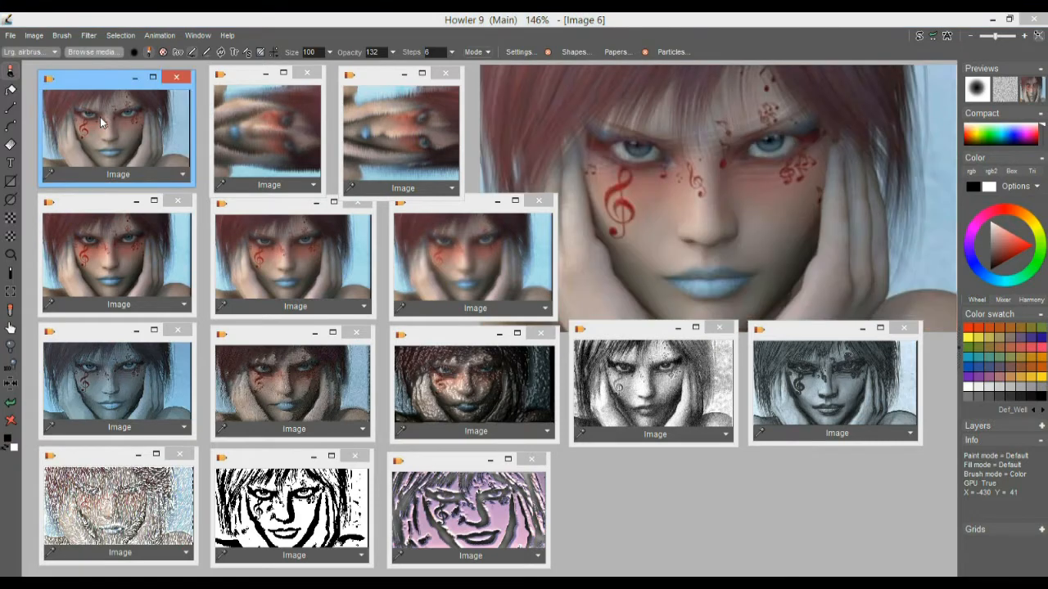
left_click(932, 36)
left_click_drag(971, 73, 855, 74)
left_click(723, 18)
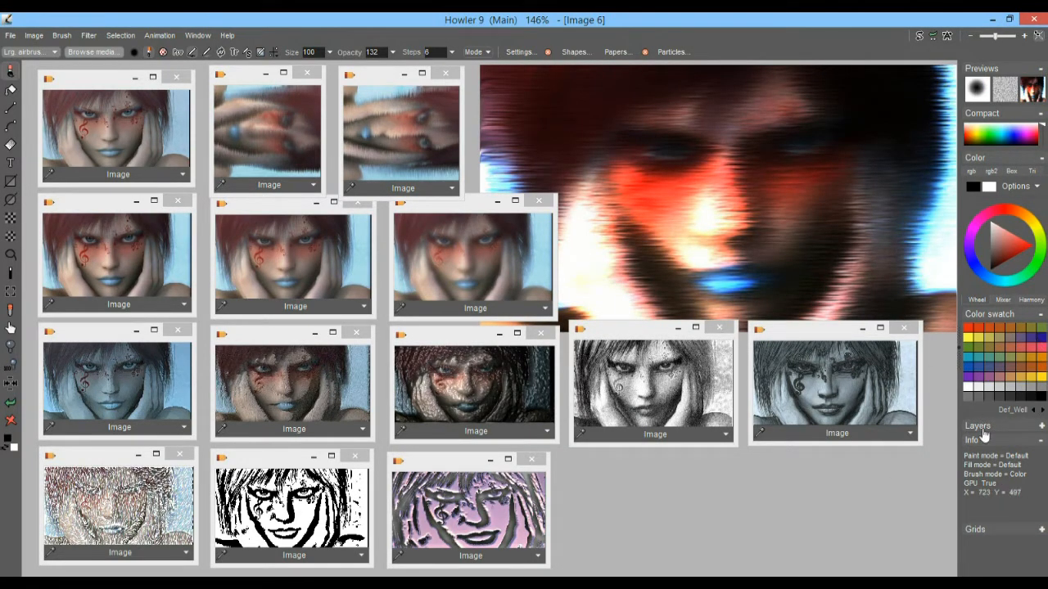
- Show the layer list and store an image copy of the embossed portrait below the pencil variants
left_click(1041, 426)
left_click_drag(1043, 443, 1044, 547)
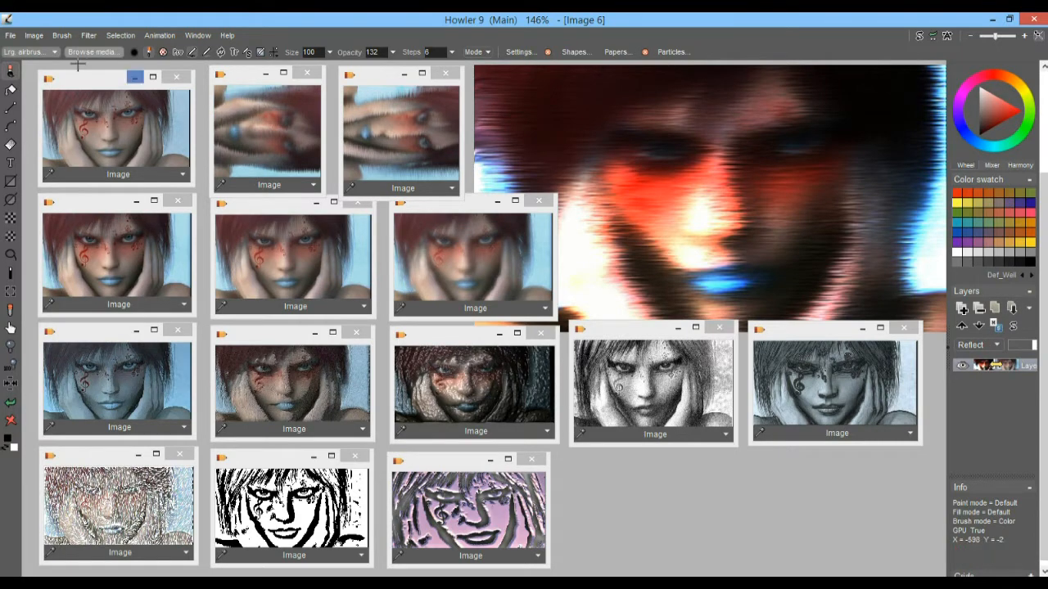
left_click(34, 35)
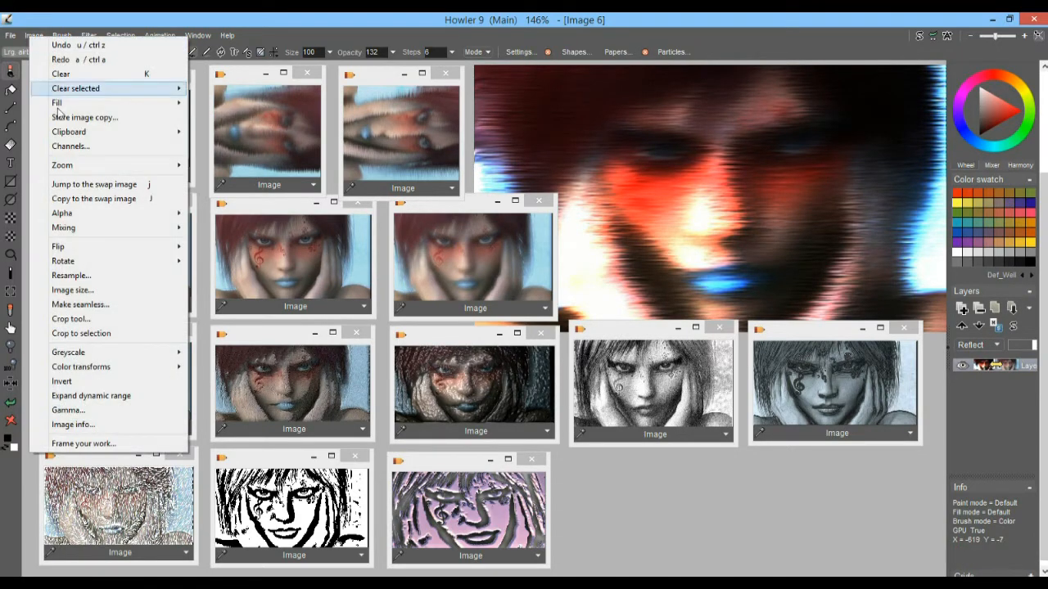
left_click(114, 116)
left_click_drag(799, 122, 599, 483)
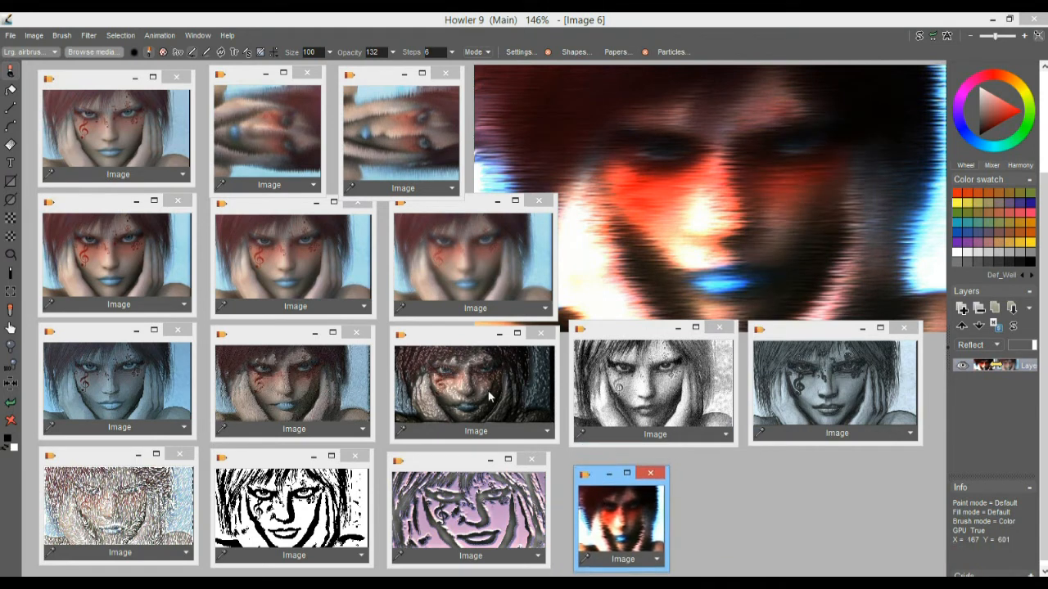
- Minimise the two rotated stored variants, move the embossed copy into their place and enlarge its thumbnail window
left_click(264, 75)
left_click(402, 74)
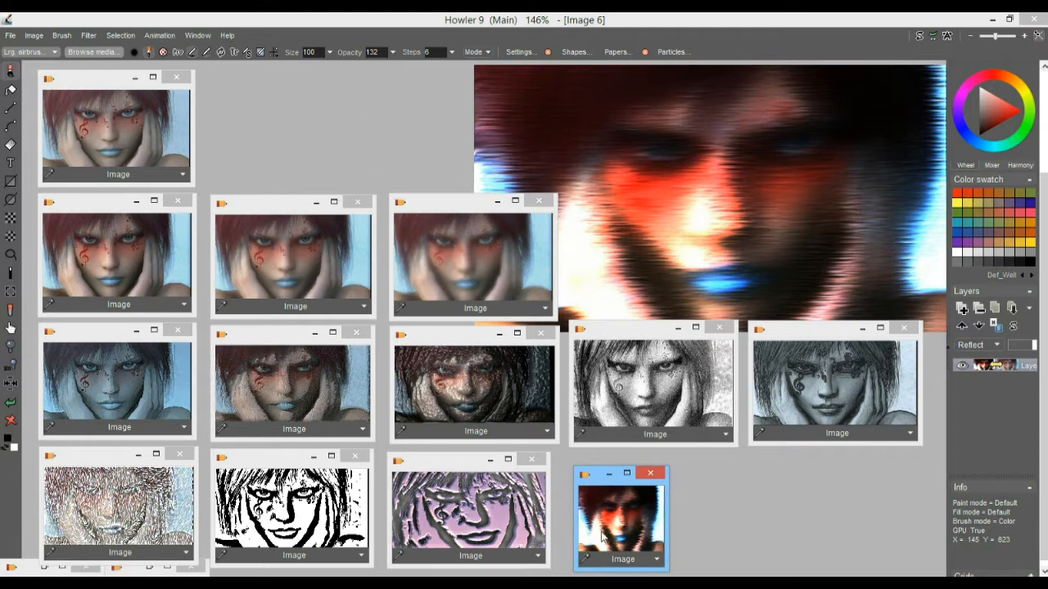
left_click_drag(597, 486, 250, 85)
left_click_drag(318, 172, 382, 188)
- Load the original stored portrait on the base layer, add a new layer and load the embossed copy into it
left_click(133, 128)
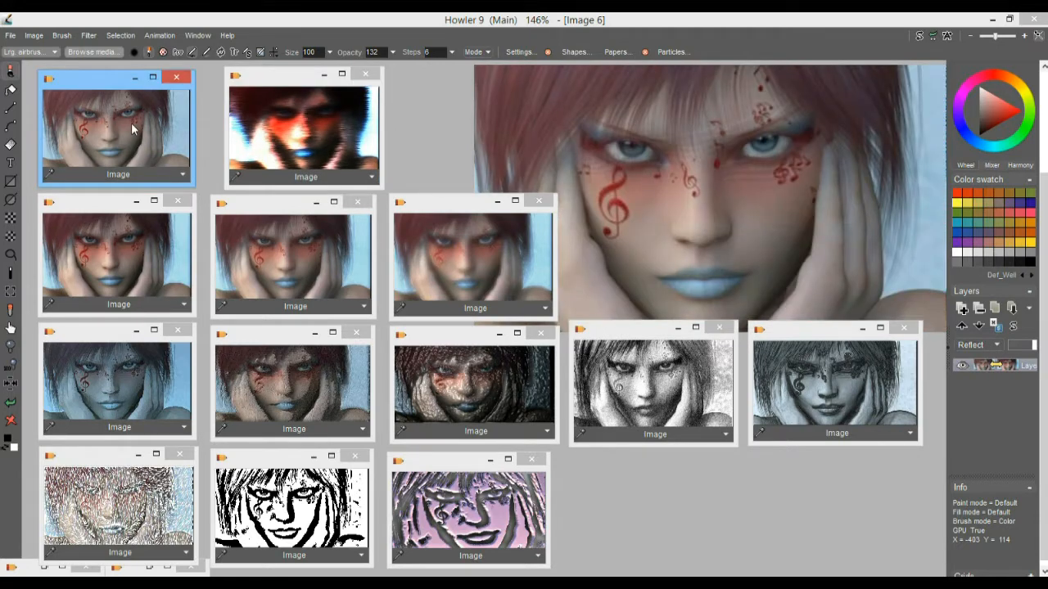
left_click(306, 140)
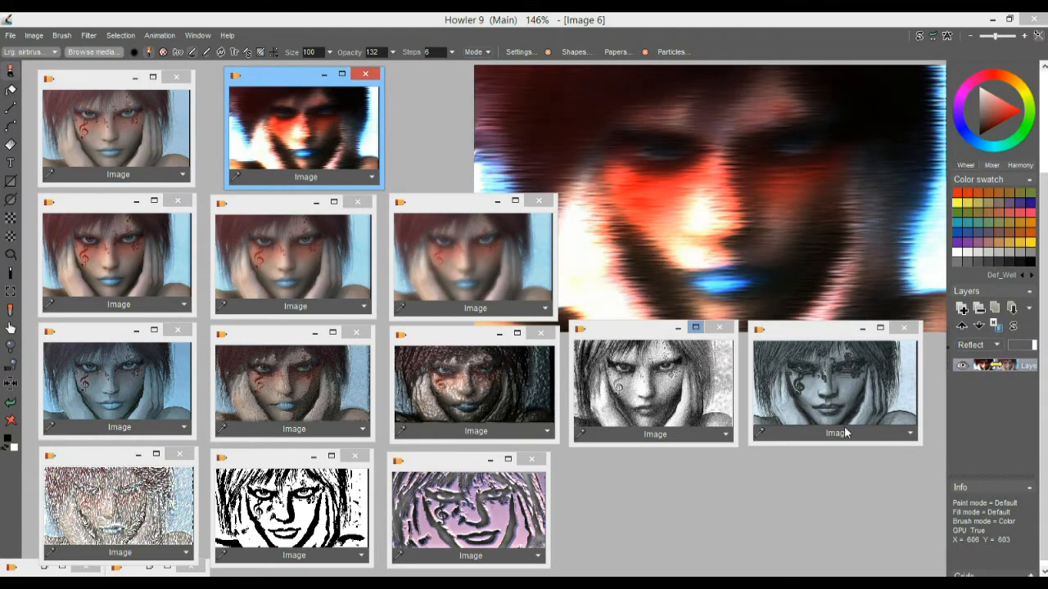
left_click(180, 123)
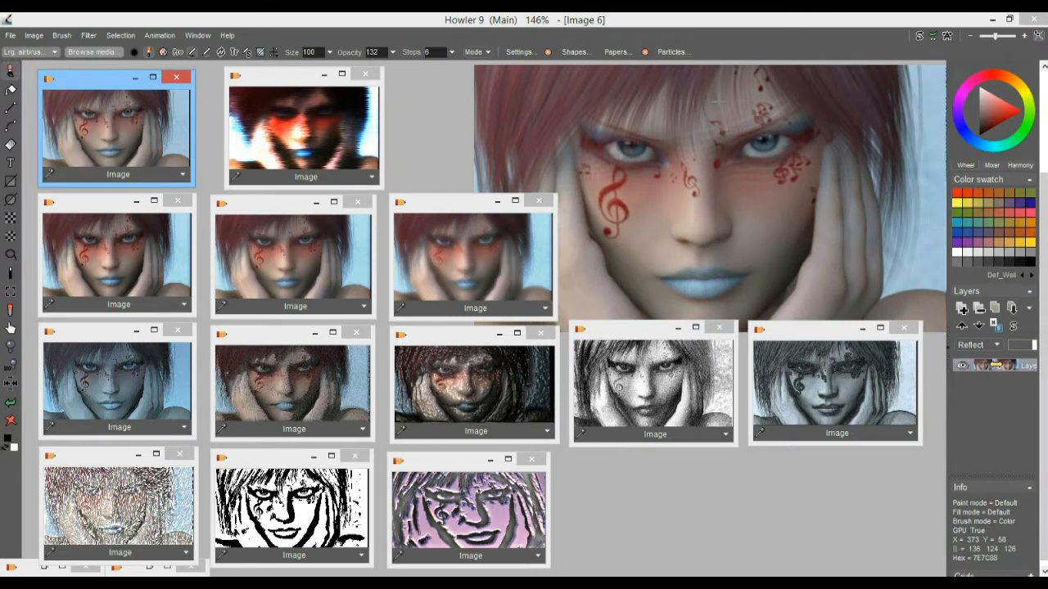
left_click(963, 311)
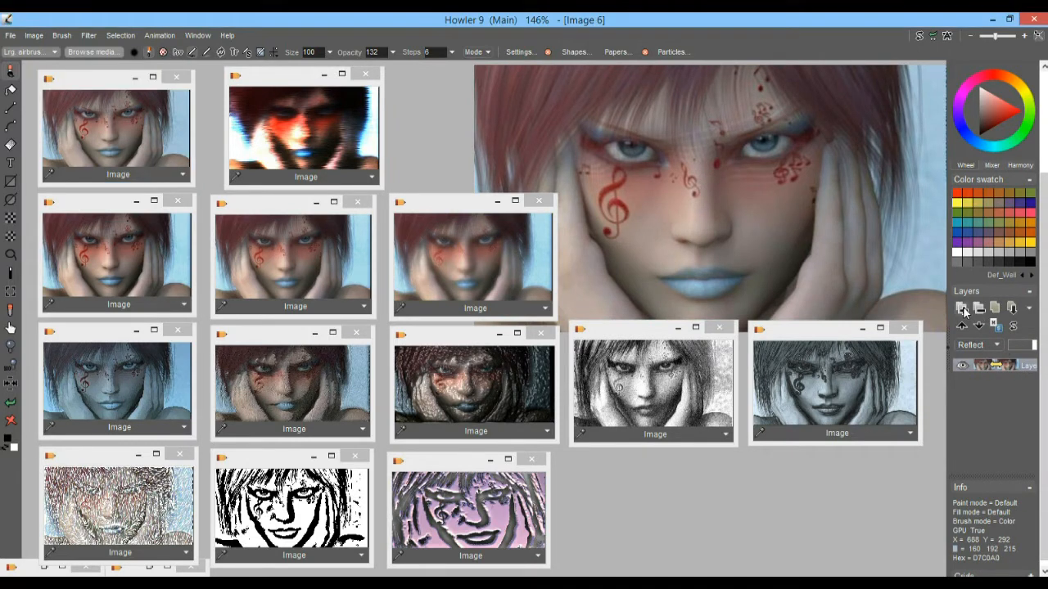
left_click(303, 118)
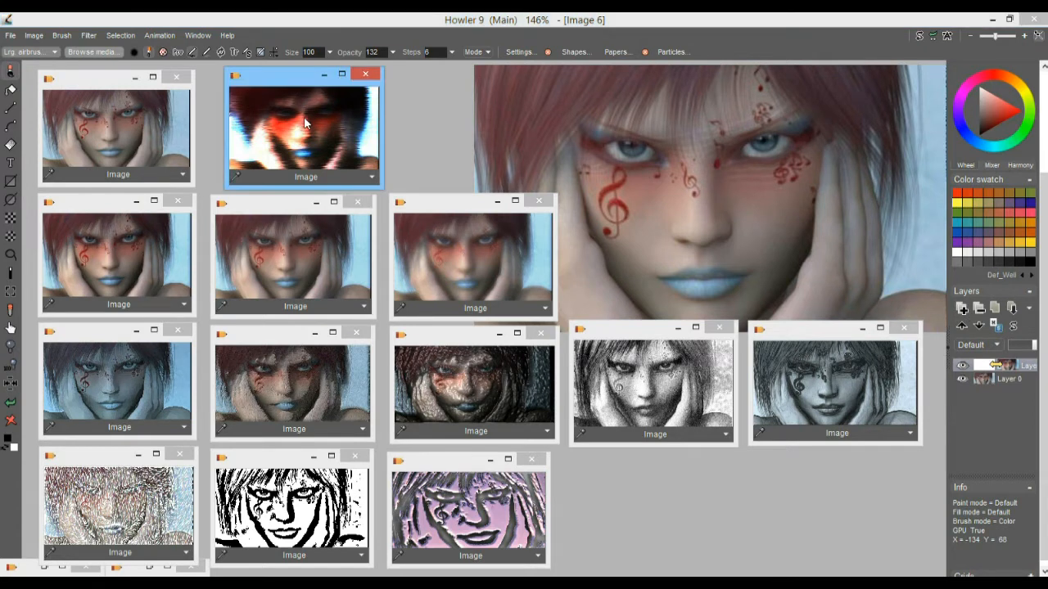
- Try blending the embossed layer over the original at reduced opacity in Tracing paper mode
left_click(1037, 347)
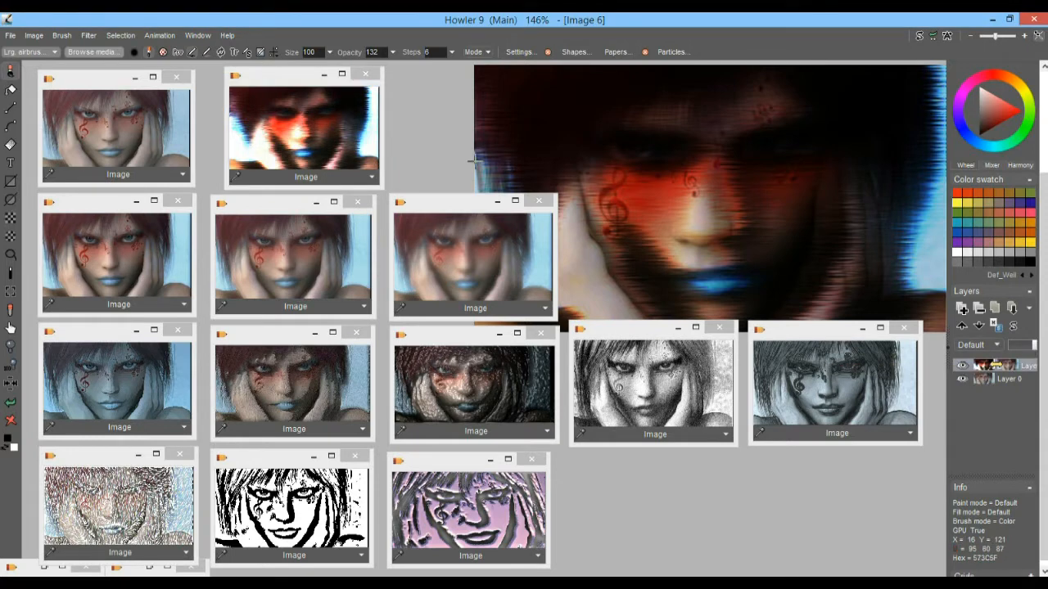
scroll(1015, 90, "up", 3)
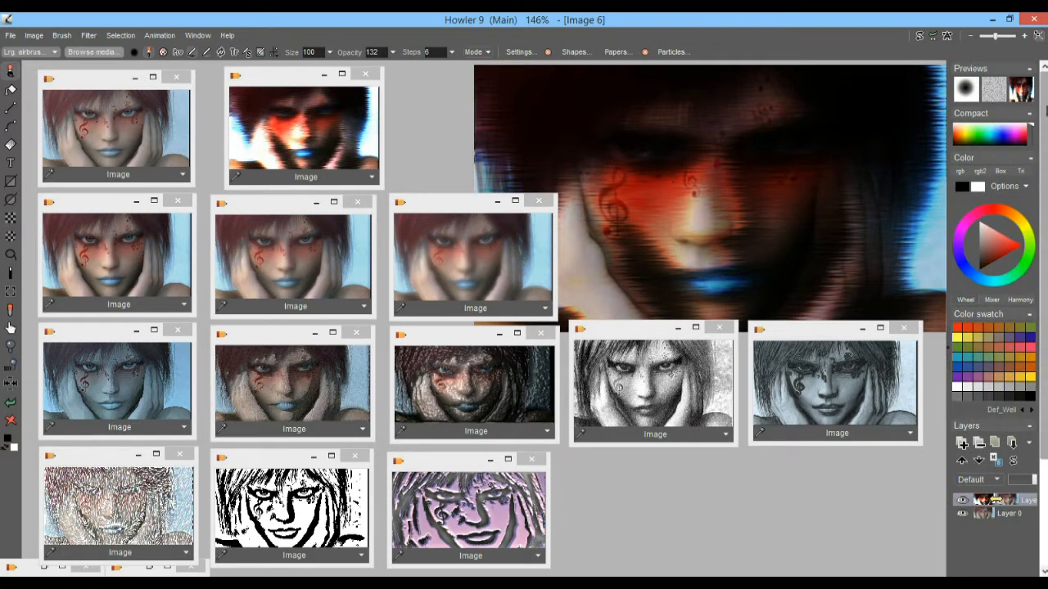
scroll(1015, 246, "down", 3)
mouse_move(1033, 338)
left_mouse_down()
mouse_move(1013, 338)
mouse_move(1029, 355)
left_mouse_up()
left_click(992, 339)
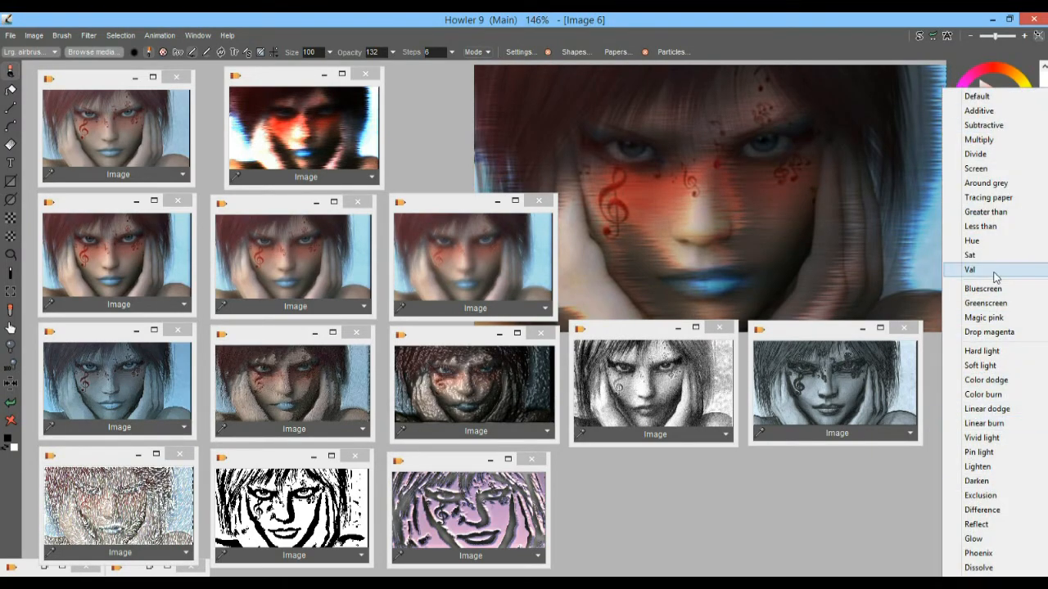
left_click(1002, 198)
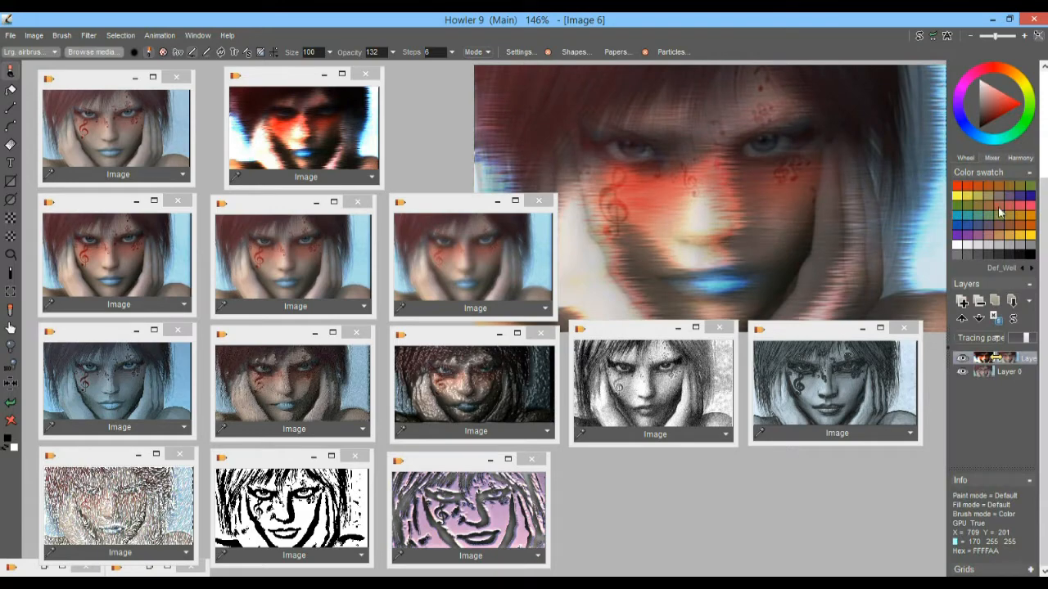
mouse_move(1027, 338)
left_mouse_down()
mouse_move(1036, 339)
mouse_move(1026, 344)
left_mouse_up()
- Set the embossed layer's mode to Greater than and raise its opacity to full
left_click(986, 338)
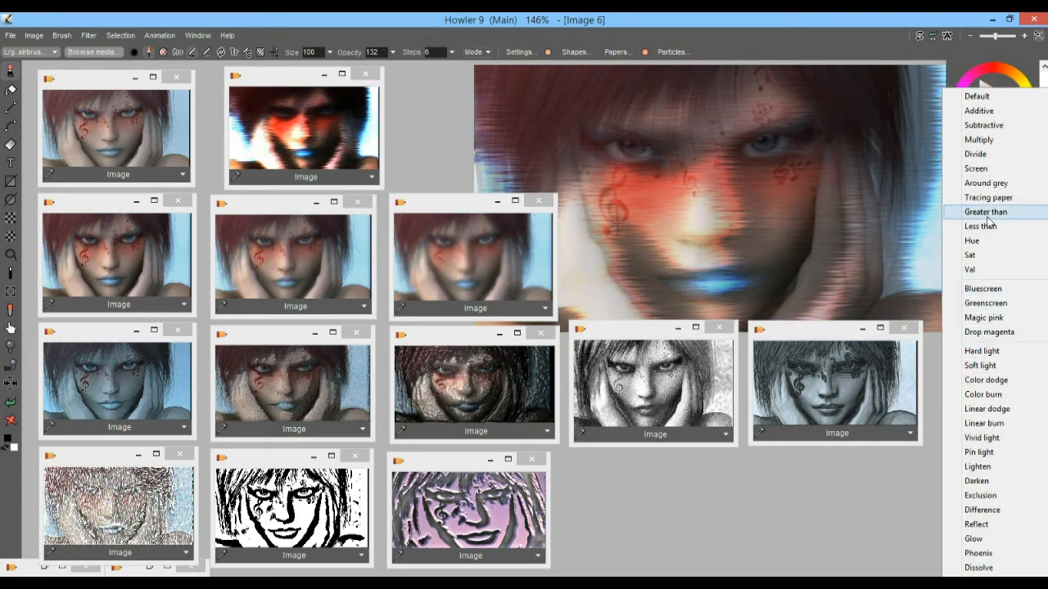
left_click(991, 212)
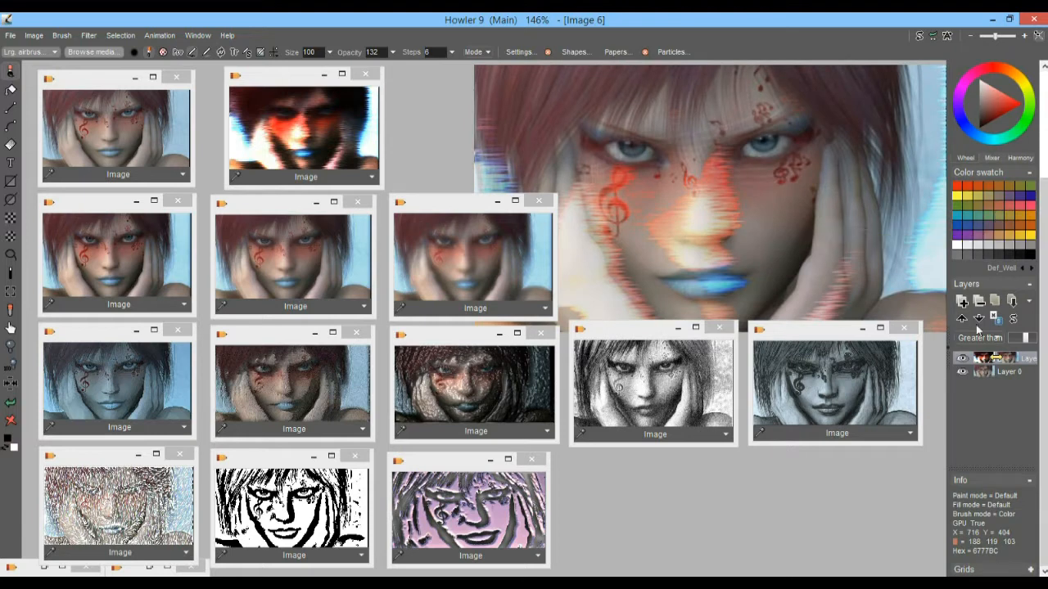
mouse_move(1027, 340)
left_mouse_down()
mouse_move(1017, 339)
mouse_move(1042, 344)
left_mouse_up()
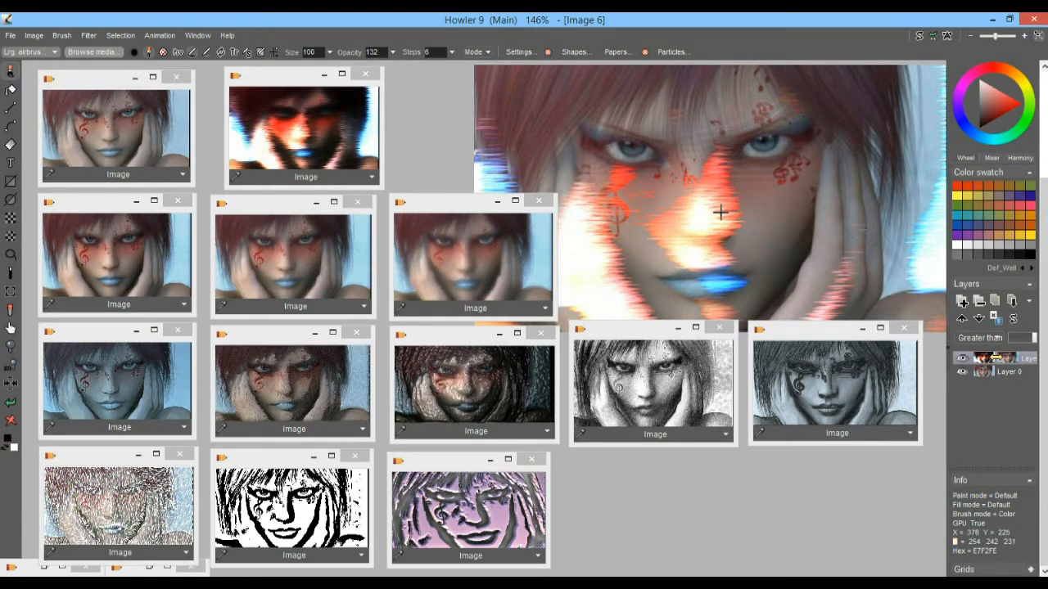
- Hide the embossed layer and darken the base portrait with a multiply color adjustment of red 51, green 25 and blue 21
left_click(961, 359)
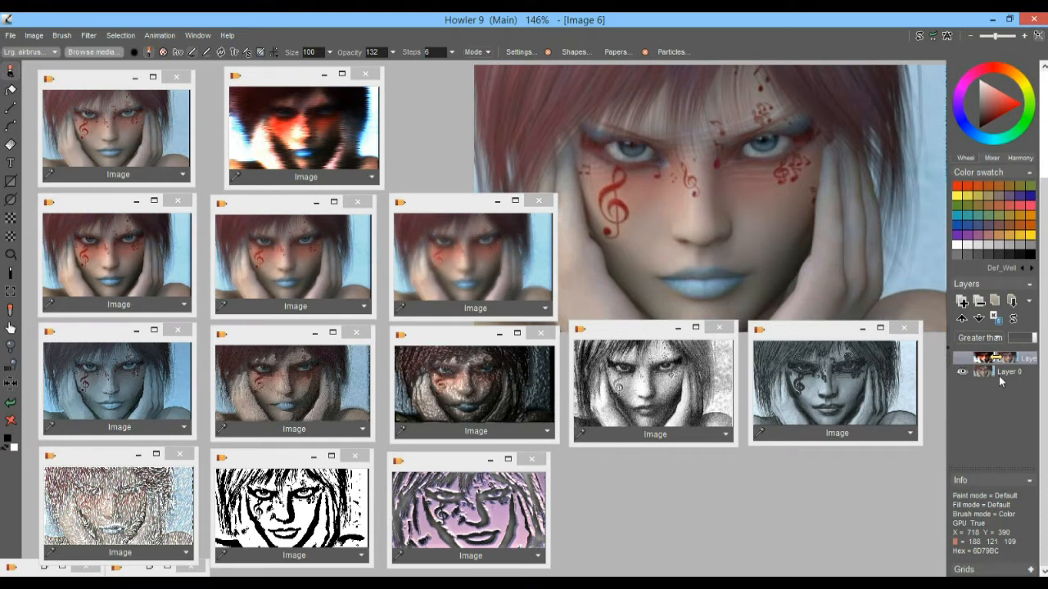
left_click(998, 372)
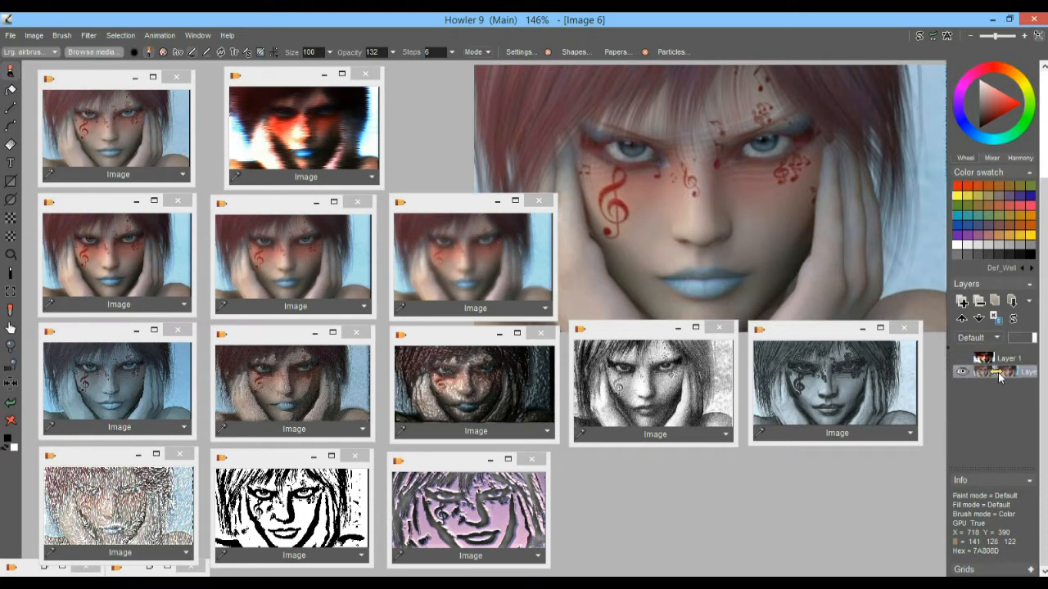
left_click(85, 36)
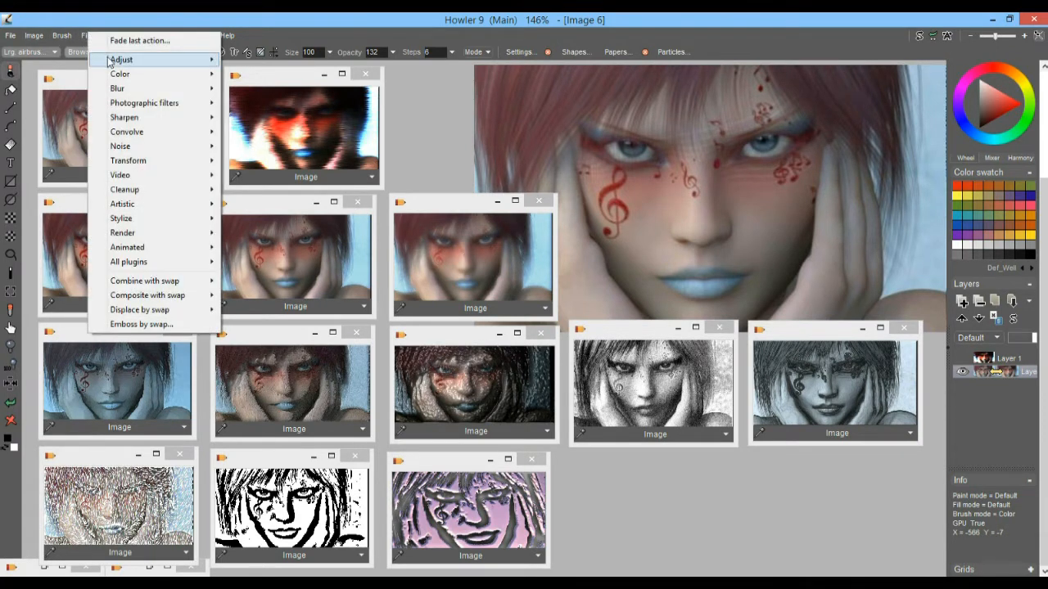
mouse_move(109, 62)
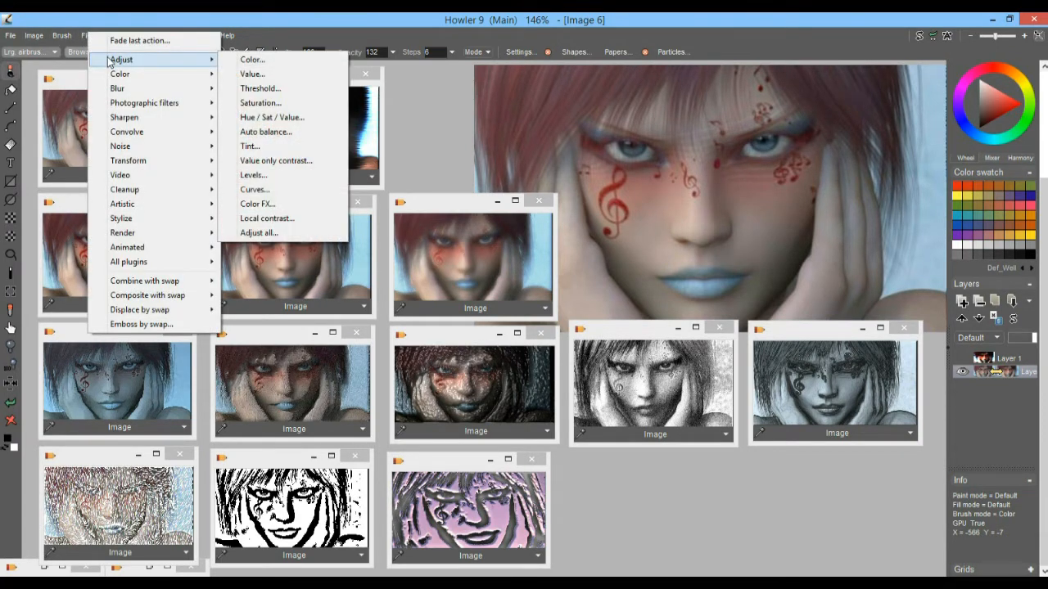
left_click(262, 63)
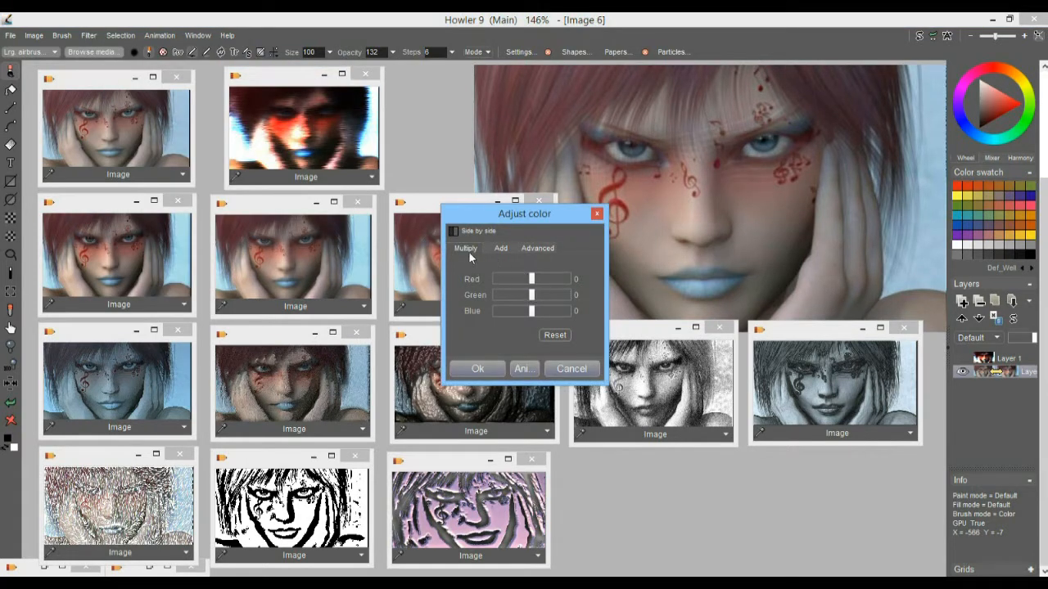
left_click_drag(531, 279, 503, 279)
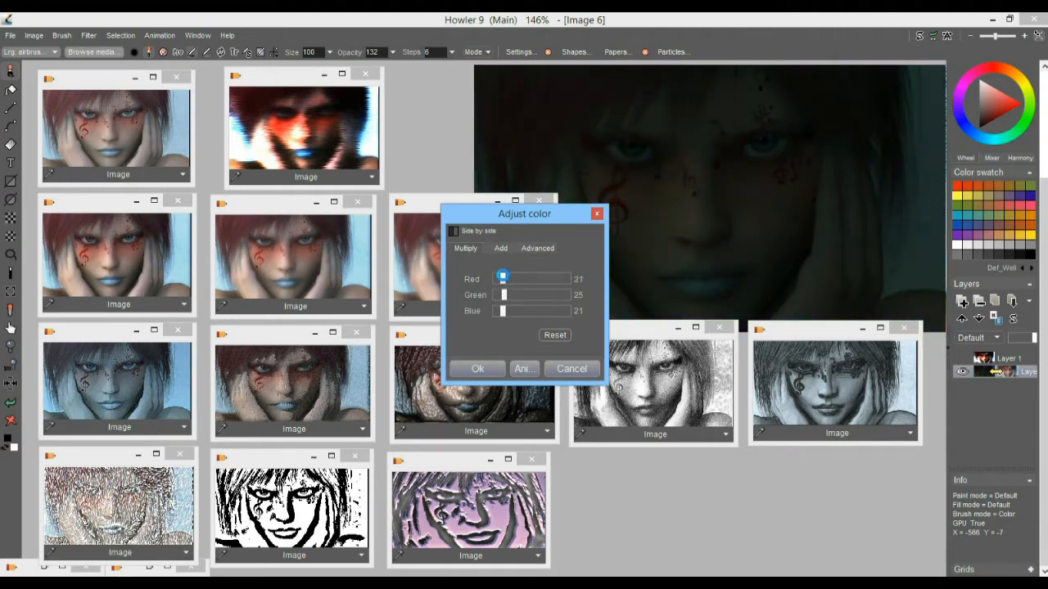
left_click(507, 282)
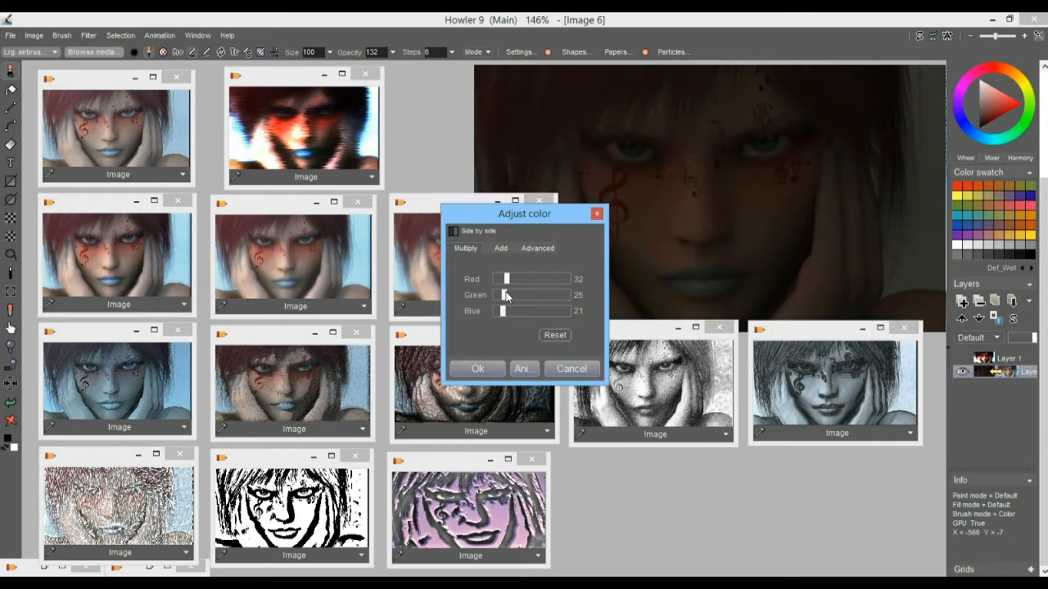
left_click_drag(505, 279, 515, 279)
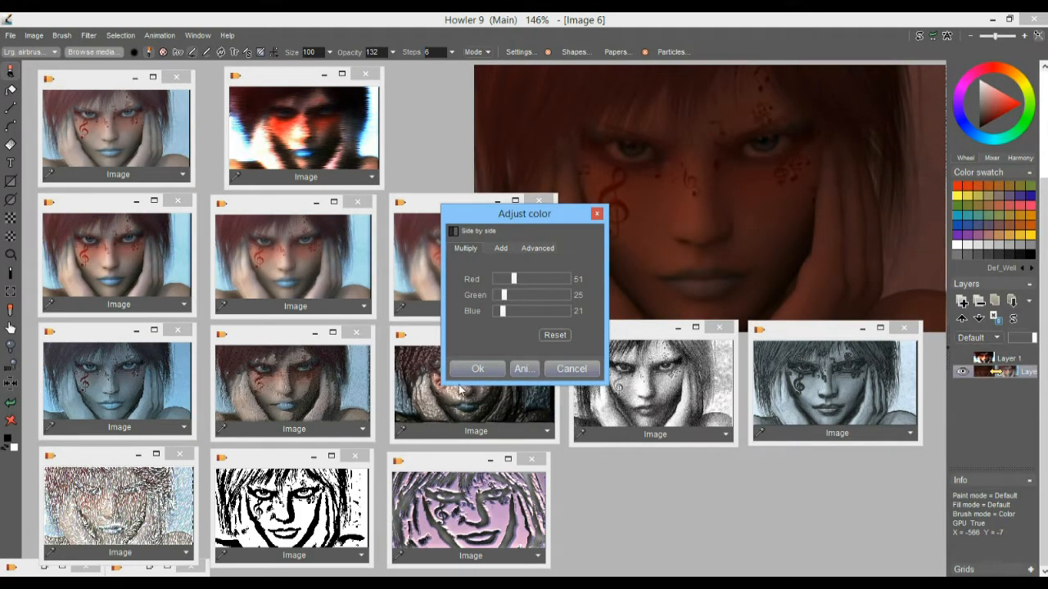
left_click(479, 372)
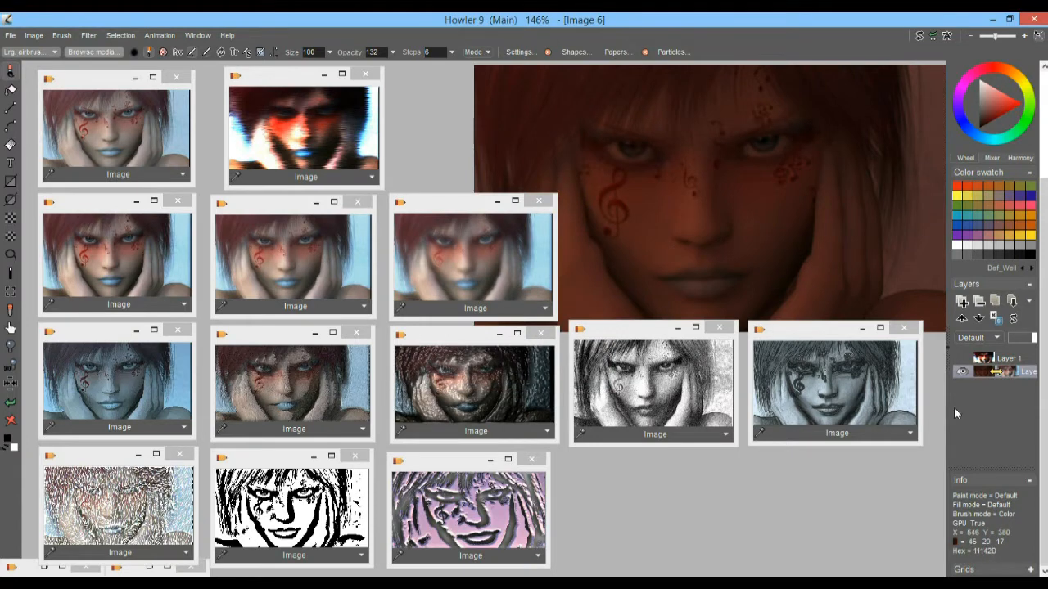
- Show the embossed layer again and lower its opacity to about half over the darkened portrait
left_click(1011, 358)
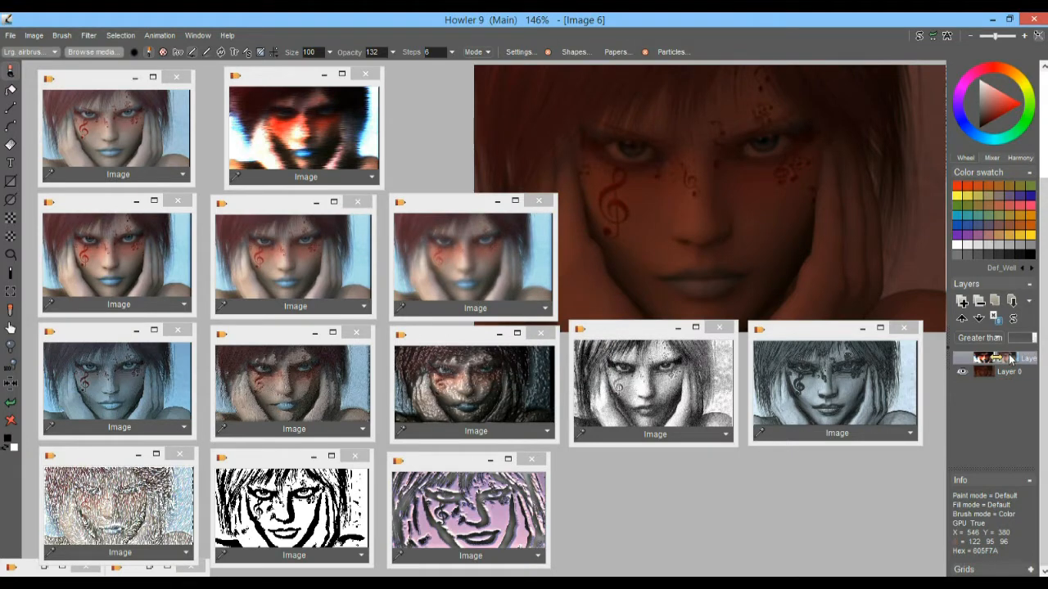
left_click(961, 361)
left_click_drag(1031, 342, 1019, 346)
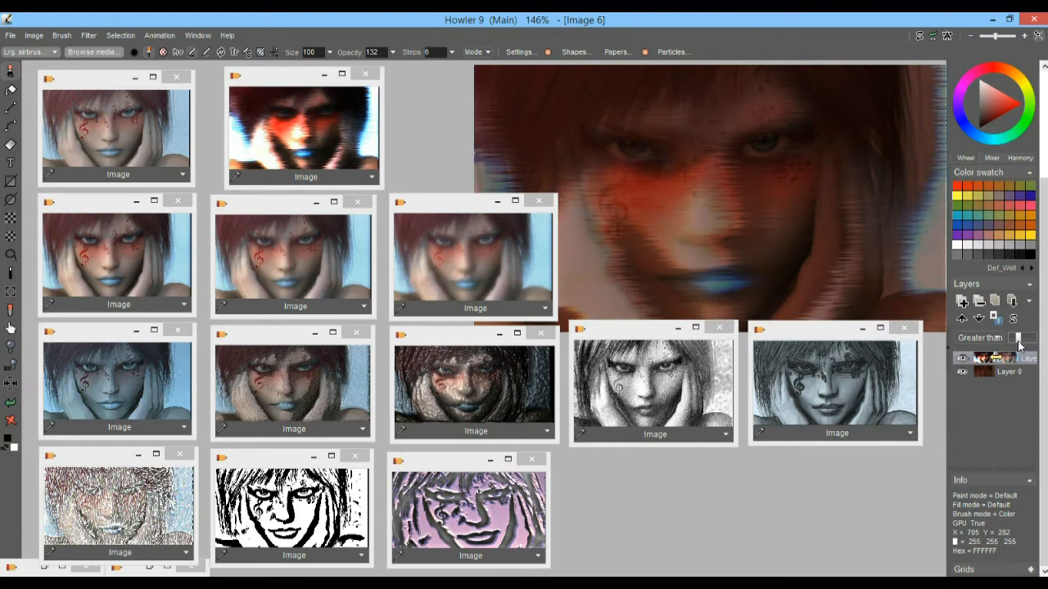
left_click_drag(1021, 343, 1024, 343)
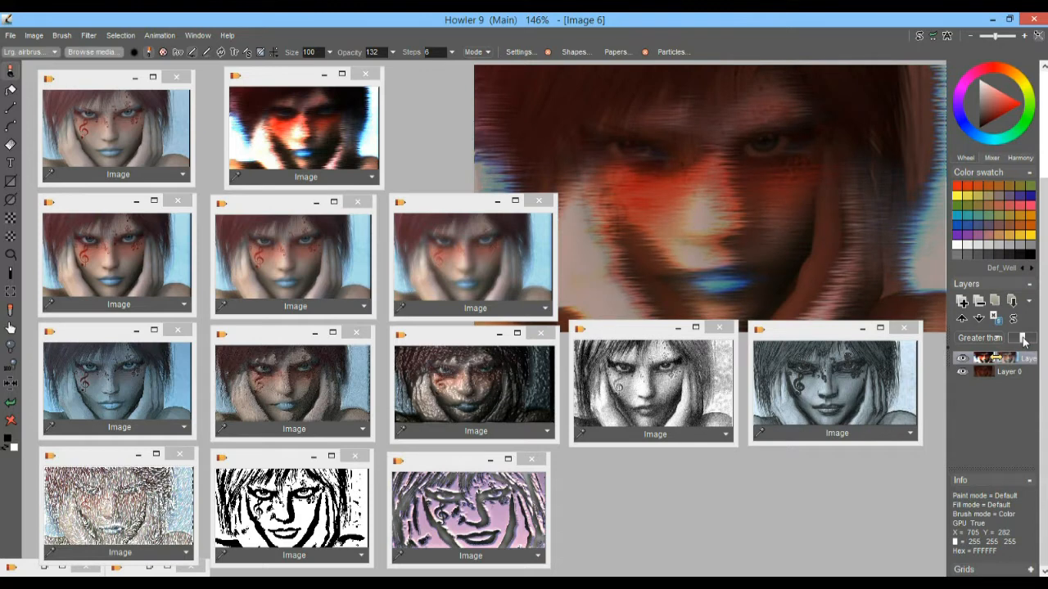
- Add a new top layer, fill it with a stored copy of the darkened base layer and close the stored image
left_click(963, 302)
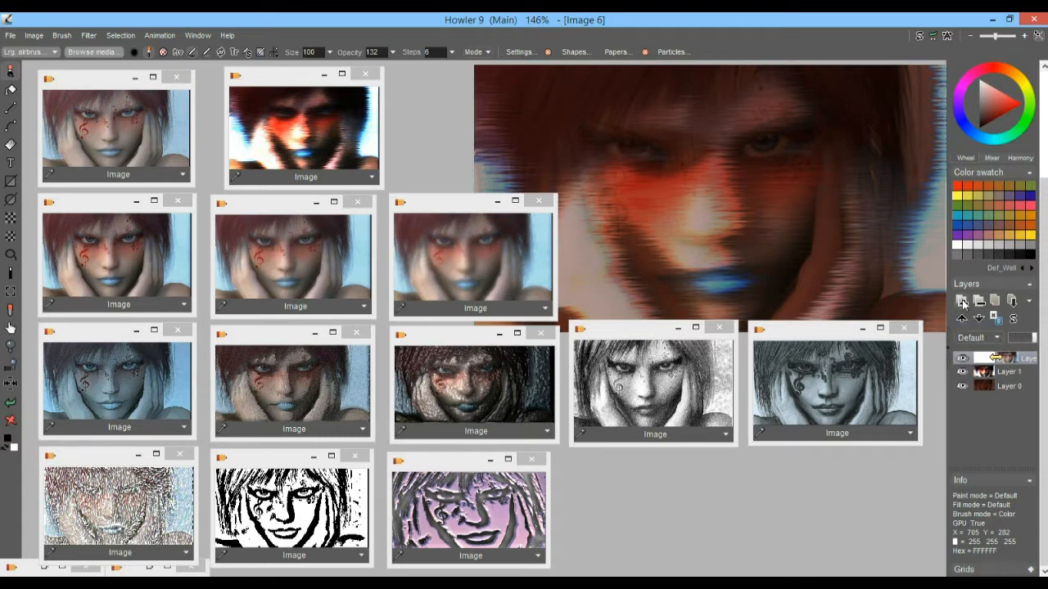
left_click(1002, 387)
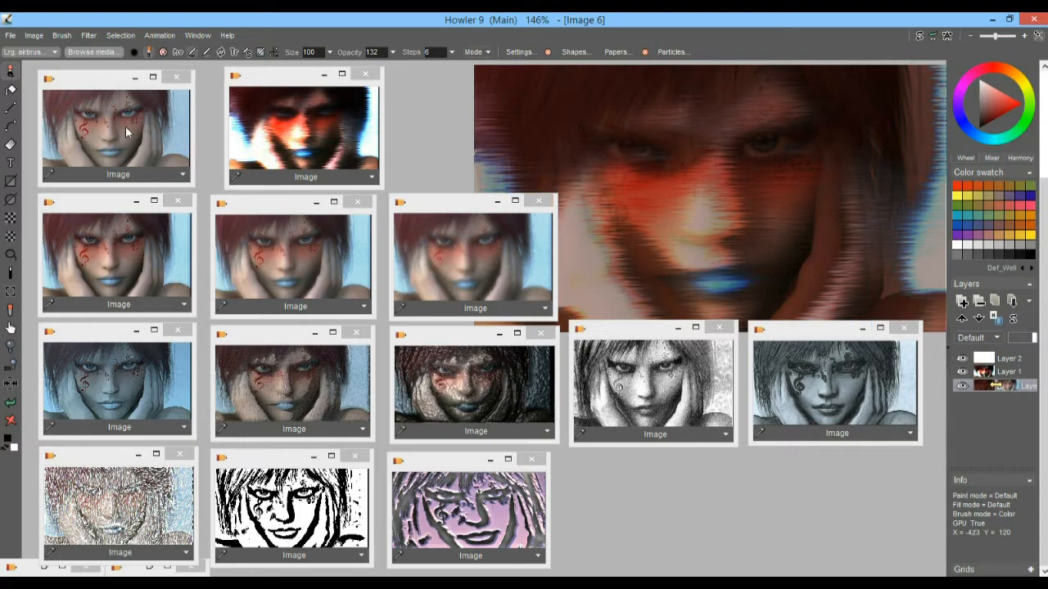
left_click(32, 36)
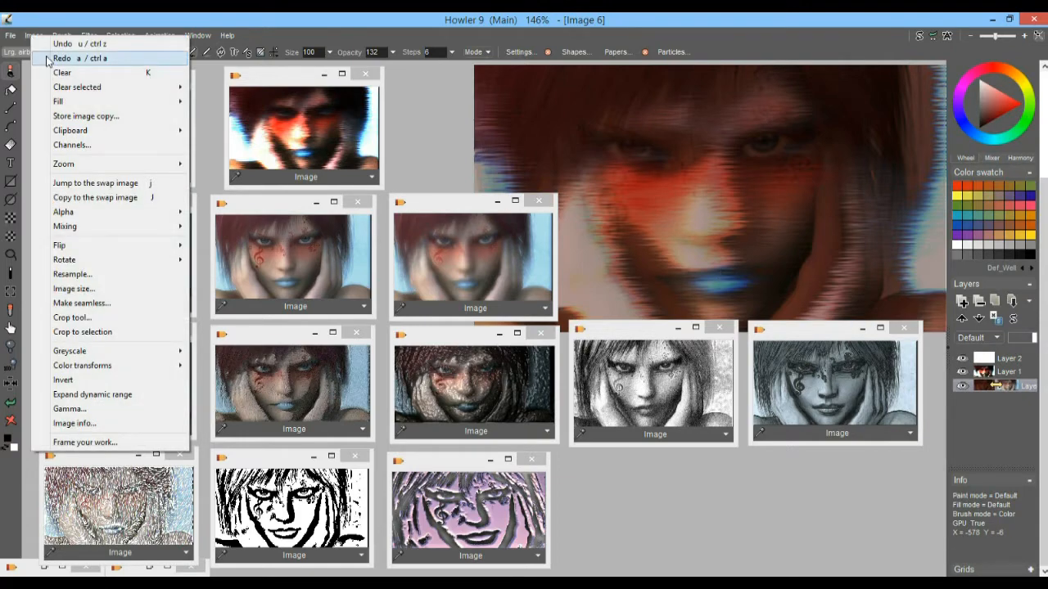
left_click(96, 115)
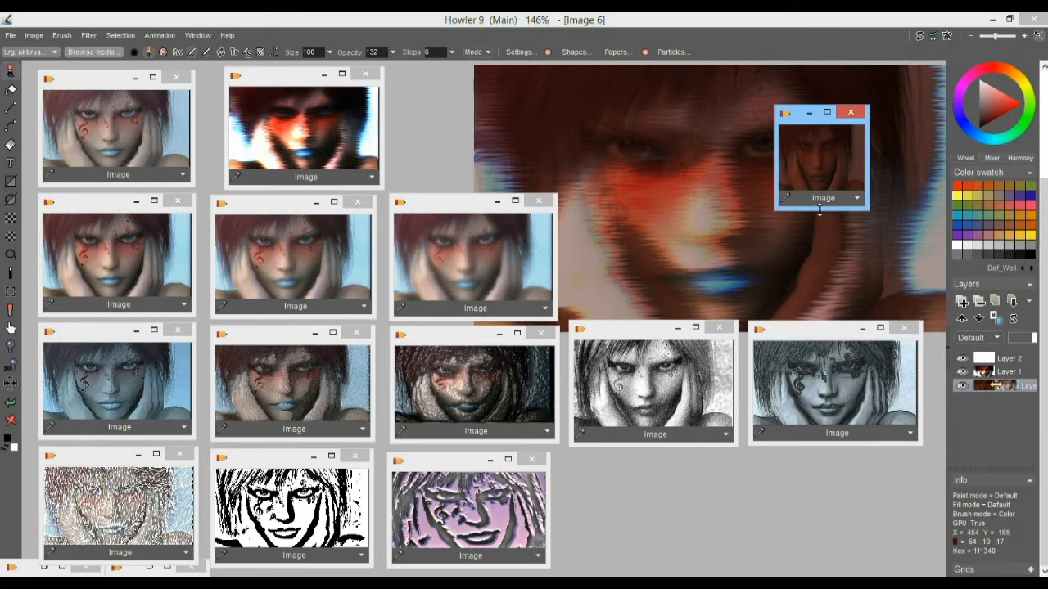
left_click(1010, 359)
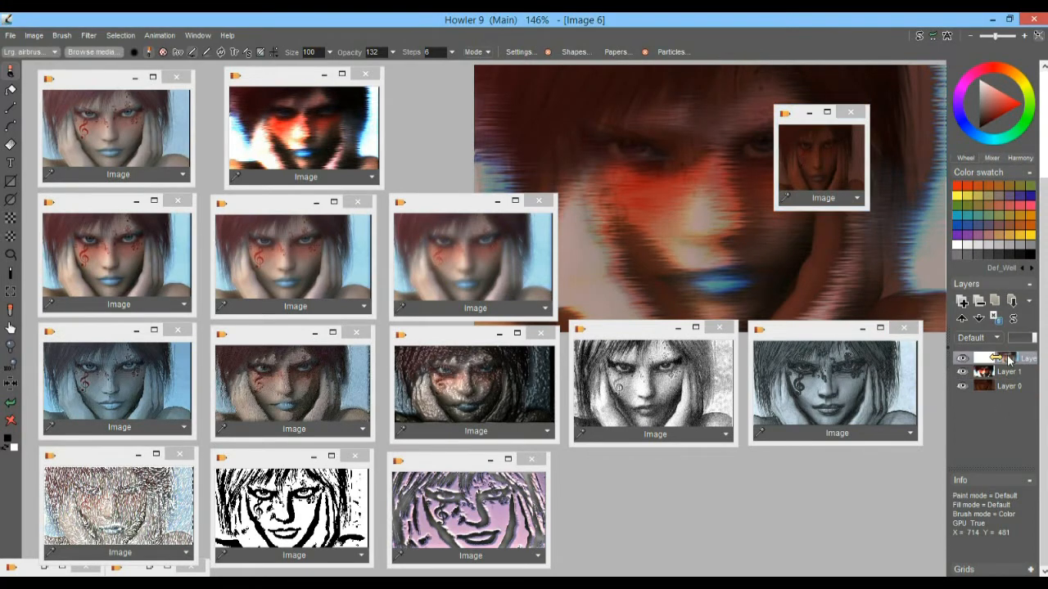
left_click(826, 149)
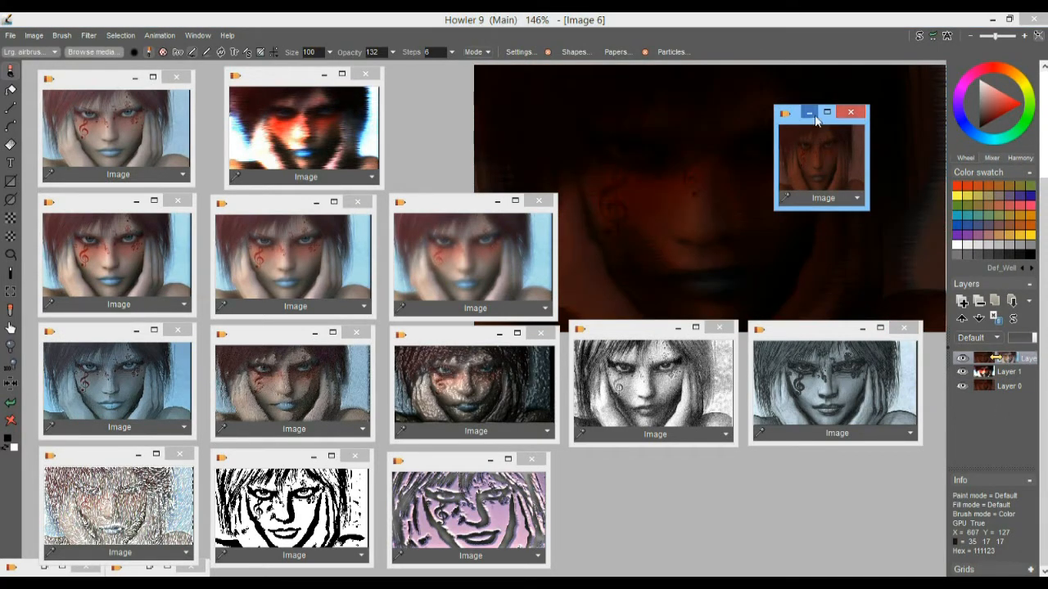
left_click(849, 114)
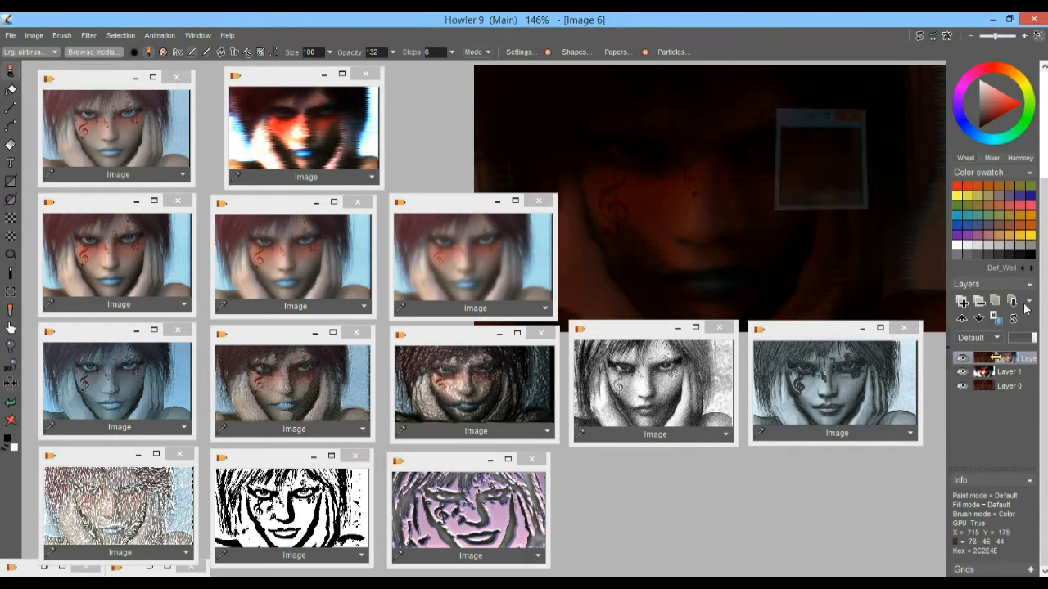
- Hide the darkened base layer and try to delete it
left_click(962, 387)
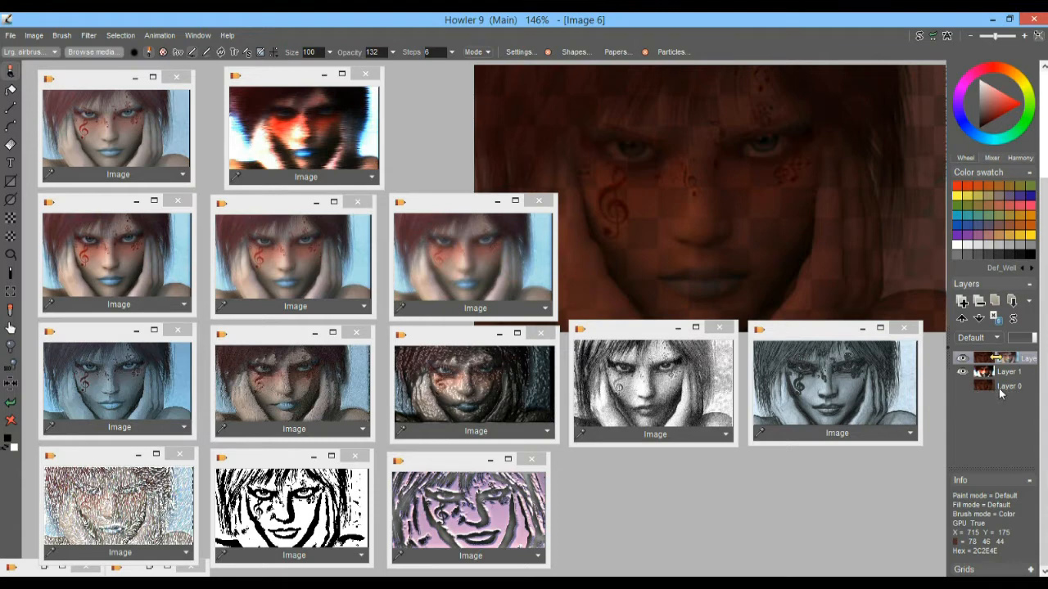
left_click(1002, 388)
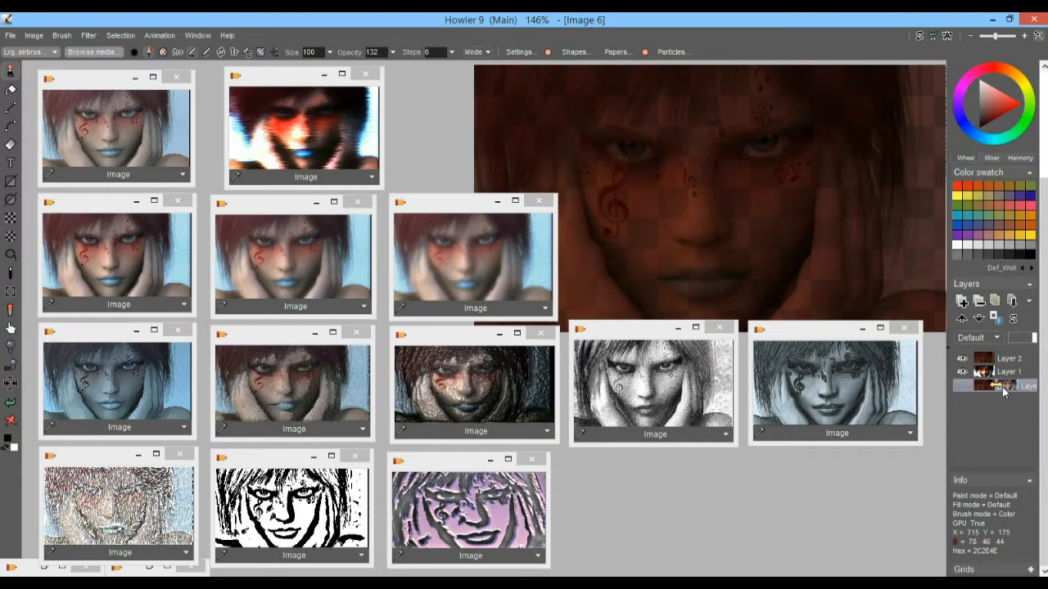
left_click(978, 303)
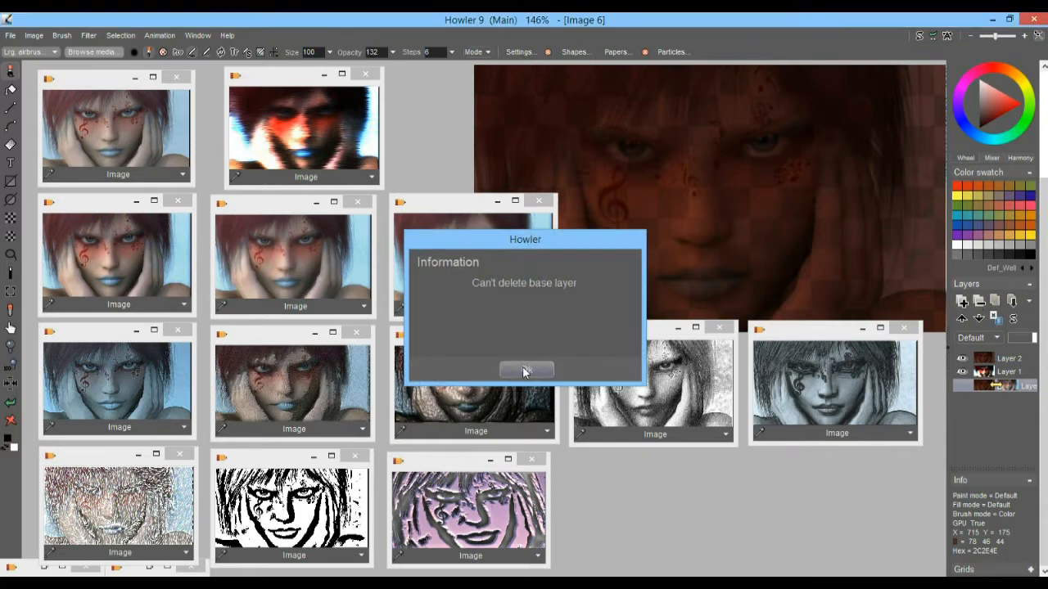
left_click(523, 369)
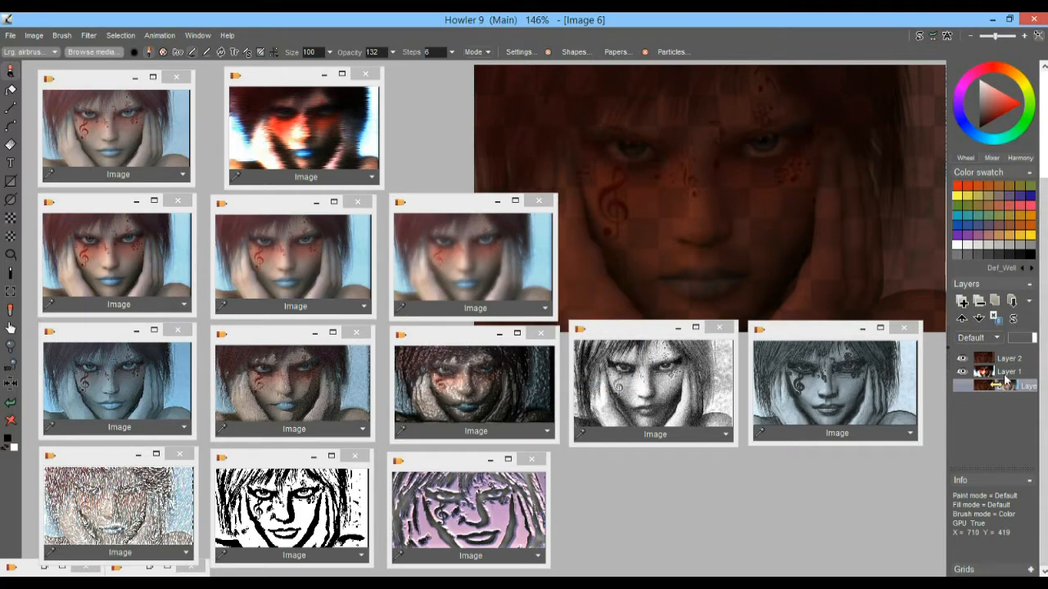
- Move the hidden original darkened layer to the top of the stack and delete it, keeping its copy above the embossed layer
left_click(962, 319)
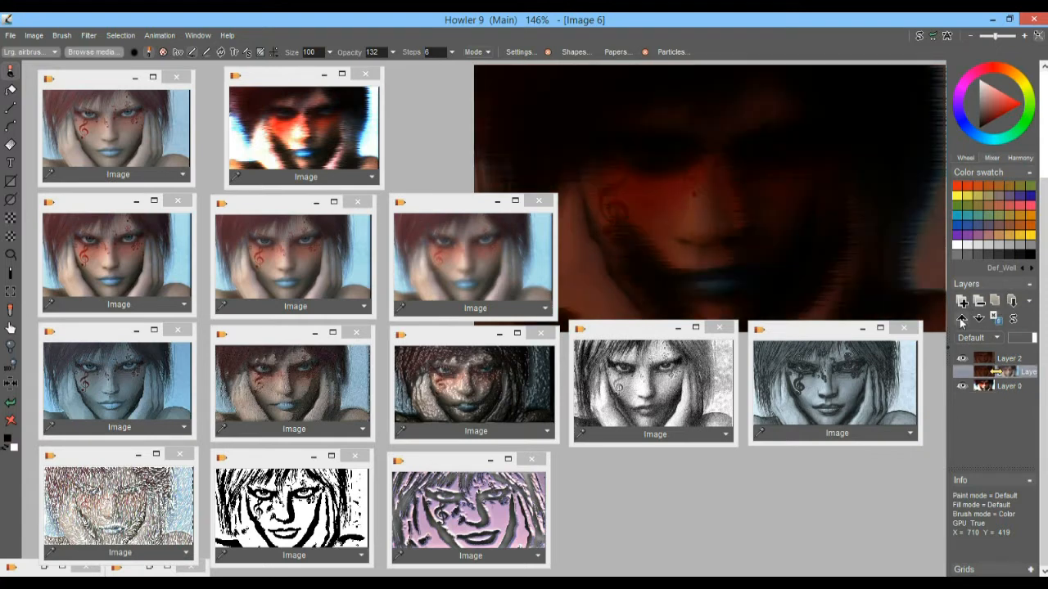
left_click(962, 319)
left_click(1002, 370)
left_click_drag(1002, 370, 1010, 361)
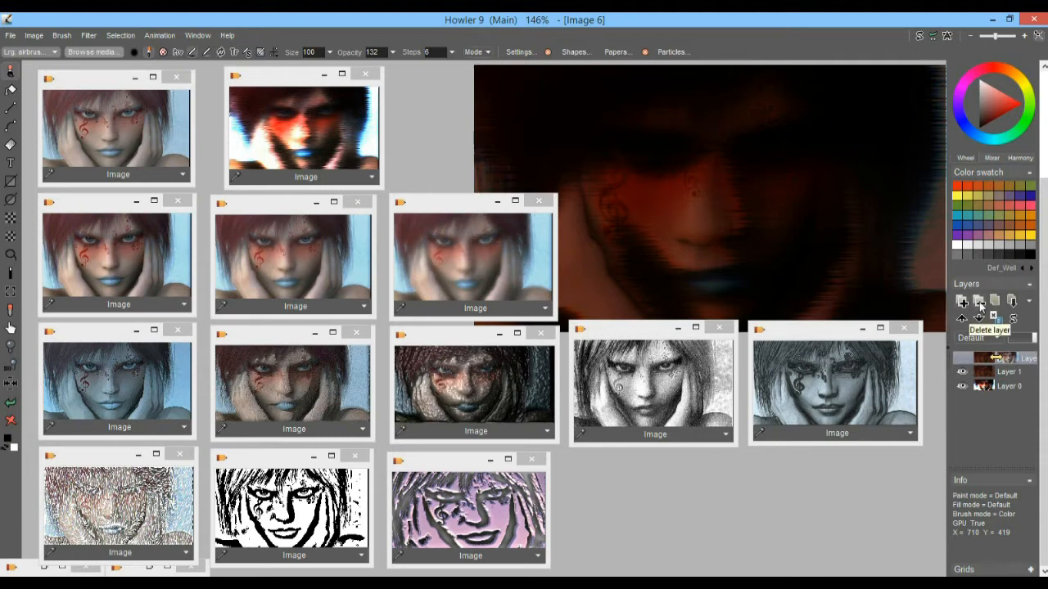
left_click(979, 320)
left_click(986, 374)
left_click(986, 359)
left_click(986, 374)
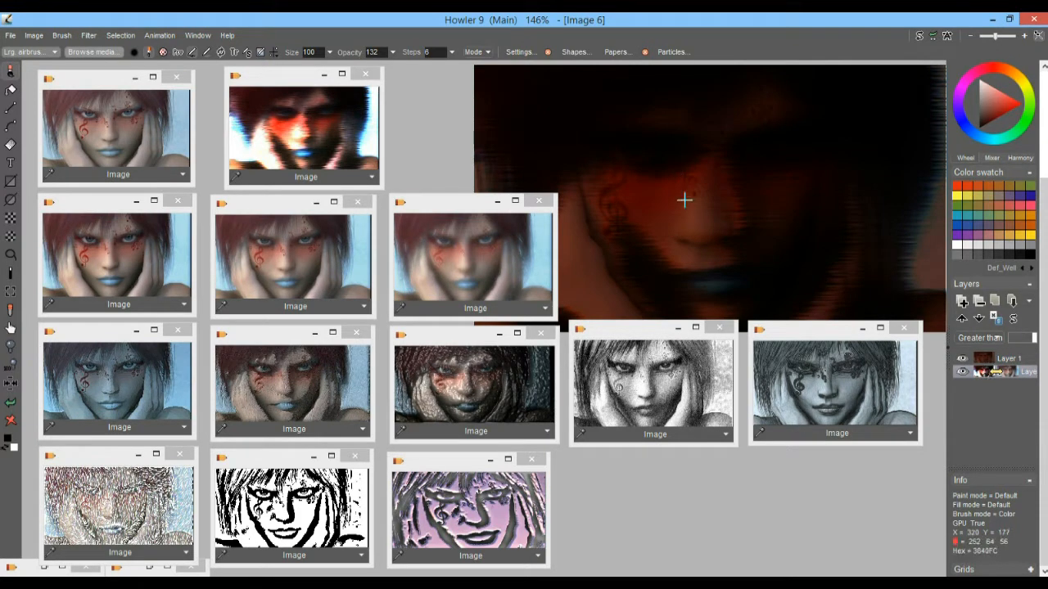
- View the embossed base layer with the darkened layer hidden, restore the darkened layer and set the embossed layer's mode to Screen
left_click(963, 360)
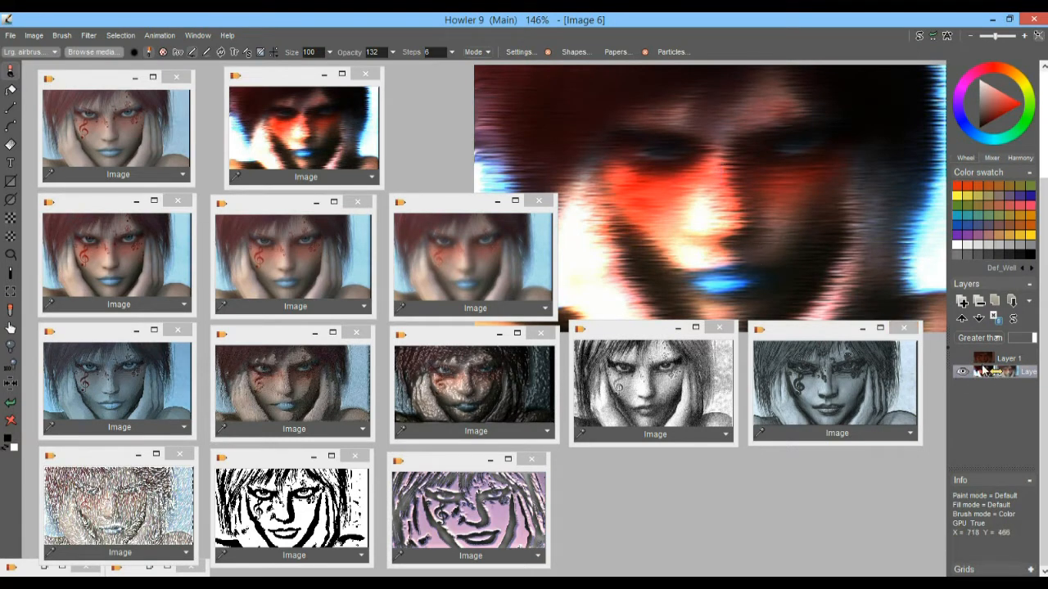
left_click(962, 359)
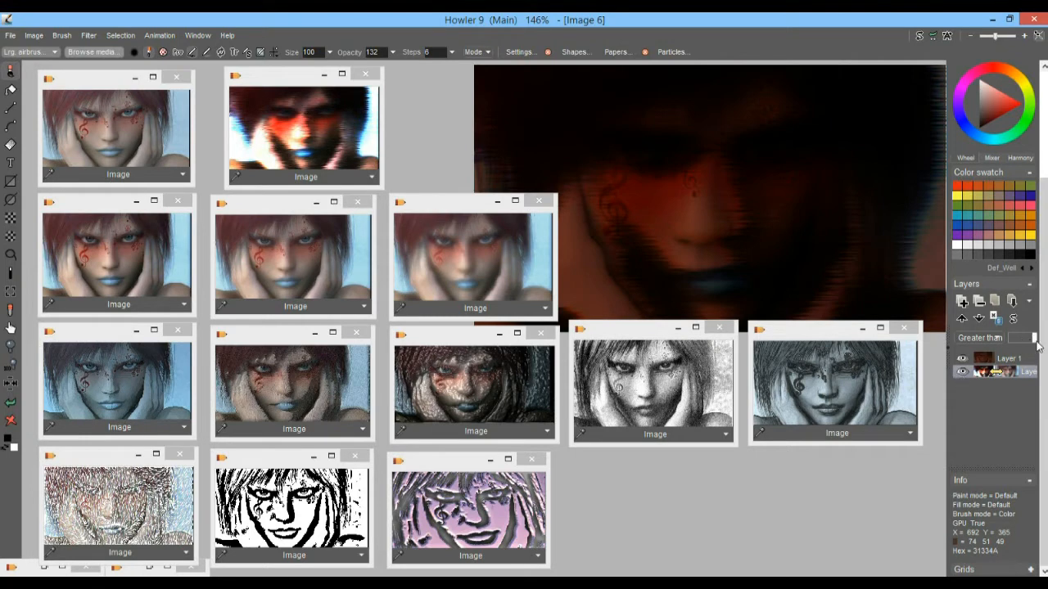
left_click(986, 340)
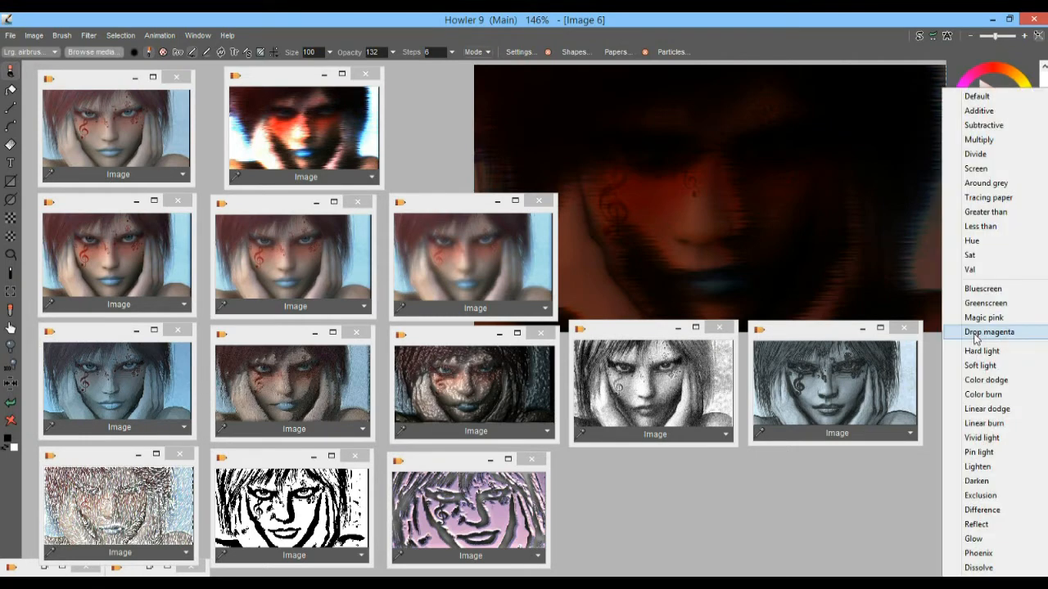
left_click(1002, 172)
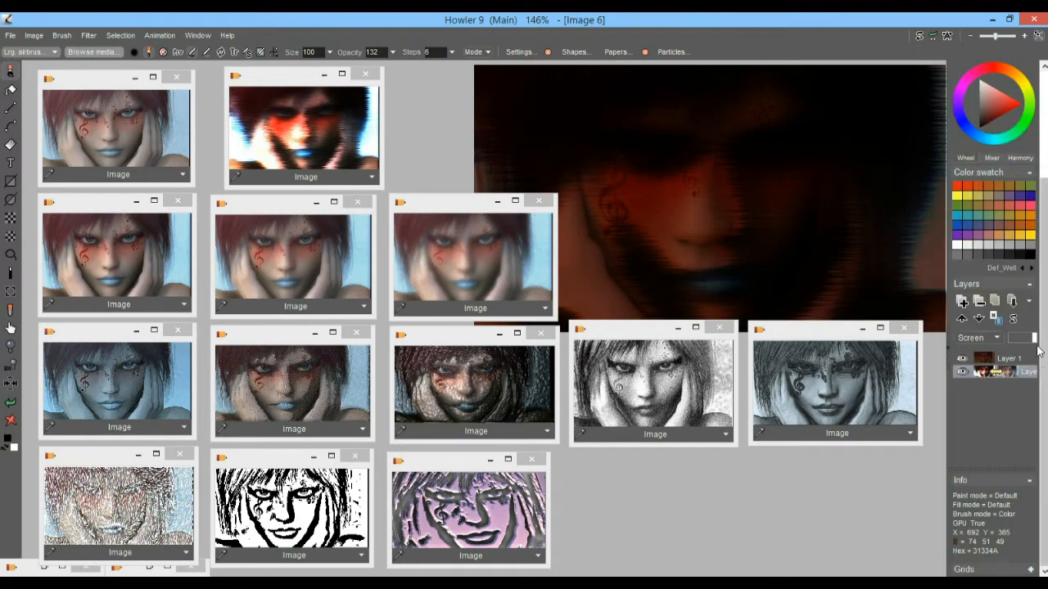
- Compare the blend mode and opacity settings of the darkened top layer and the embossed base layer
left_click_drag(1002, 370, 1034, 338)
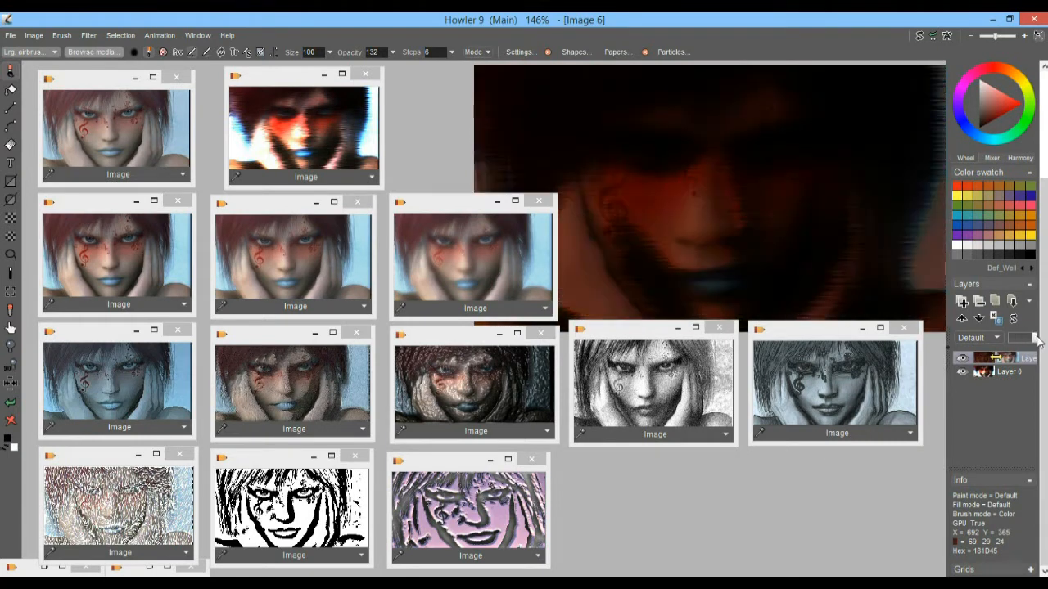
left_click(986, 374)
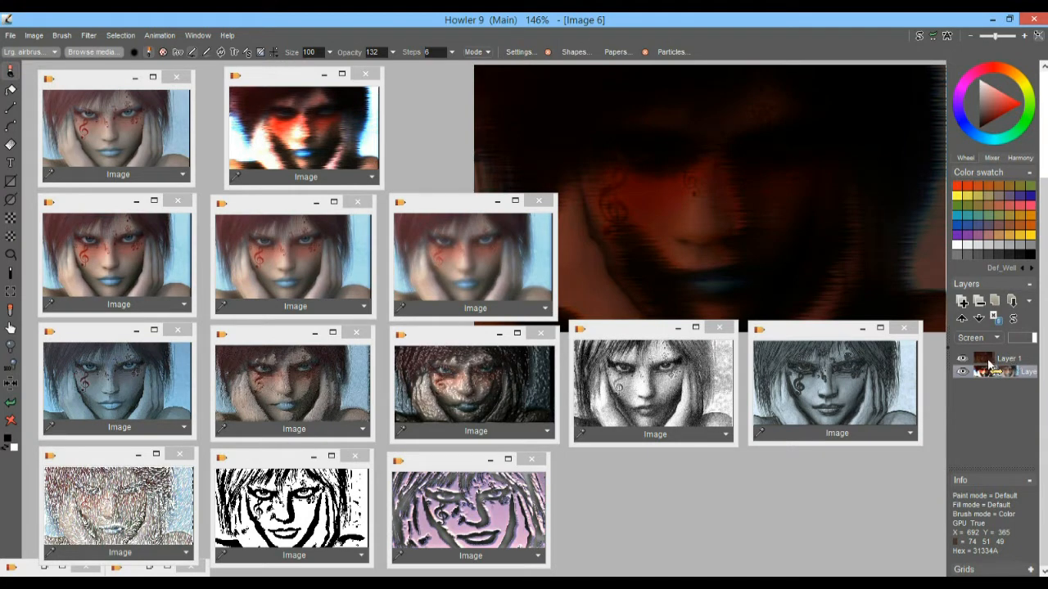
left_click_drag(997, 360, 1005, 370)
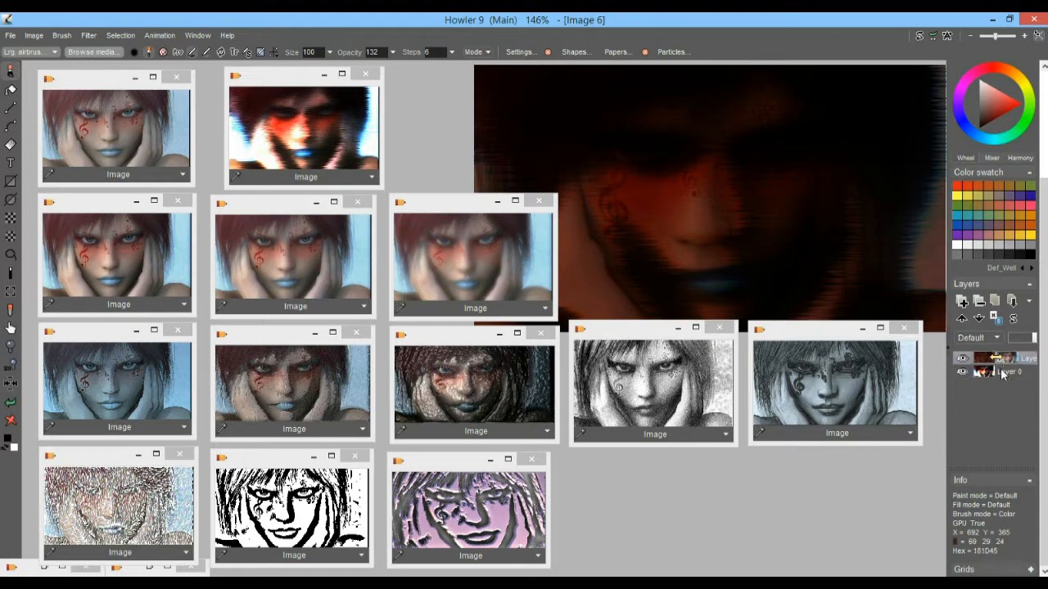
left_click(1009, 374)
left_click(1011, 360)
left_click(1015, 374)
left_click(1013, 360)
left_click(1014, 373)
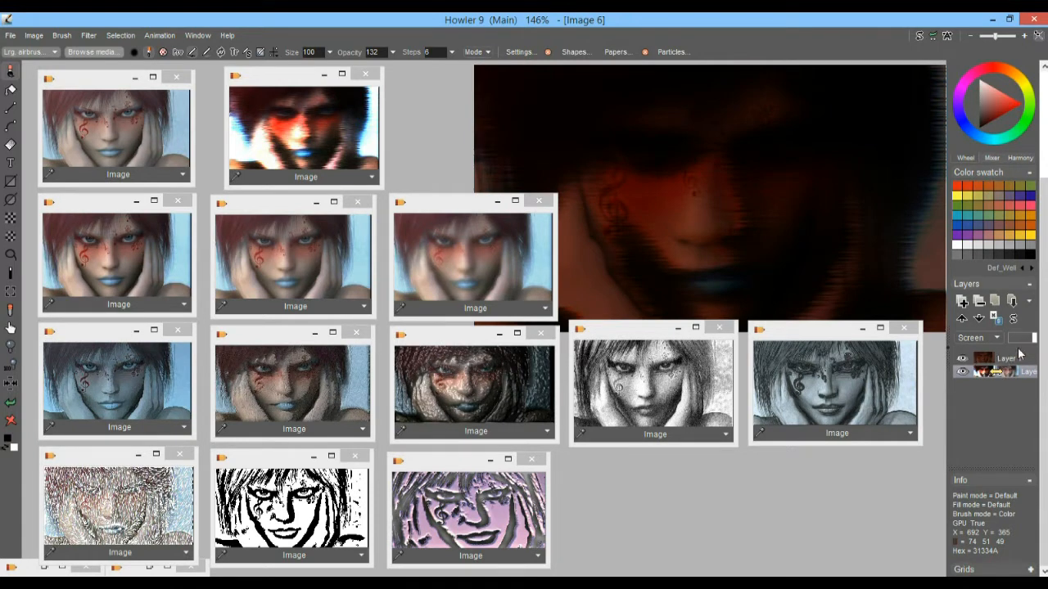
left_click(1000, 361)
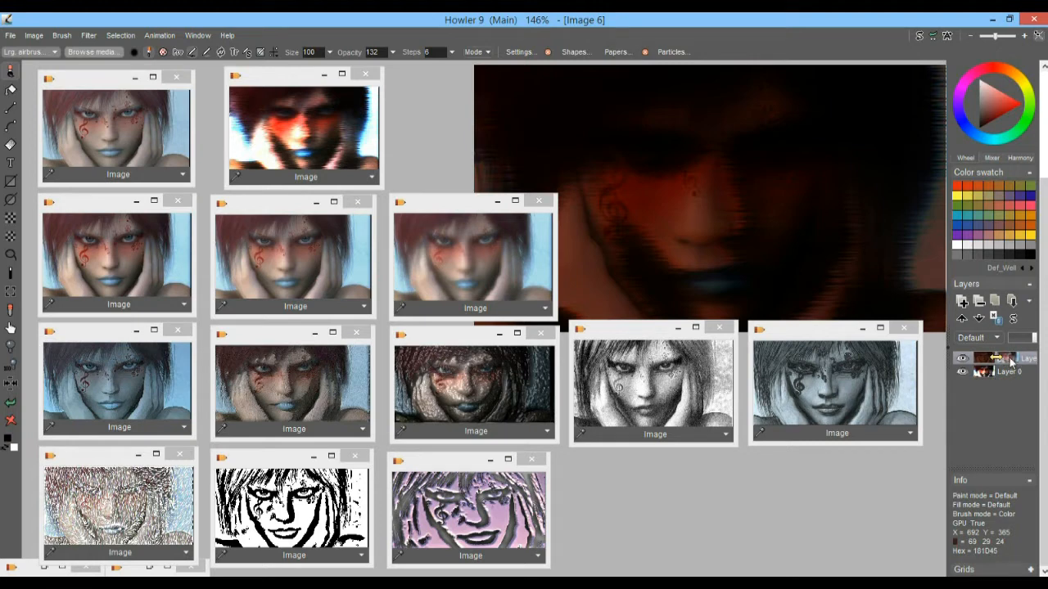
- Compare the blended main and swap images, toggling the base layer's visibility to examine its contribution
left_click(919, 37)
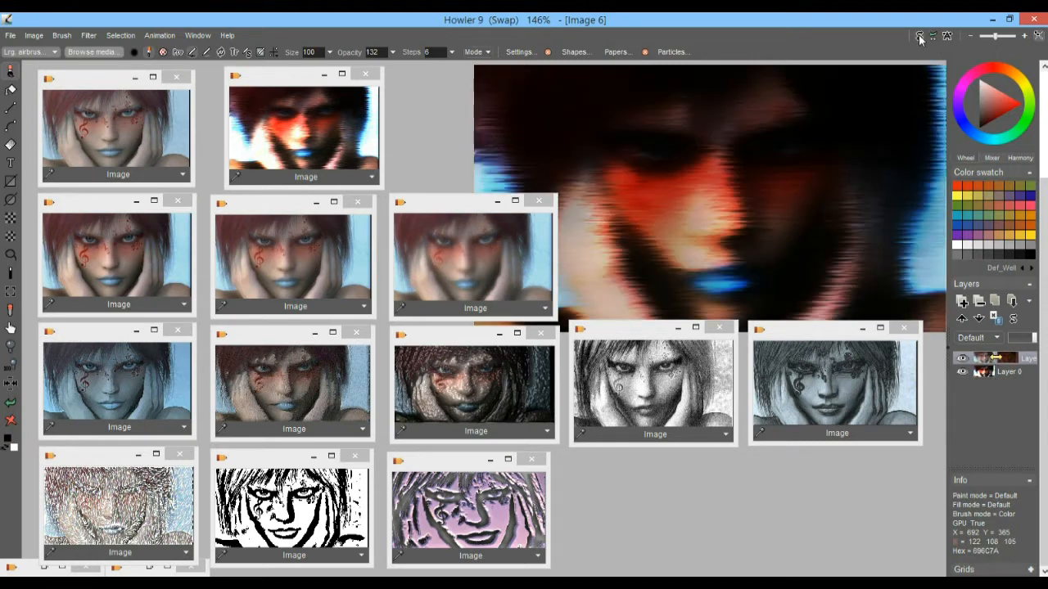
left_click(963, 371)
left_click(965, 372)
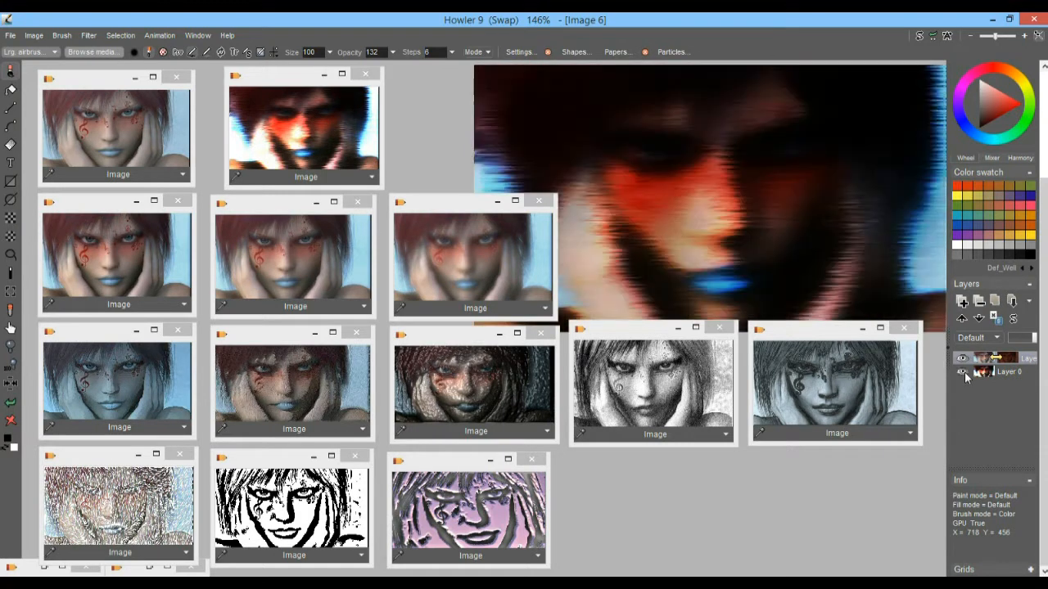
left_click(964, 371)
left_click(964, 371)
left_click(919, 36)
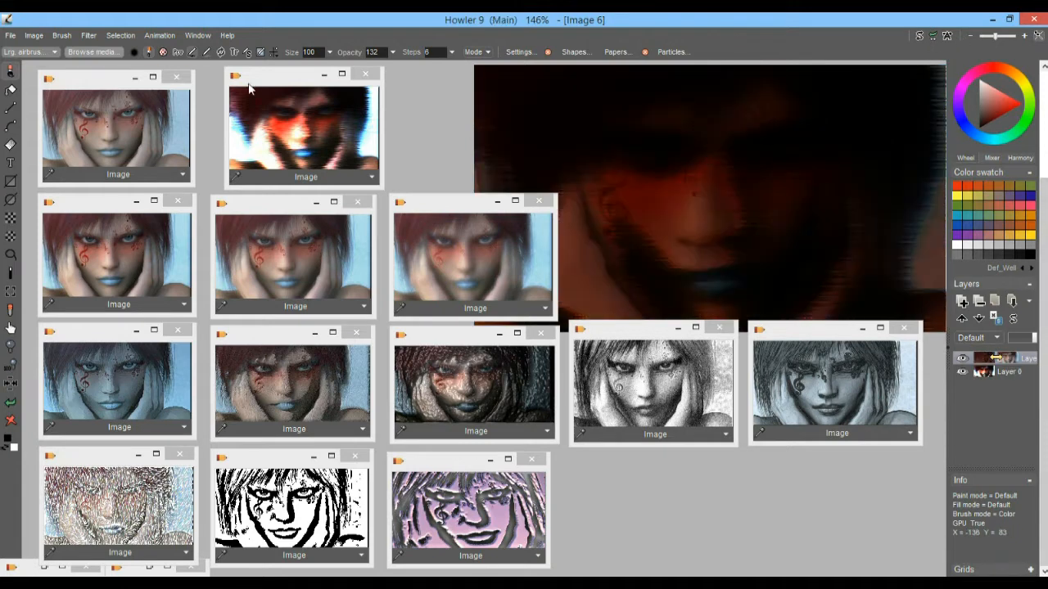
- Store a copy of the darkened layer and place its enlarged thumbnail beside the other stored images
left_click(34, 36)
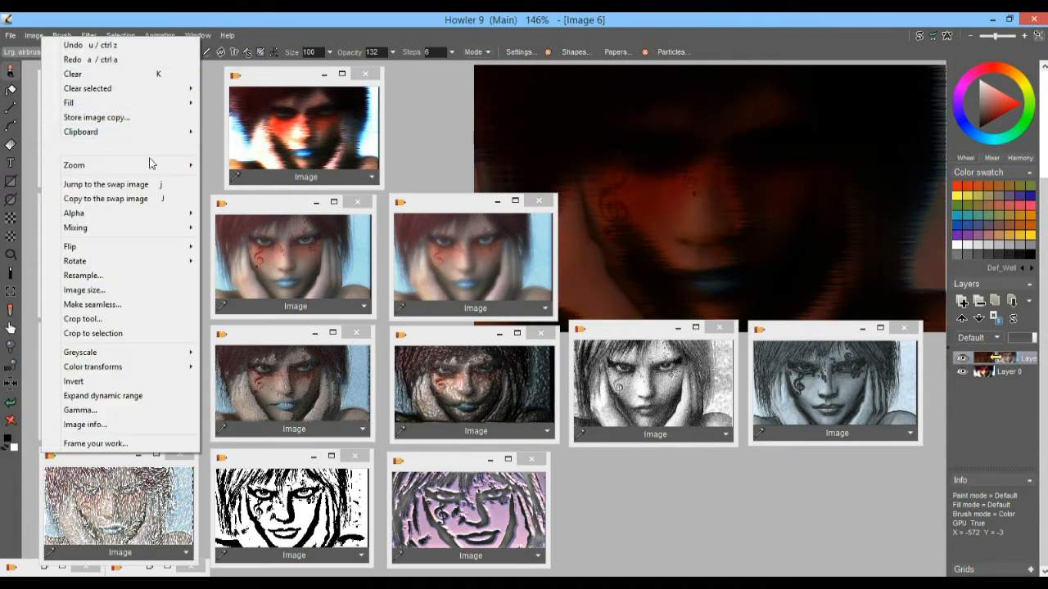
left_click(97, 118)
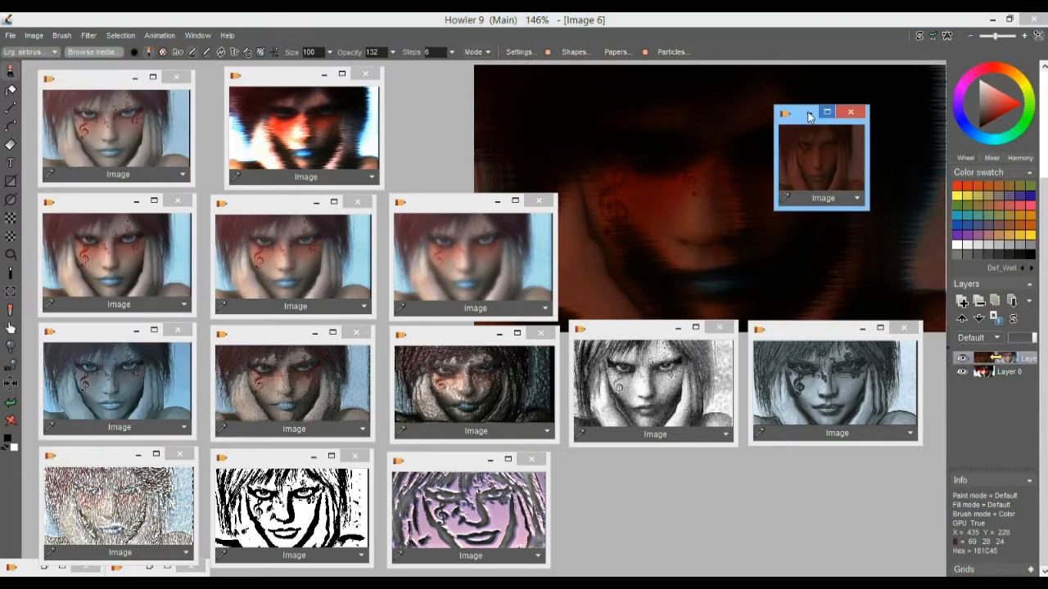
left_click_drag(337, 87, 123, 87)
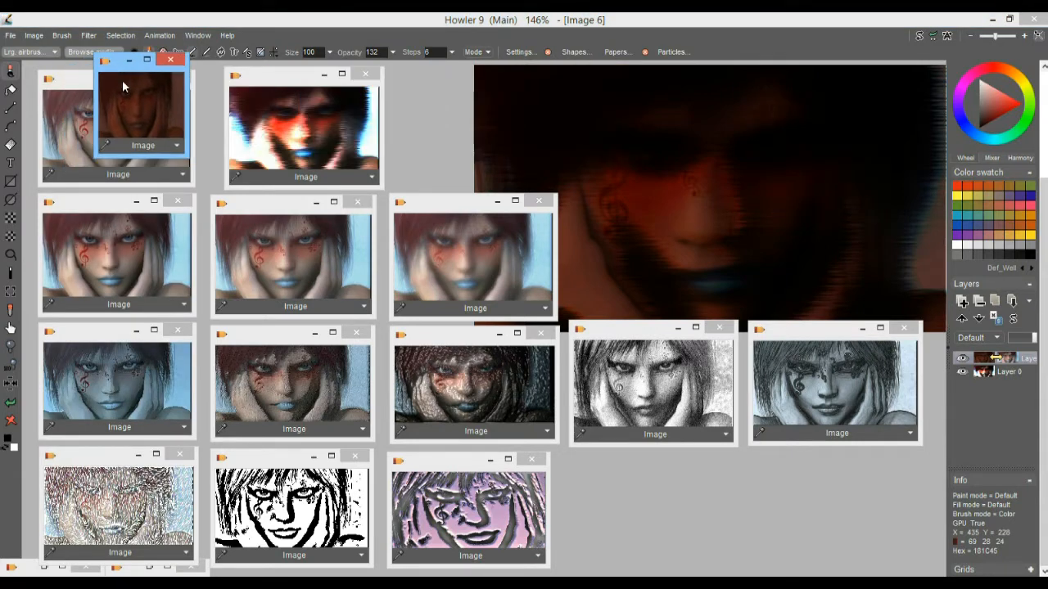
left_click_drag(181, 150, 255, 171)
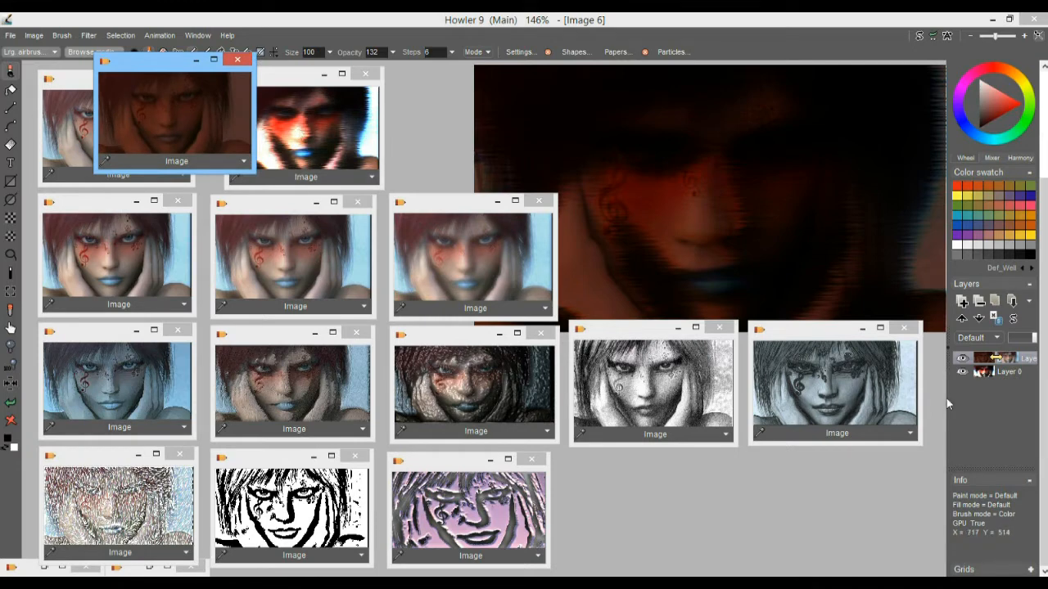
- Delete the darkened top layer and load the stored high-contrast smeared portrait into the main image
left_click(1009, 361)
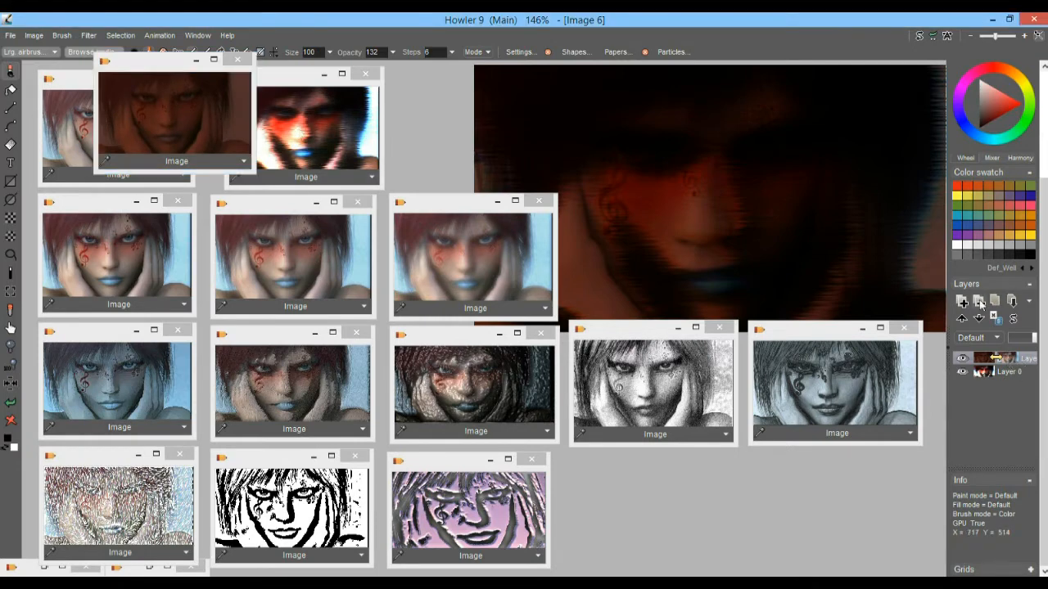
left_click(979, 302)
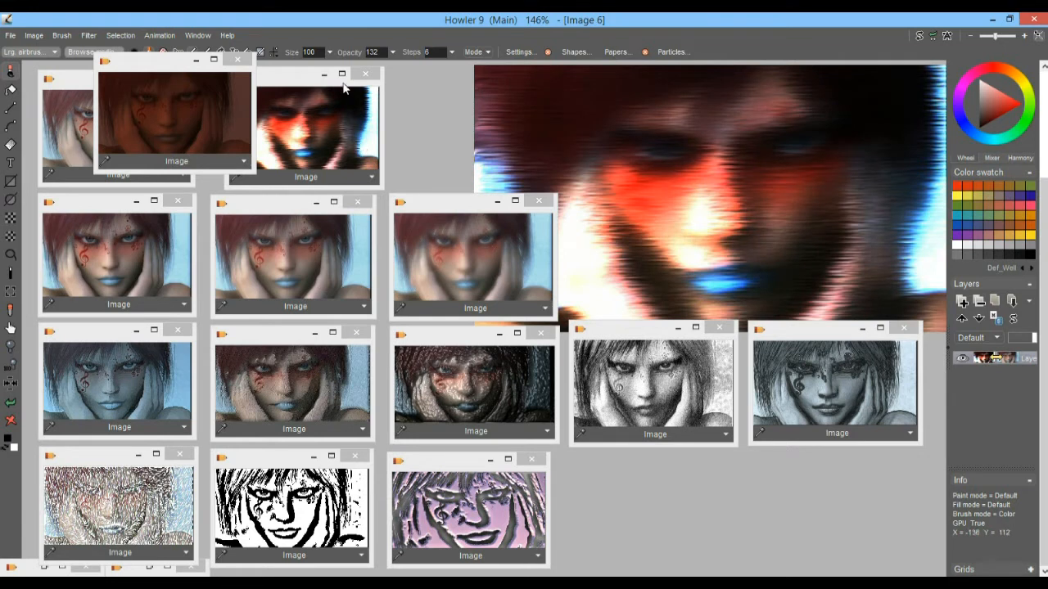
left_click(313, 114)
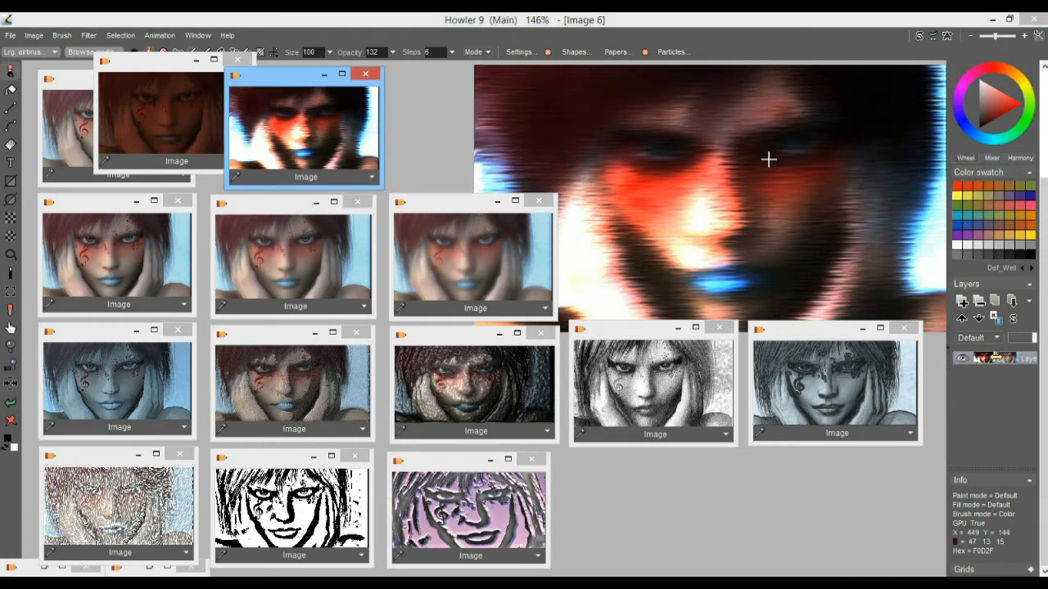
- Switch to the swap image and load the stored original portrait into it, previewing the darkened copy first
left_click(920, 36)
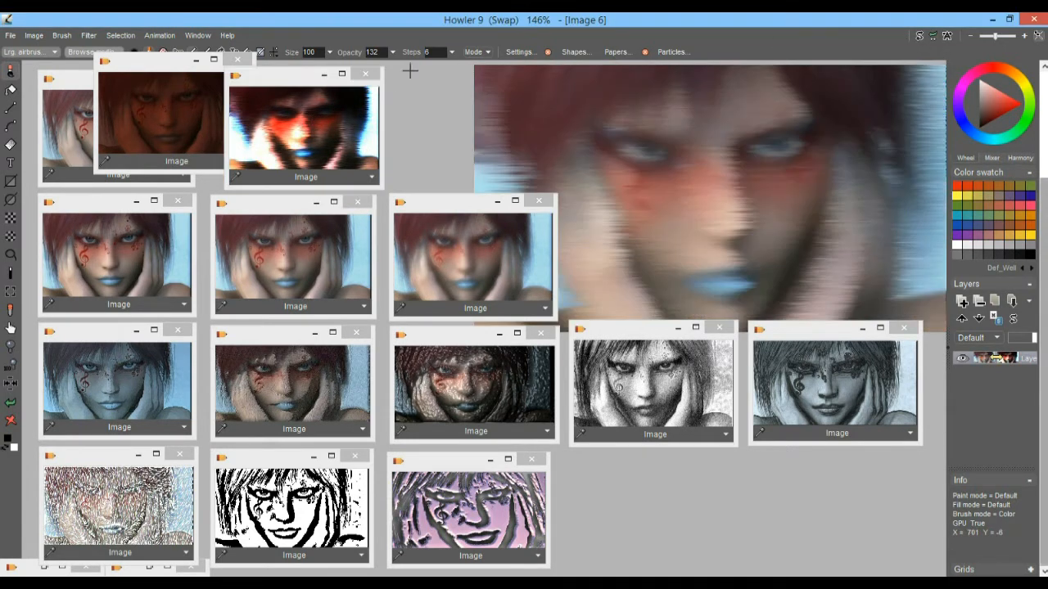
left_click(149, 114)
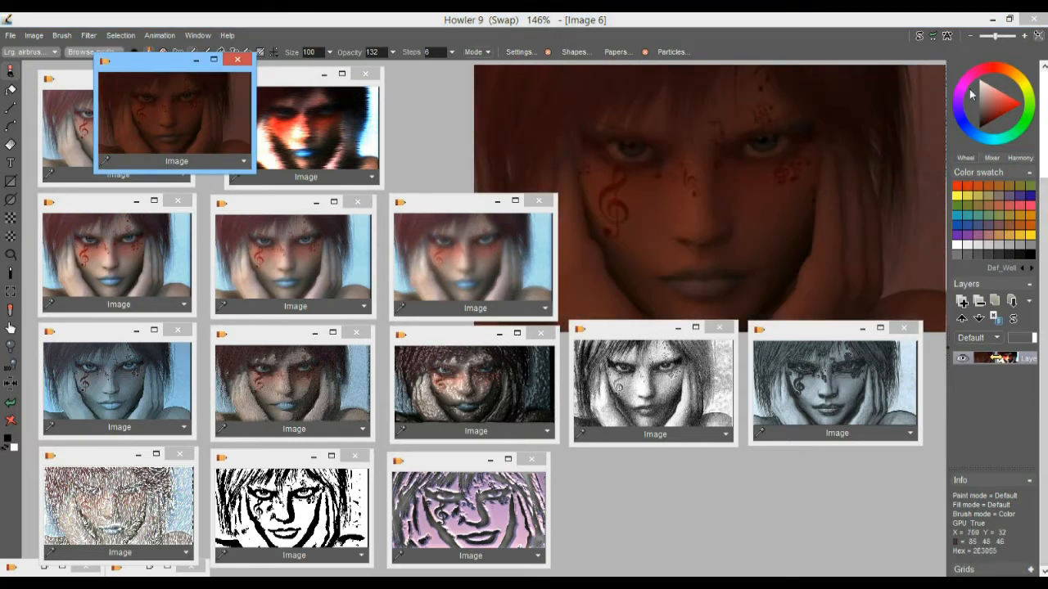
left_click(75, 127)
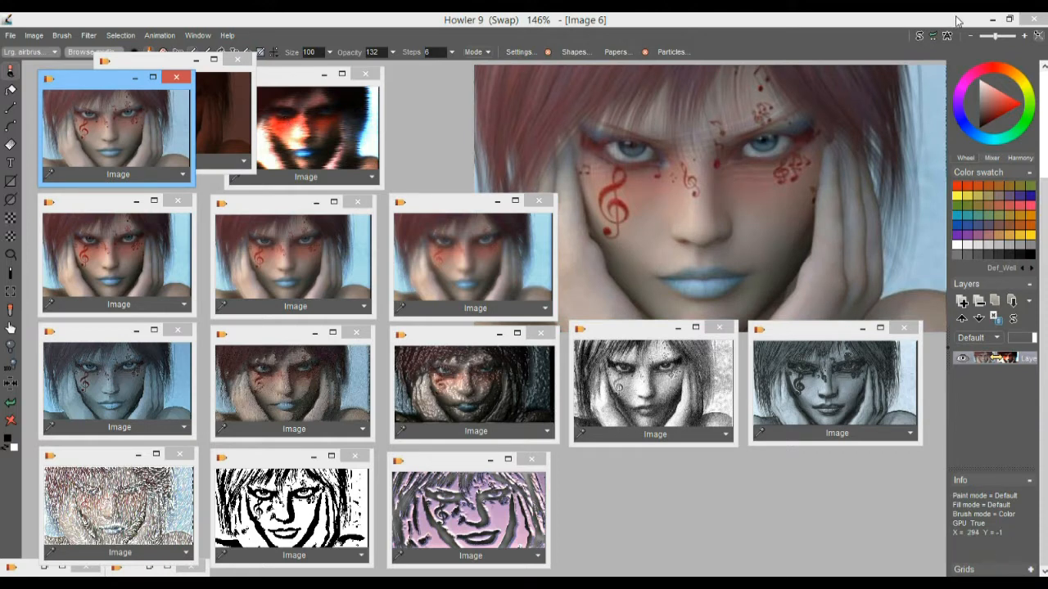
- Compare the high-contrast main image with the original portrait in the swap image, ending on the main image
left_click(921, 38)
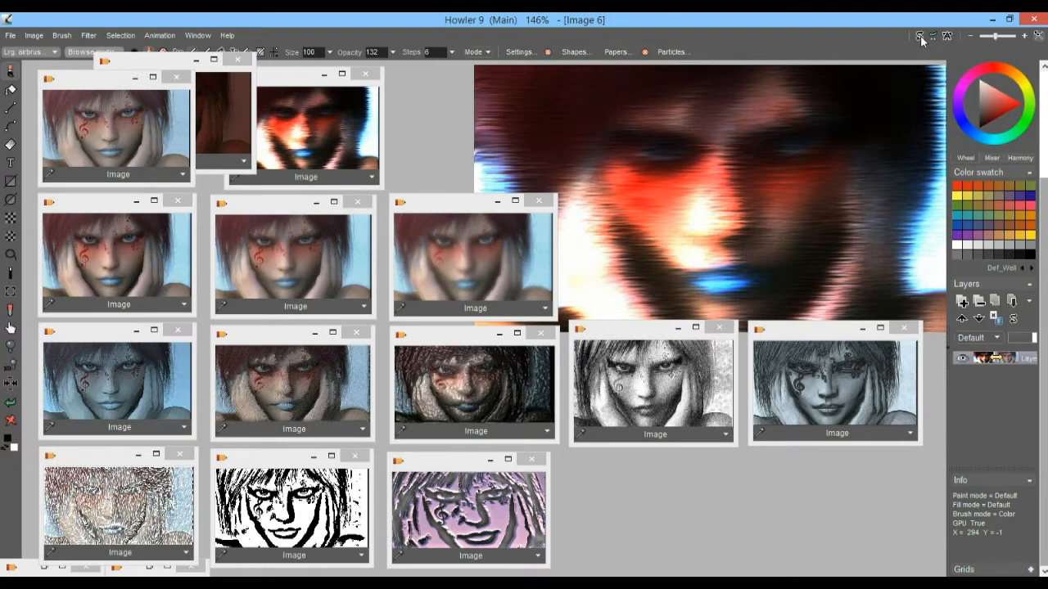
left_click(921, 38)
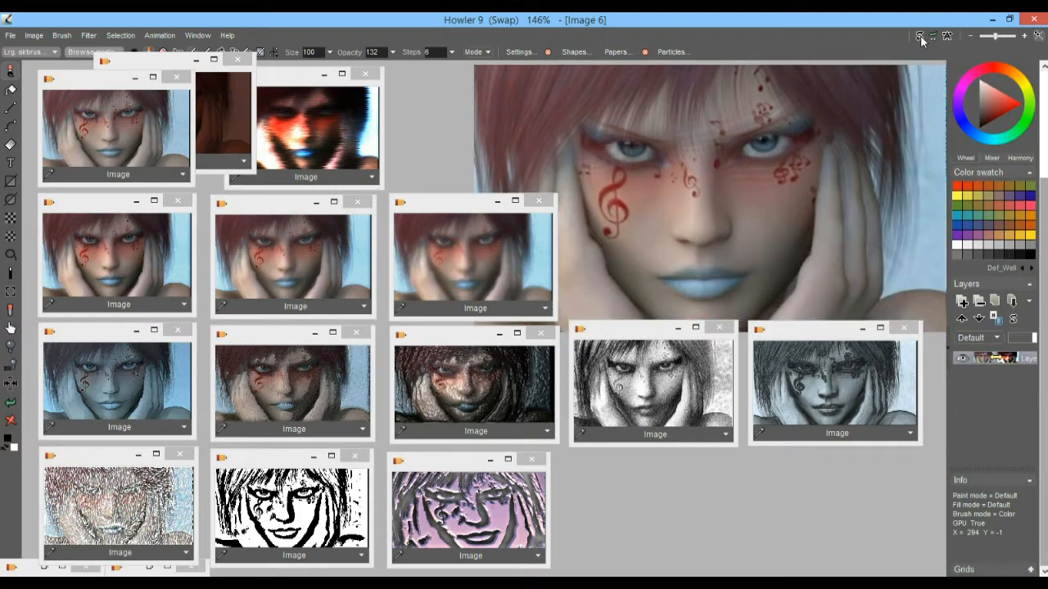
left_click(921, 38)
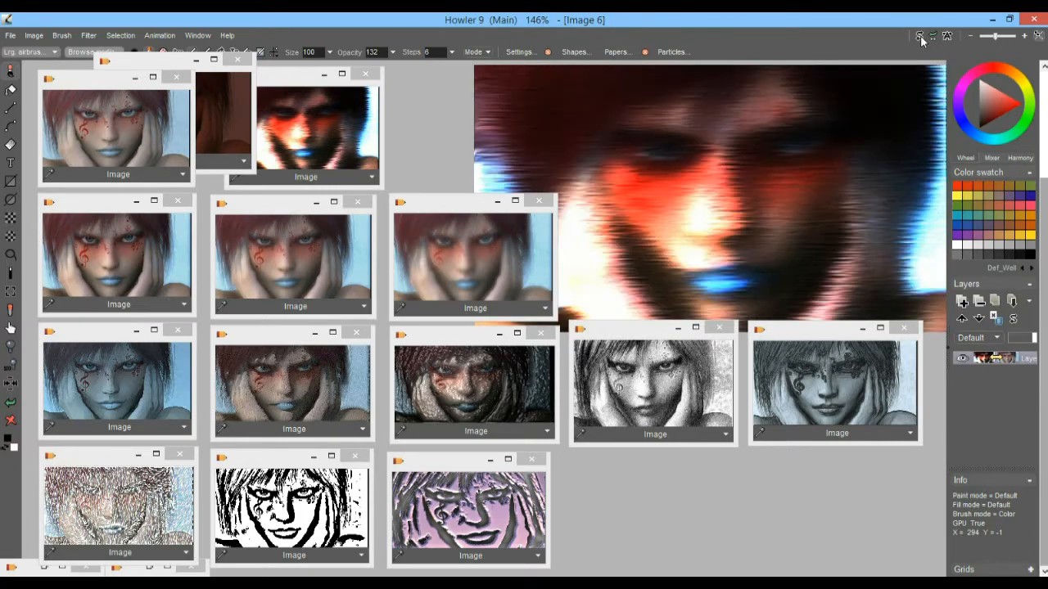
left_click(921, 38)
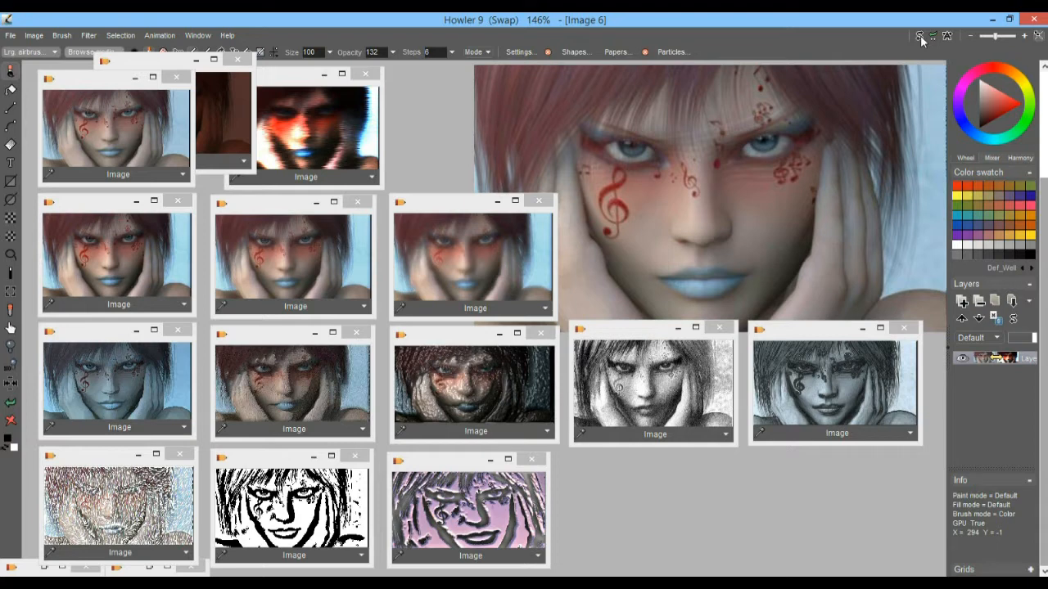
left_click(920, 37)
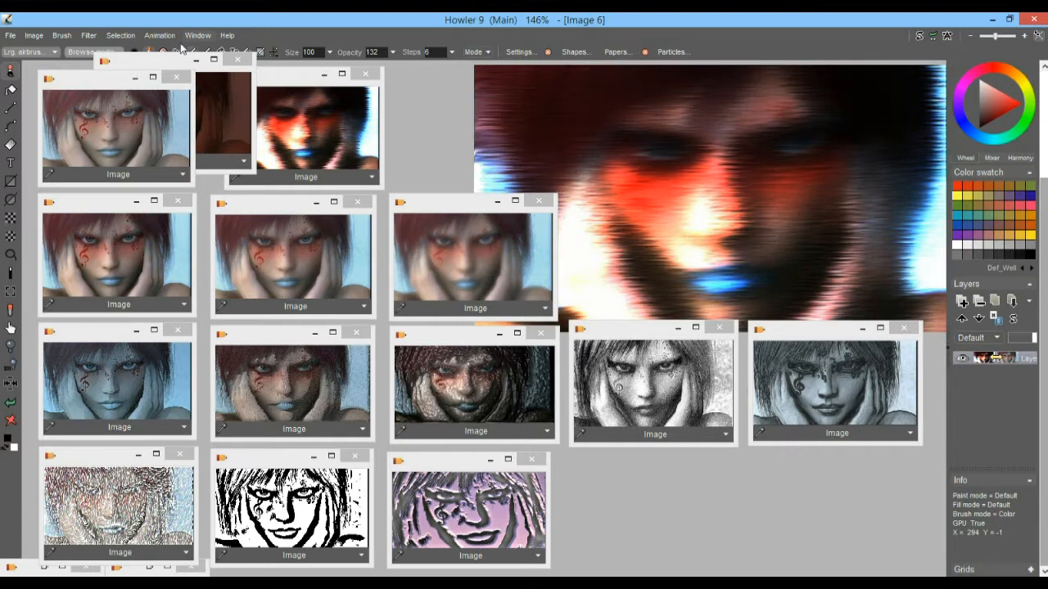
- Convert the high-contrast main image to greyscale through an orange-red lens color and expand its dynamic range
left_click(35, 36)
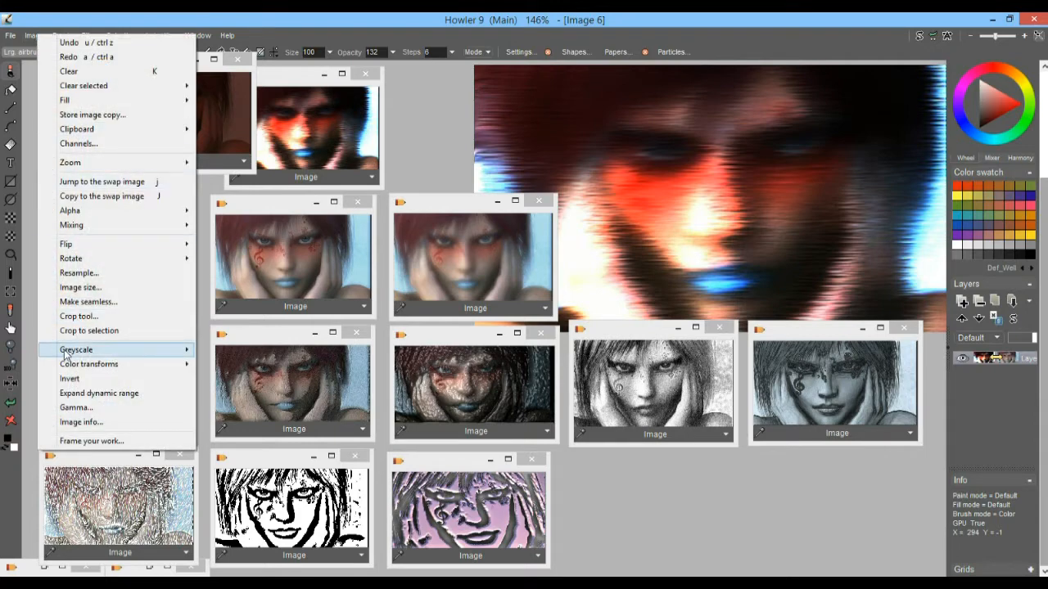
mouse_move(95, 350)
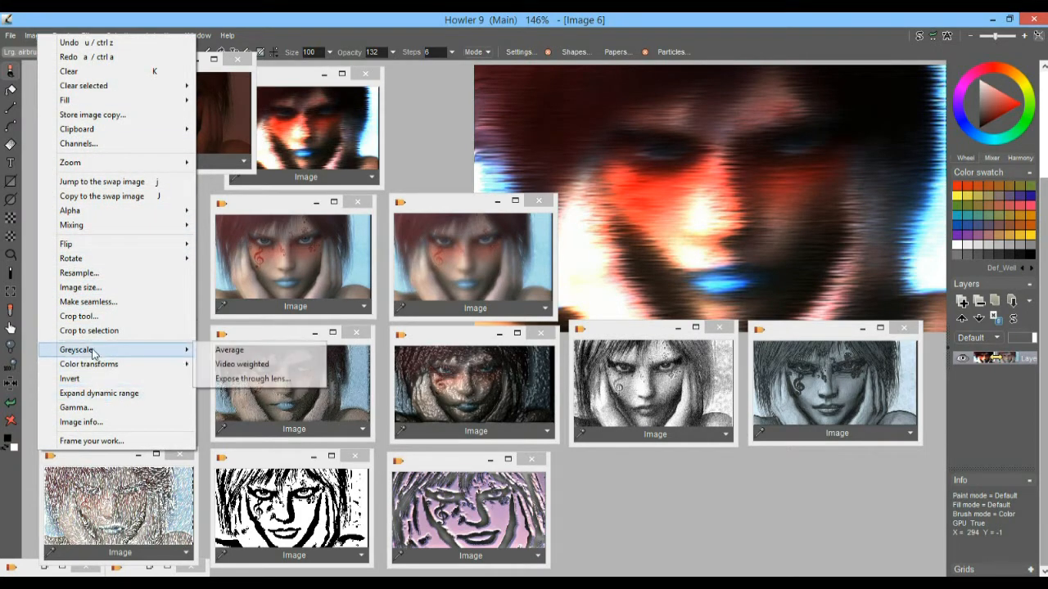
left_click(266, 379)
left_click_drag(506, 296, 498, 348)
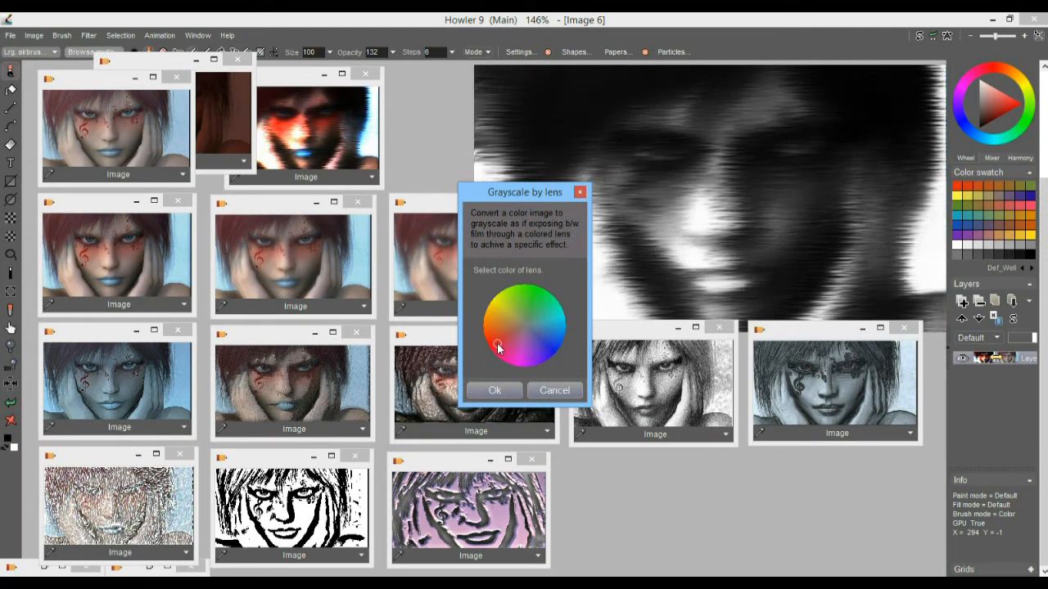
left_click(492, 387)
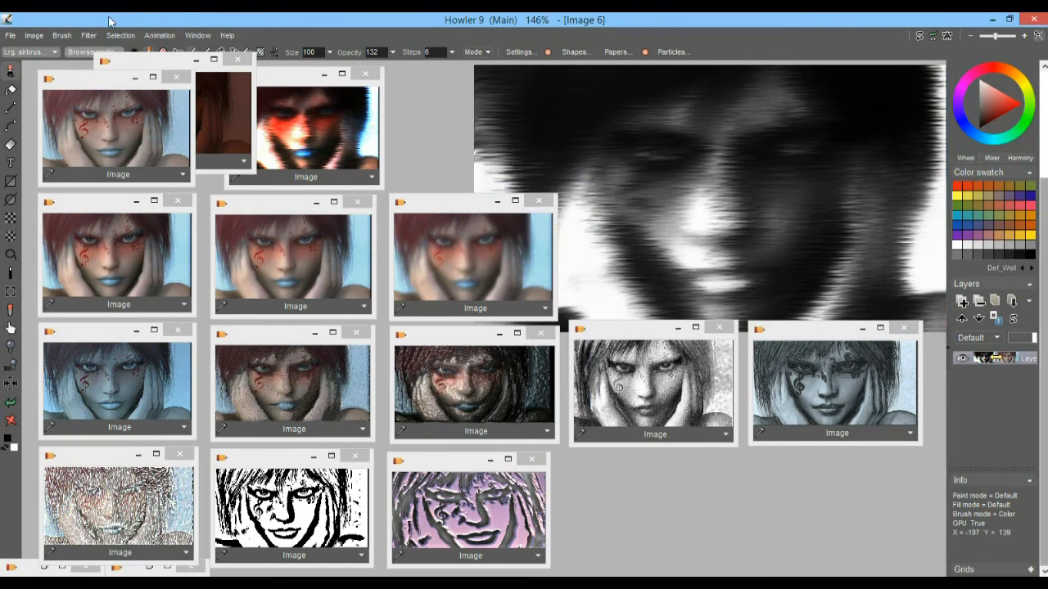
left_click(32, 37)
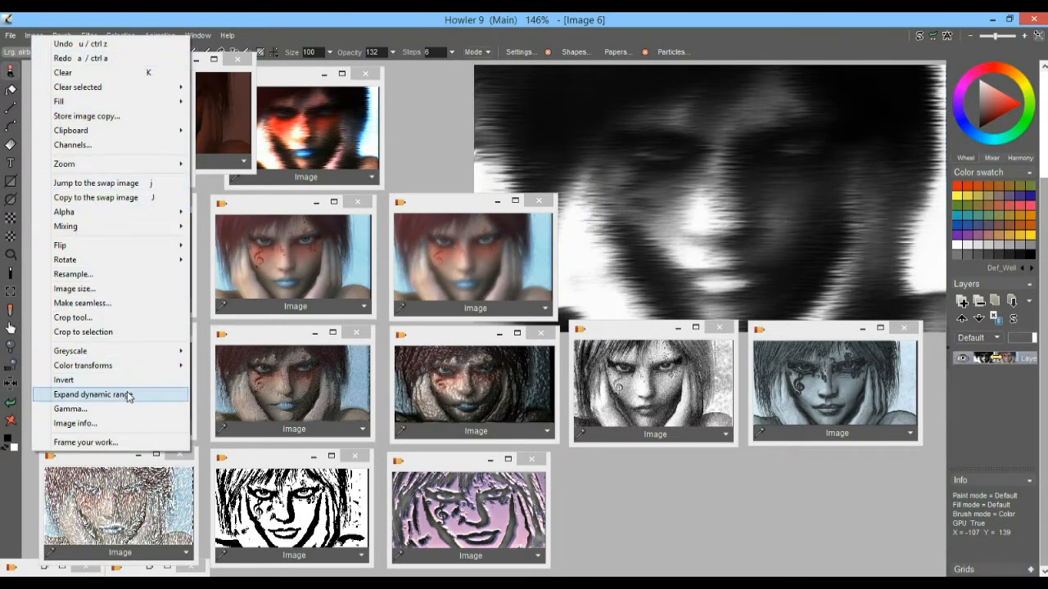
left_click(90, 396)
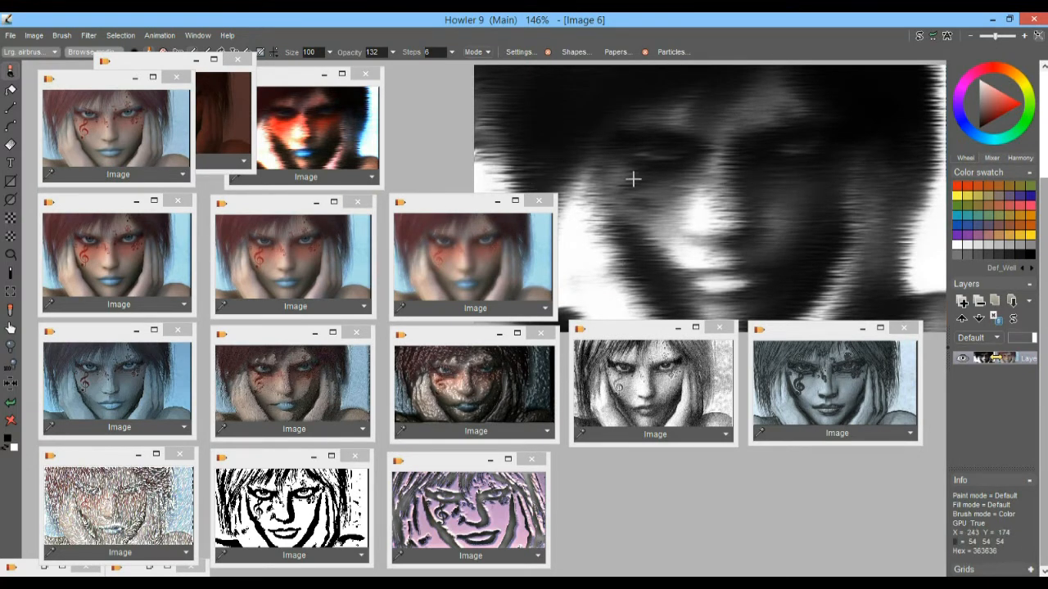
- Compare the greyscale main image with the swap image and make the original portrait in the swap image current
left_click(919, 36)
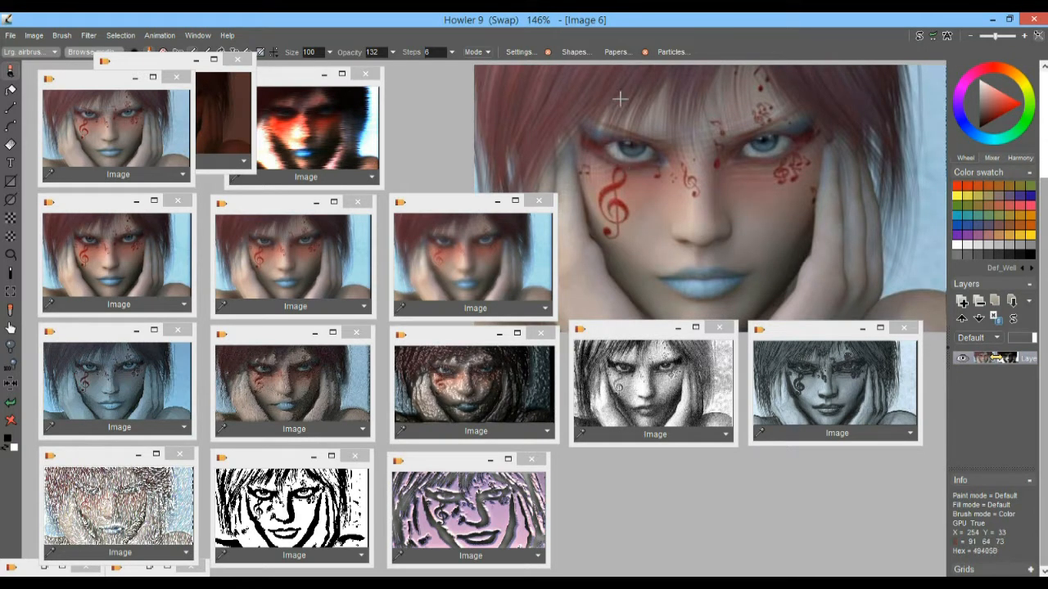
left_click(918, 37)
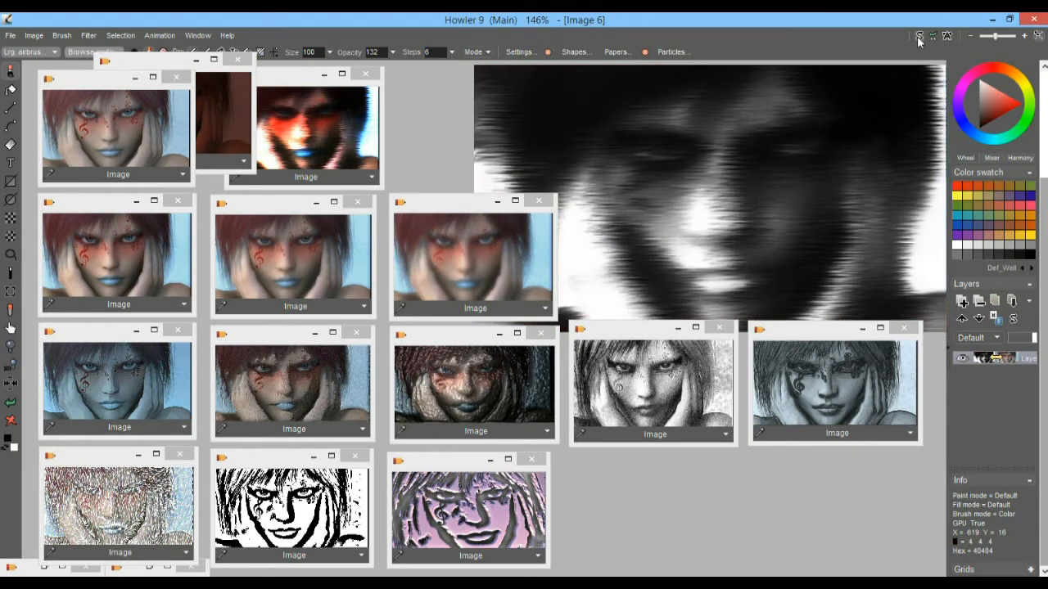
left_click(918, 36)
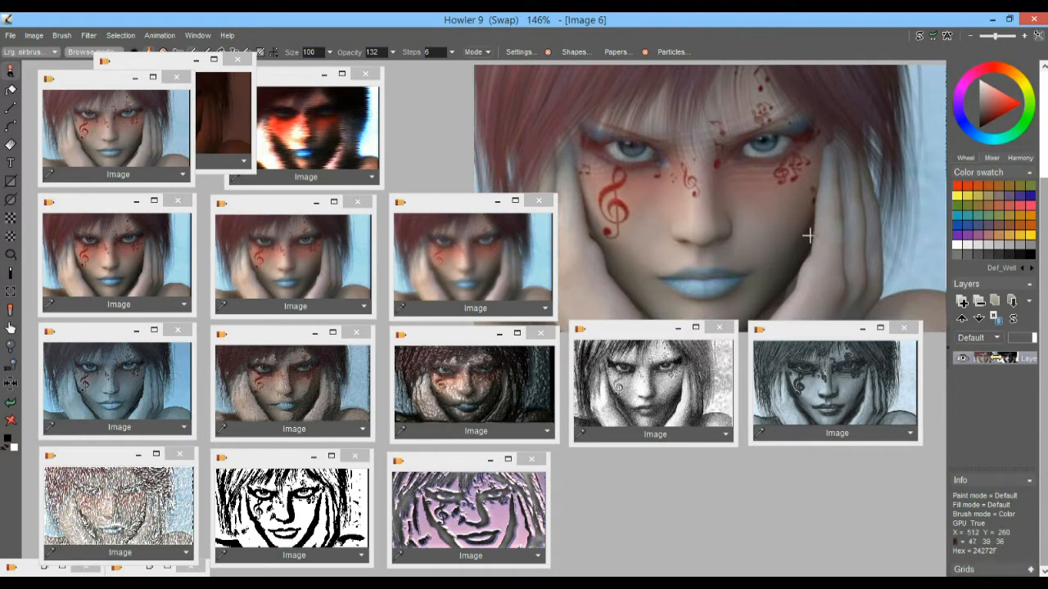
- Try the basic Displace by swap filter on the original portrait and cancel it
left_click(90, 37)
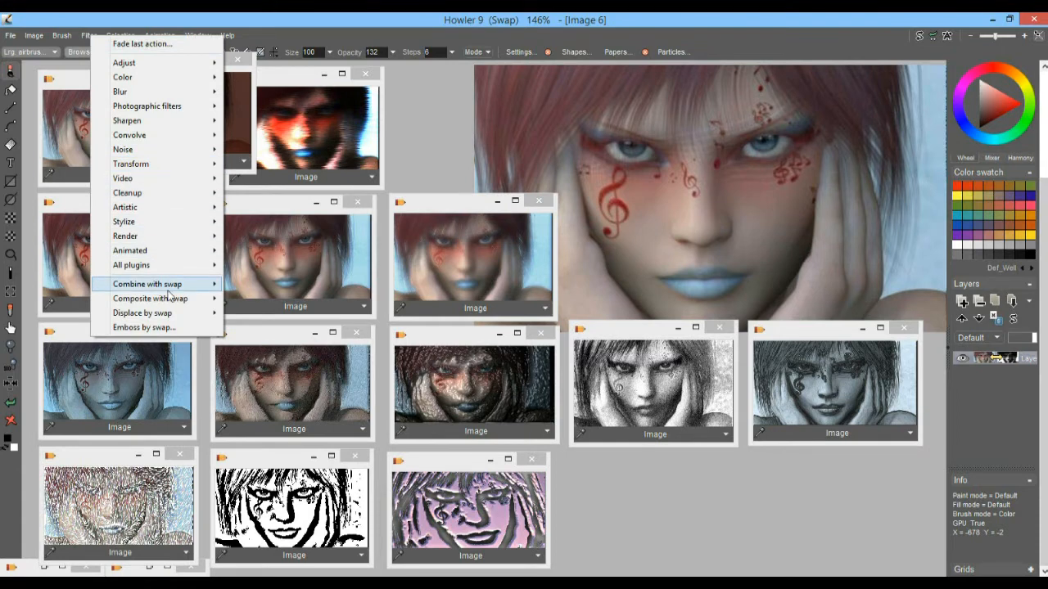
mouse_move(172, 316)
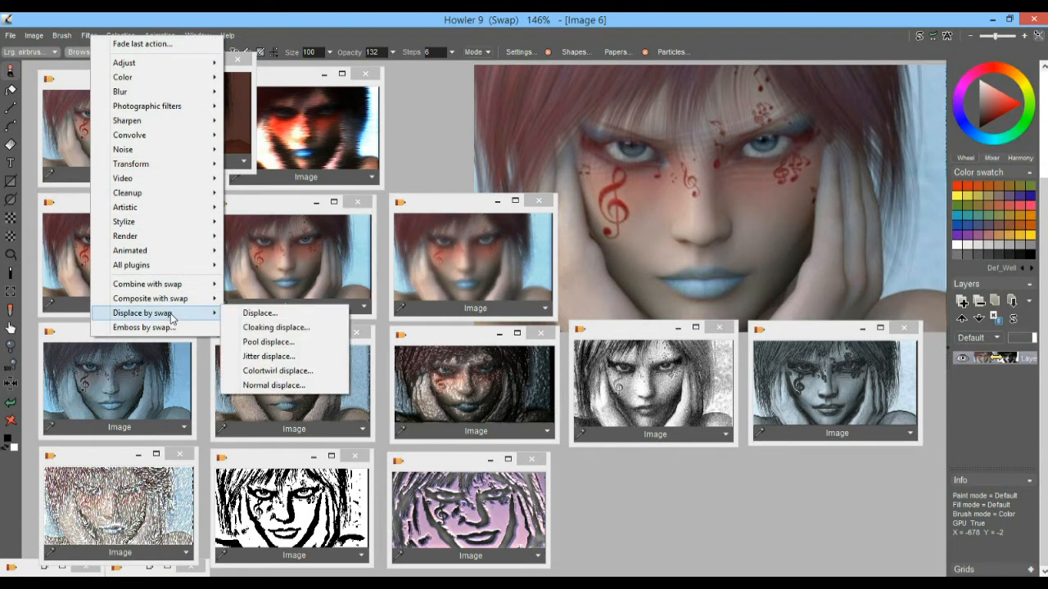
left_click(740, 19)
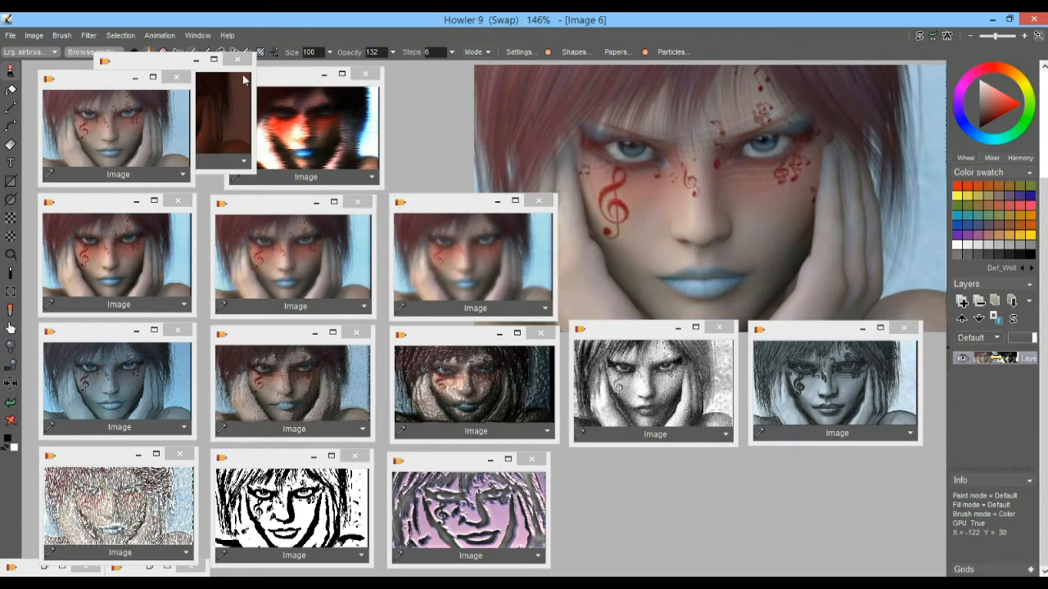
left_click(86, 36)
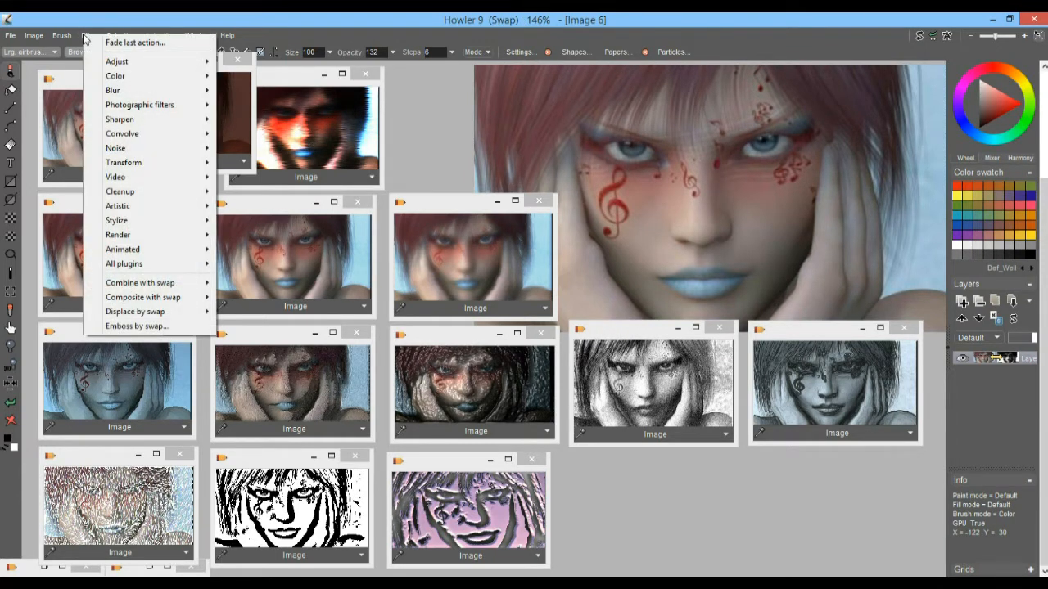
mouse_move(159, 316)
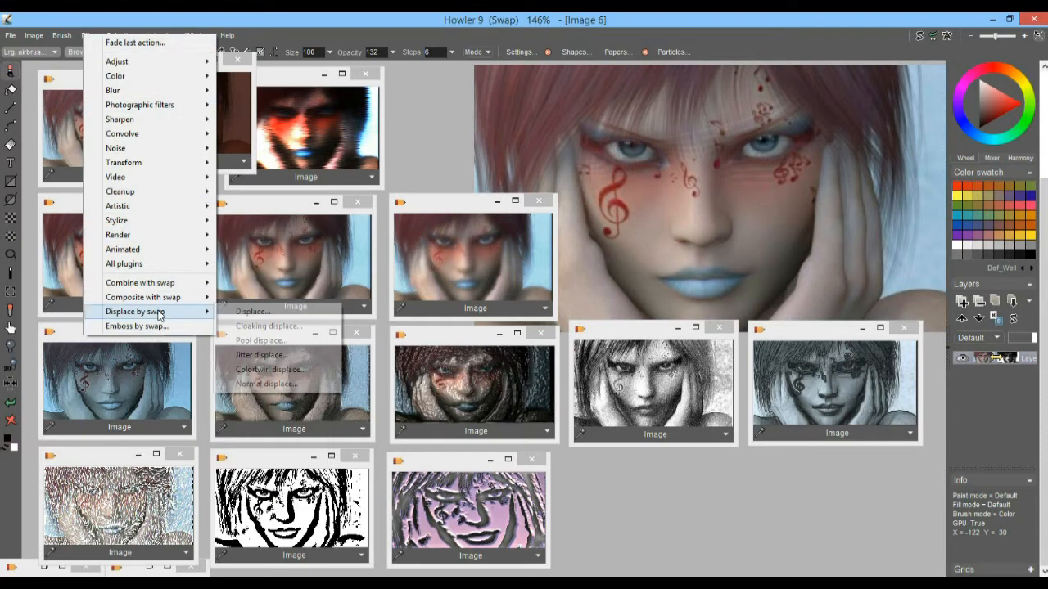
left_click(254, 313)
mouse_move(498, 296)
left_mouse_down()
mouse_move(561, 292)
mouse_move(440, 299)
left_mouse_up()
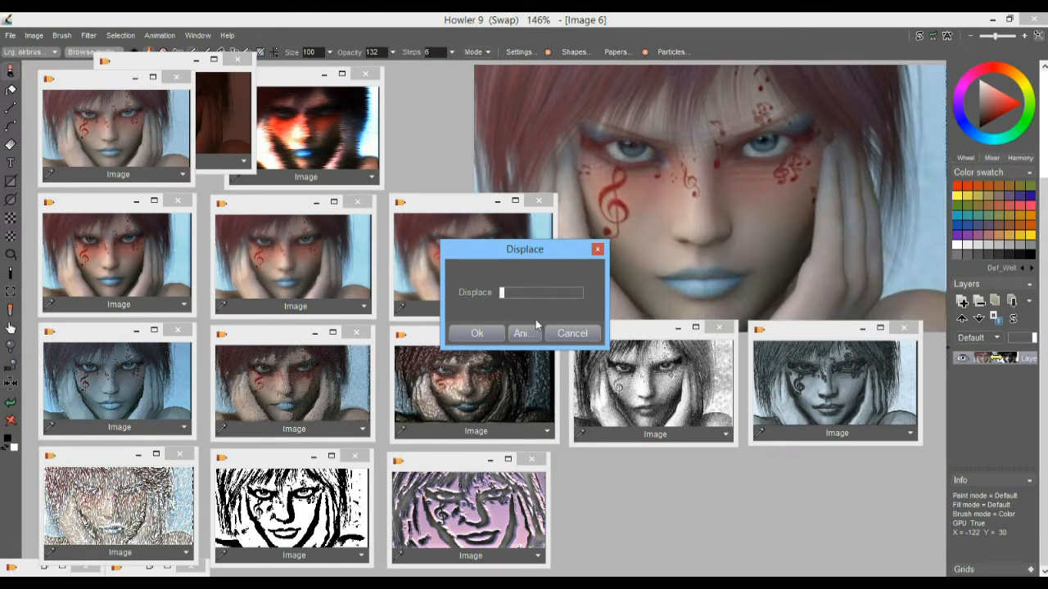
left_click(570, 333)
- Try the Cloaking displace by swap filter on the original portrait and cancel it
left_click(88, 36)
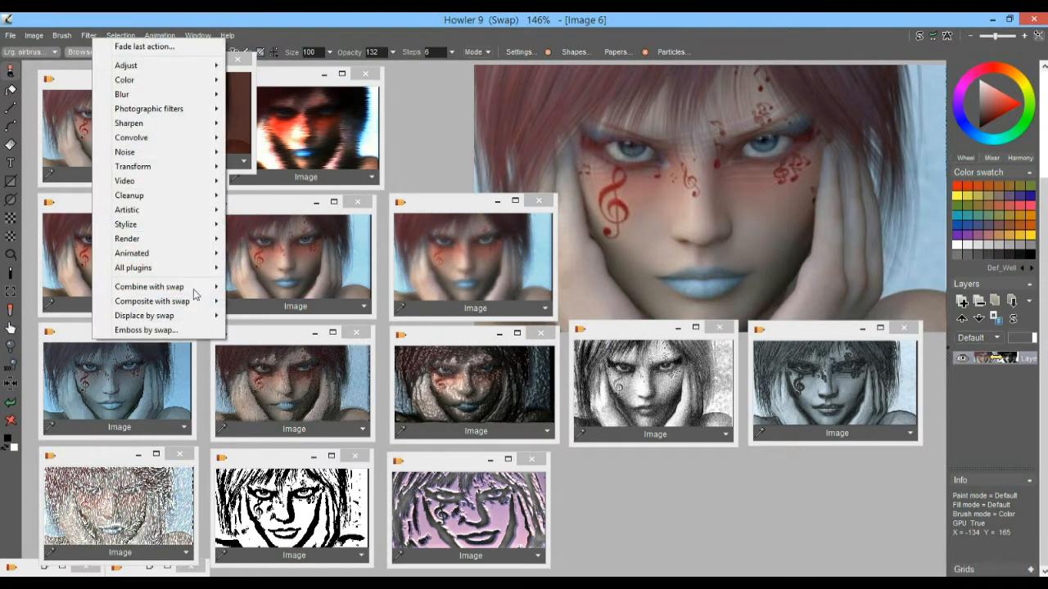
mouse_move(174, 317)
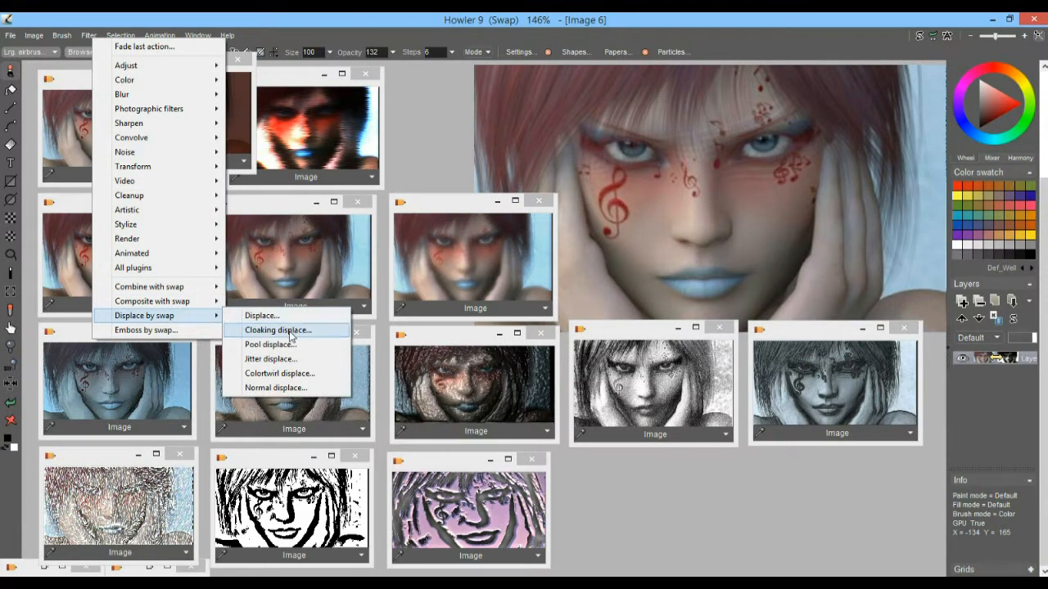
left_click(282, 331)
mouse_move(508, 314)
left_mouse_down()
mouse_move(548, 313)
mouse_move(508, 313)
left_mouse_up()
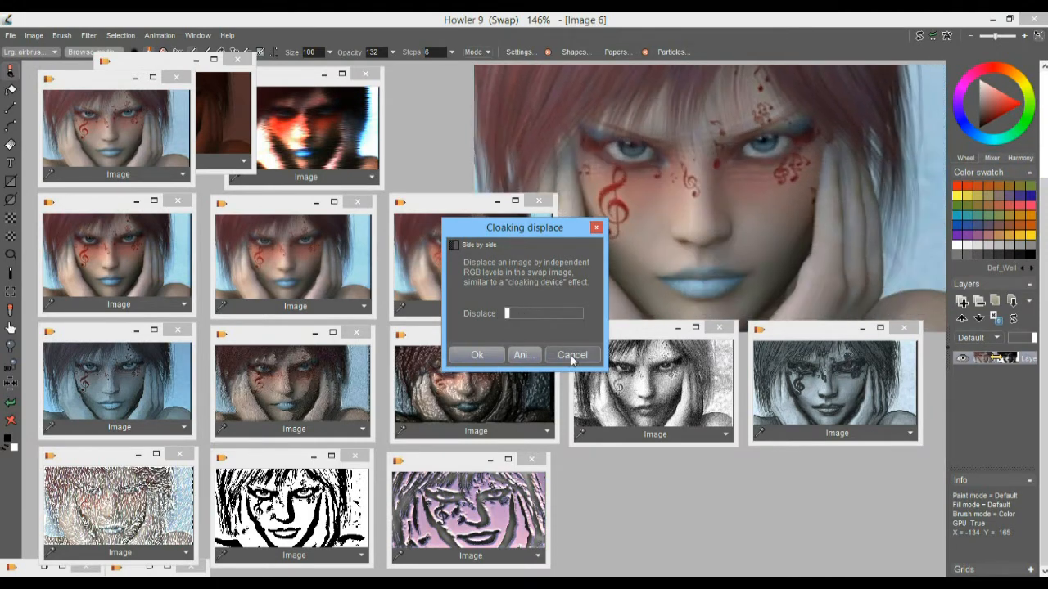
left_click(570, 356)
- Try a light Pool displace by swap on the original portrait and examine the distorted face and hand up close
left_click(88, 36)
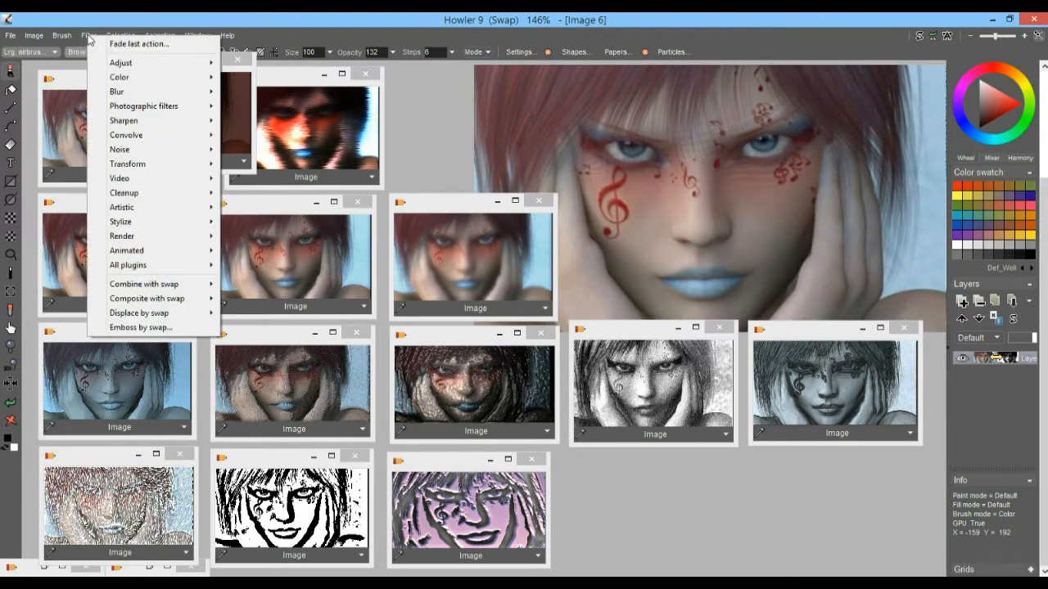
mouse_move(158, 320)
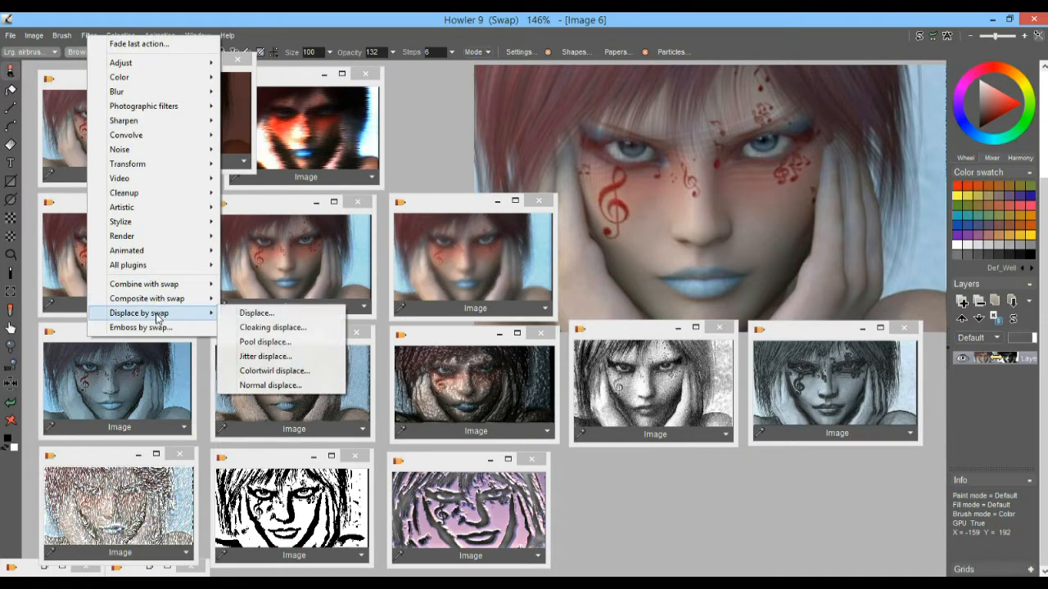
left_click(285, 342)
mouse_move(513, 288)
left_mouse_down()
mouse_move(537, 282)
mouse_move(511, 281)
mouse_move(520, 302)
mouse_move(541, 304)
mouse_move(508, 307)
mouse_move(521, 286)
mouse_move(509, 286)
mouse_move(513, 308)
left_mouse_up()
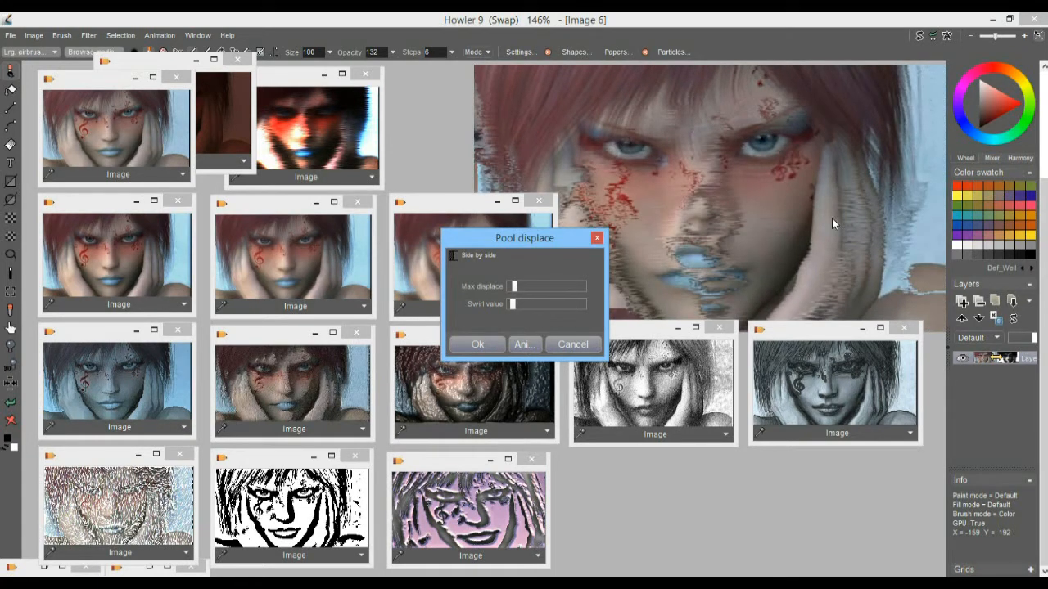
left_click(478, 345)
scroll(839, 169, "up", 5)
left_click_drag(839, 170, 357, 379)
scroll(472, 150, "down", 3)
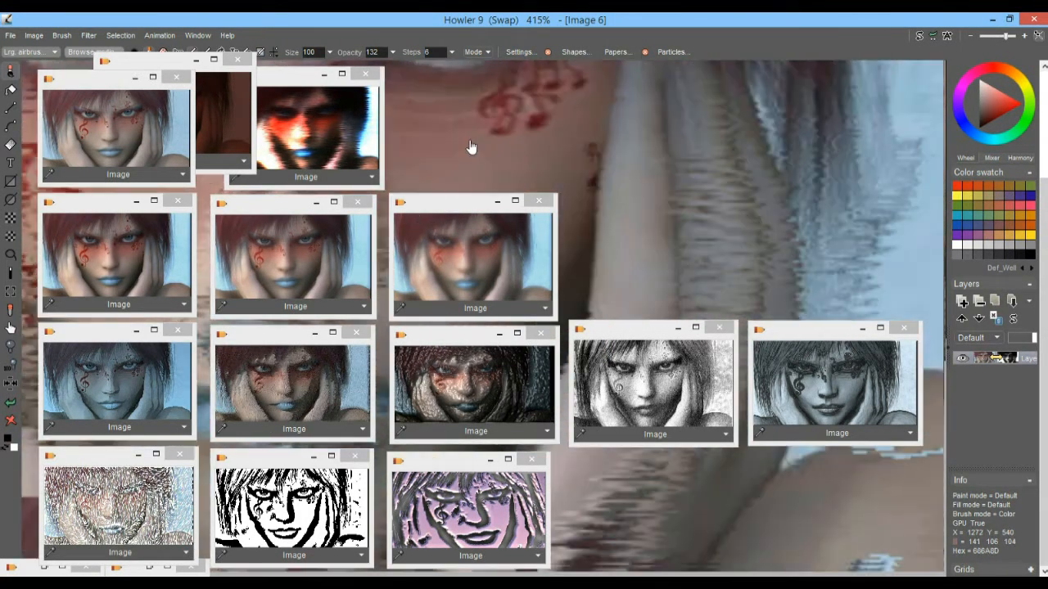
scroll(770, 164, "up", 3)
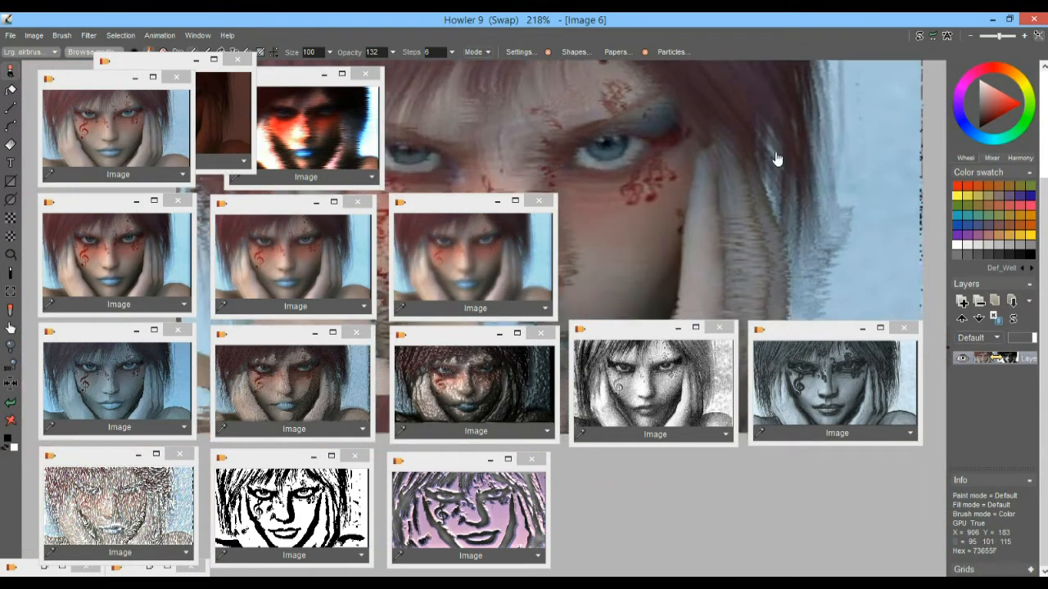
left_click_drag(745, 198, 744, 253)
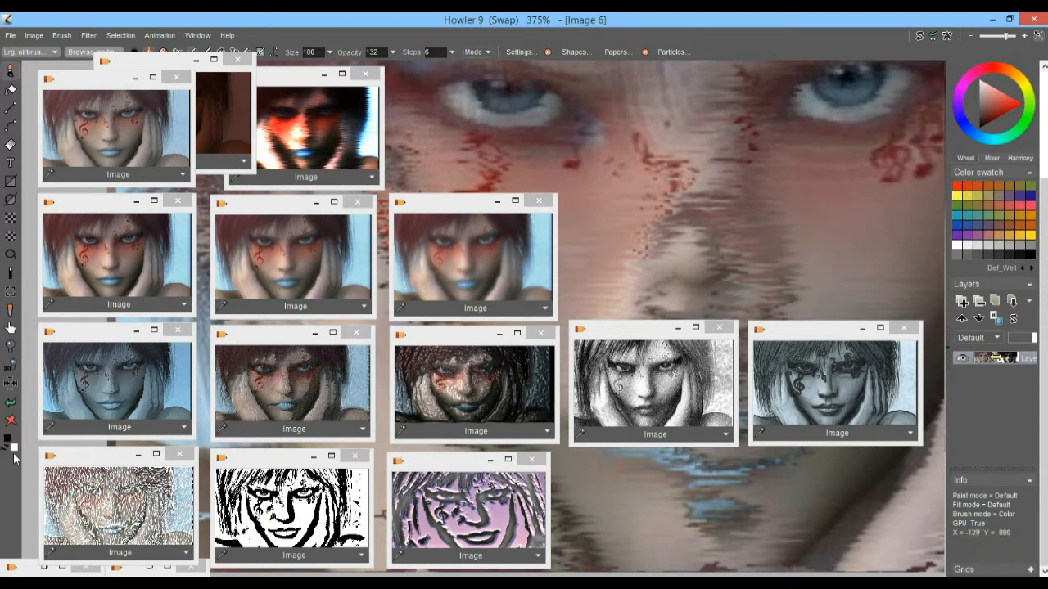
- Try a Jitter displace by swap on the undistorted portrait and examine the grainy scatter around the eyes and nose
left_click(92, 35)
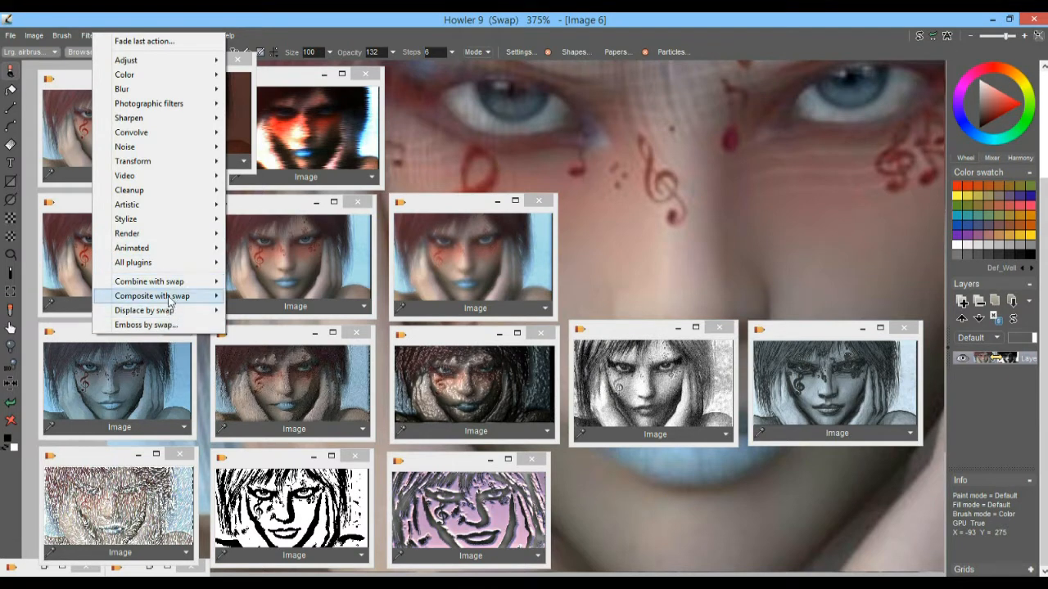
mouse_move(169, 311)
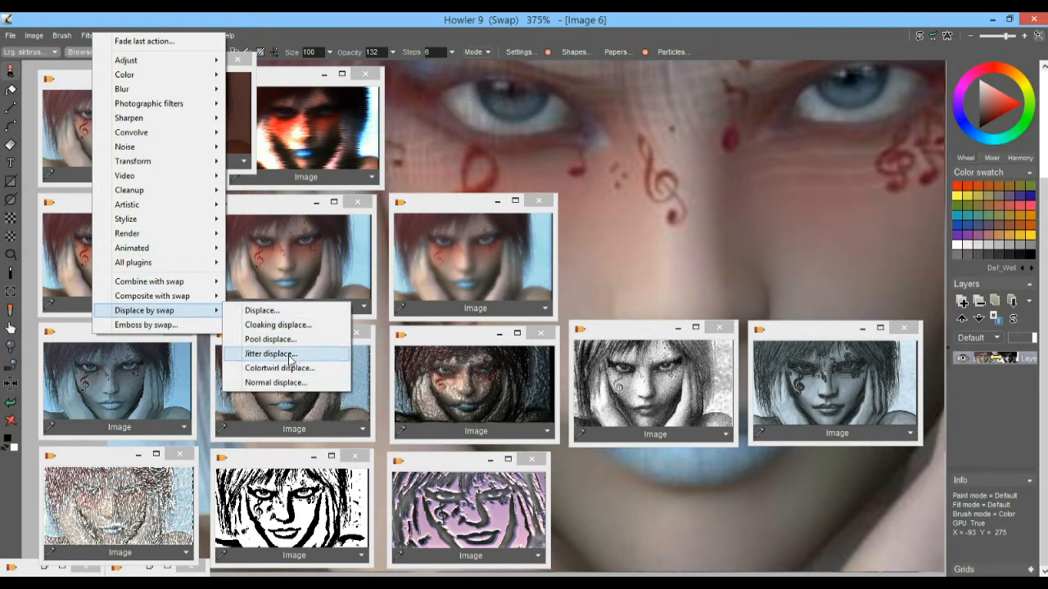
left_click(290, 354)
left_click_drag(501, 300, 526, 295)
left_click(483, 338)
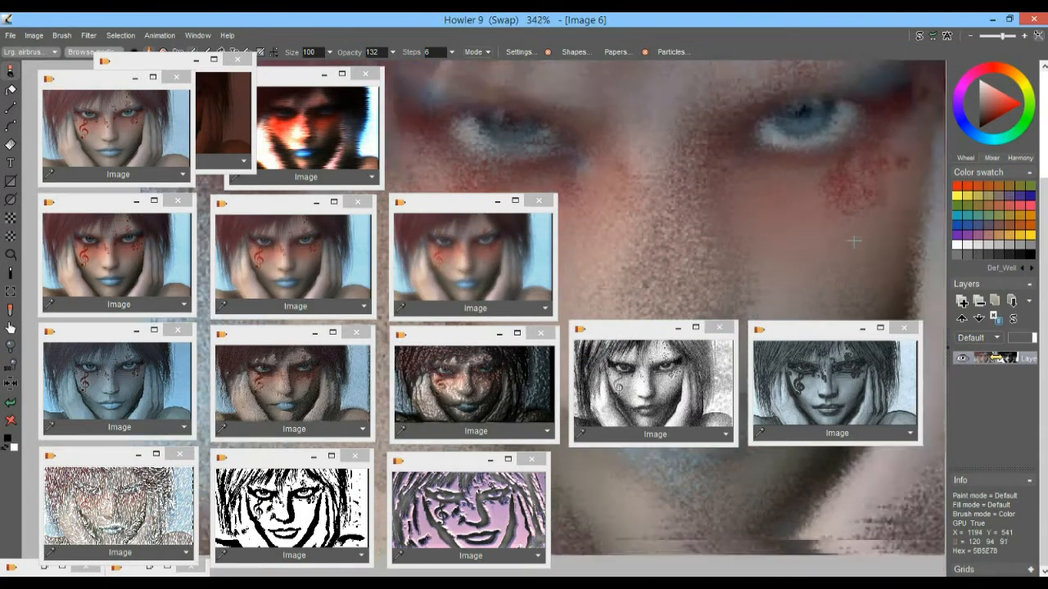
scroll(819, 246, "down", 3)
left_click_drag(761, 215, 752, 189)
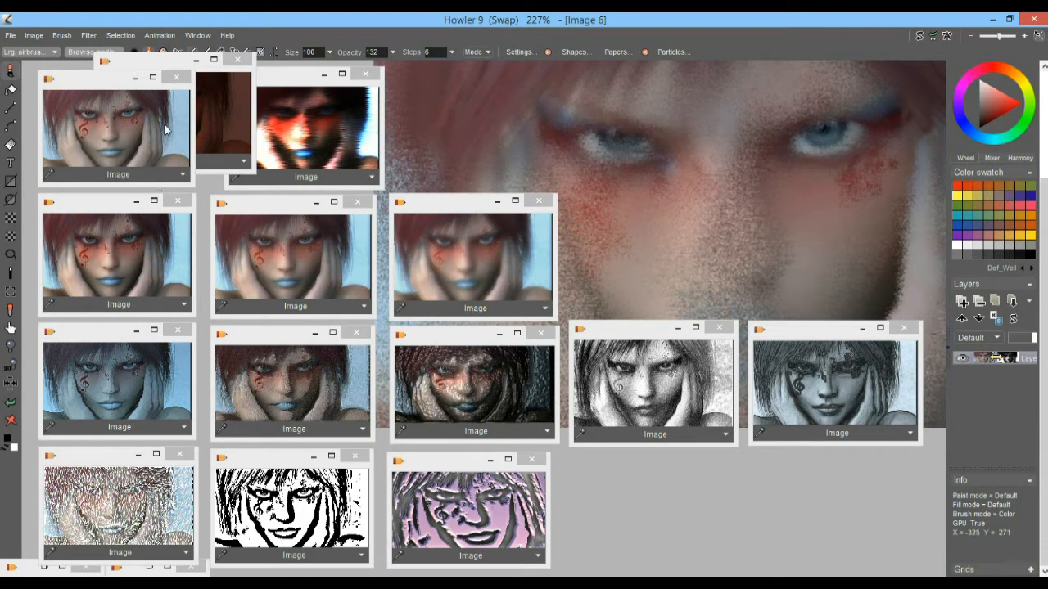
- Restore the original portrait from its stored copy and apply a strong Colortwirl displace by swap with a reduced twirl
left_click(125, 124)
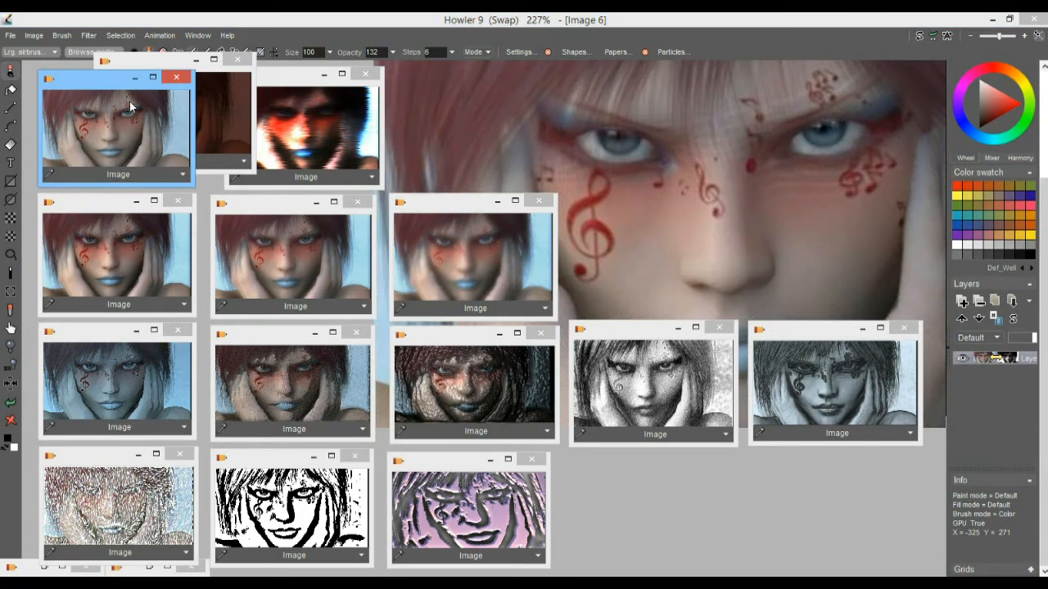
left_click(87, 37)
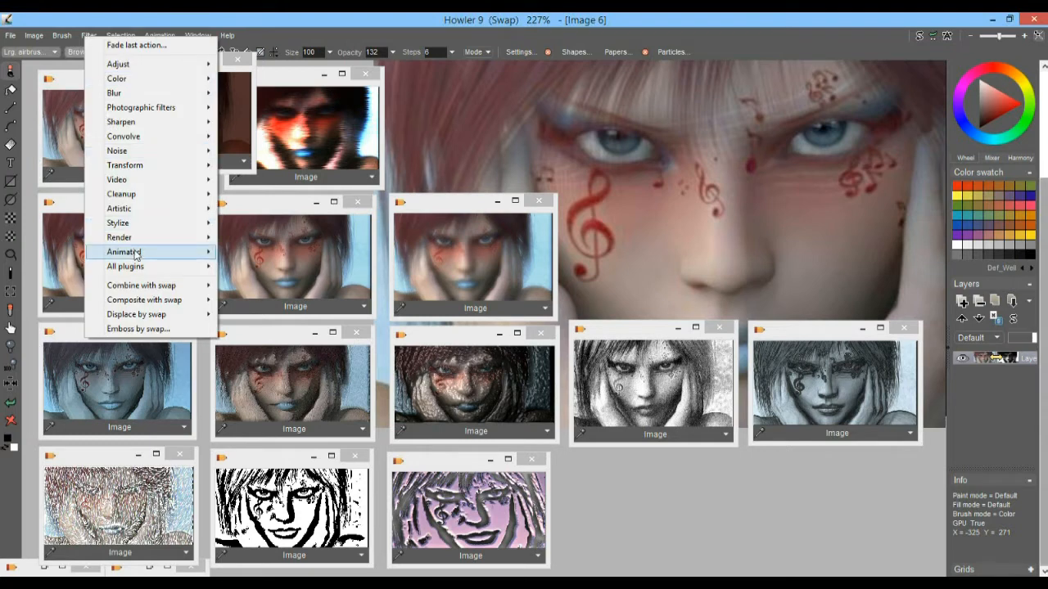
mouse_move(139, 314)
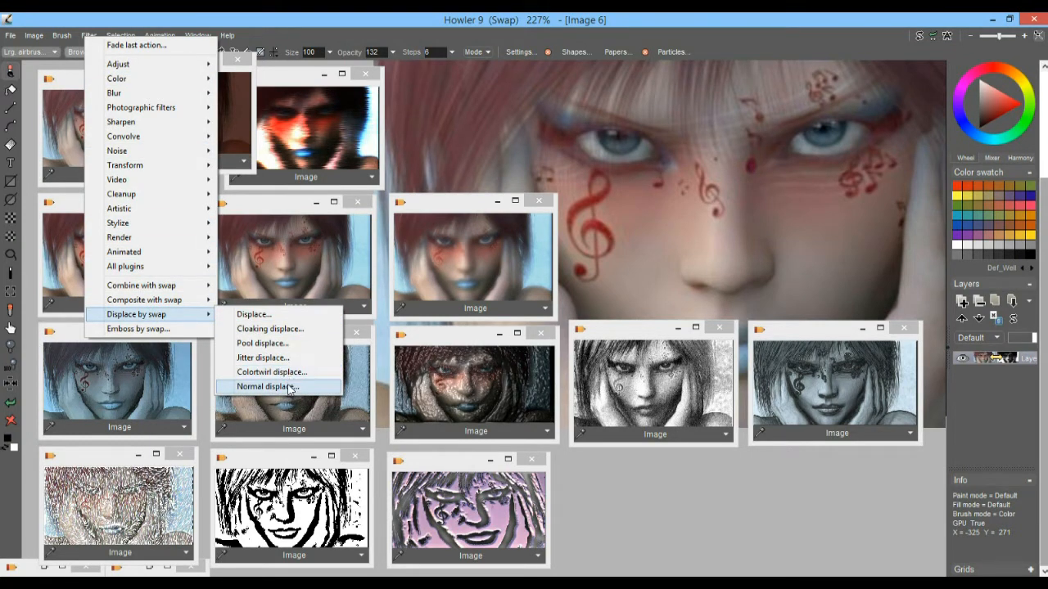
left_click(288, 375)
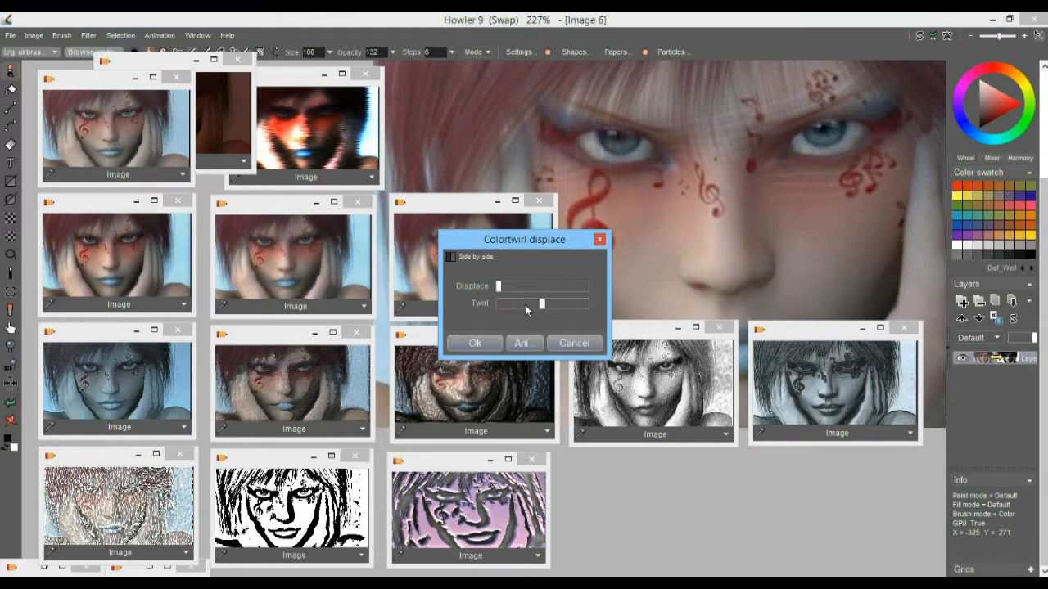
left_click_drag(508, 285, 556, 293)
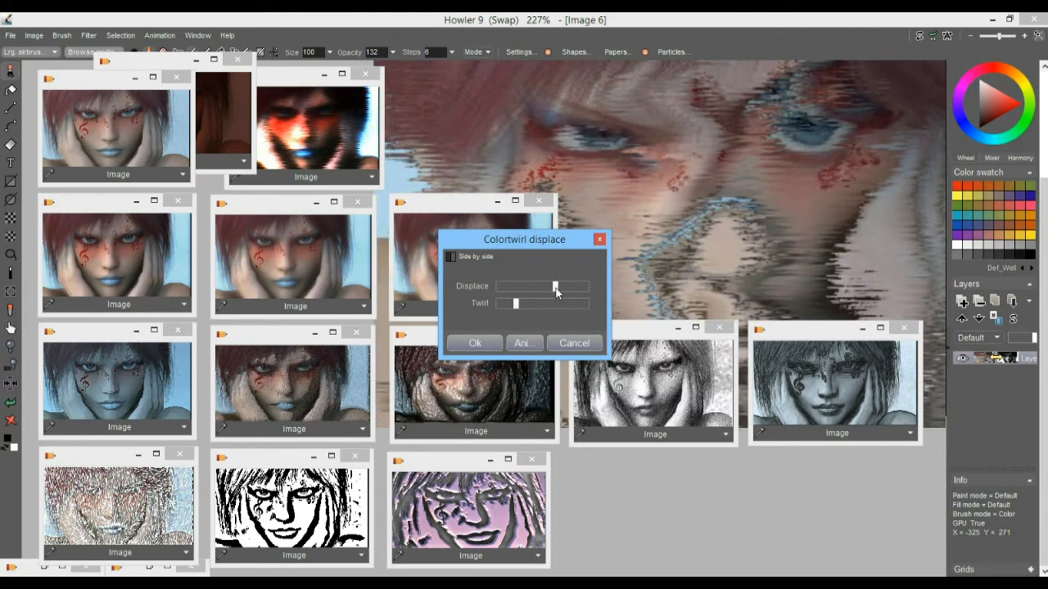
left_click(474, 343)
scroll(794, 174, "down", 3)
left_click_drag(794, 174, 781, 215)
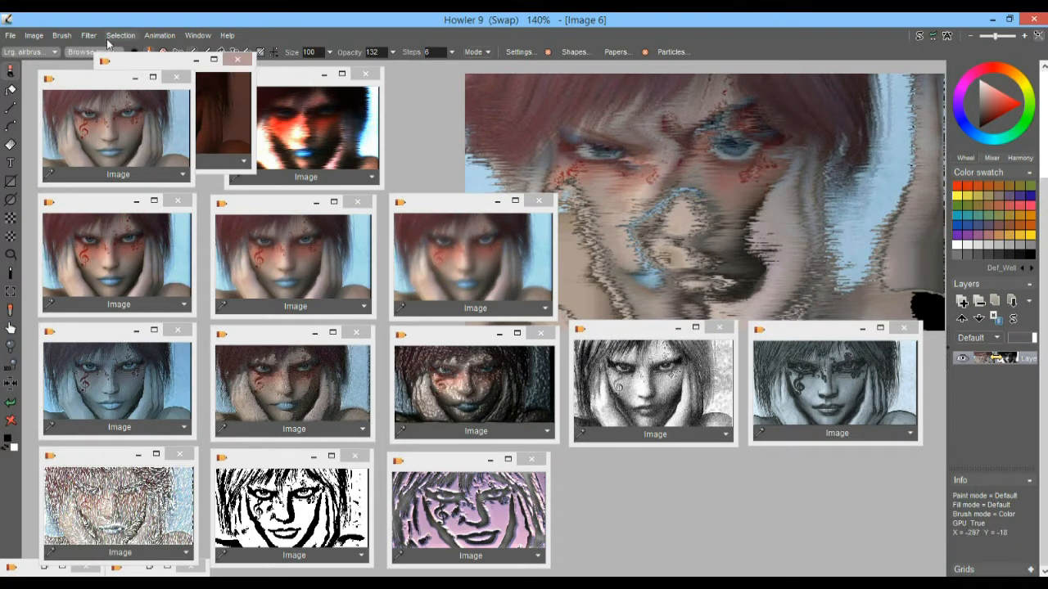
- Add the Video lines filter to the color-twirled portrait
left_click(86, 36)
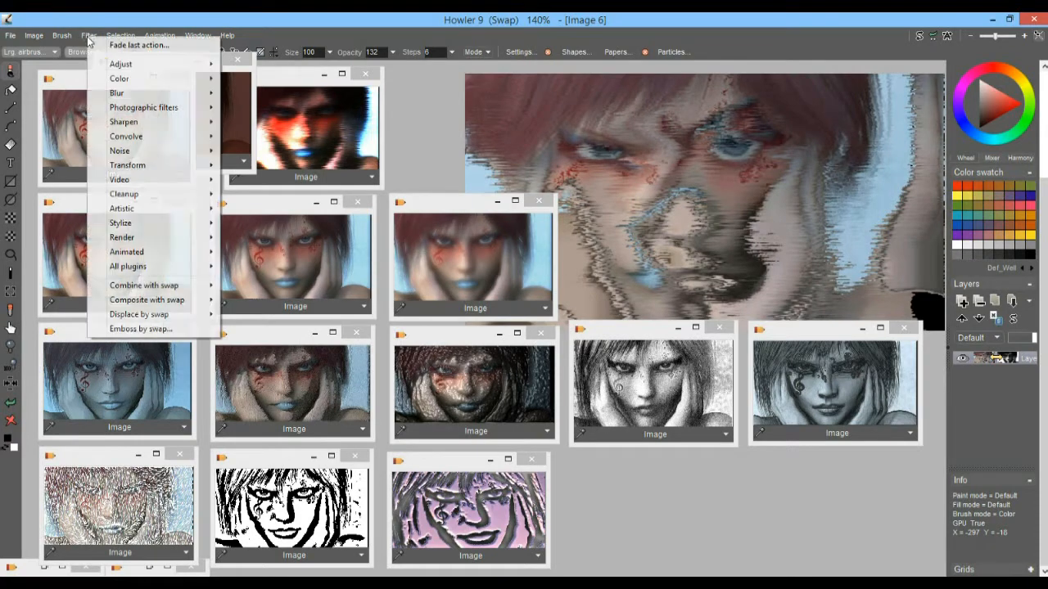
mouse_move(147, 179)
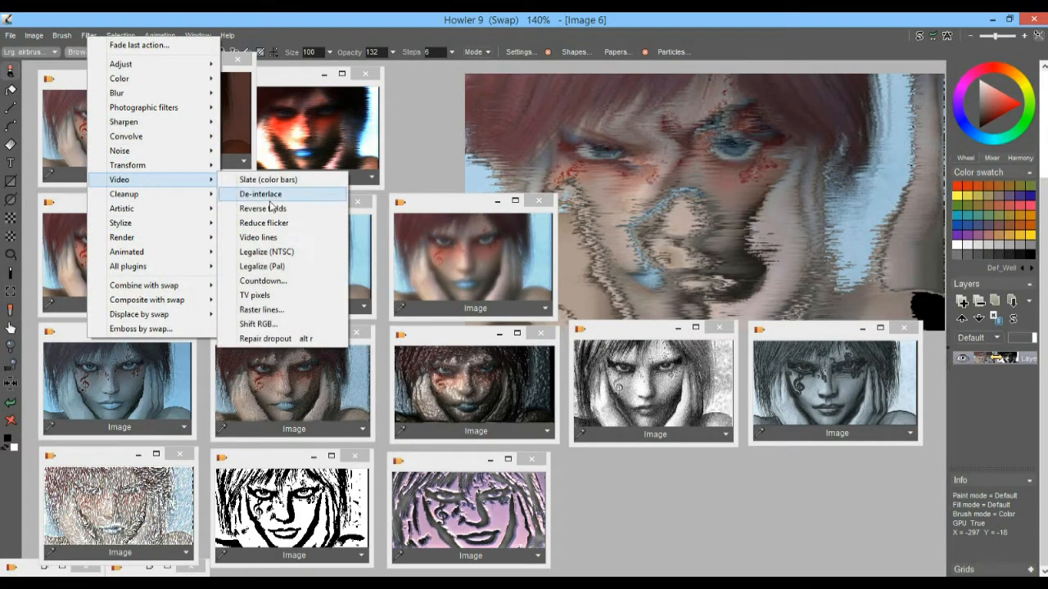
left_click(258, 237)
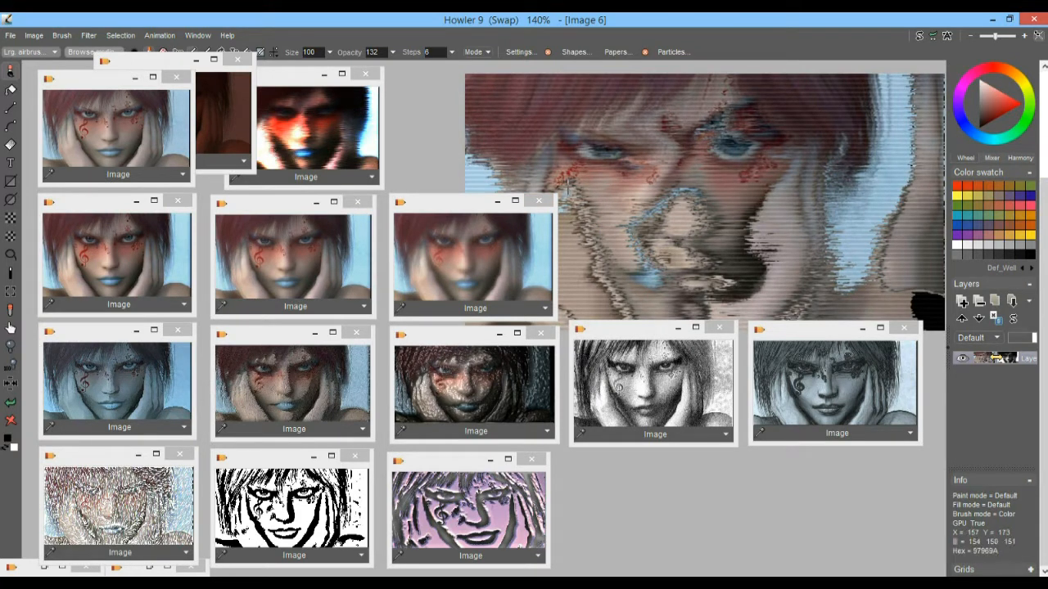
- Restore the original portrait from its stored copy and apply a Normal displace by swap of 18
left_click(115, 120)
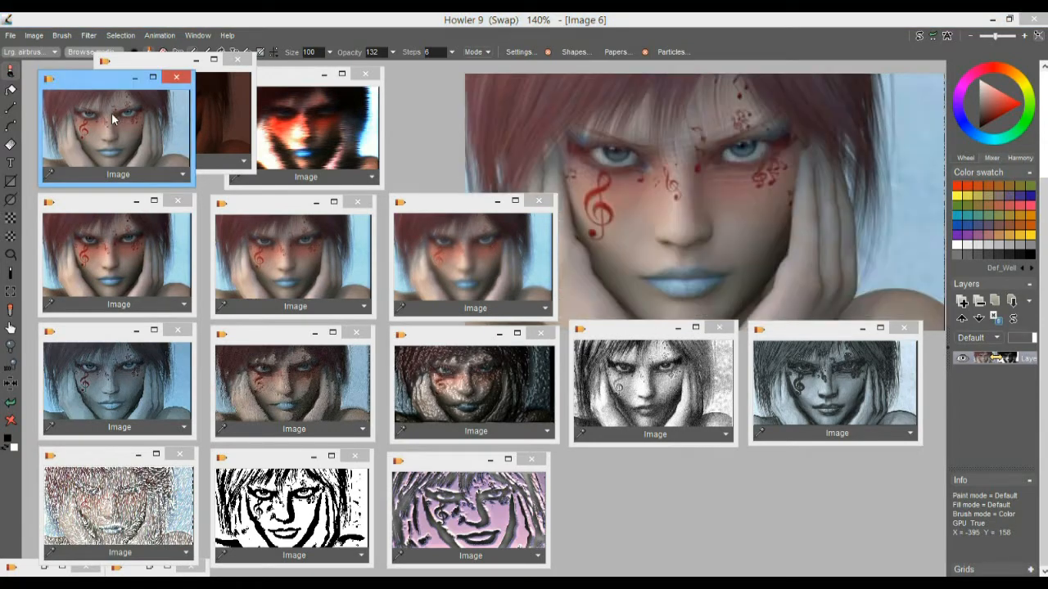
left_click(87, 35)
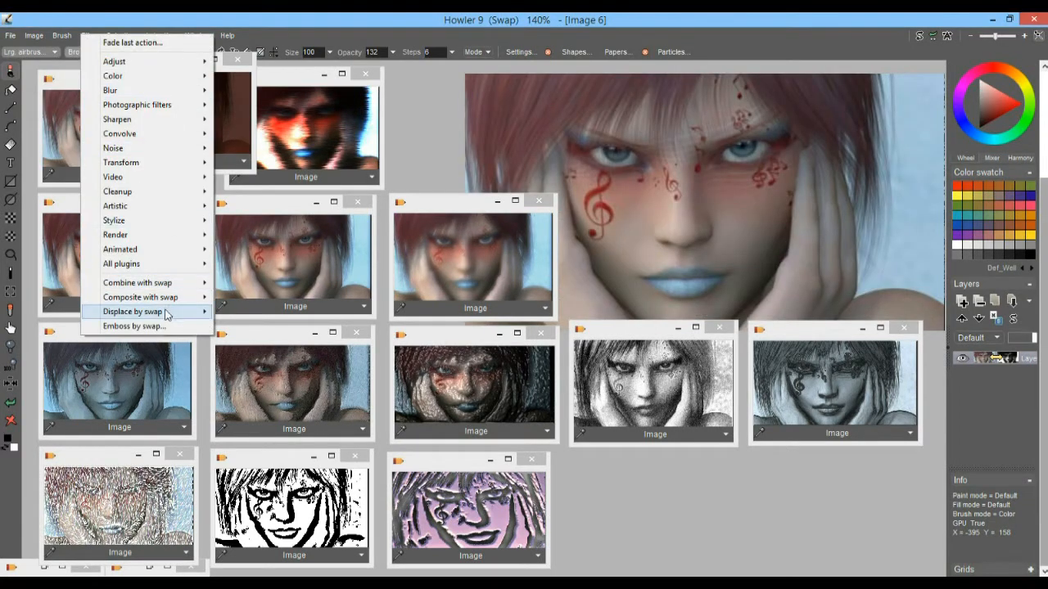
mouse_move(163, 314)
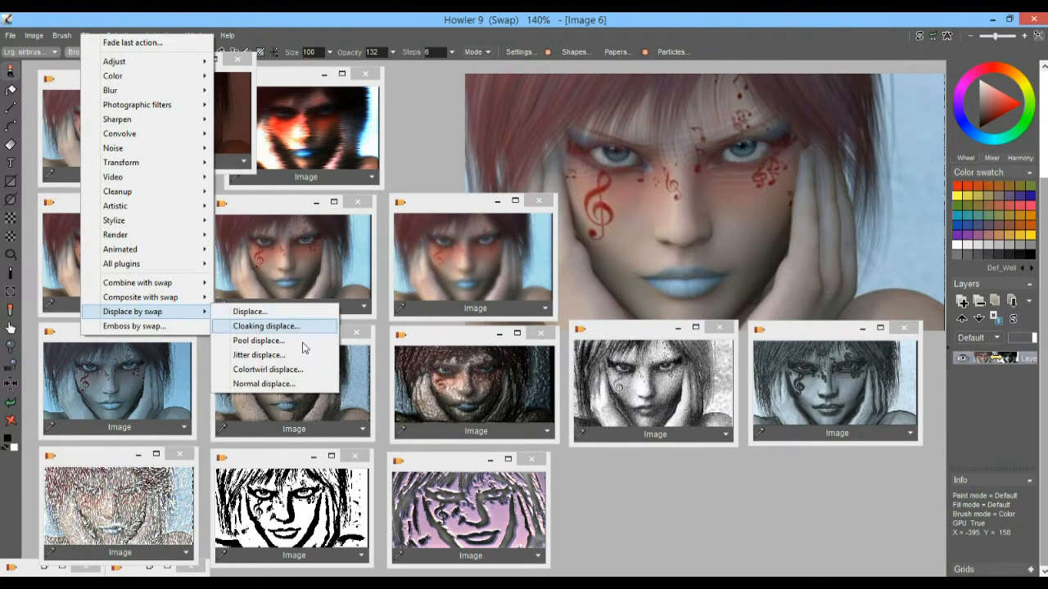
left_click(264, 384)
mouse_move(499, 296)
left_mouse_down()
mouse_move(539, 289)
mouse_move(483, 290)
mouse_move(495, 291)
left_mouse_up()
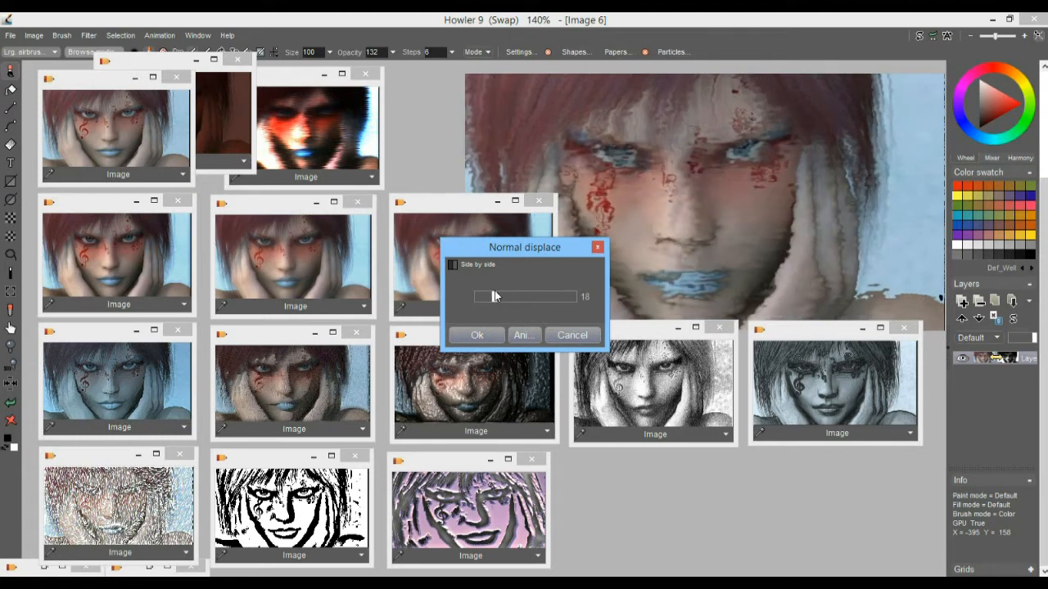
left_click(478, 335)
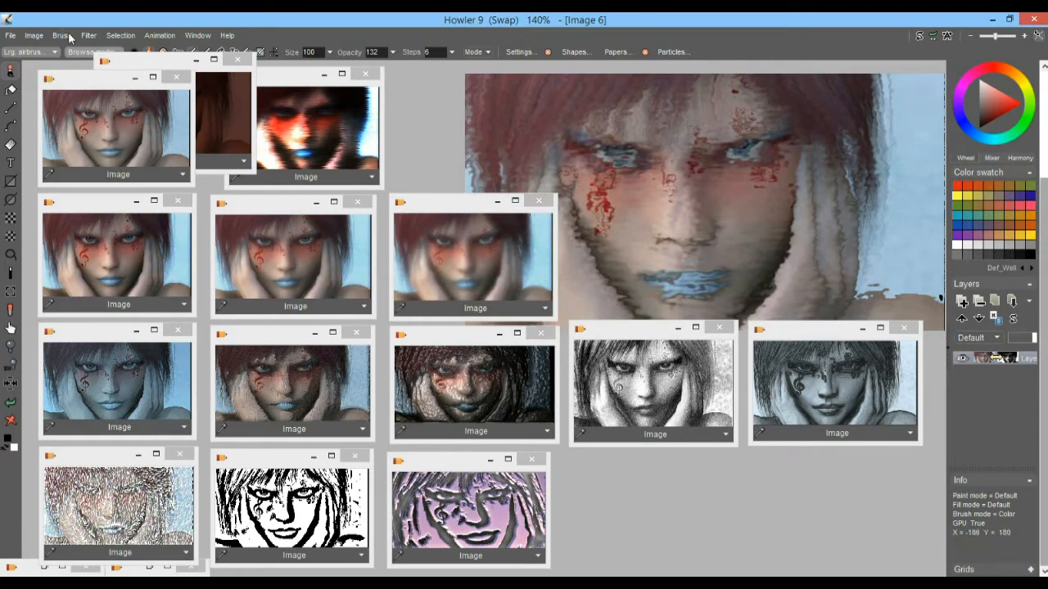
- Store a copy of the normal-displaced portrait, place it beside the purple embossed version and widen its window to match
left_click(33, 39)
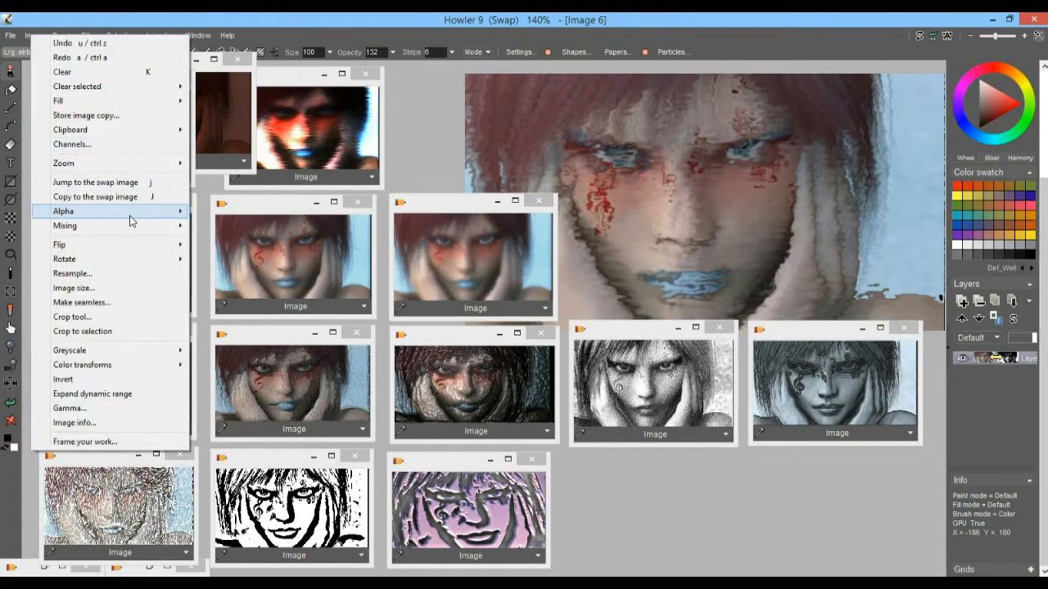
left_click(86, 115)
left_click_drag(795, 116, 595, 477)
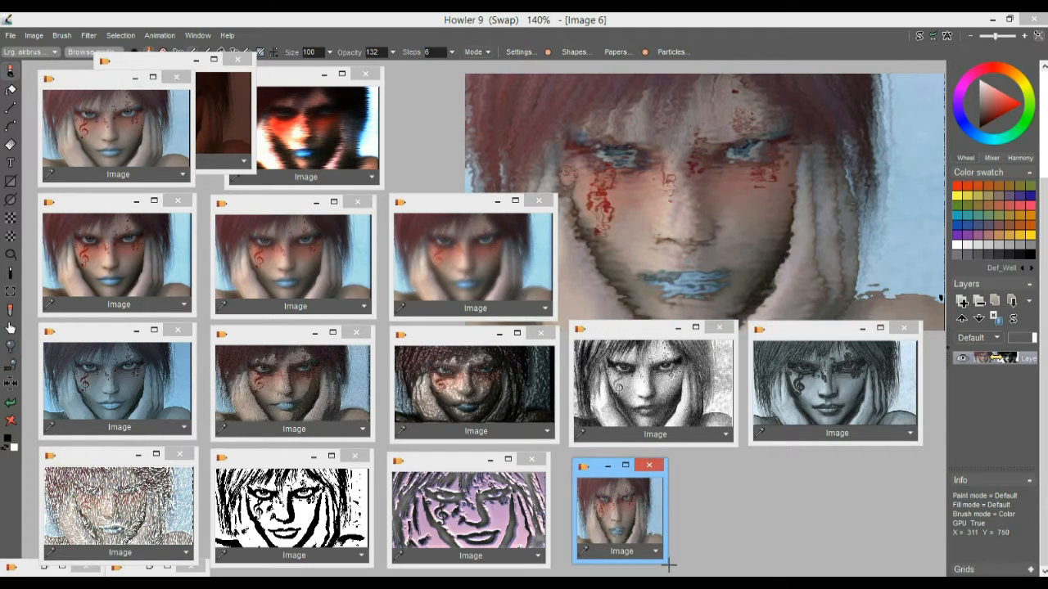
left_click_drag(668, 563, 744, 566)
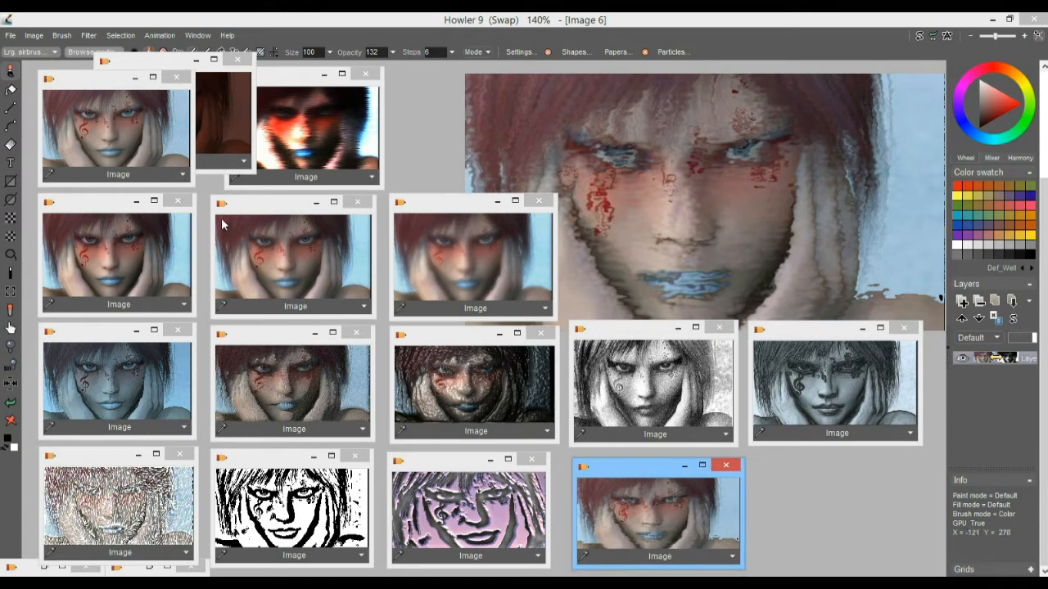
- Compare the stored high-contrast, lighter and soft-glow portraits at full size, ending on the blue-toned version
left_click(108, 246)
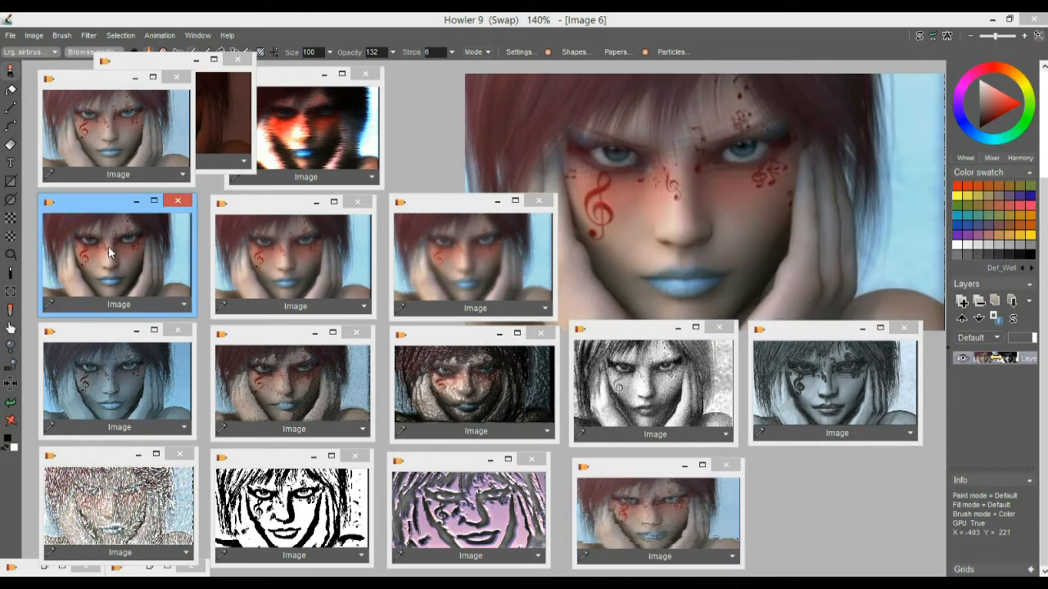
left_click(285, 251)
left_click(468, 253)
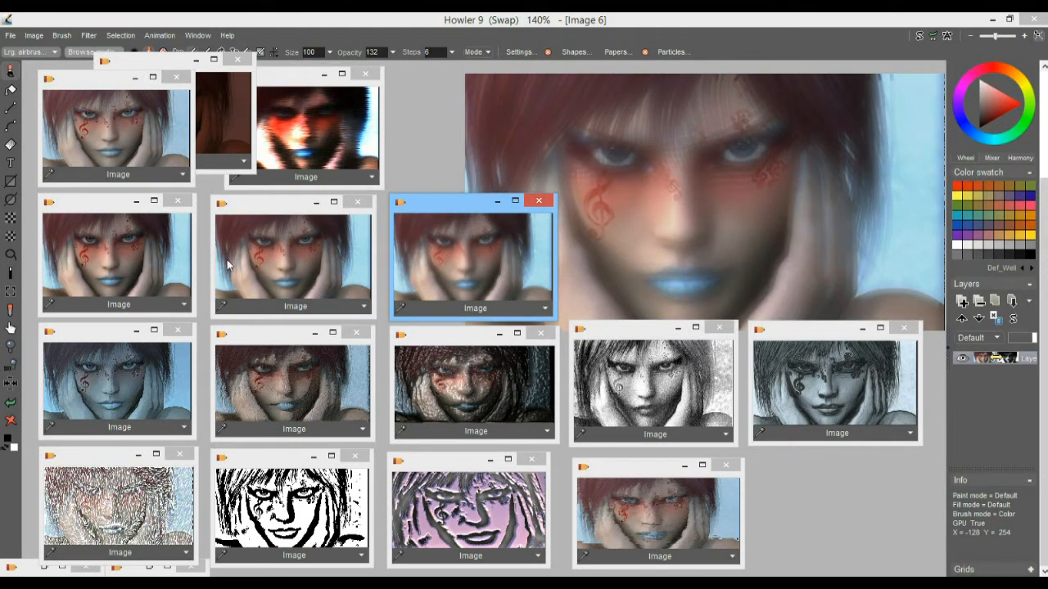
left_click(110, 244)
left_click(270, 255)
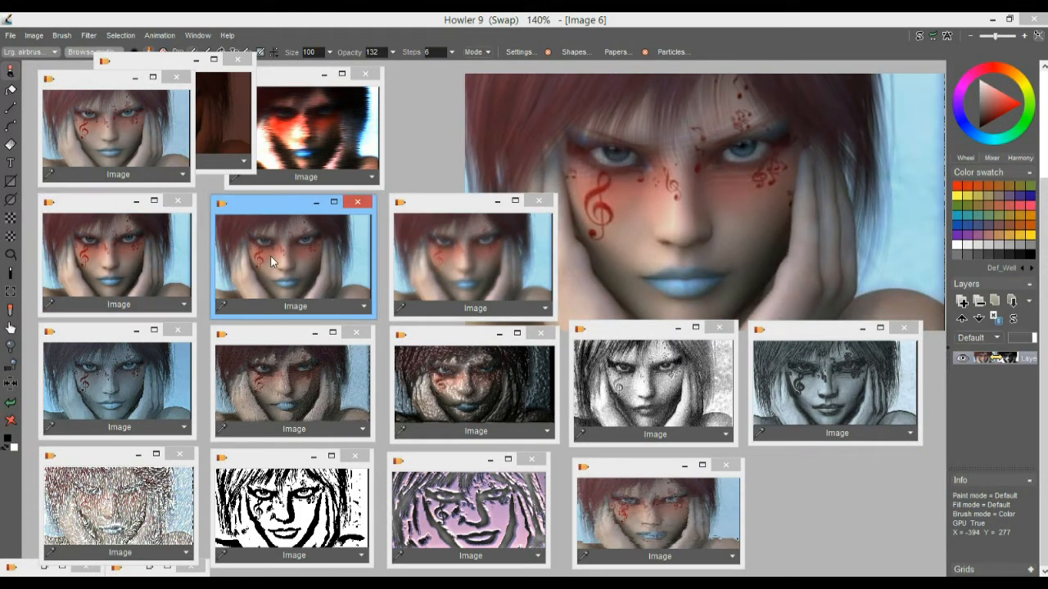
left_click(499, 268)
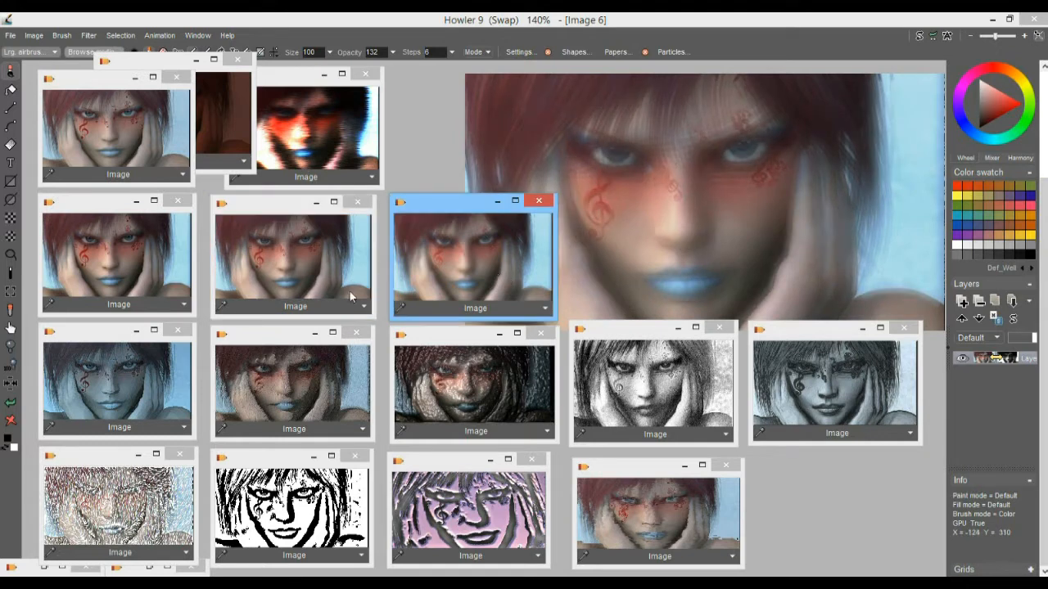
left_click(287, 249)
left_click(454, 244)
left_click(128, 377)
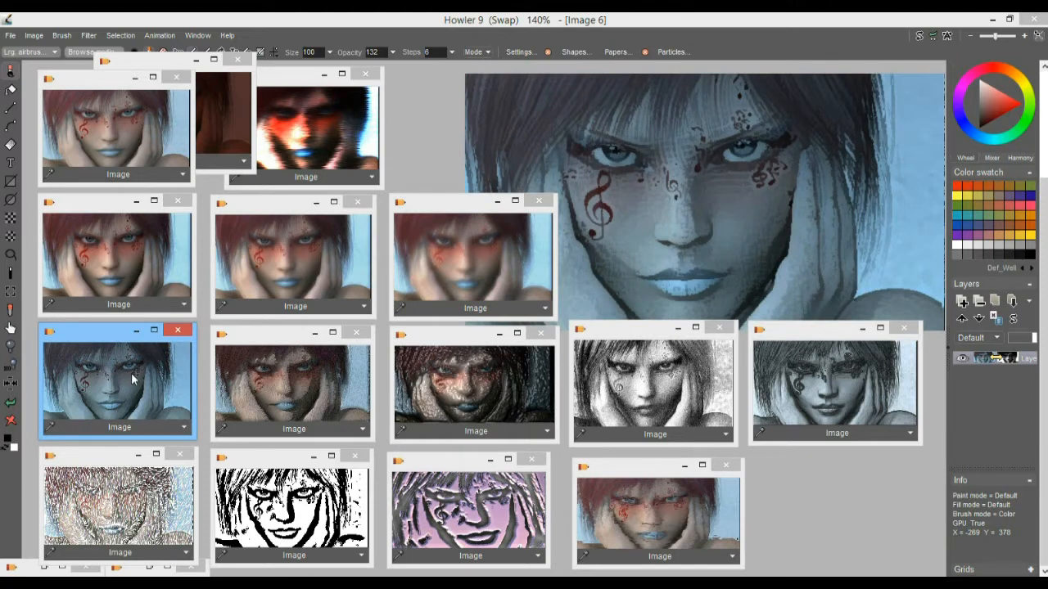
left_click(88, 35)
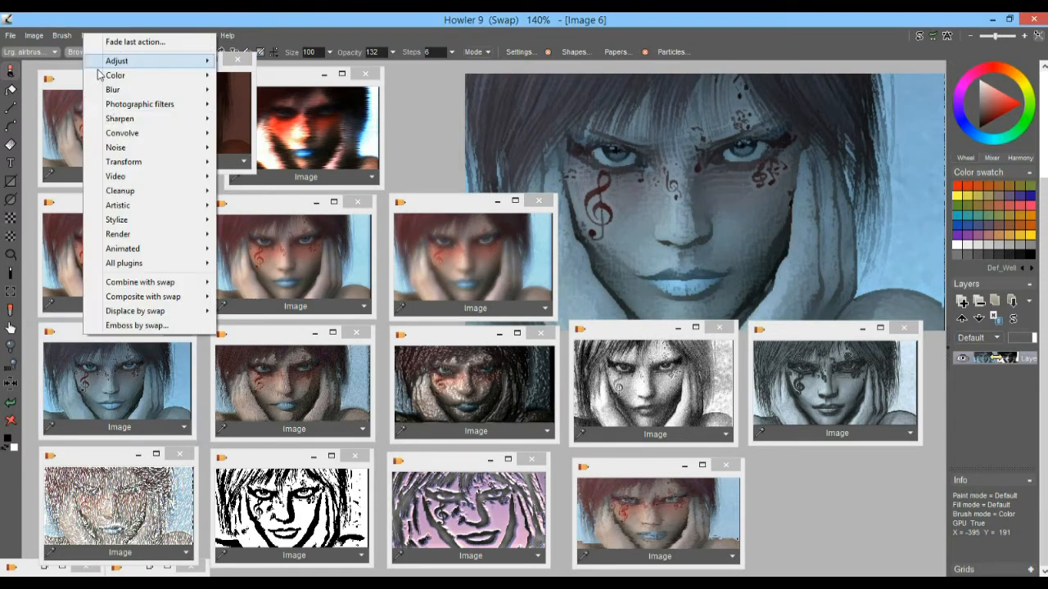
mouse_move(144, 120)
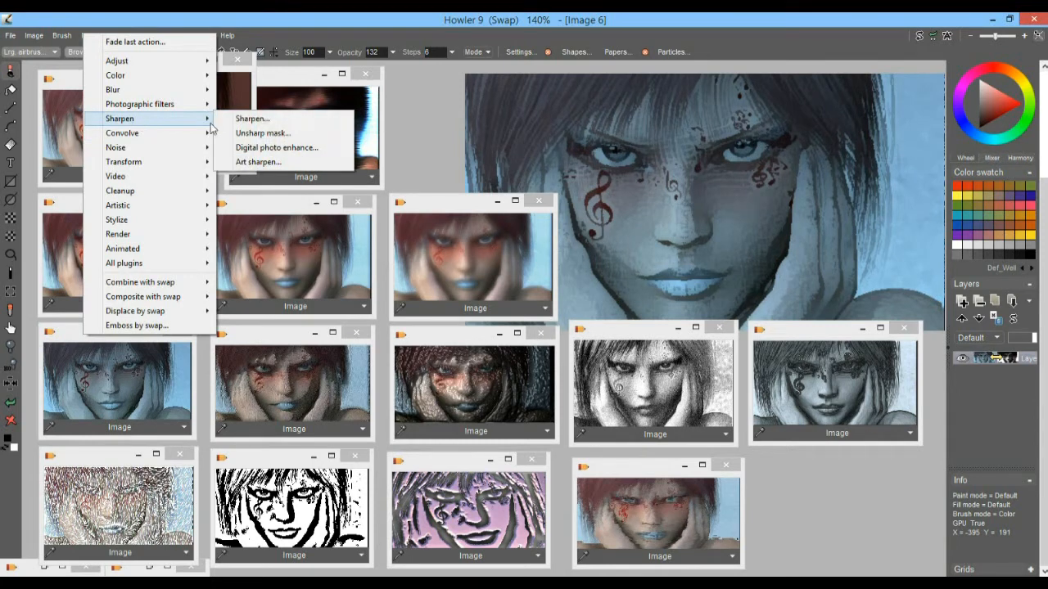
left_click(258, 162)
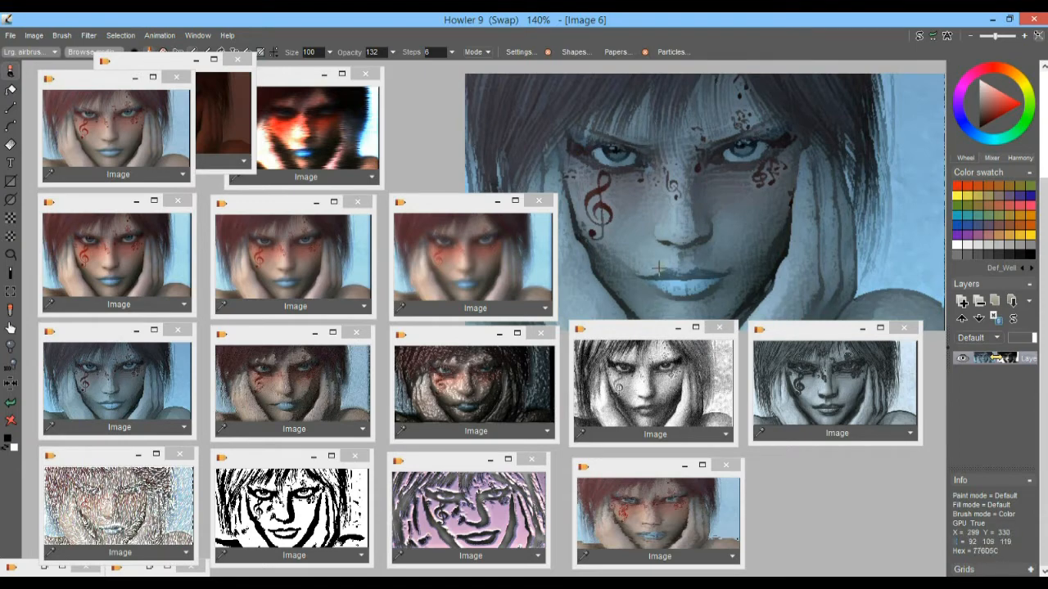
left_click(34, 35)
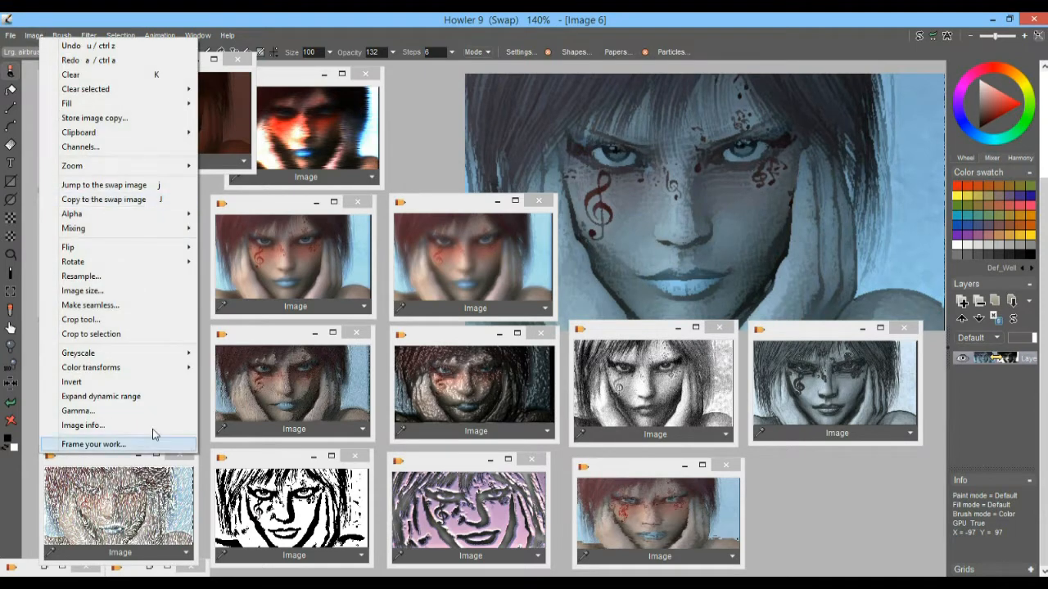
left_click(102, 396)
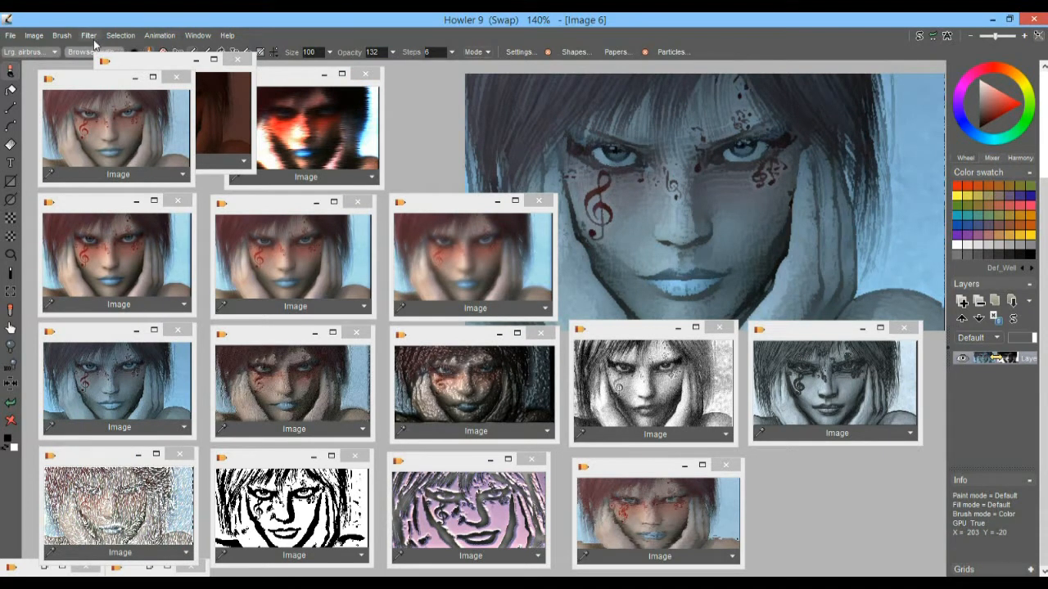
- Load the stored rough-textured portrait and start the Brush Strokes filter with density 16 and max length 14
left_click(302, 387)
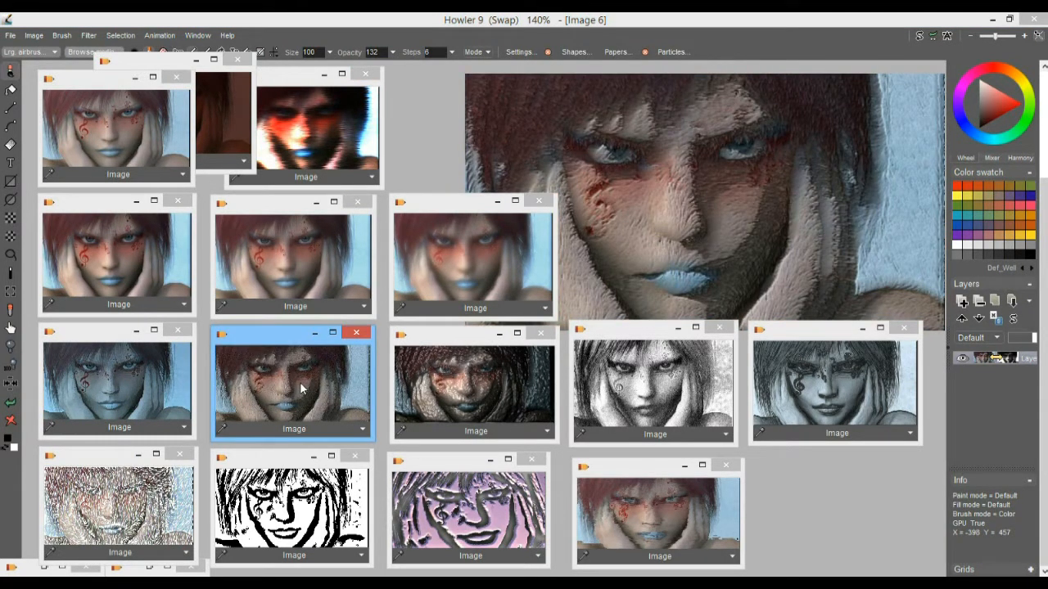
left_click(90, 36)
mouse_move(153, 222)
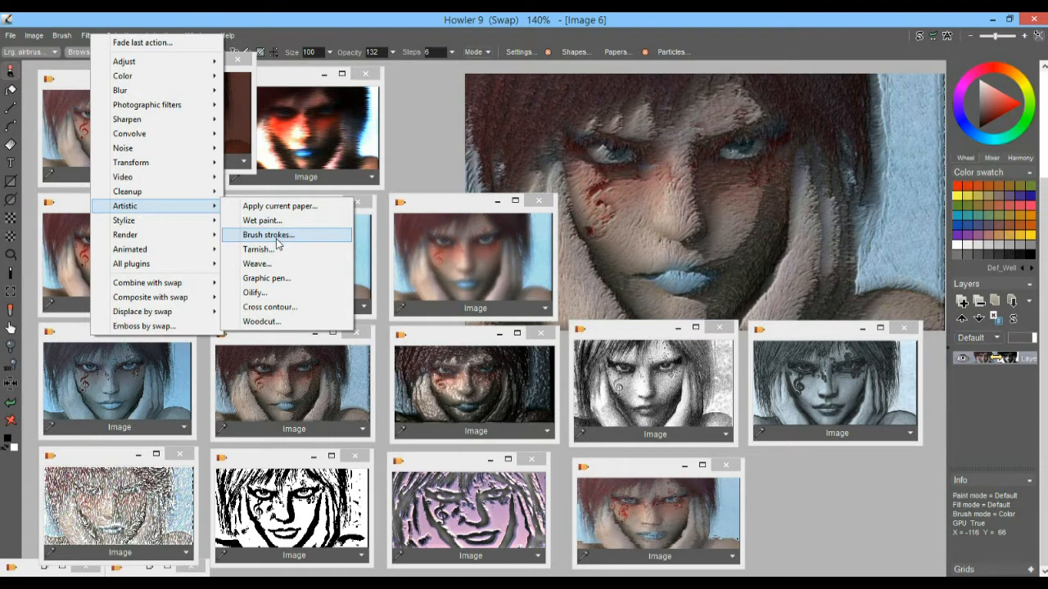
left_click(277, 237)
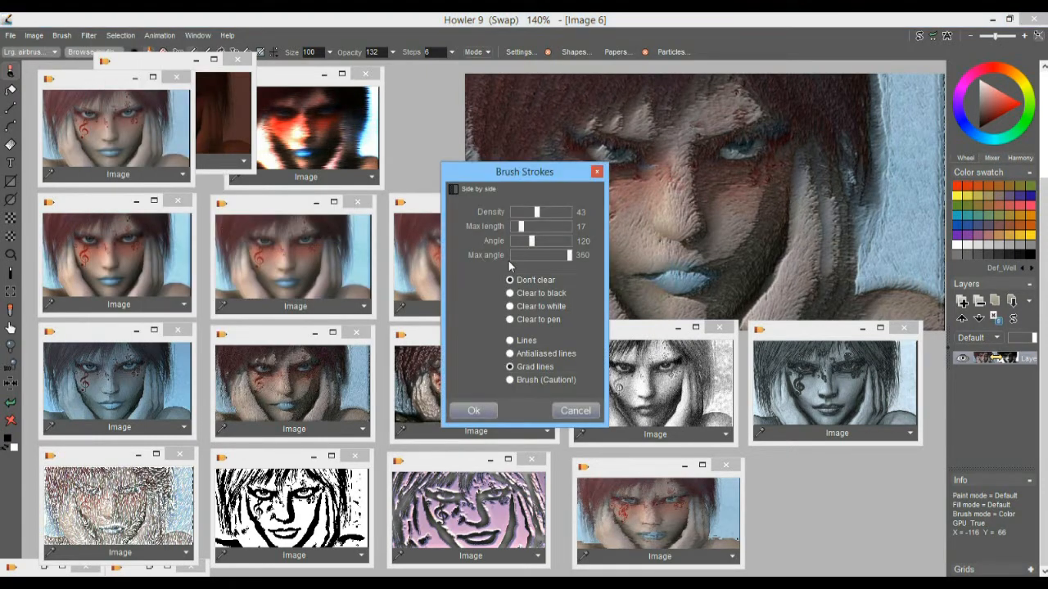
left_click(525, 212)
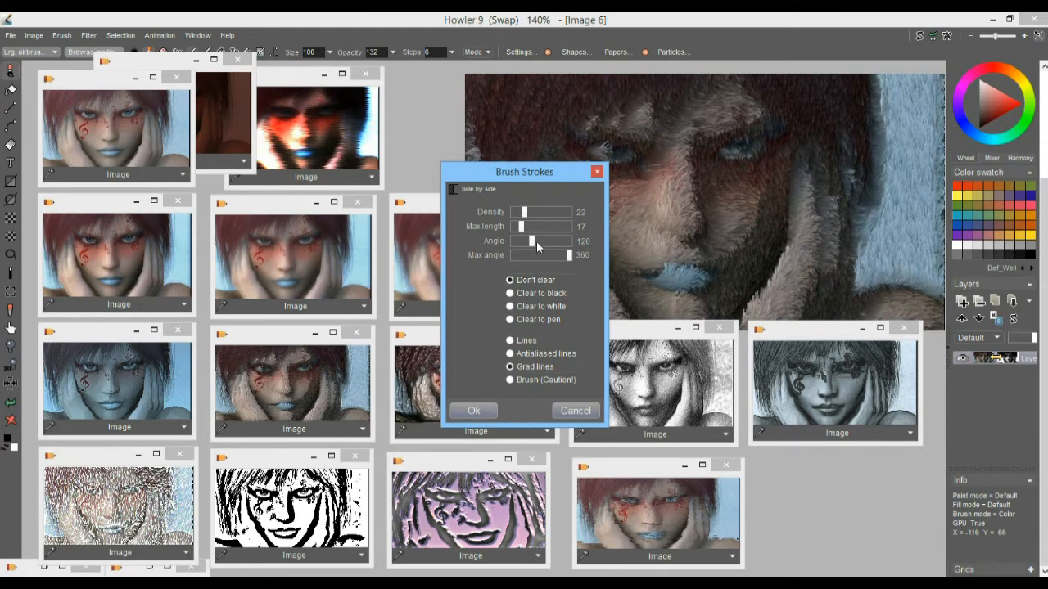
left_click(537, 241)
left_click(532, 238)
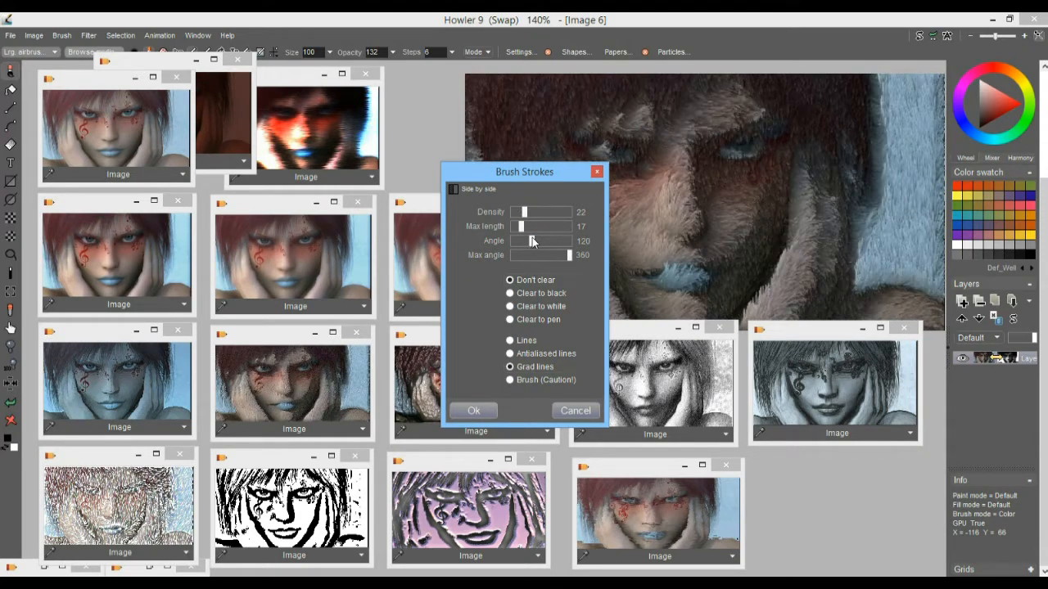
left_click(520, 212)
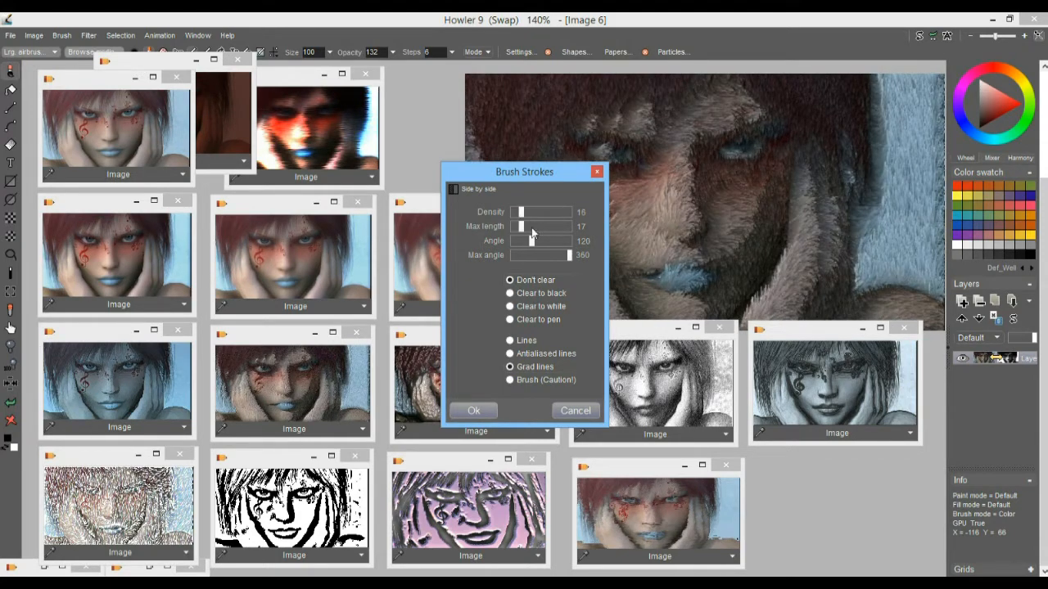
left_click(558, 228)
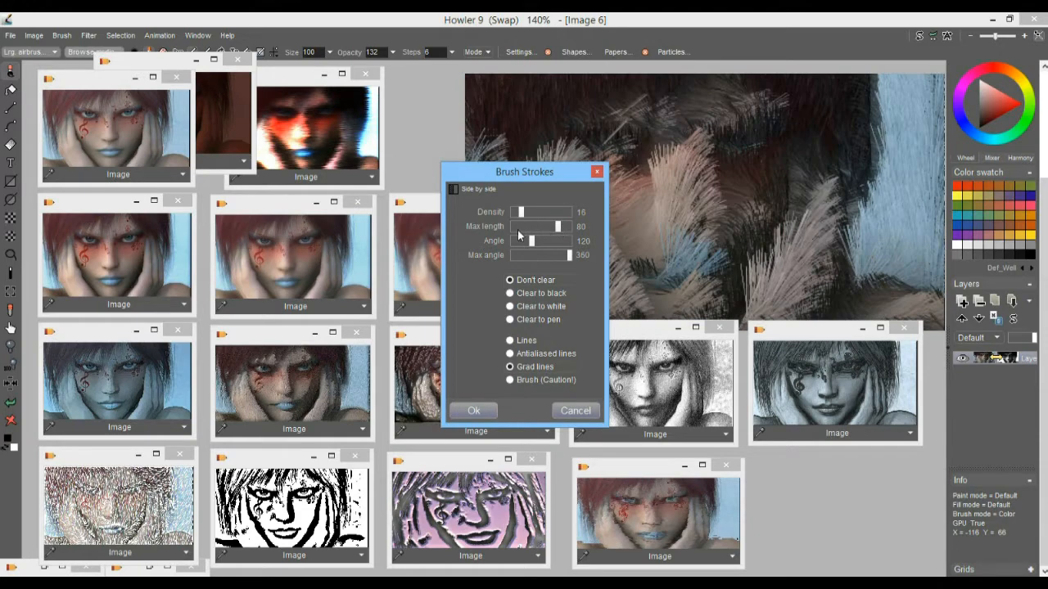
left_click(519, 226)
left_click_drag(517, 178, 315, 124)
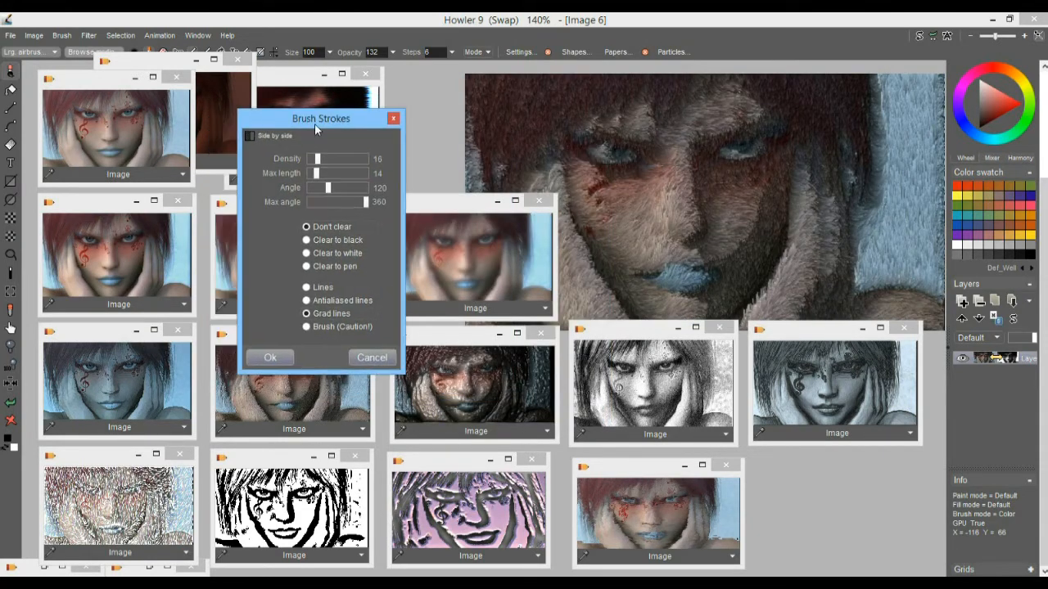
- Try the brush strokes cleared to white, and set their angle to 34 and max angle to 115
left_click(309, 266)
left_click(307, 254)
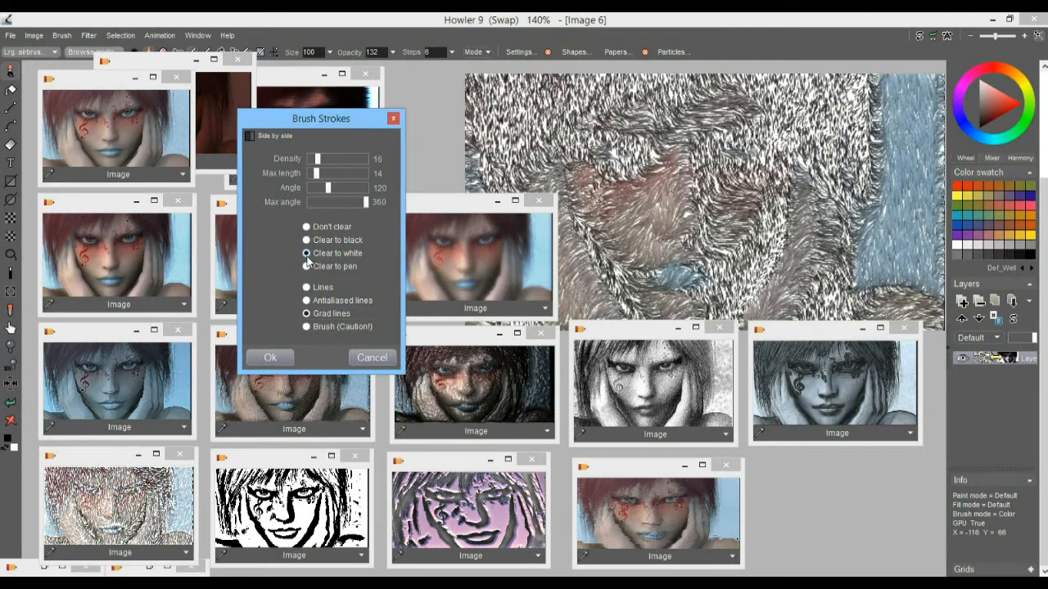
left_click(326, 200)
left_click(314, 201)
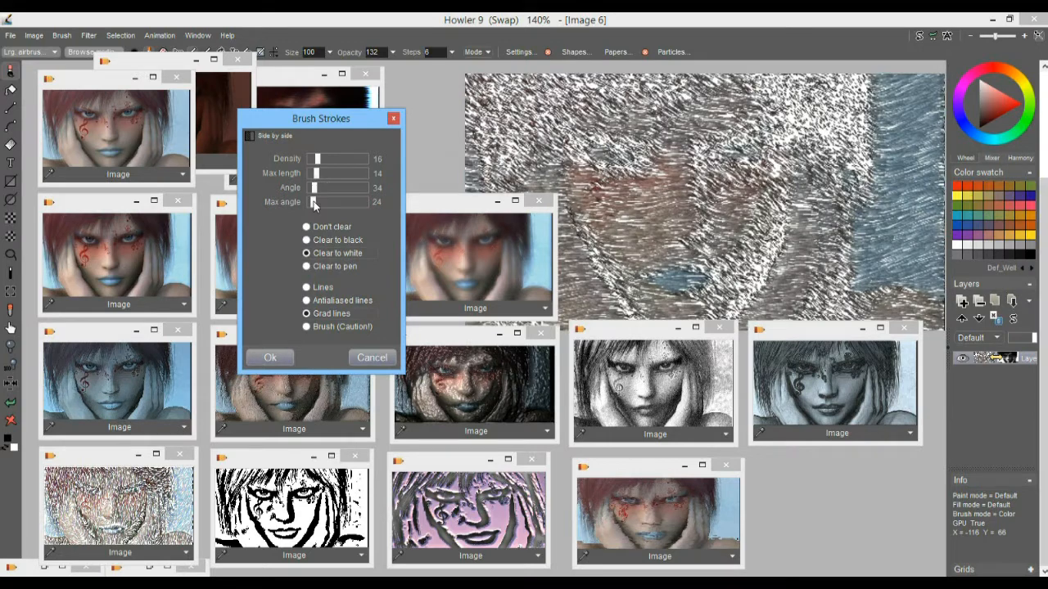
left_click(328, 201)
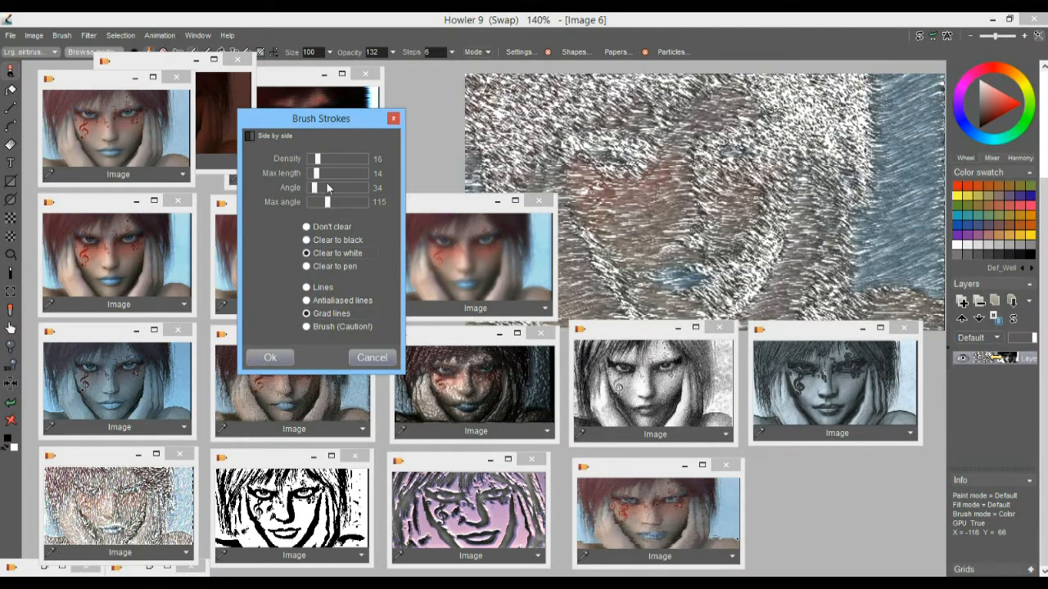
- Clear the background to pen, compare the stroke types including Grad lines and Brush, and apply the filter with Antialiased lines
left_click(321, 266)
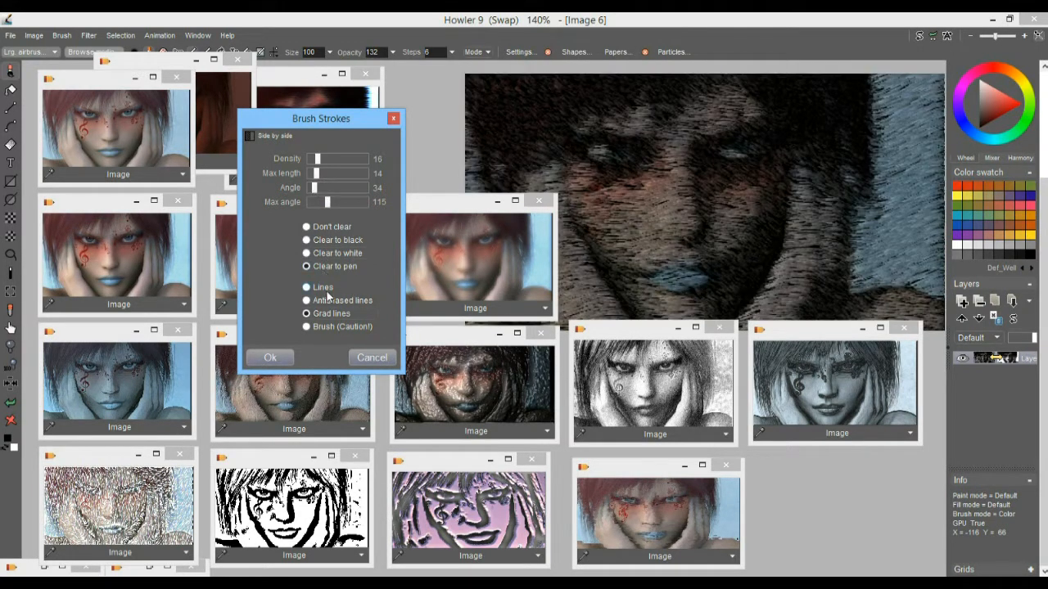
left_click(326, 289)
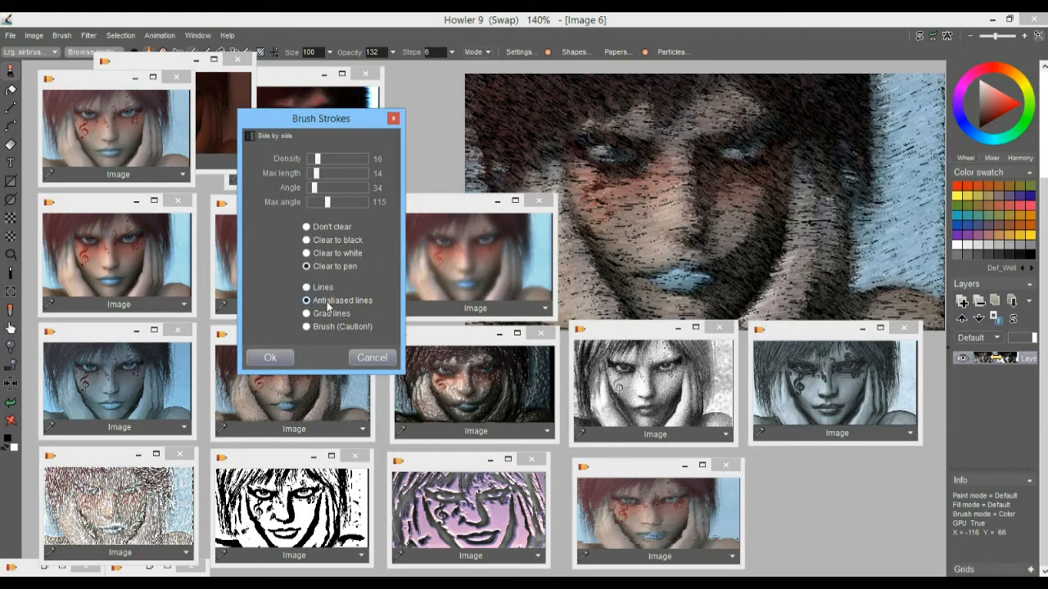
left_click(317, 315)
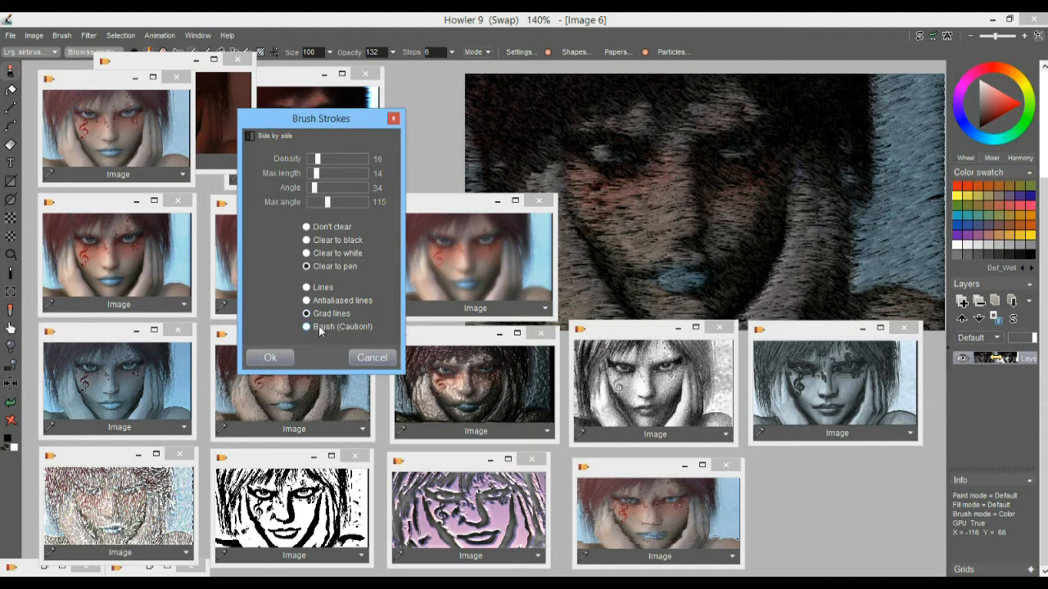
left_click(332, 326)
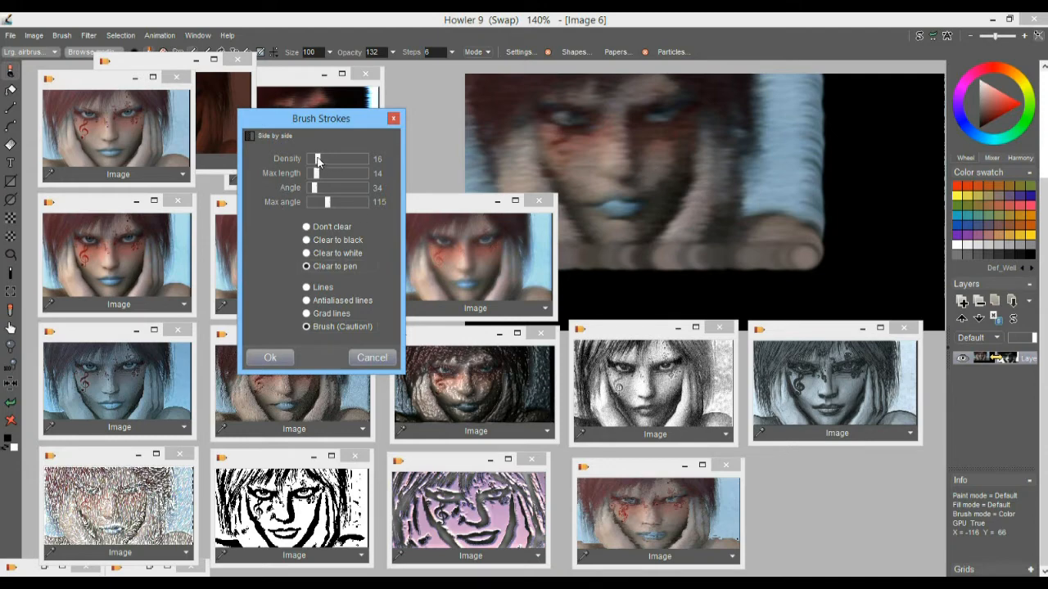
left_click(306, 300)
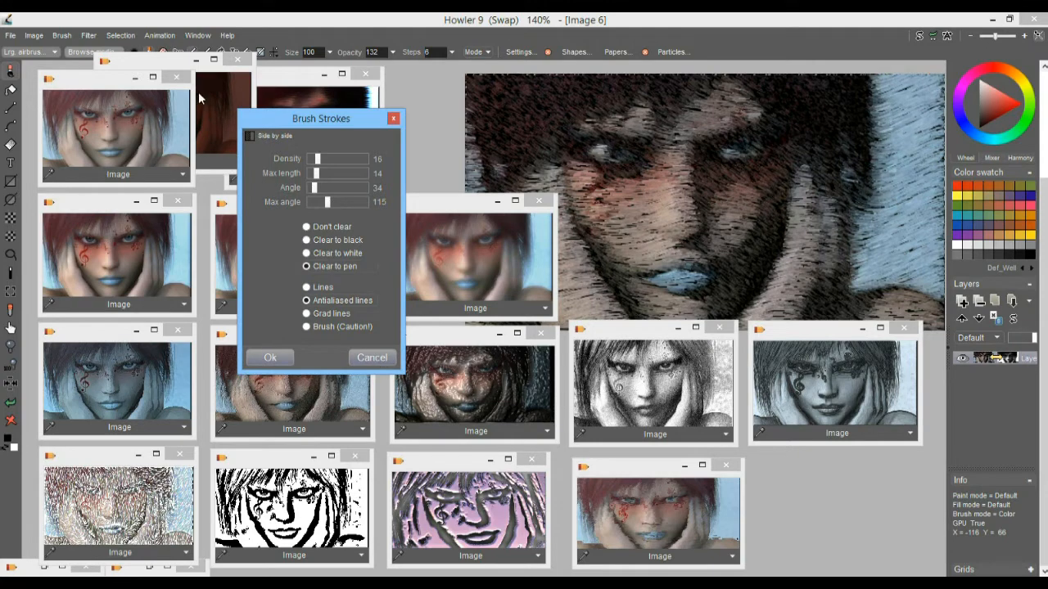
left_click(276, 358)
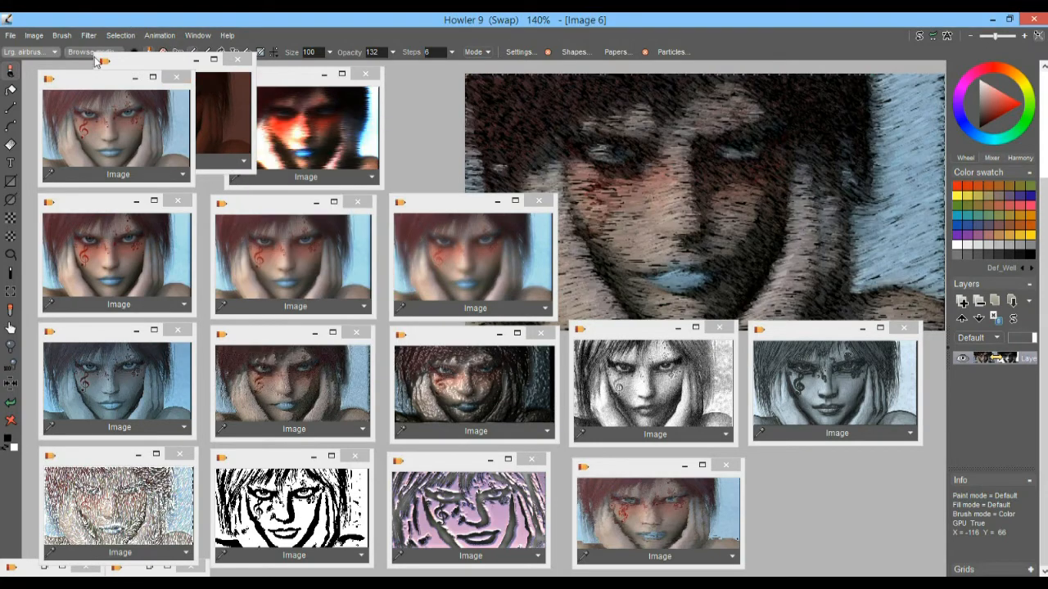
- Store a copy of the brush-stroked portrait, place it beside the normal-displaced version and widen its window to match
left_click(33, 36)
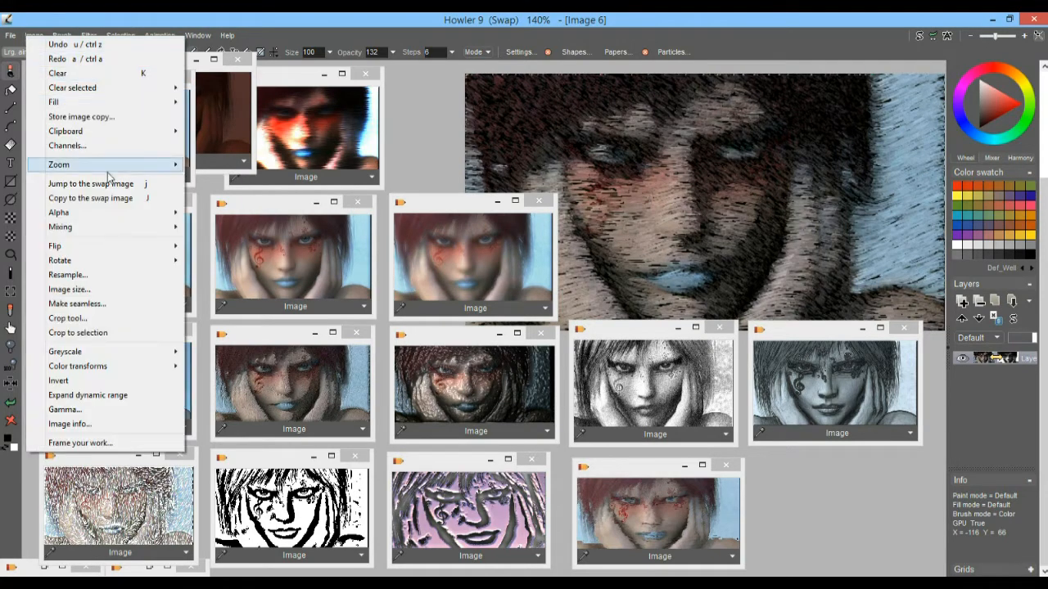
left_click(90, 115)
left_click_drag(794, 121, 777, 481)
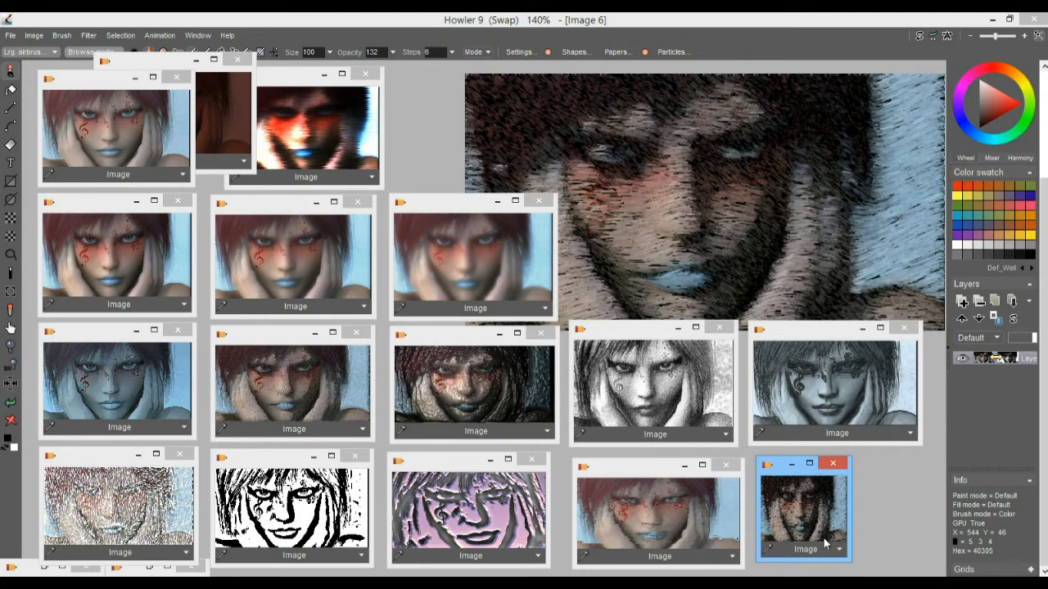
left_click_drag(852, 563, 923, 578)
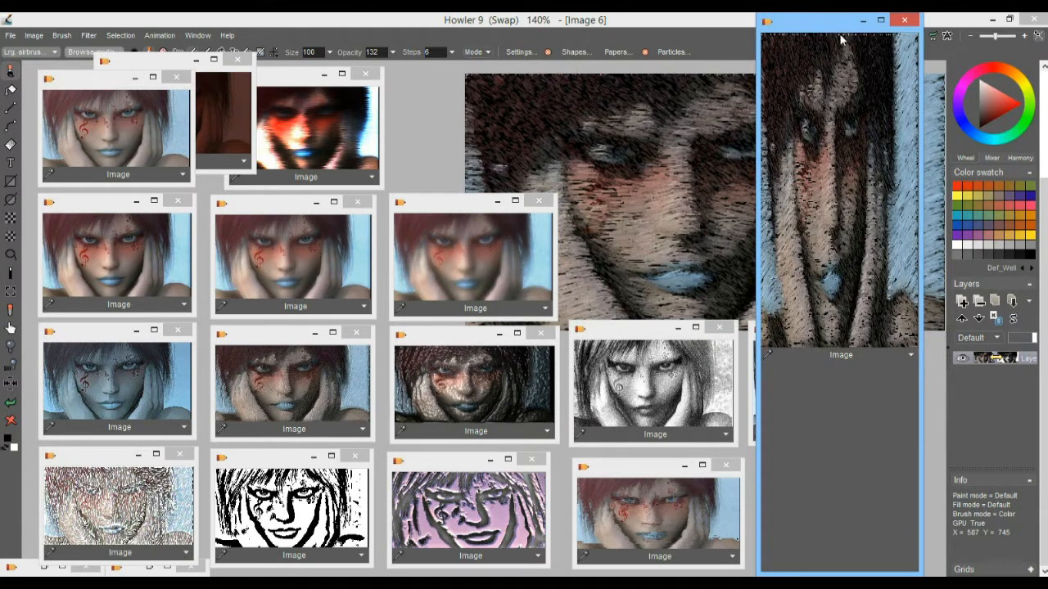
left_click_drag(834, 16, 814, 462)
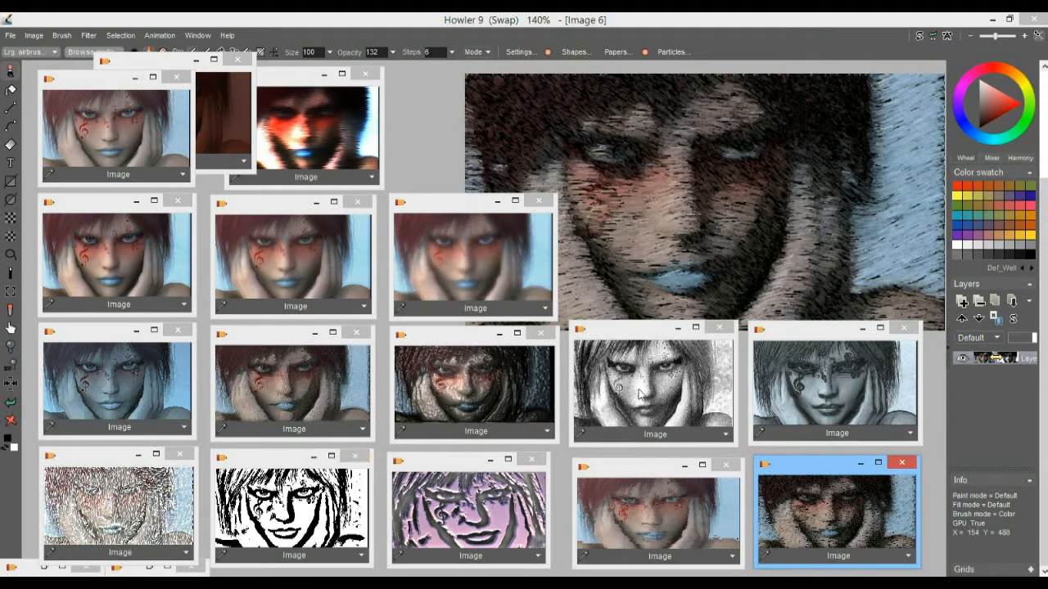
- Compare the stored rough-textured, dark embossed, grainy black-and-white and blue-grey line portraits at full size
left_click(306, 381)
left_click(485, 383)
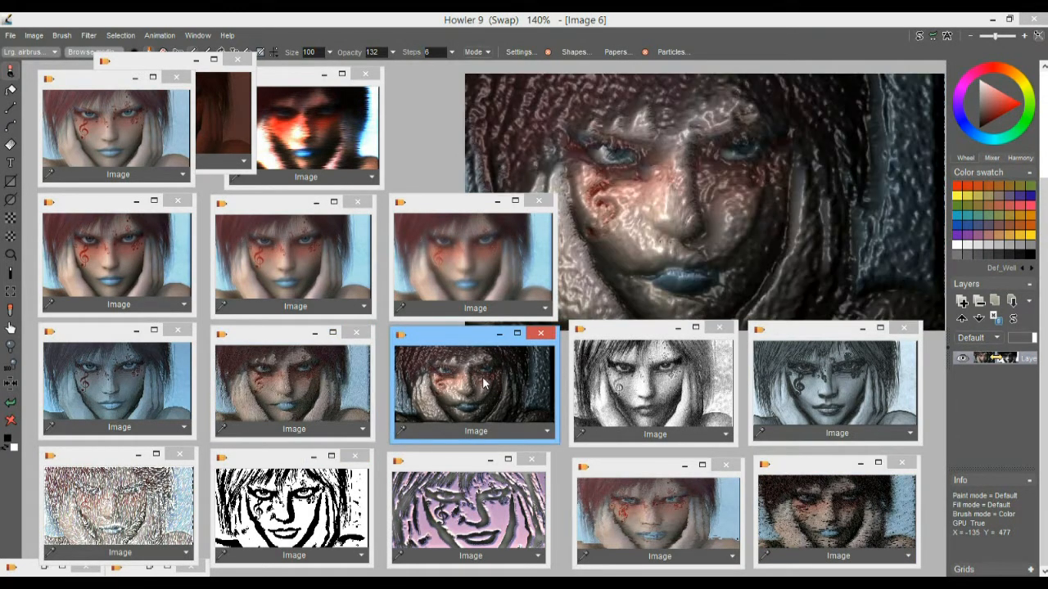
left_click(654, 388)
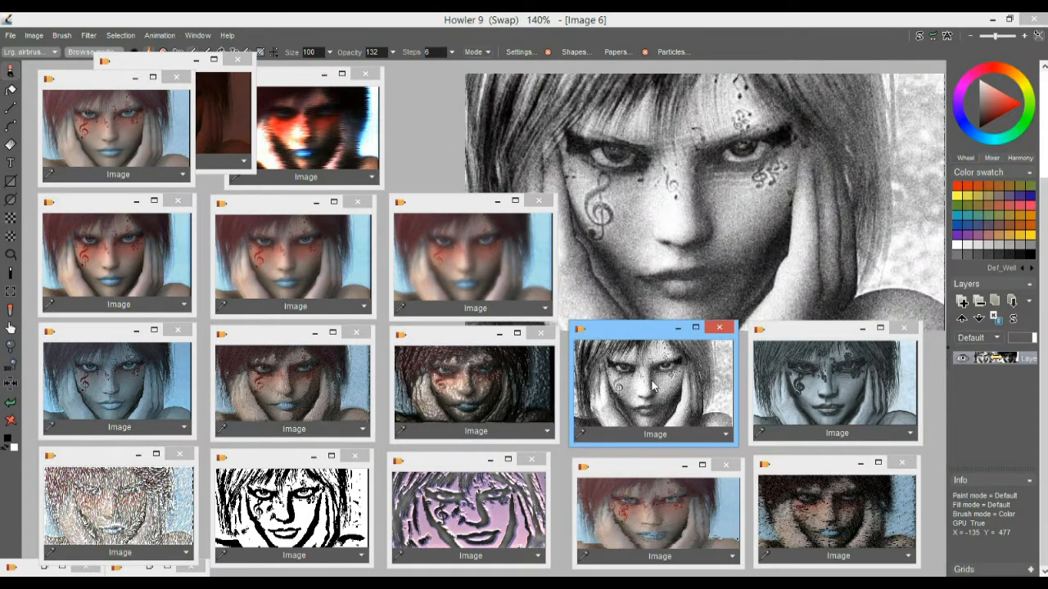
left_click(831, 388)
- Compare the stored white-stroke, black-and-white stencil, purple embossed, displaced and dark brush-stroked portraits, ending on the displaced version
left_click(158, 514)
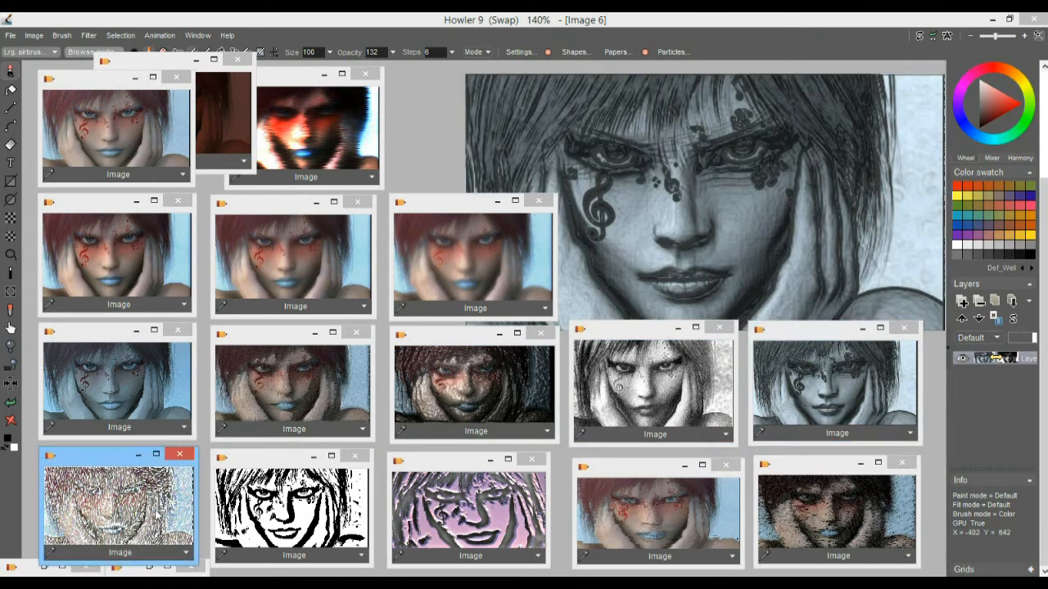
left_click(288, 510)
left_click(450, 509)
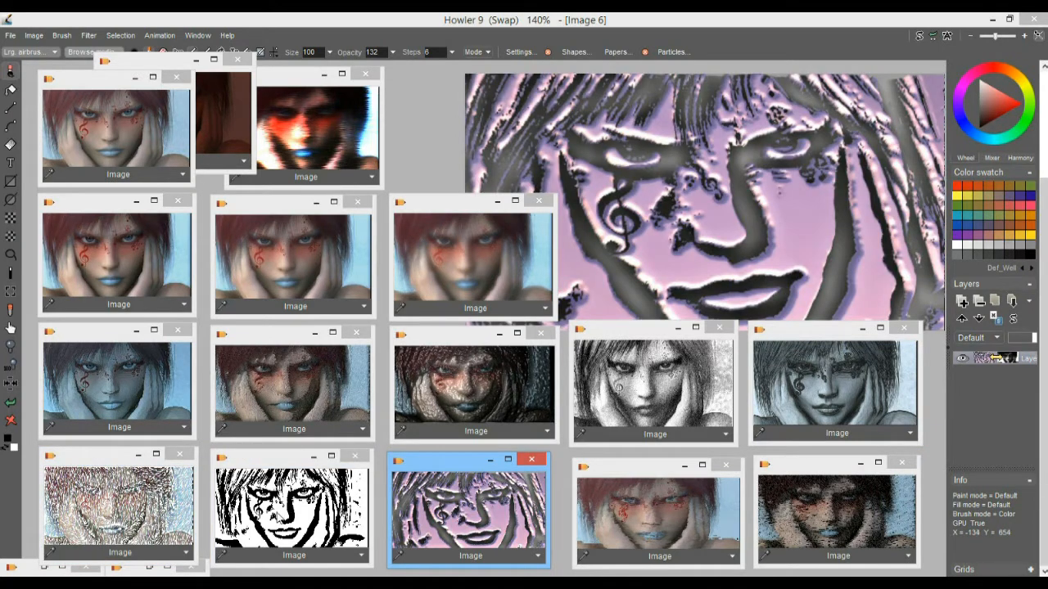
left_click(275, 518)
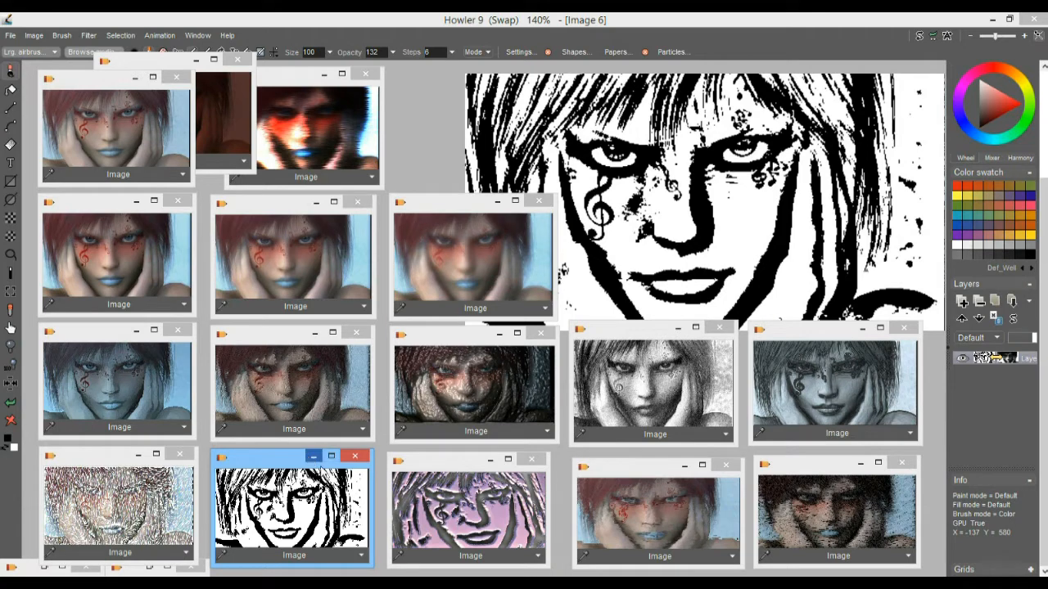
left_click(456, 496)
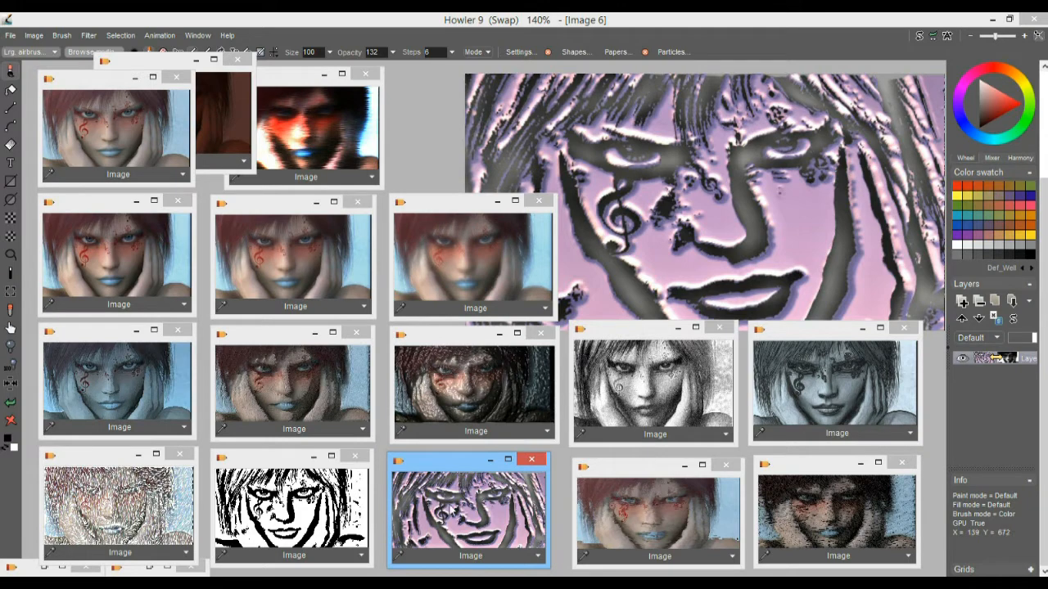
left_click(643, 504)
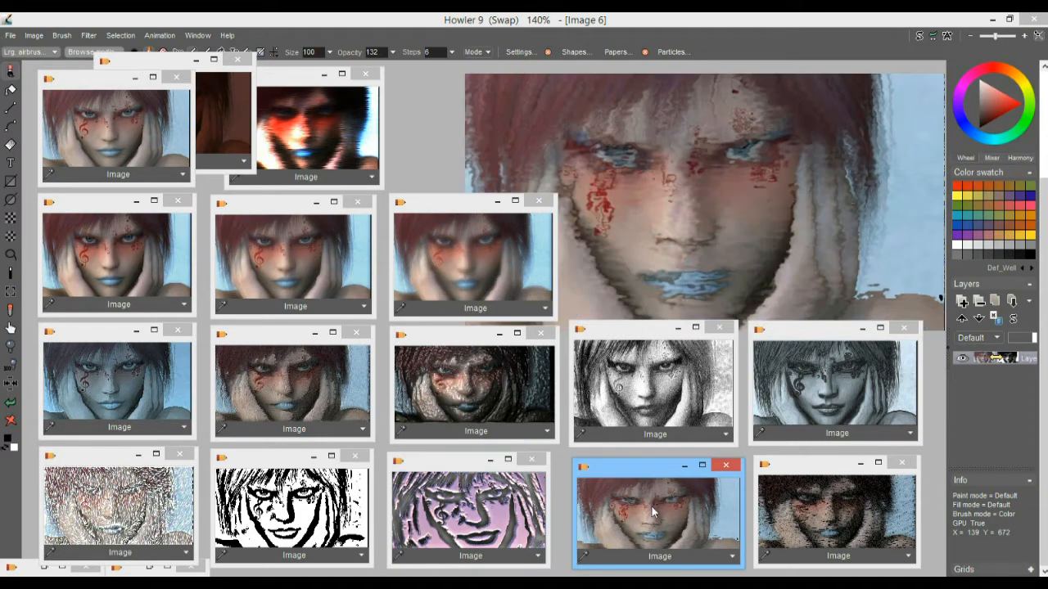
left_click(809, 524)
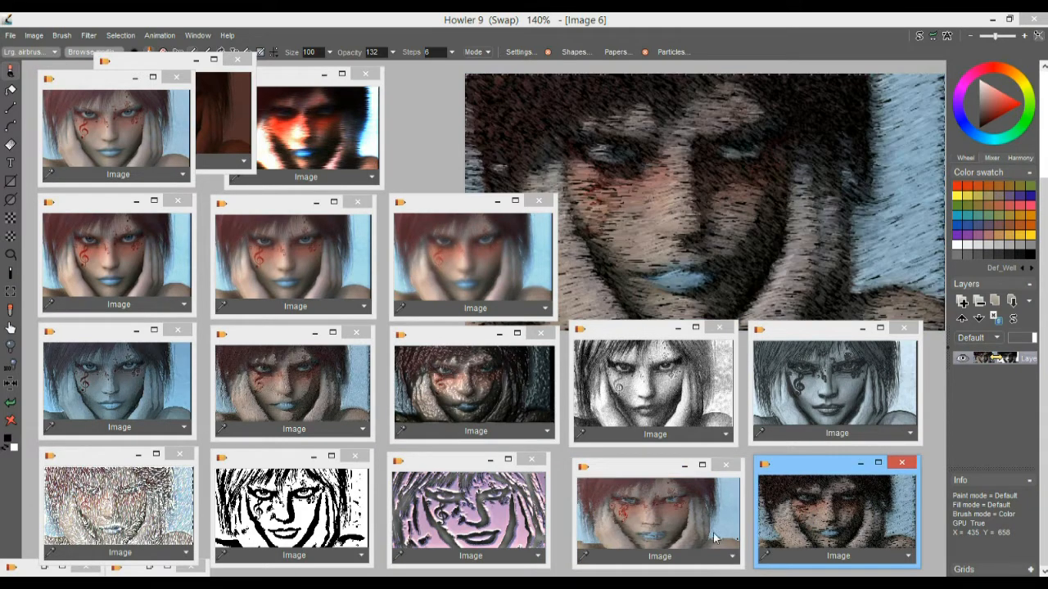
left_click(653, 530)
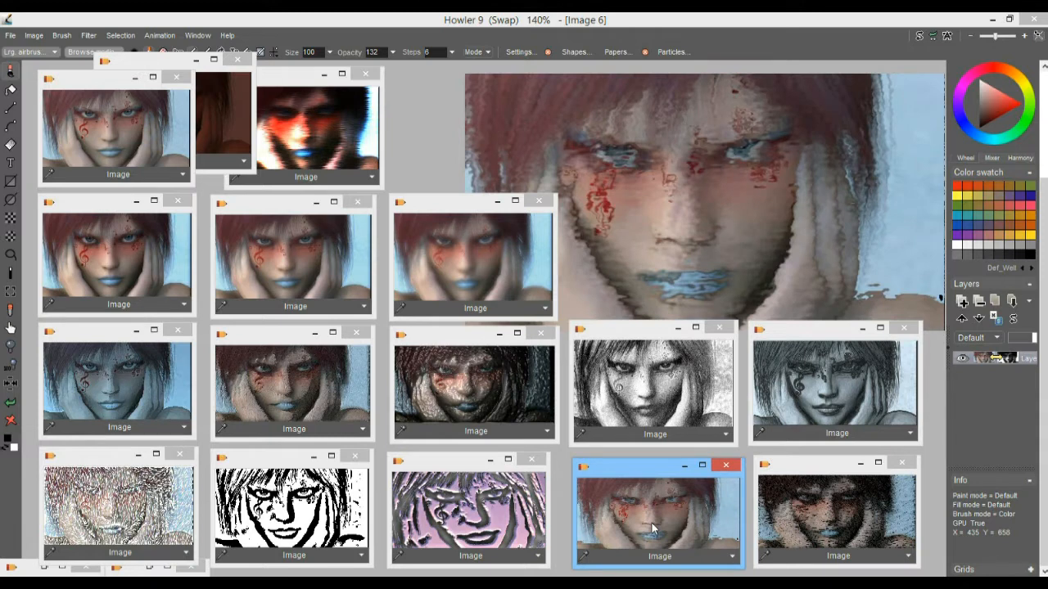
- Compare the original portrait with the displaced version at full size, leaving the original on the canvas
left_click(157, 127)
left_click(647, 528)
left_click(128, 111)
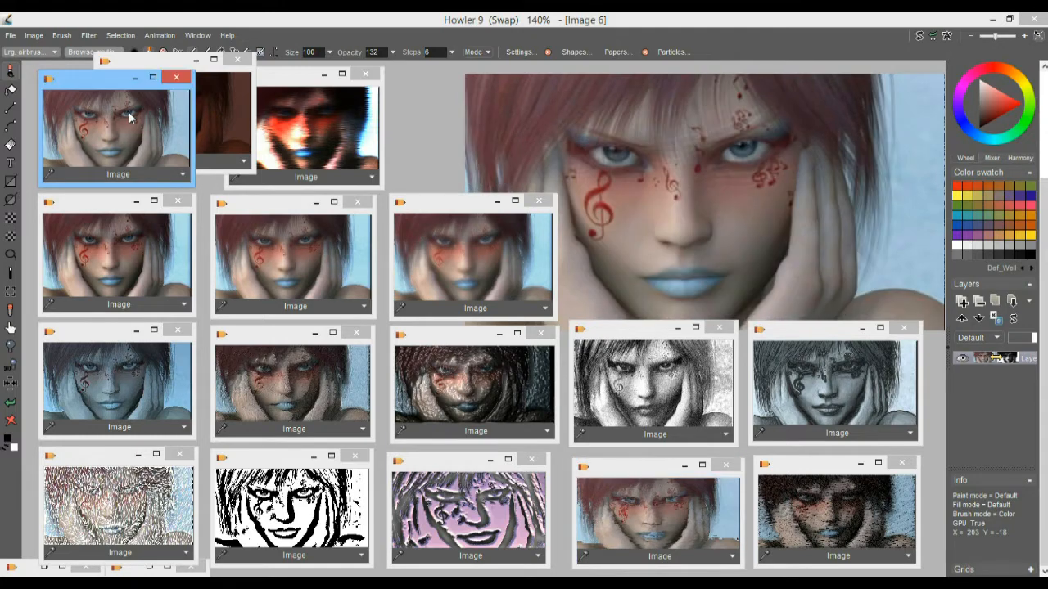
- Create a 4-frame animation at 30 fps, initialised as copies of the current frame
left_click(161, 36)
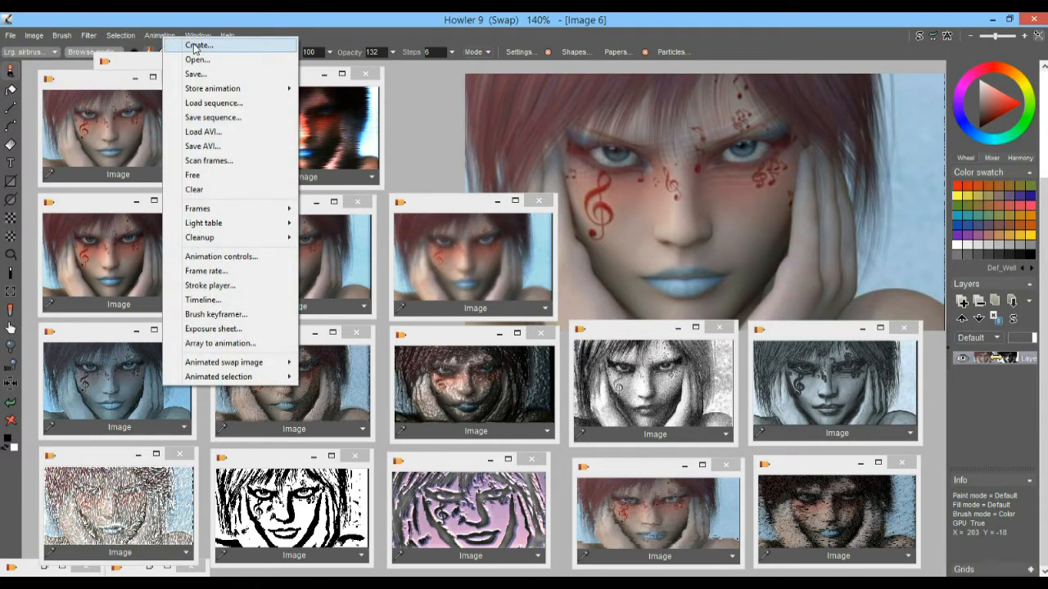
left_click(195, 46)
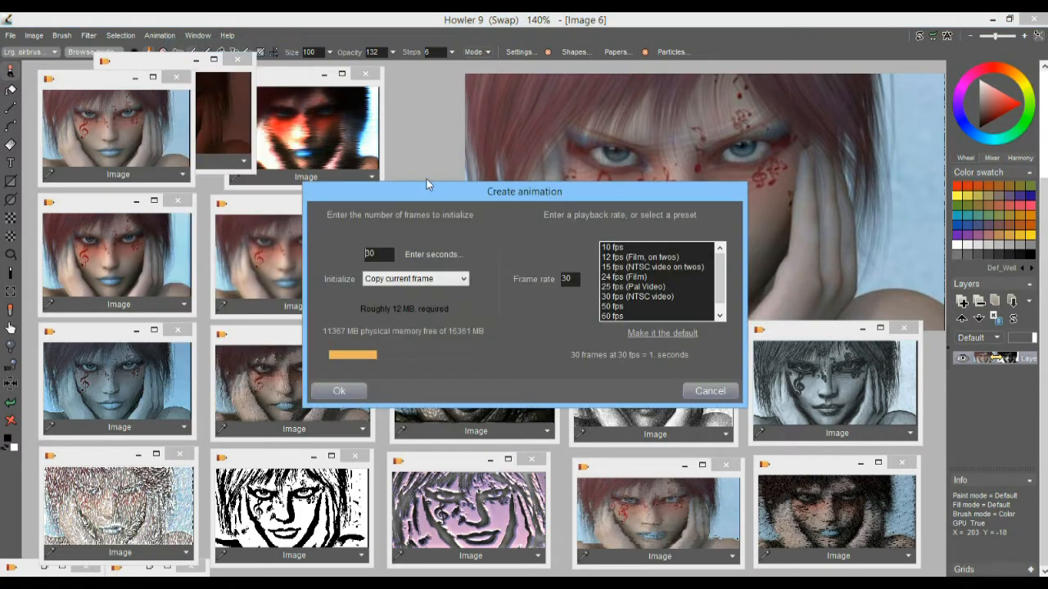
left_click_drag(385, 255, 299, 272)
type("4")
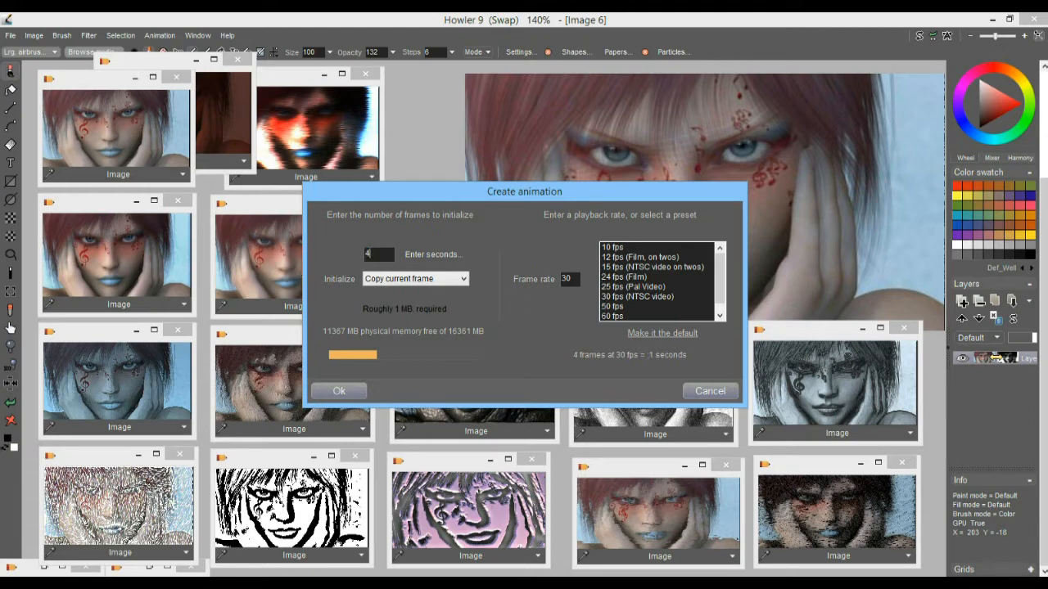
left_click(339, 391)
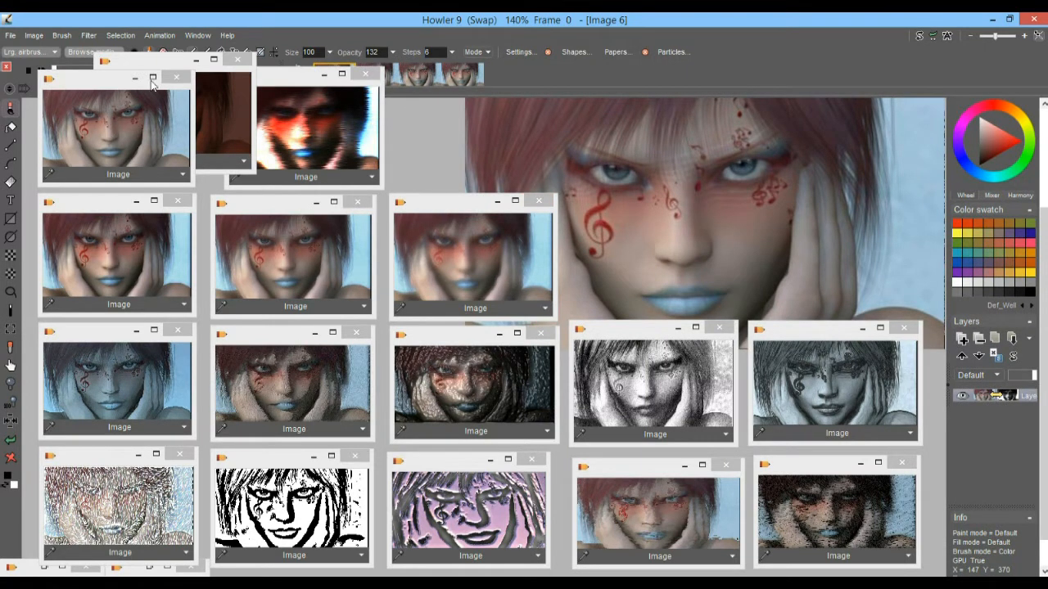
- Minimise the dark stored image and move the original and high-contrast portrait windows clear of the animation frame strip
left_click(197, 61)
left_click_drag(273, 82, 261, 133)
left_click_drag(92, 79, 90, 124)
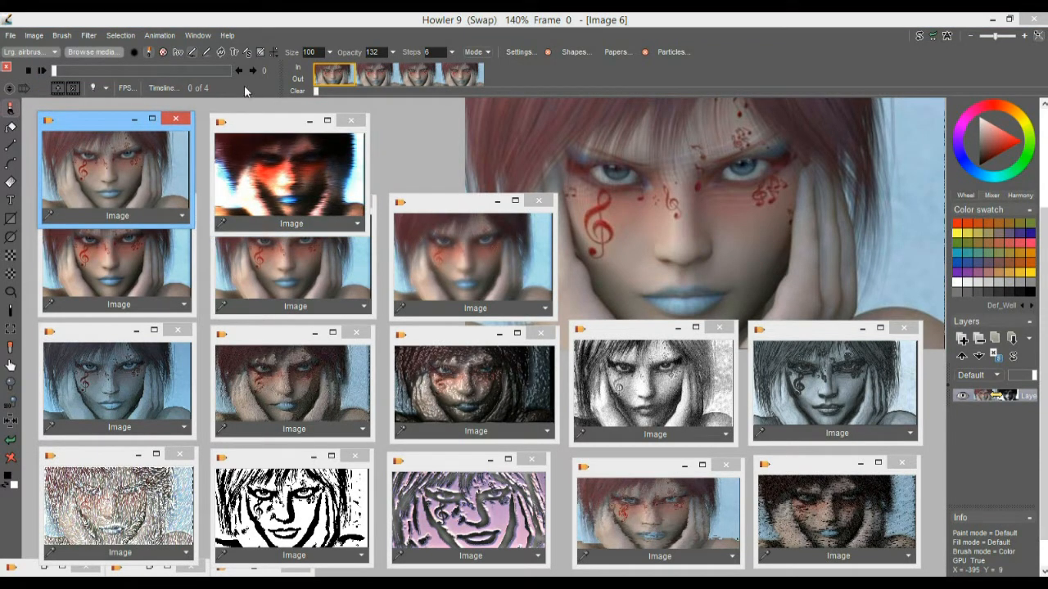
- Step through the animation's four frames to examine their content
left_click(374, 79)
left_click(414, 78)
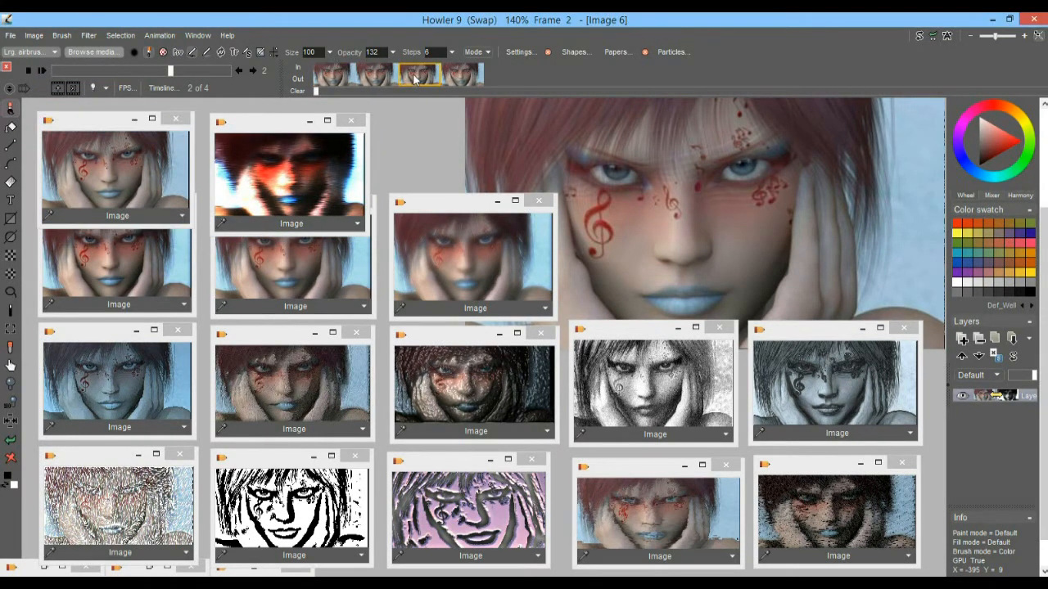
left_click(464, 79)
left_click(336, 76)
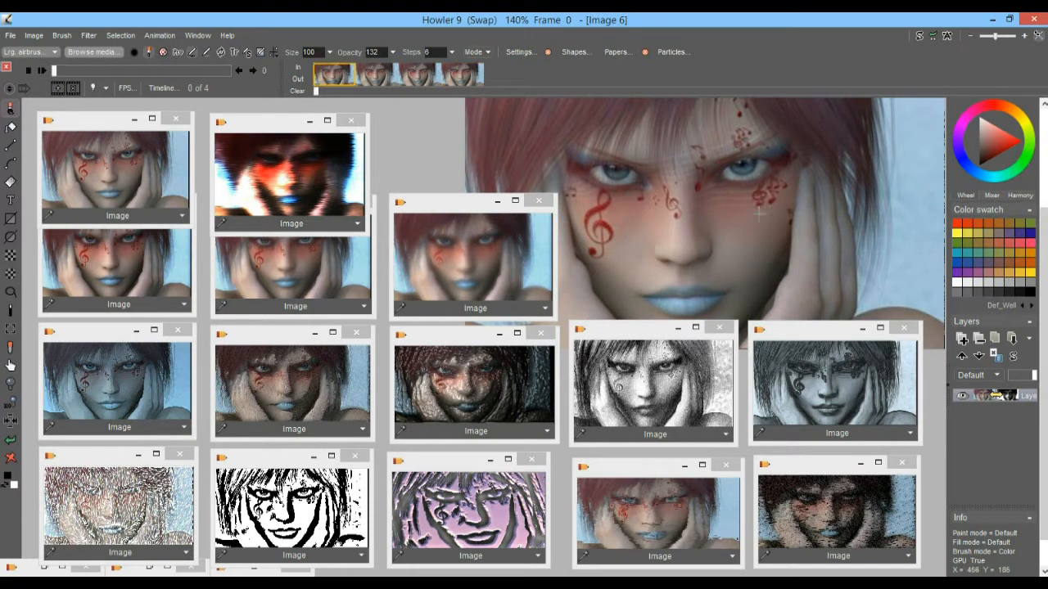
left_click(379, 80)
- Place the stored displaced portrait into animation frames 2 and 3
left_click(418, 76)
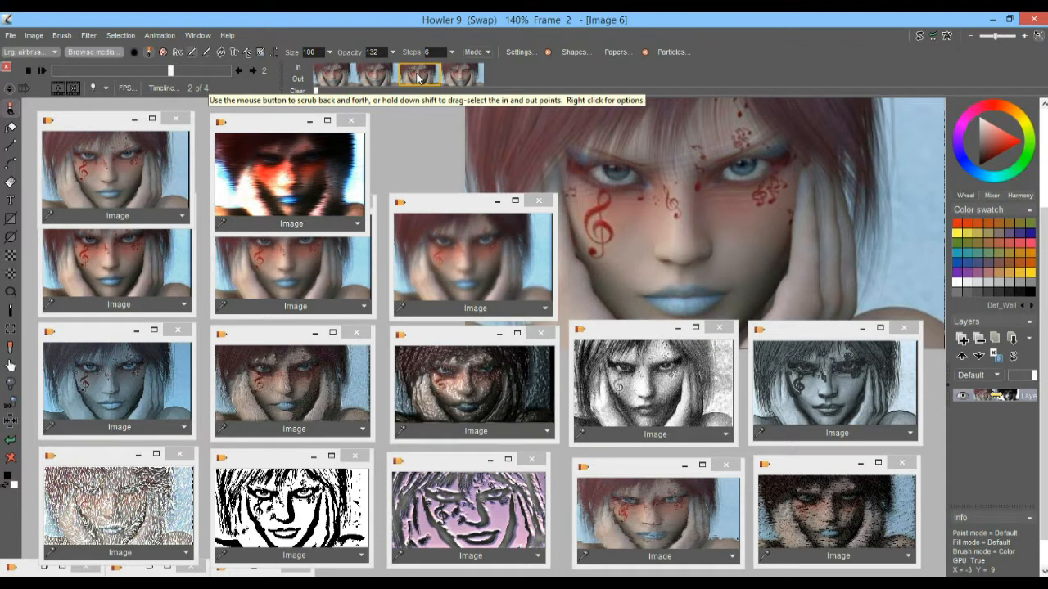
left_click(676, 524)
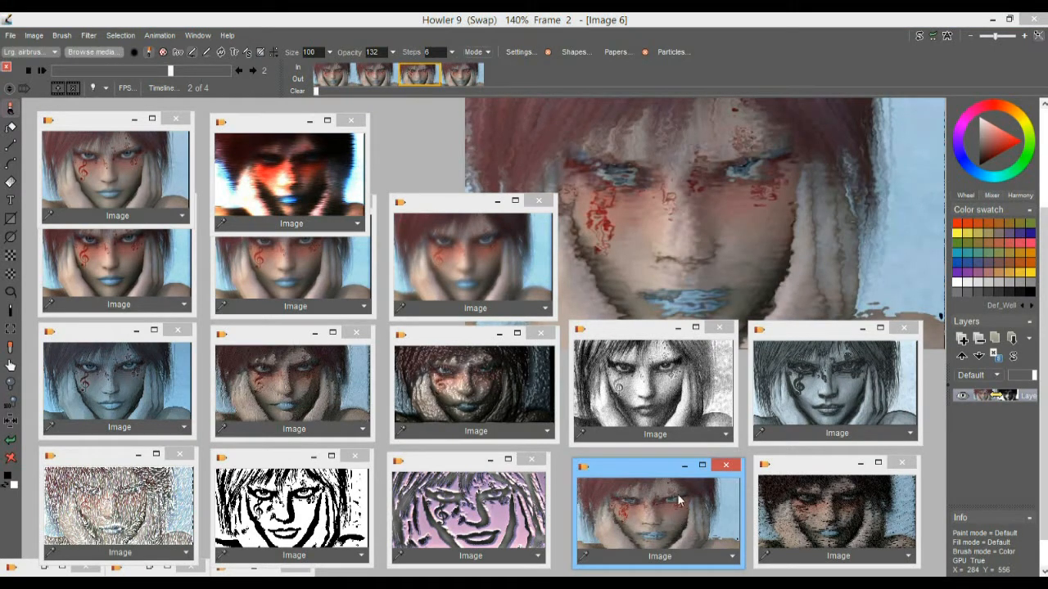
left_click(463, 75)
left_click(667, 507)
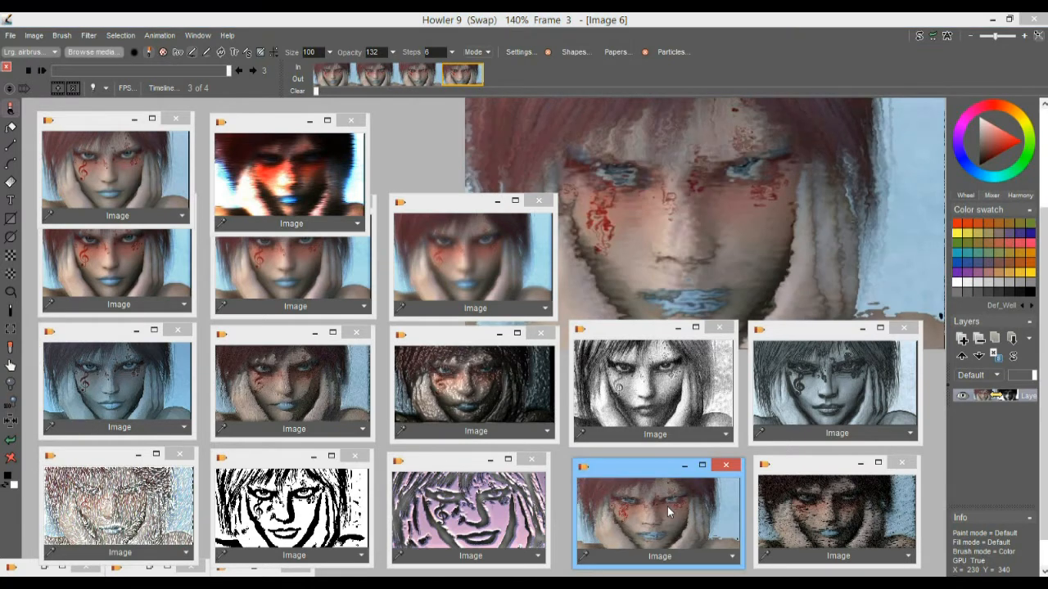
- Flip back and forth through the animation frames to compare the original and displaced portraits, ending on frame 0
left_click(419, 80)
left_click(453, 72)
left_click(396, 73)
left_click(346, 76)
left_click(375, 74)
left_click(416, 72)
left_click(467, 73)
left_click(417, 74)
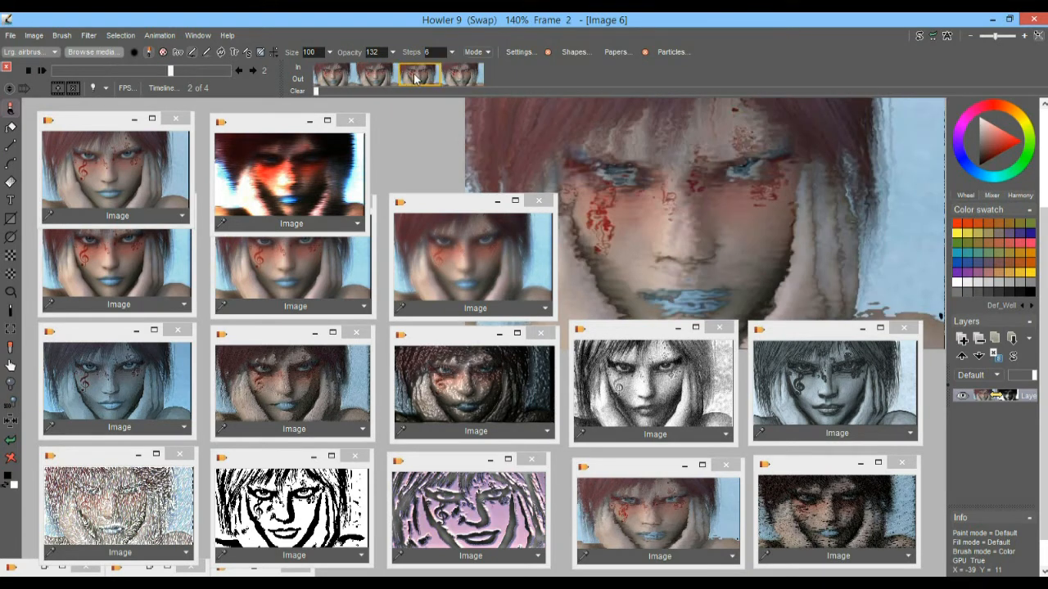
left_click(382, 75)
left_click(331, 75)
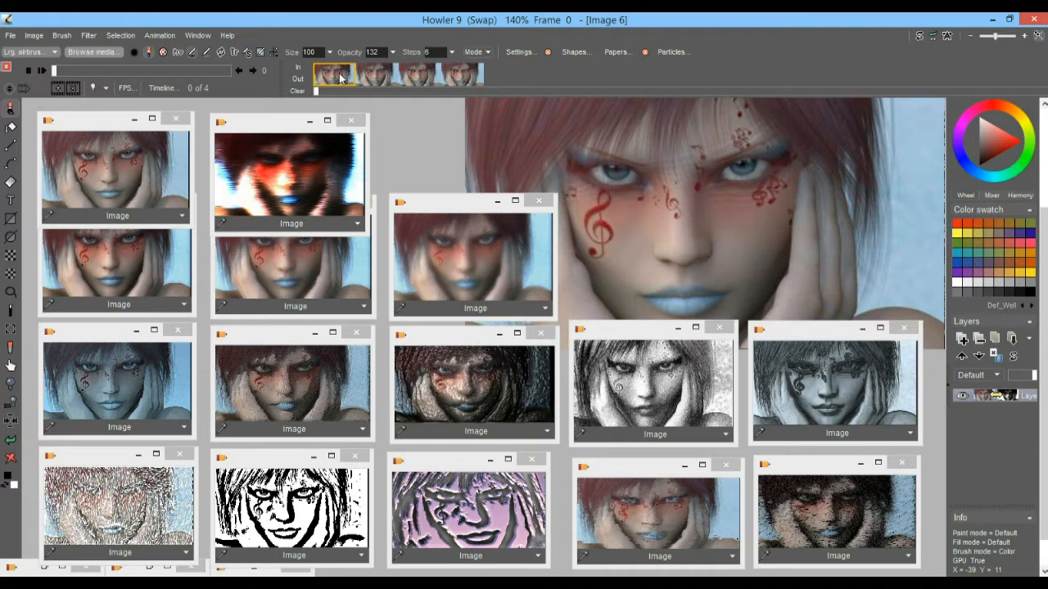
- Replace frame 1 with the stored high-contrast blurred portrait and frame 3 with the black-and-white ink portrait
left_click(375, 77)
left_click(417, 75)
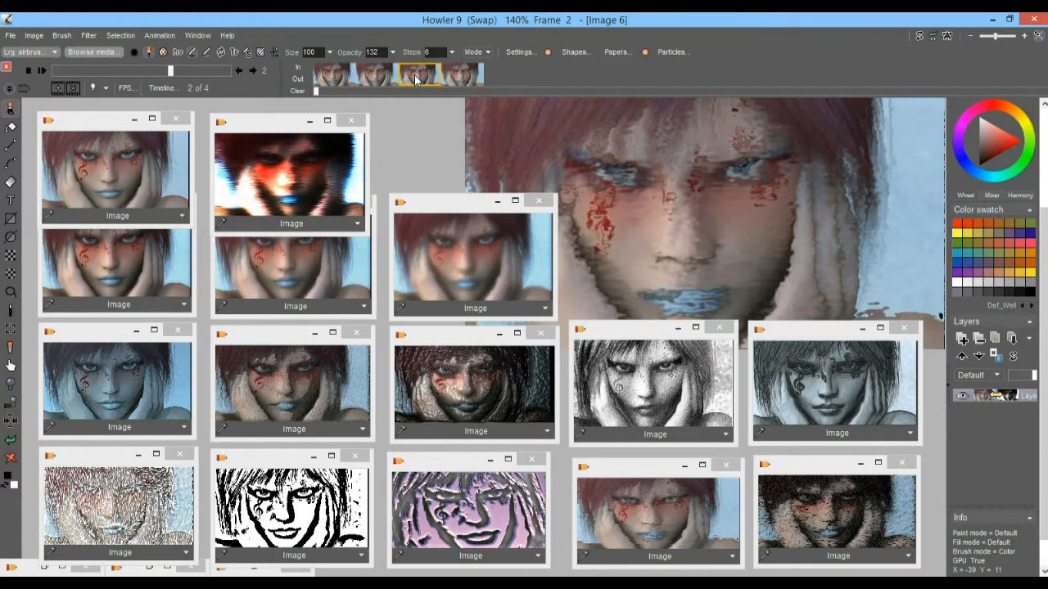
left_click(371, 77)
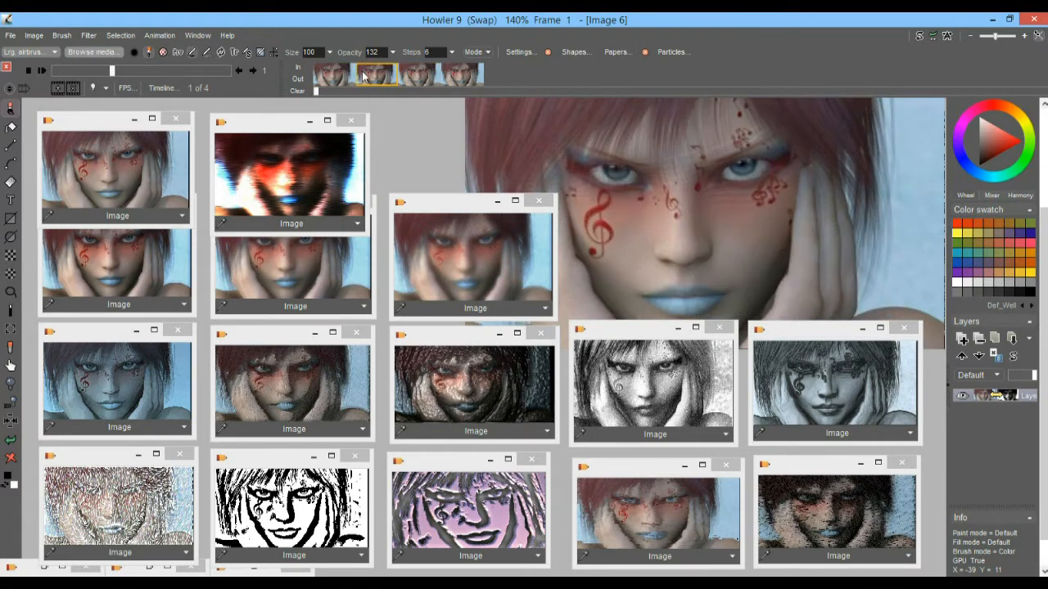
left_click(285, 175)
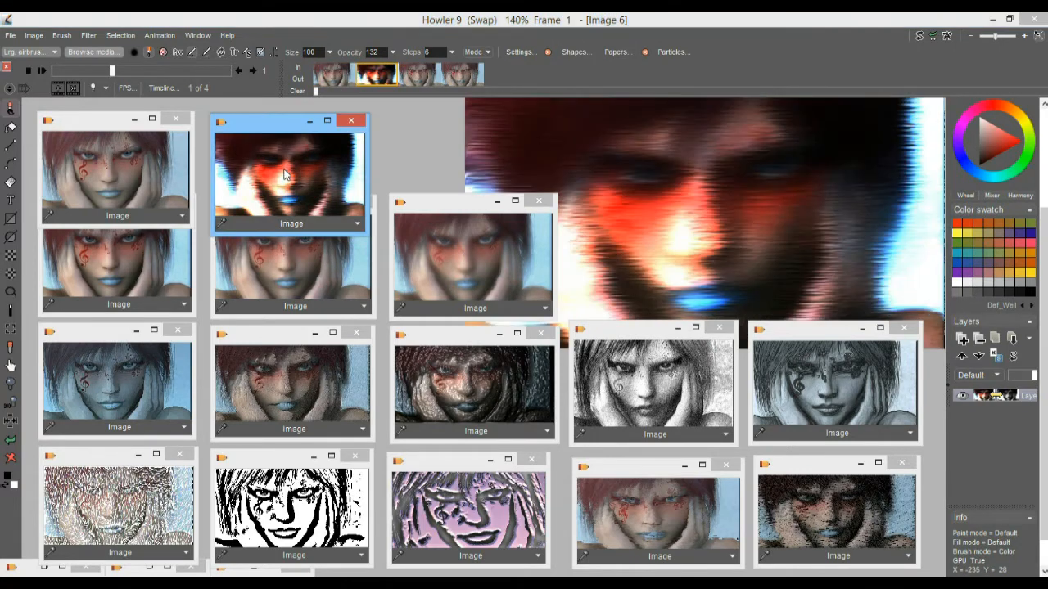
left_click(420, 76)
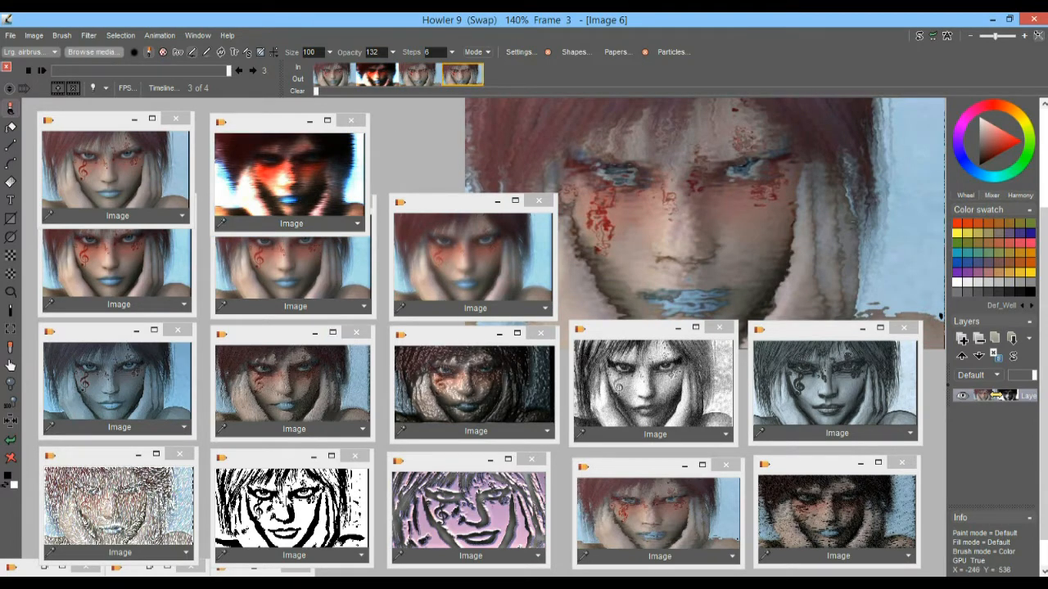
left_click(289, 501)
left_click_drag(176, 72, 74, 71)
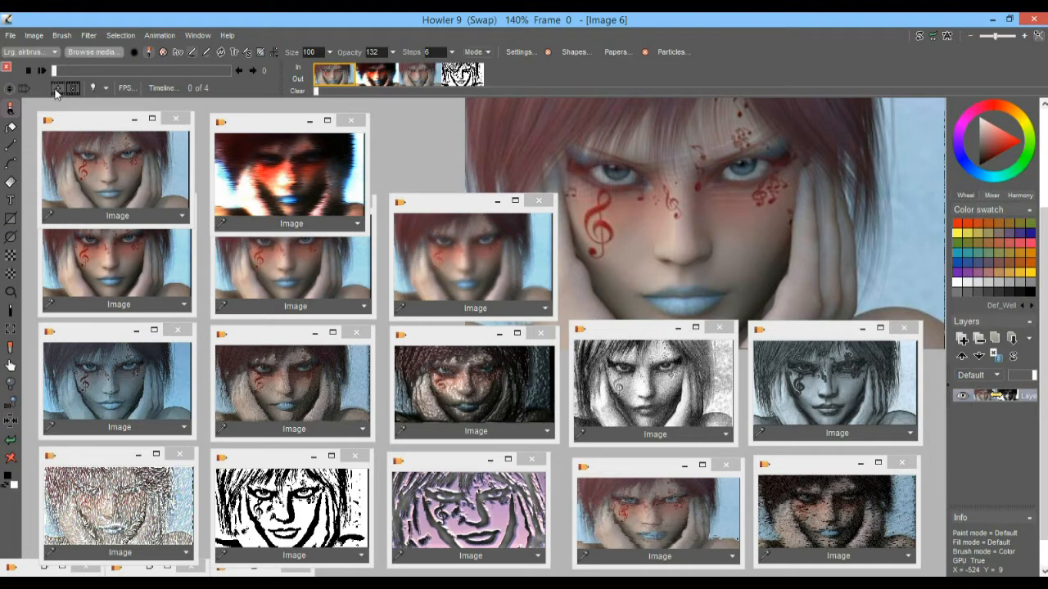
- Play the four-frame animation and set its playback frame rate to 2 fps
left_click(43, 72)
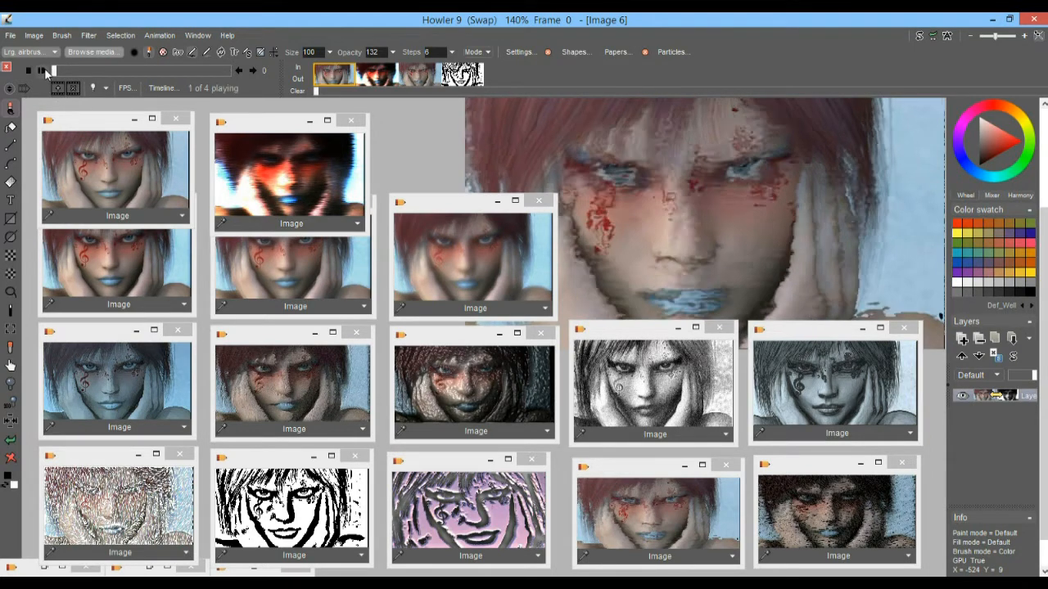
left_click(125, 89)
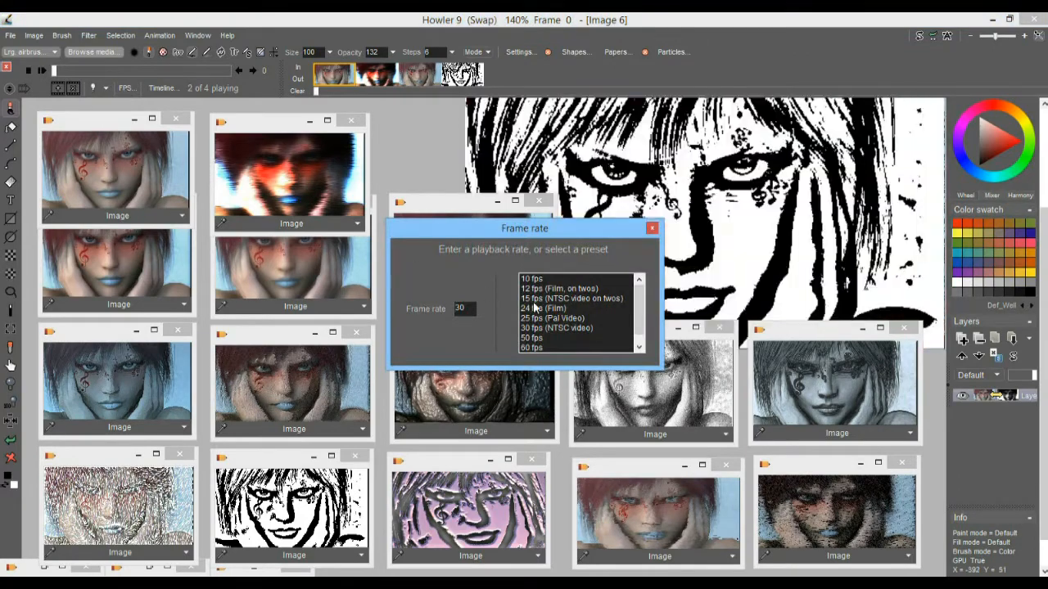
left_click_drag(472, 309, 419, 306)
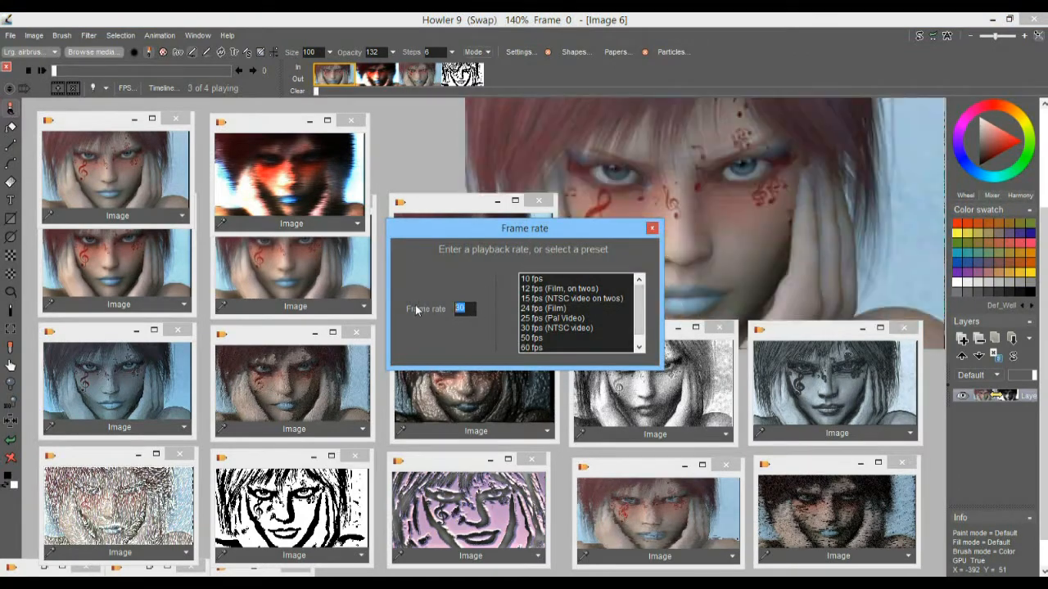
type("1")
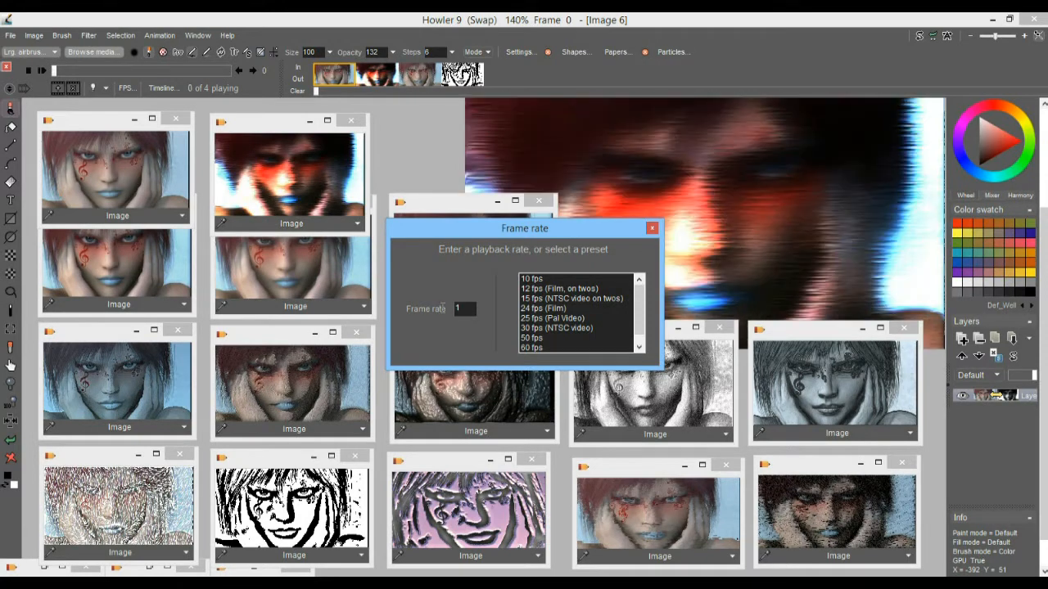
left_click_drag(463, 308, 440, 309)
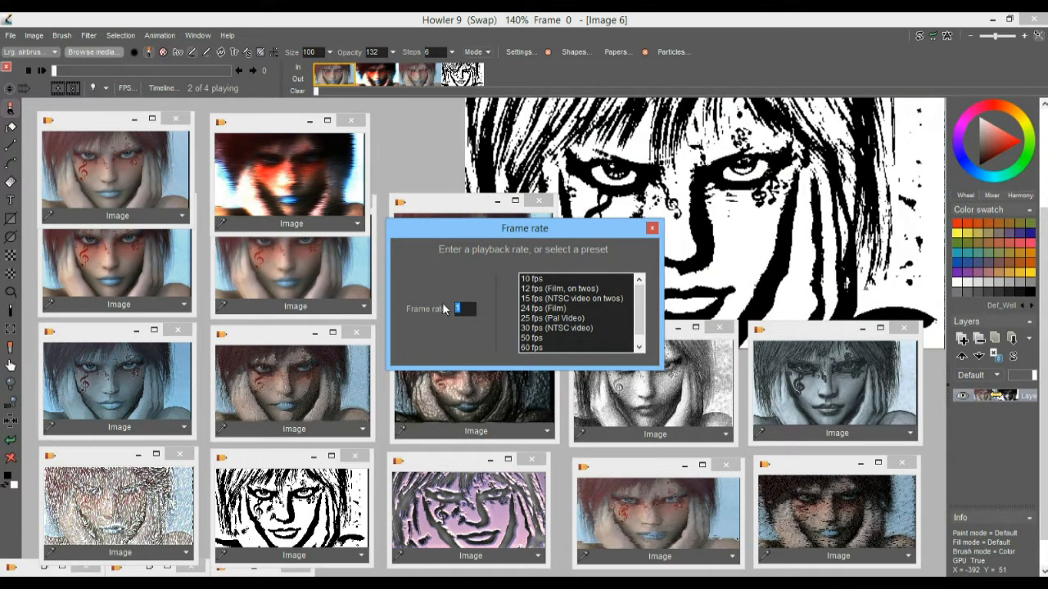
type("2")
key("Return")
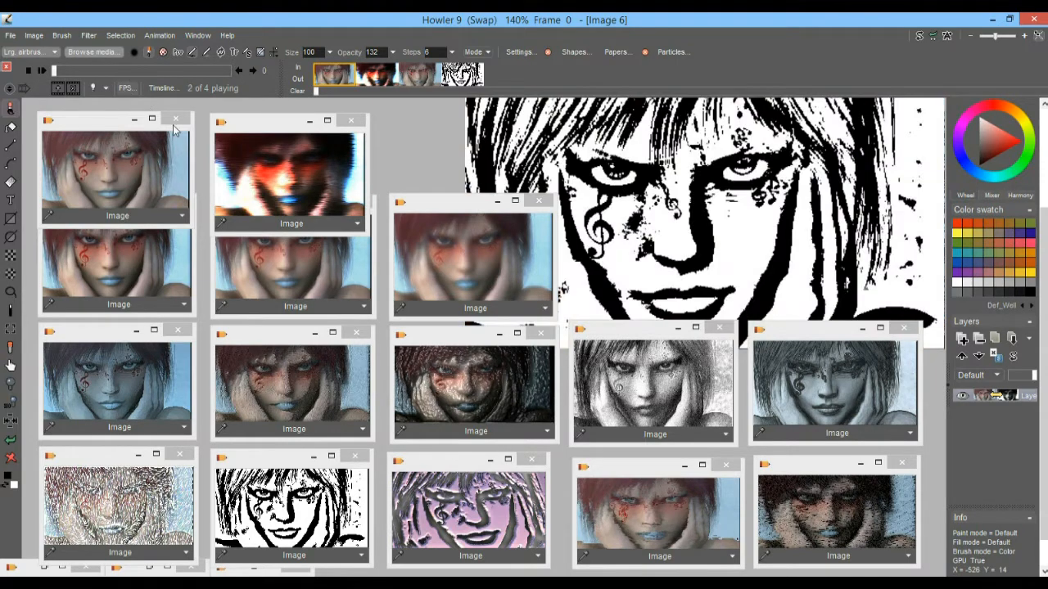
- Set the playback rate to the 30 fps (NTSC video) preset and stop the animation
left_click(126, 88)
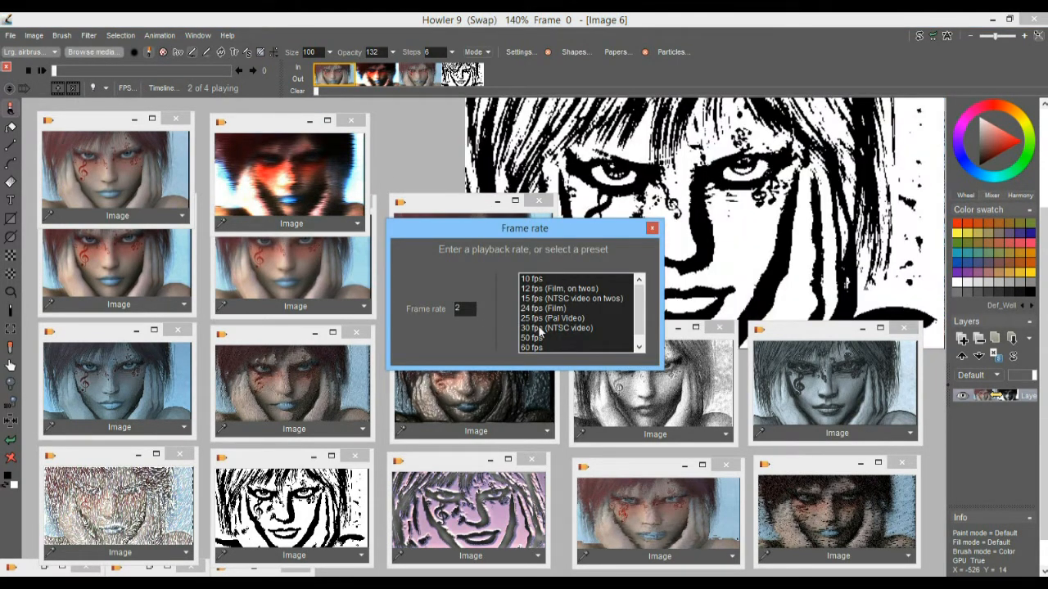
left_click(541, 328)
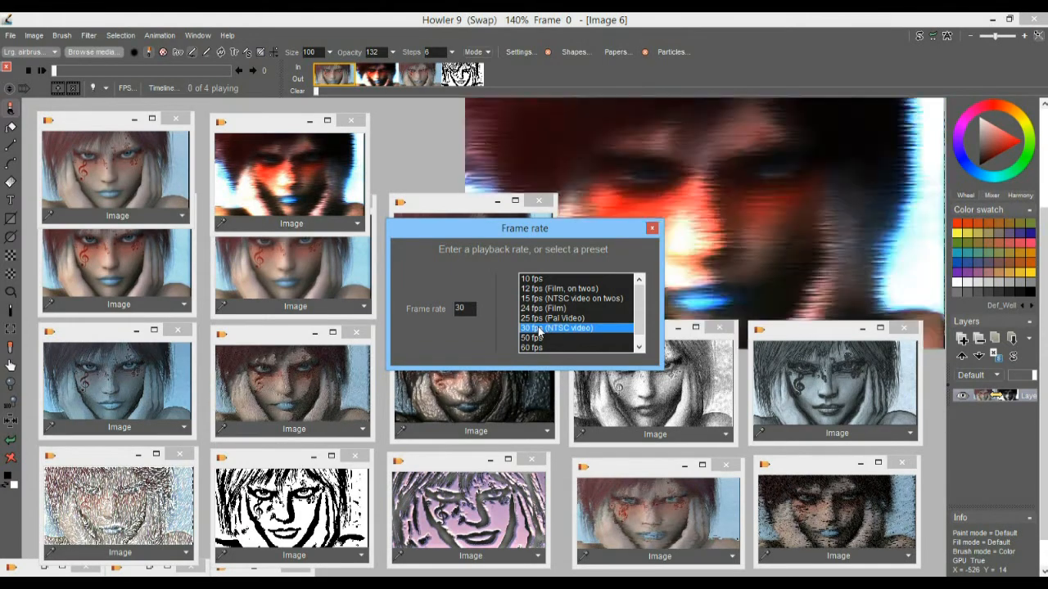
left_click(650, 230)
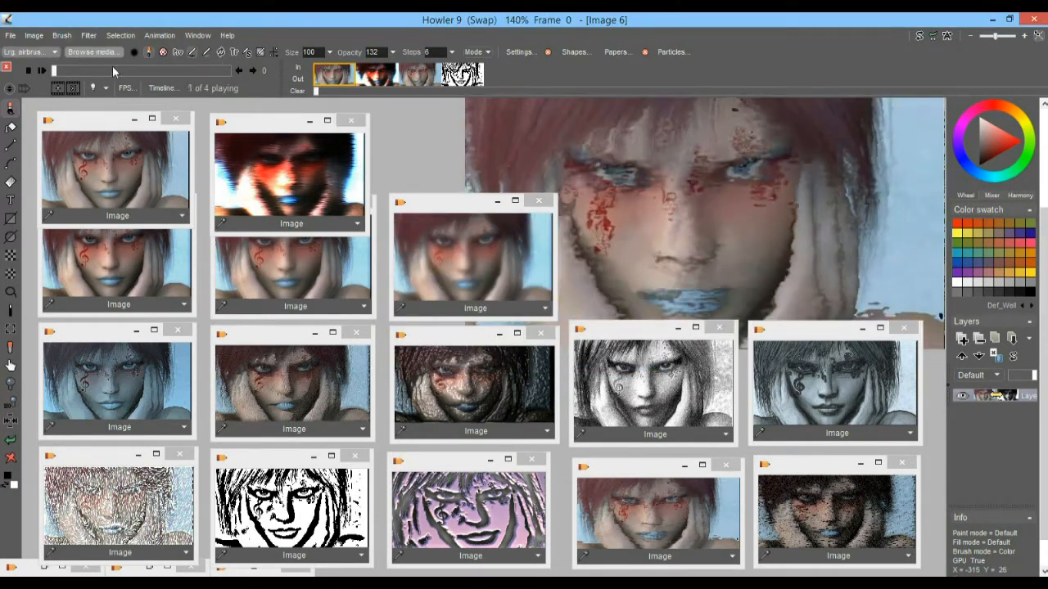
left_click(69, 71)
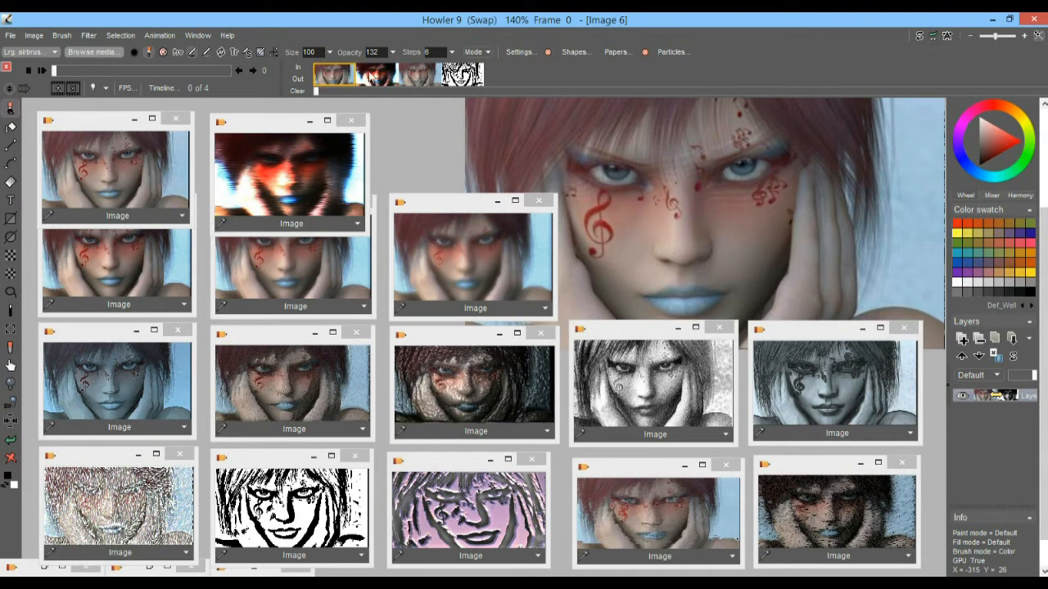
- Replace frame 1 with the stored original portrait and frame 3 with the stored painterly version
left_click(375, 75)
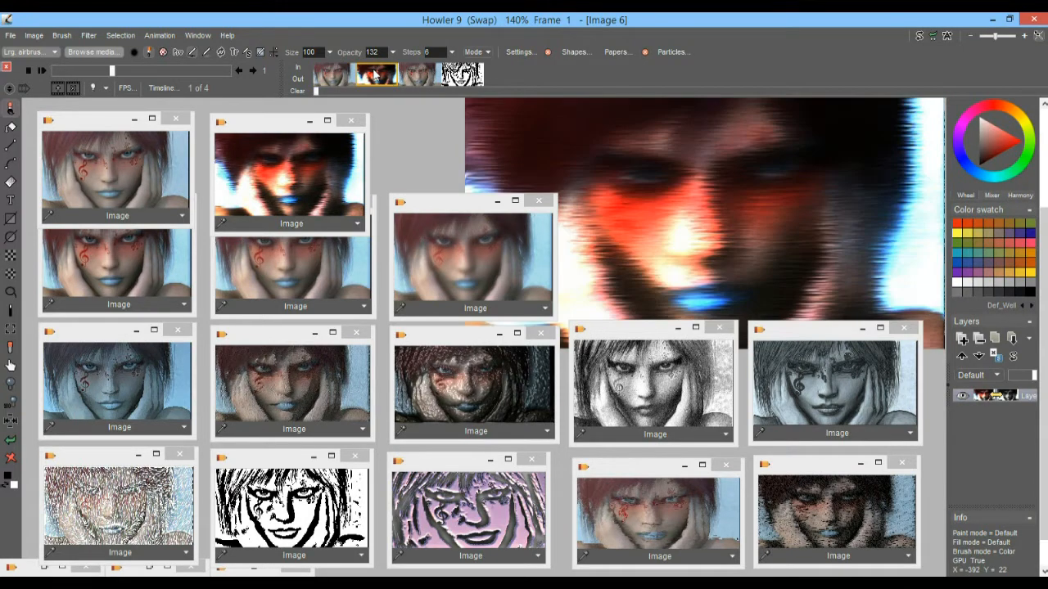
left_click(111, 170)
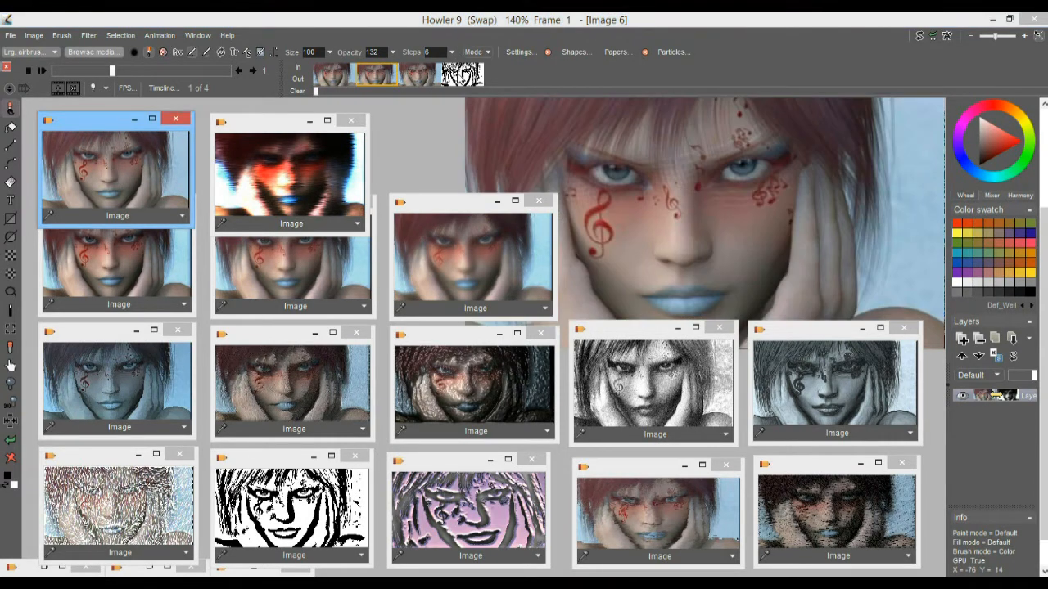
left_click(459, 75)
left_click(661, 528)
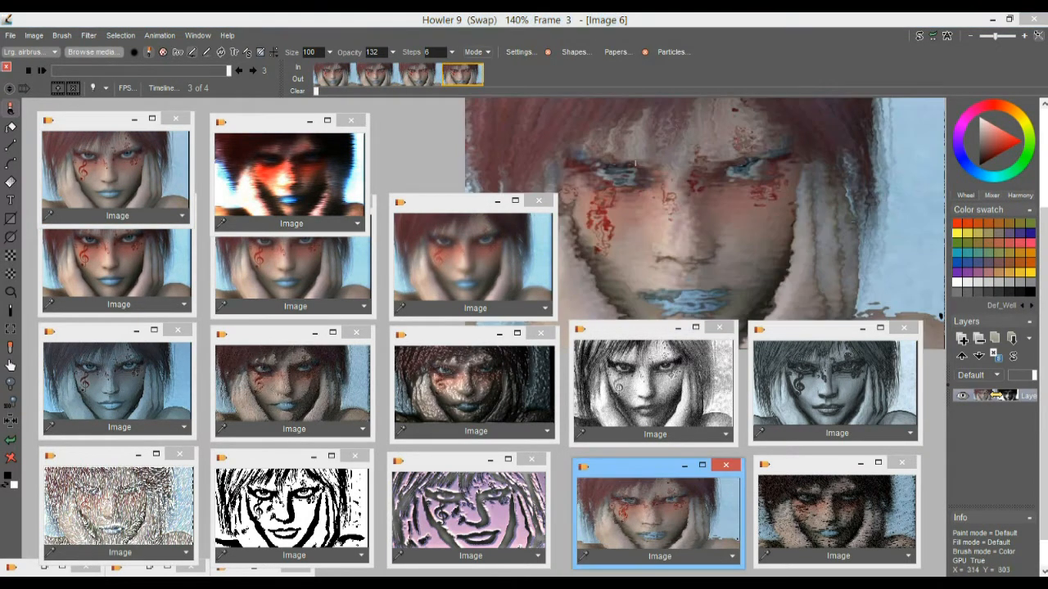
- Compare the four animation frames and review the available frame editing commands
left_click_drag(339, 79, 477, 76)
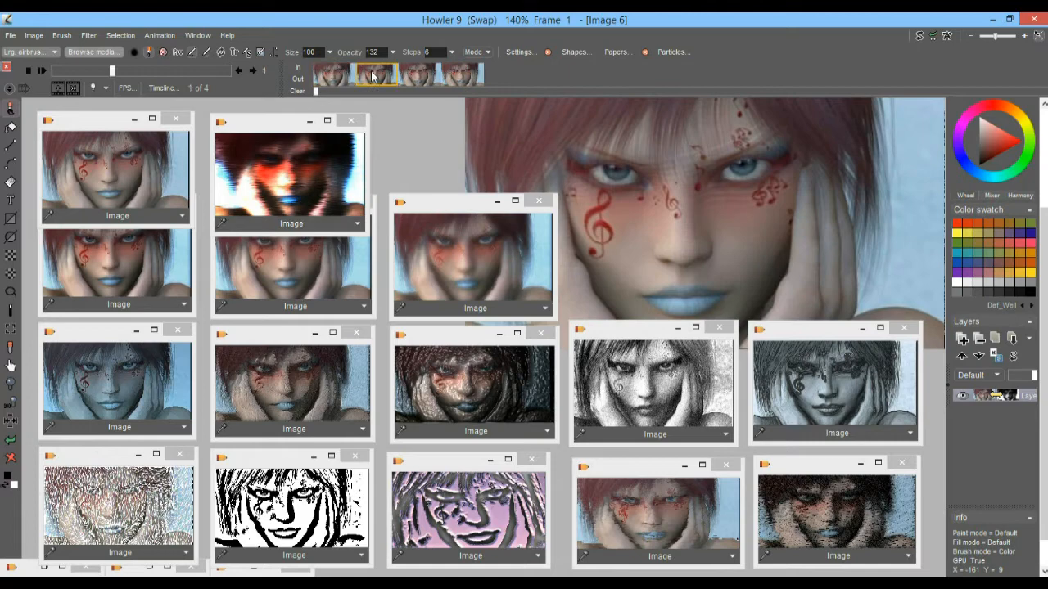
right_click(341, 79)
left_click_drag(339, 79, 452, 84)
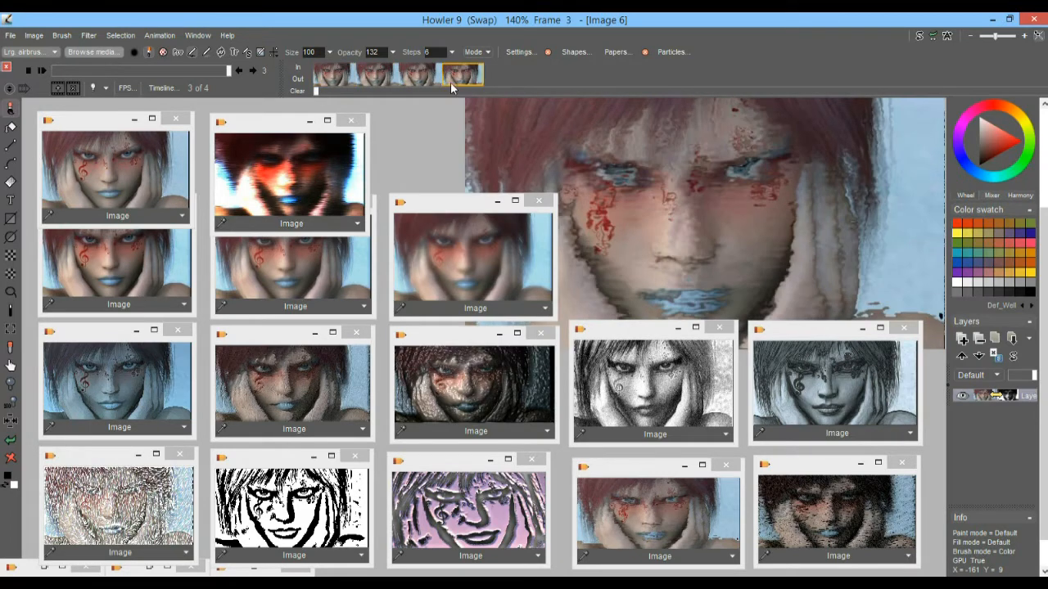
left_click(159, 35)
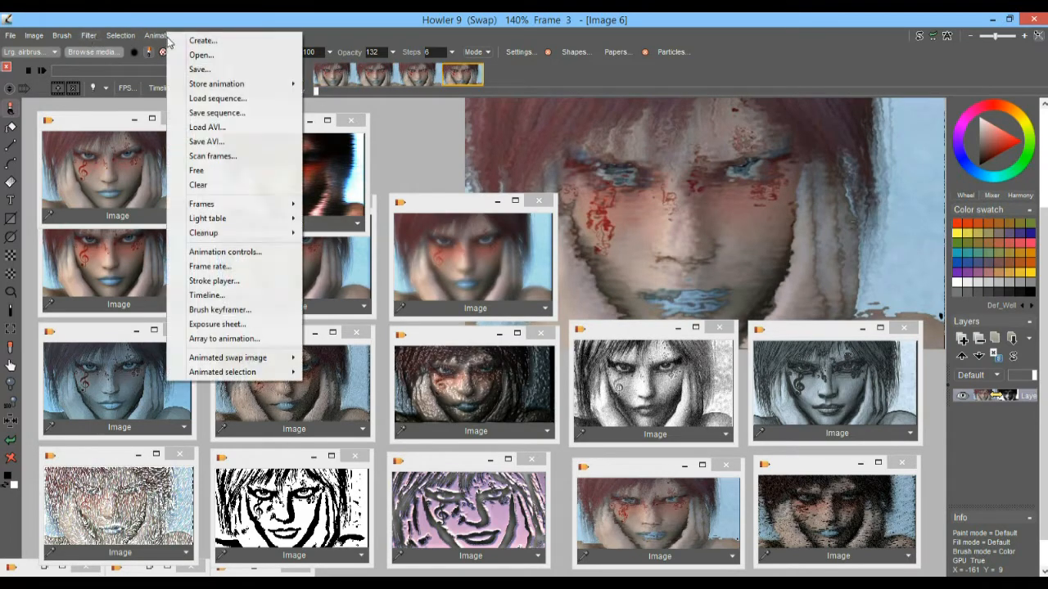
mouse_move(230, 206)
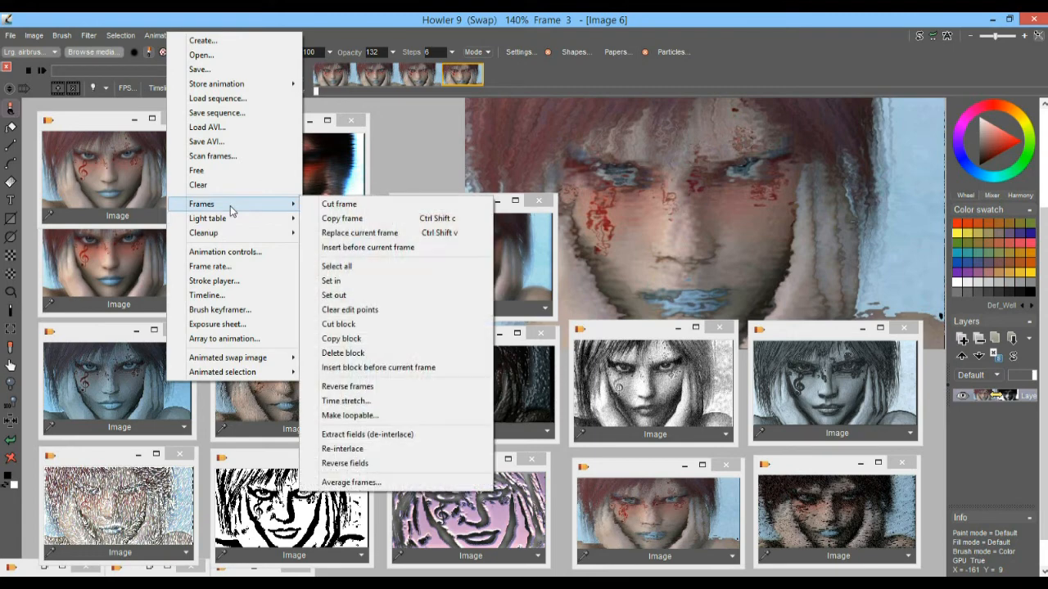
left_click(374, 76)
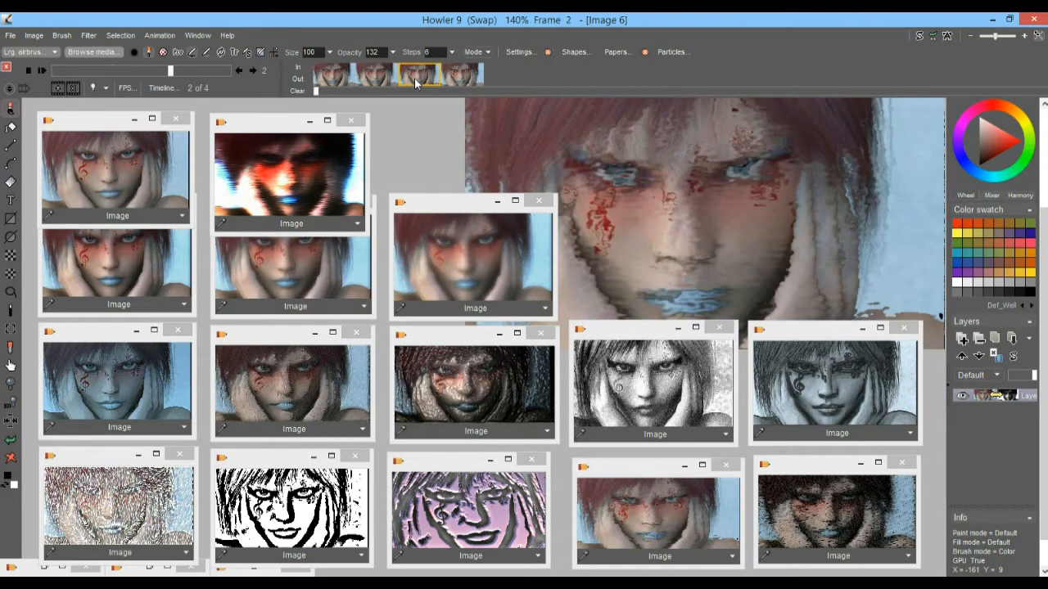
right_click(391, 80)
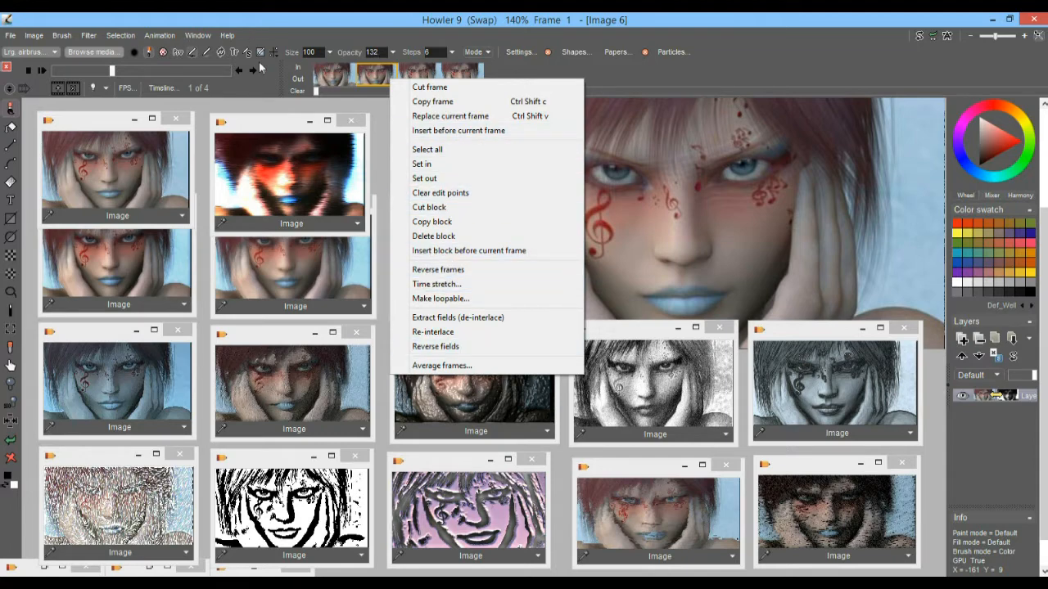
- Store the current animation to disc and place its DWA thumbnail window beside the other stored images
left_click(160, 36)
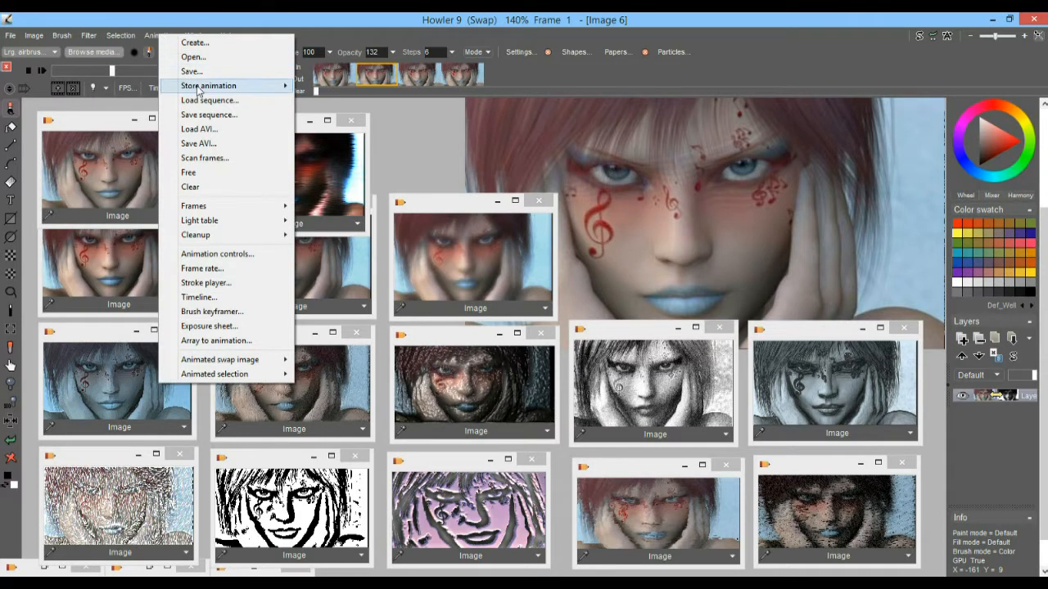
mouse_move(201, 88)
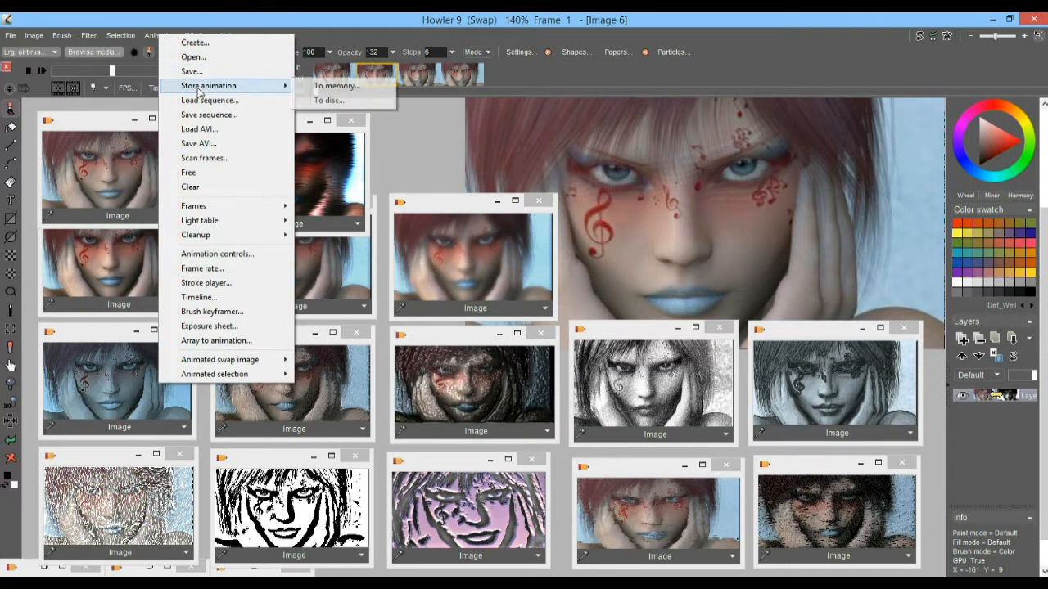
left_click(334, 103)
left_click_drag(796, 362, 919, 430)
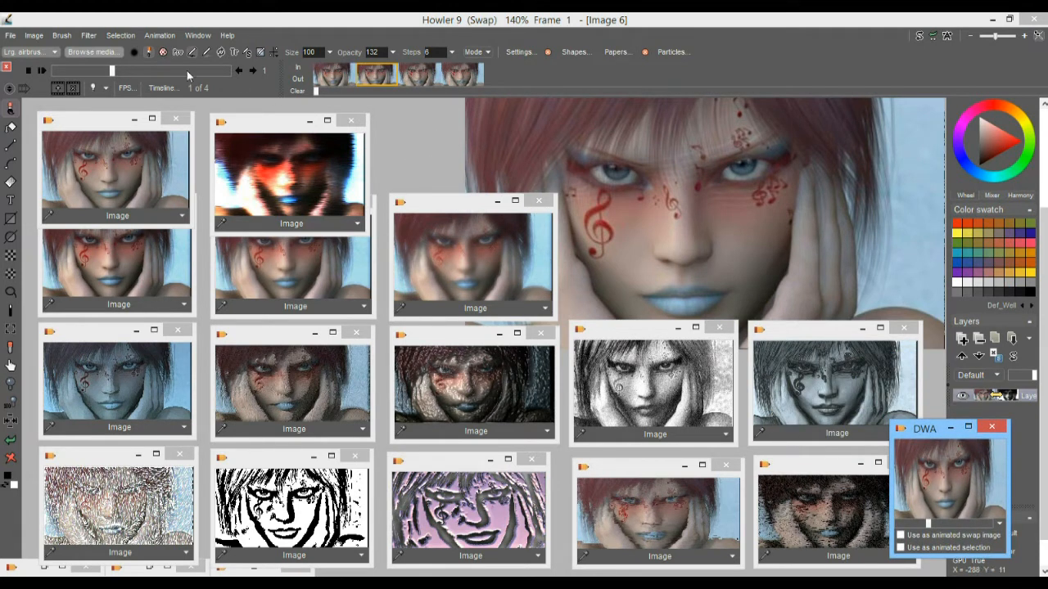
- Time-stretch the animation to 120 frames with frame blending turned off
left_click(153, 38)
left_click(153, 36)
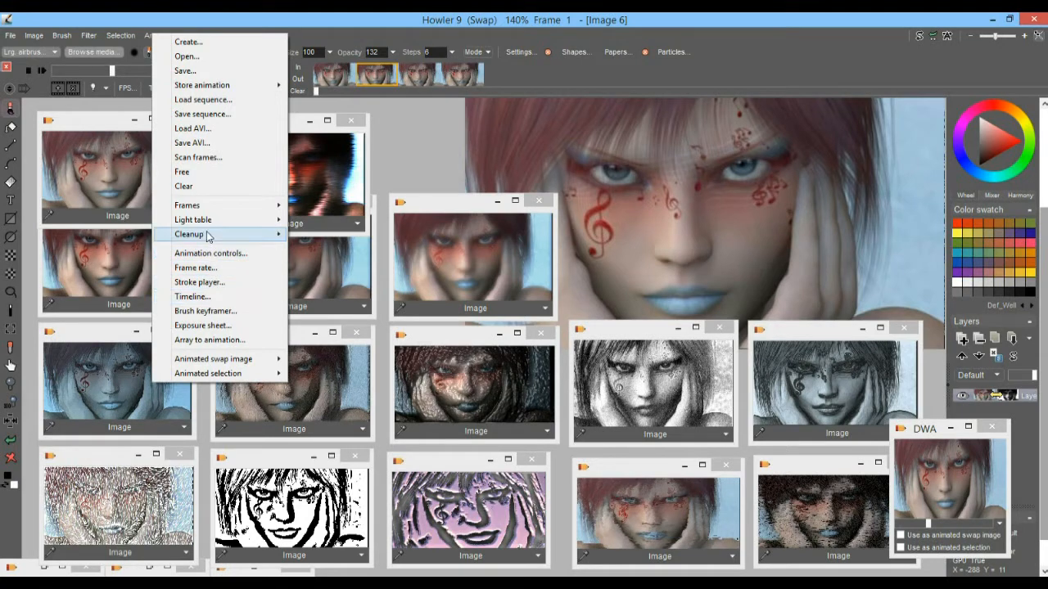
mouse_move(215, 222)
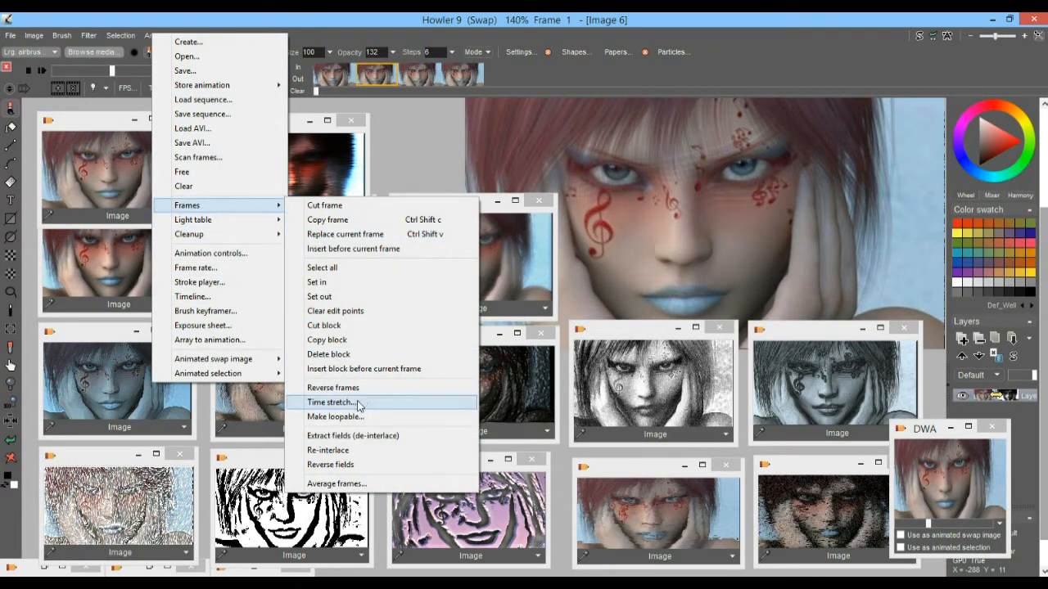
left_click(358, 404)
left_click_drag(523, 162, 304, 135)
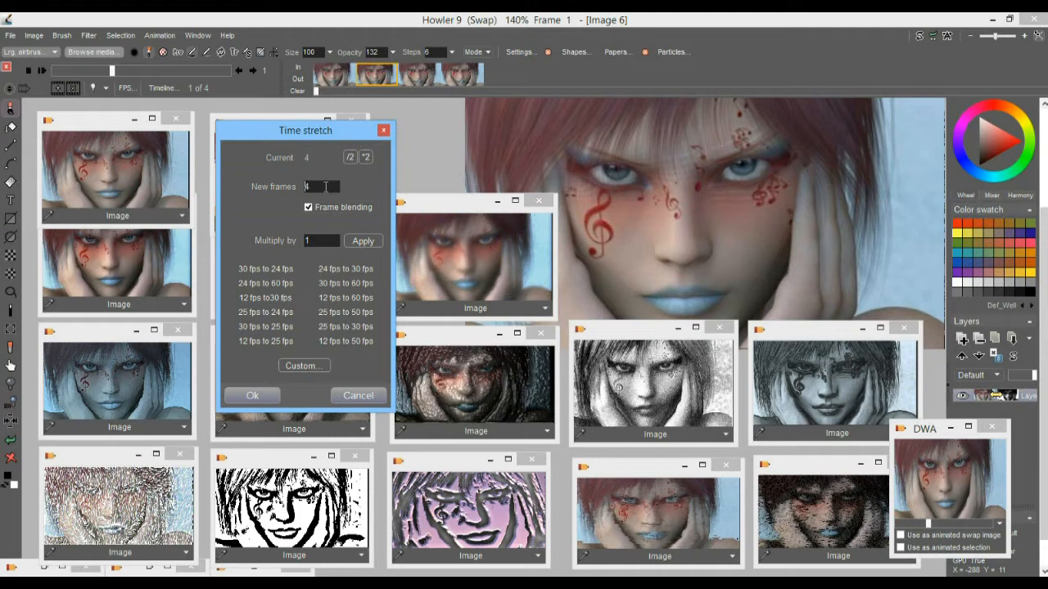
left_click_drag(325, 187, 292, 193)
type("120")
left_click(273, 392)
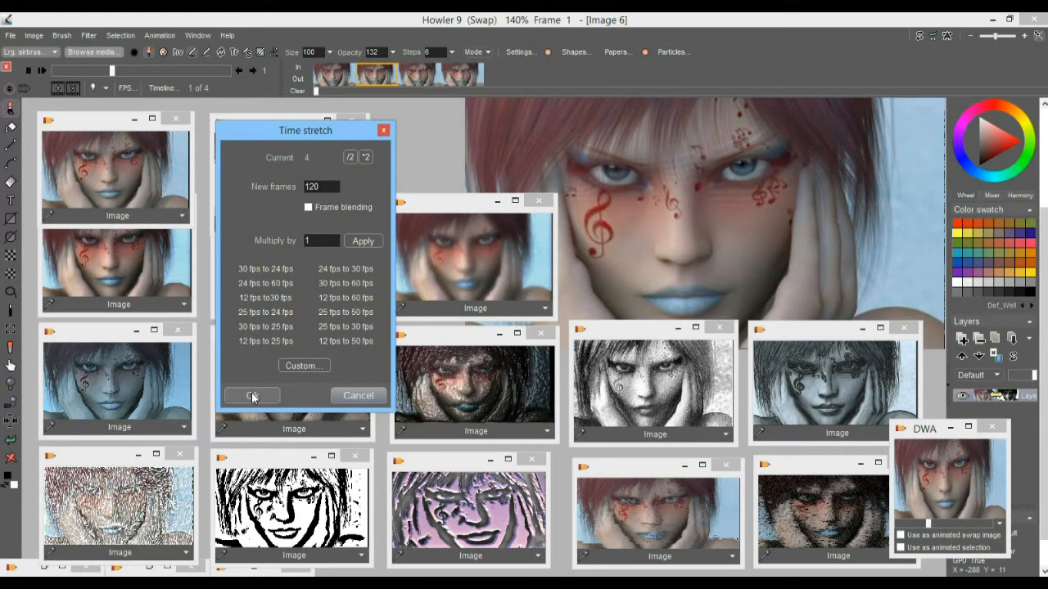
- Examine the stretched animation by scrubbing its frames and checking the change between frames 59 and 60
left_click_drag(58, 72, 167, 68)
left_click(346, 69)
left_click(856, 79)
left_click_drag(72, 71, 123, 74)
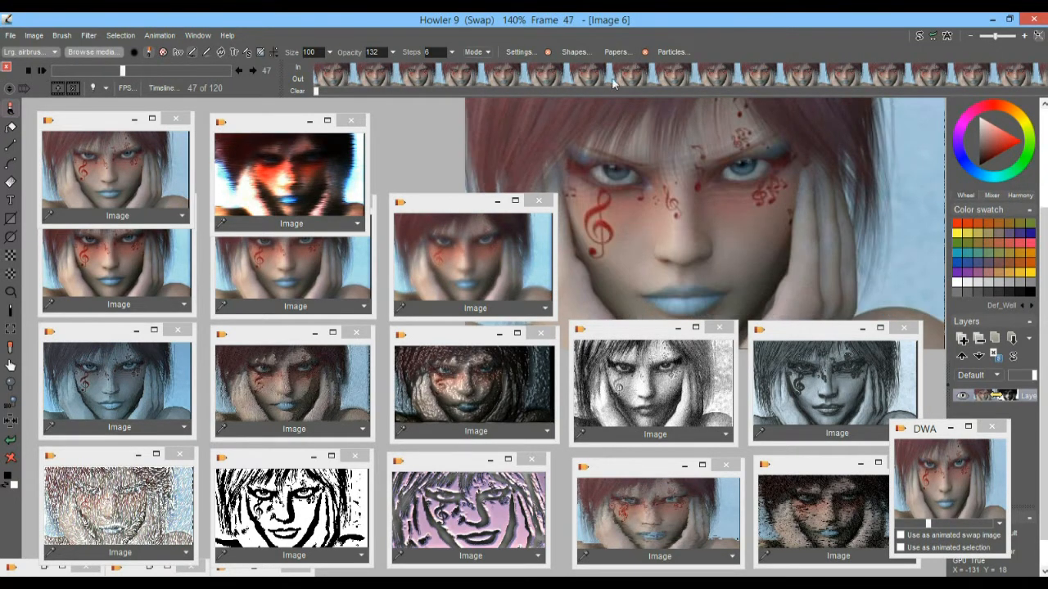
left_click(547, 91)
left_click_drag(548, 91, 701, 102)
left_click_drag(803, 100, 635, 93)
left_click_drag(458, 75, 682, 78)
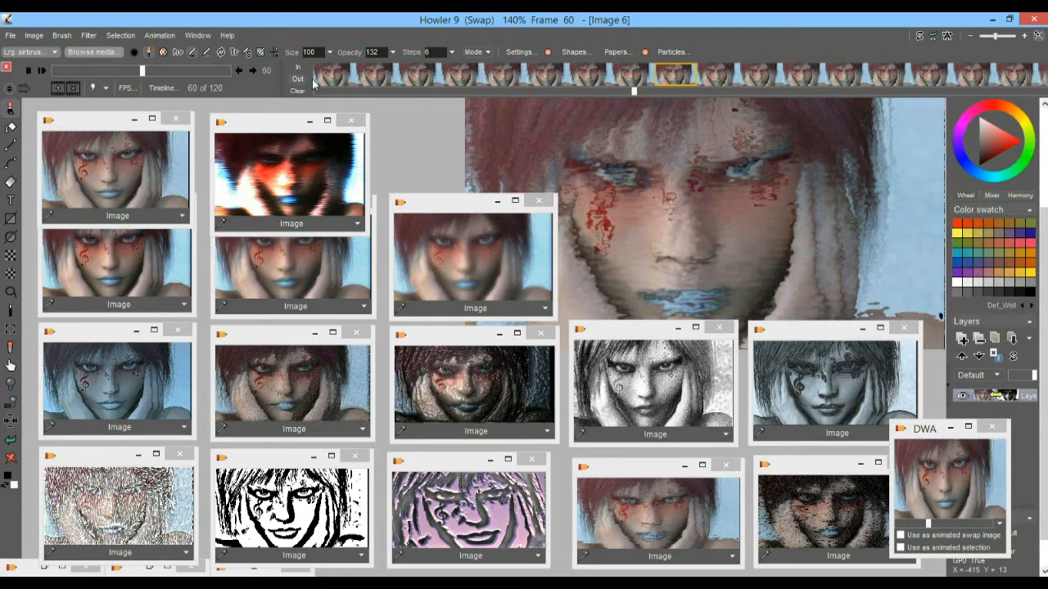
left_click(640, 77)
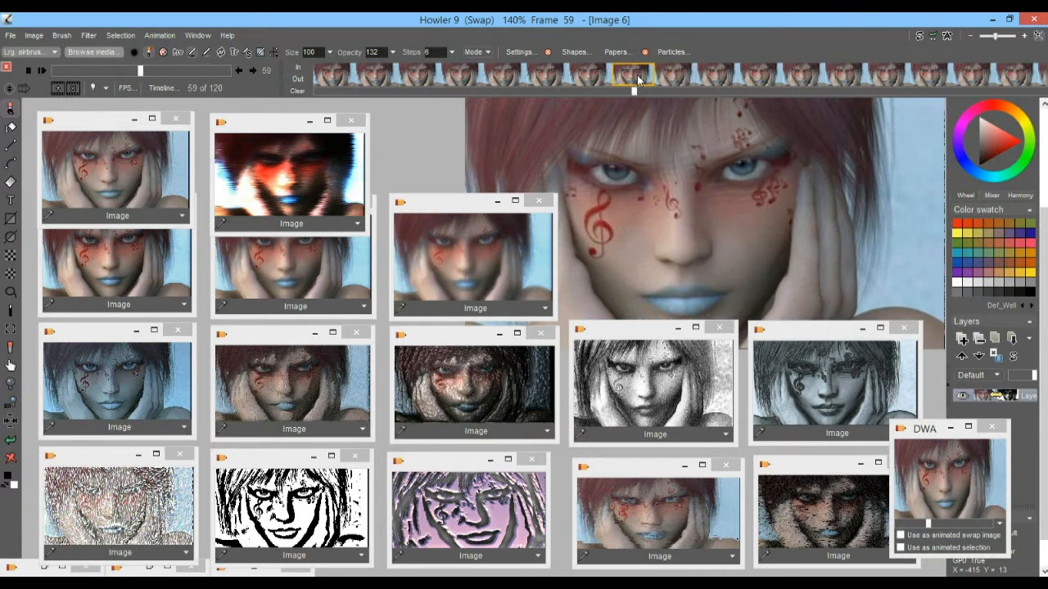
left_click_drag(640, 78, 291, 86)
left_click_drag(637, 91, 305, 93)
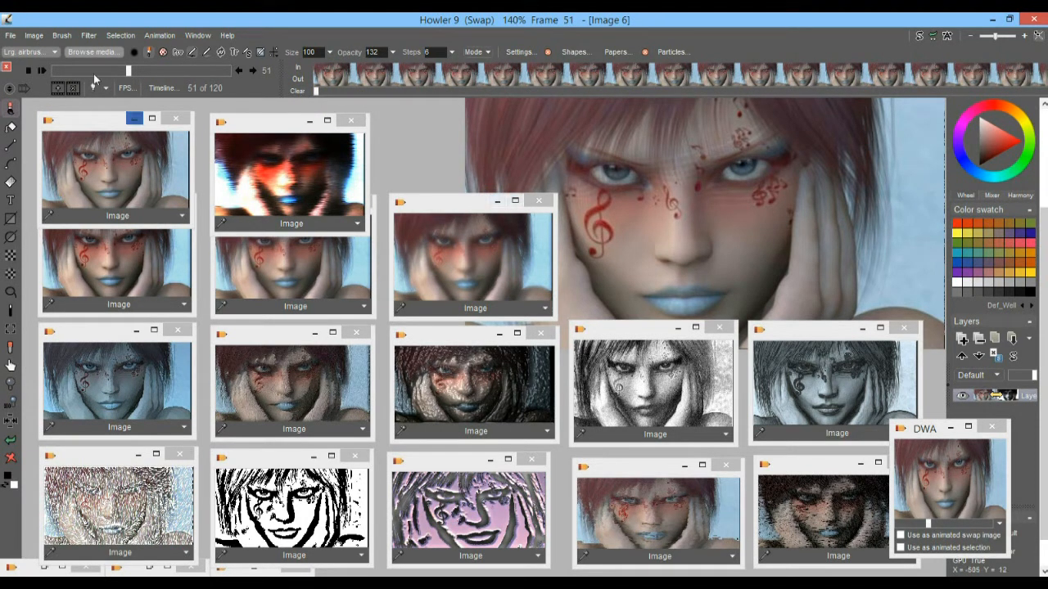
- Play the stretched 120-frame animation, scrub it to frame 25, and rewind the stored animation's DWA thumbnail preview
left_click(45, 69)
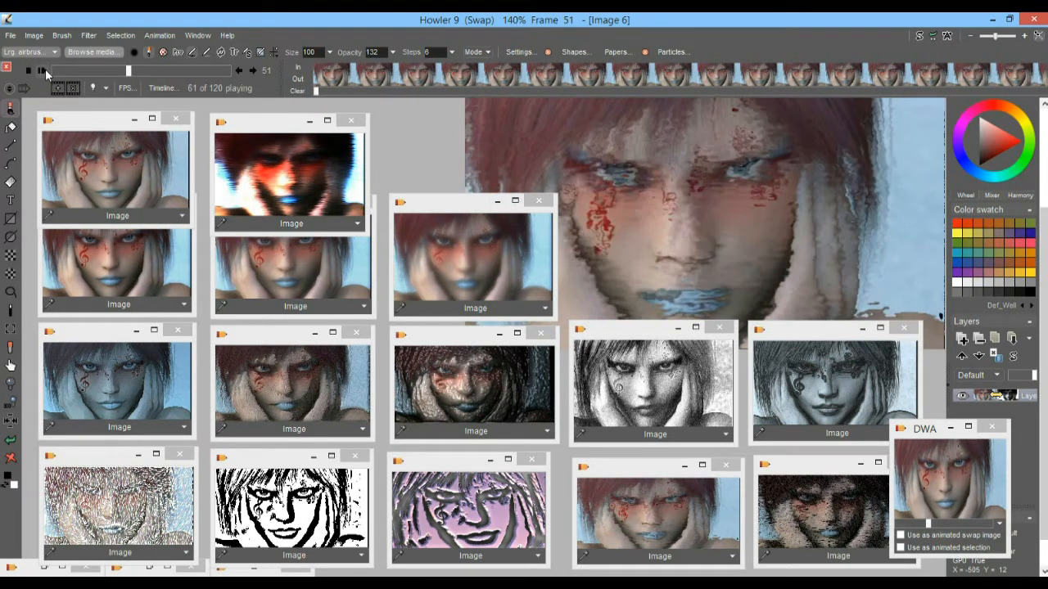
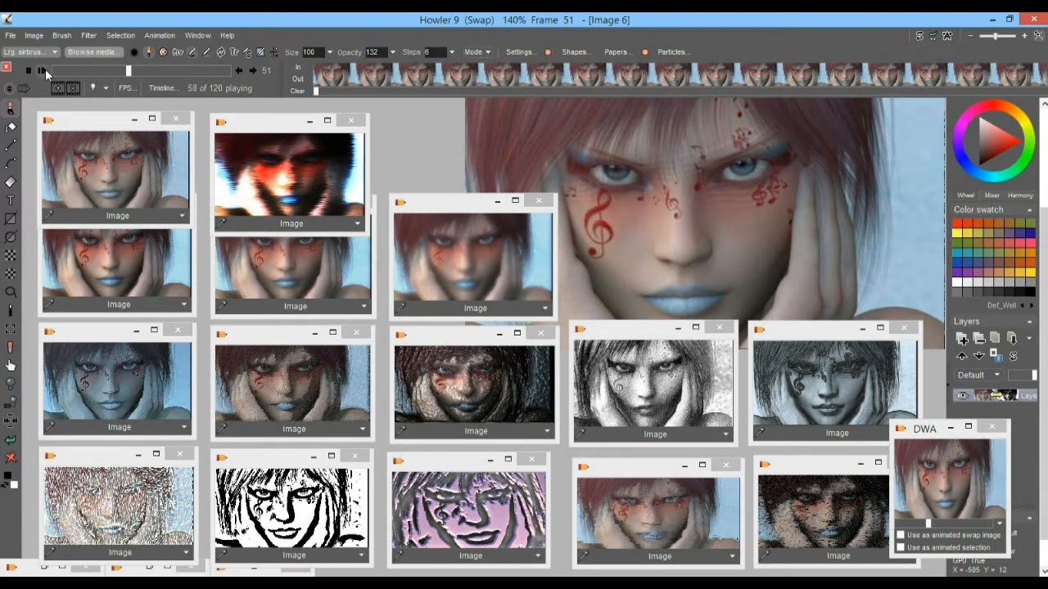
left_click_drag(129, 72, 91, 71)
left_click_drag(920, 523, 906, 521)
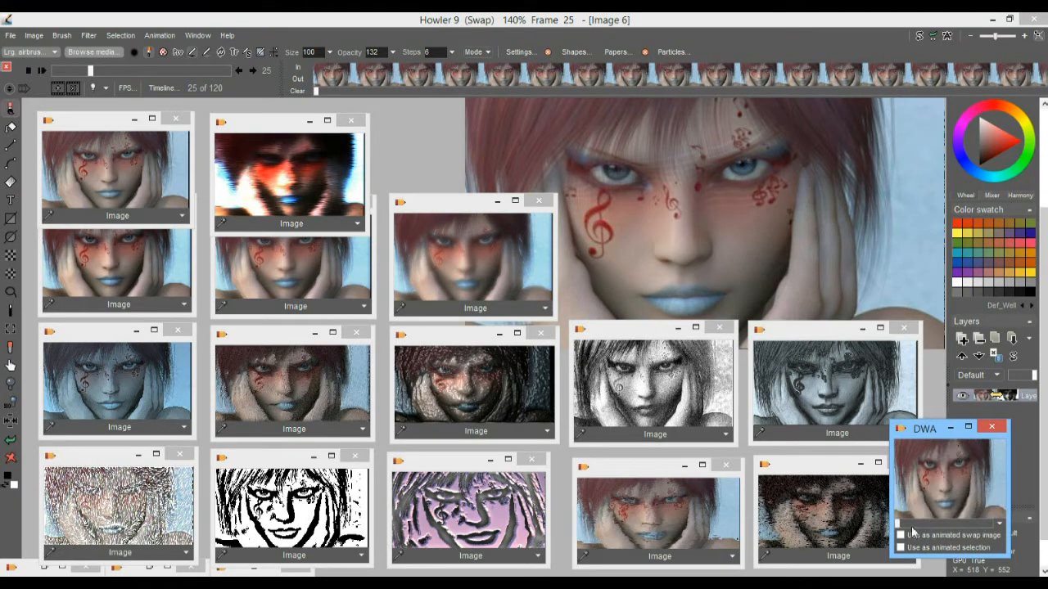
- Restore the stored four-frame animation from its DWA thumbnail in place of the current one and step through its frames
left_click(959, 479)
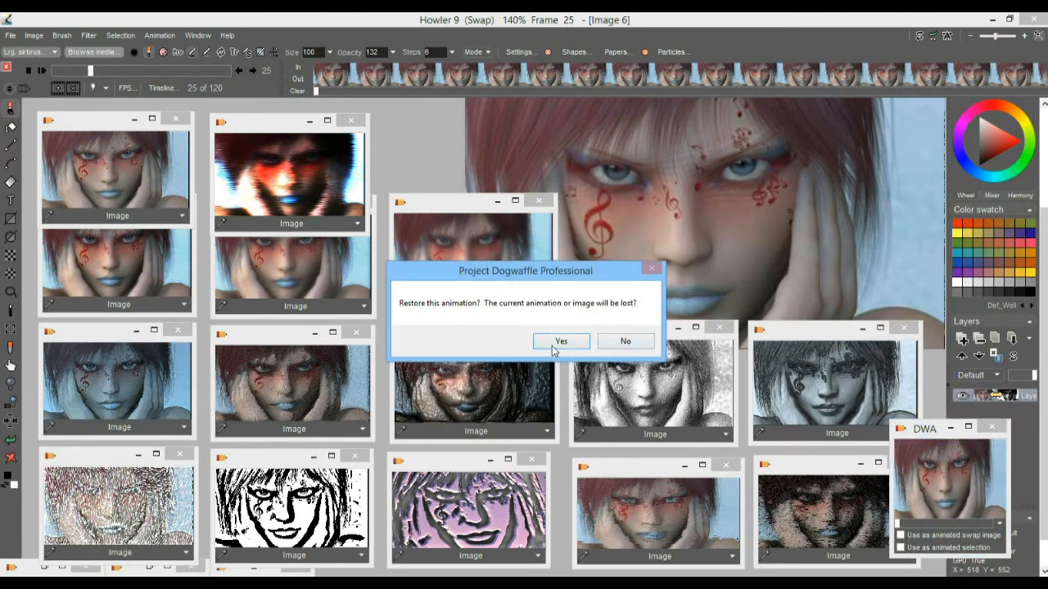
left_click(559, 342)
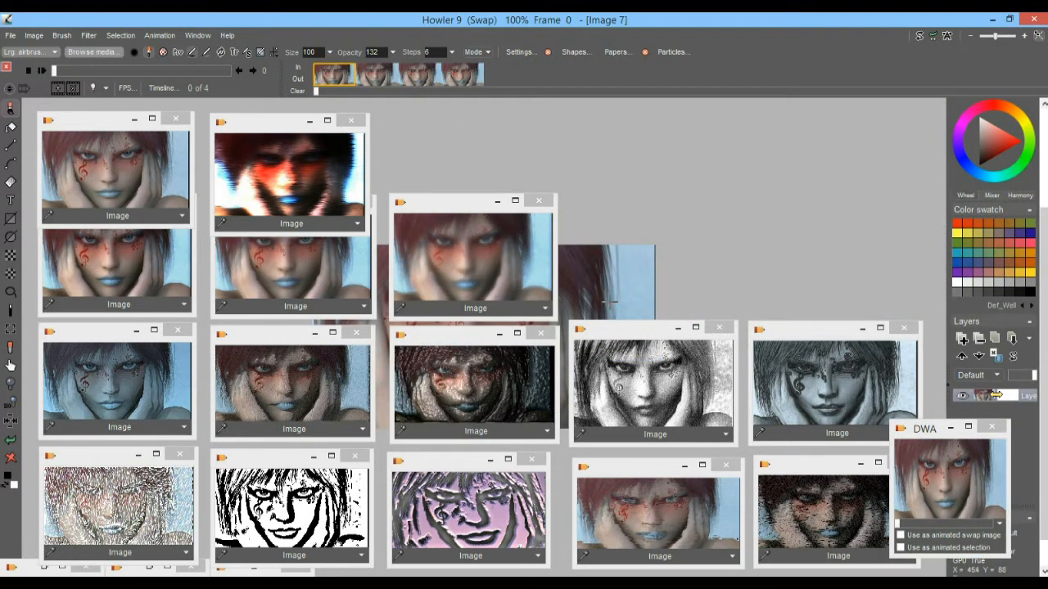
scroll(852, 188, "up", 3)
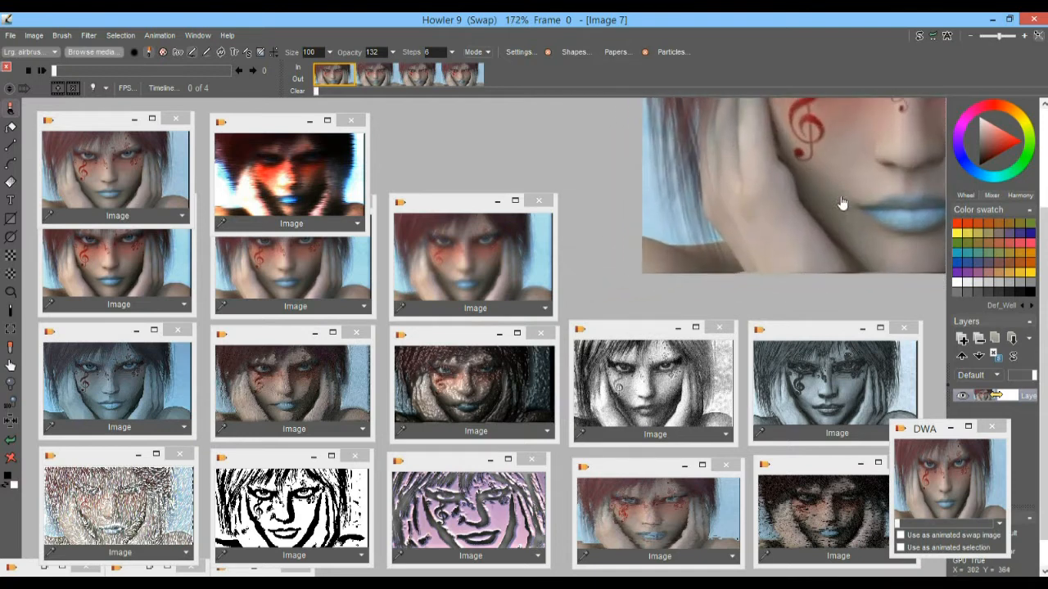
left_click_drag(687, 240, 636, 294)
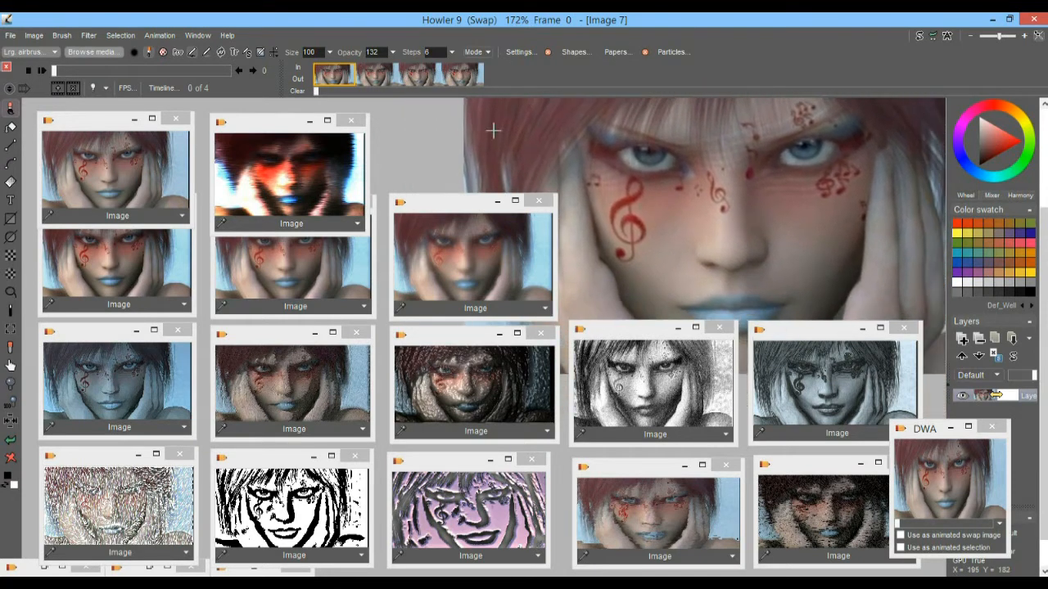
left_click(388, 77)
left_click(417, 77)
left_click(455, 75)
left_click(366, 76)
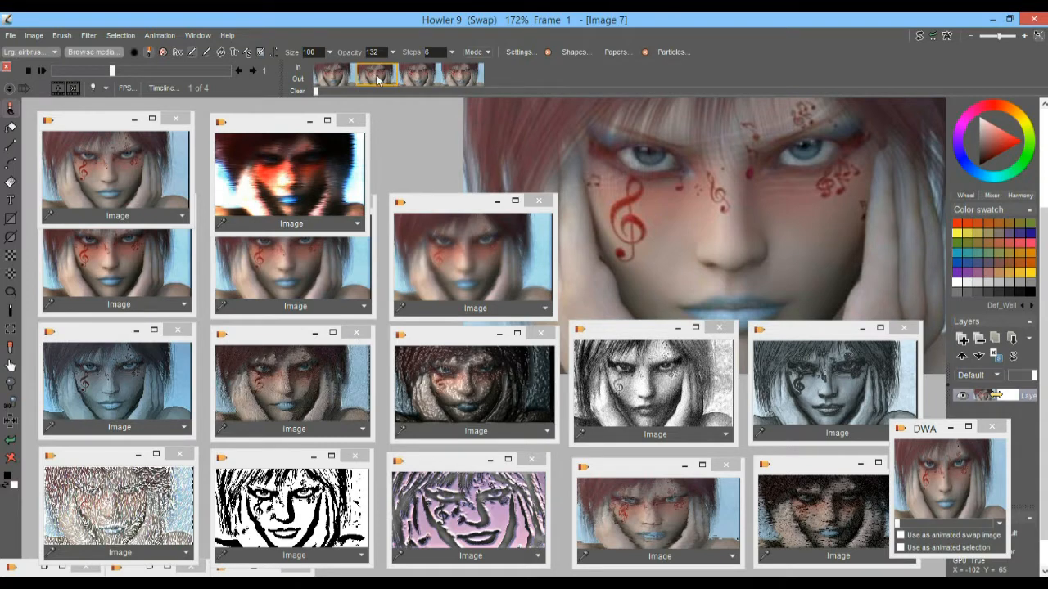
- Time-stretch the restored animation to 120 frames with frame blending on
right_click(377, 77)
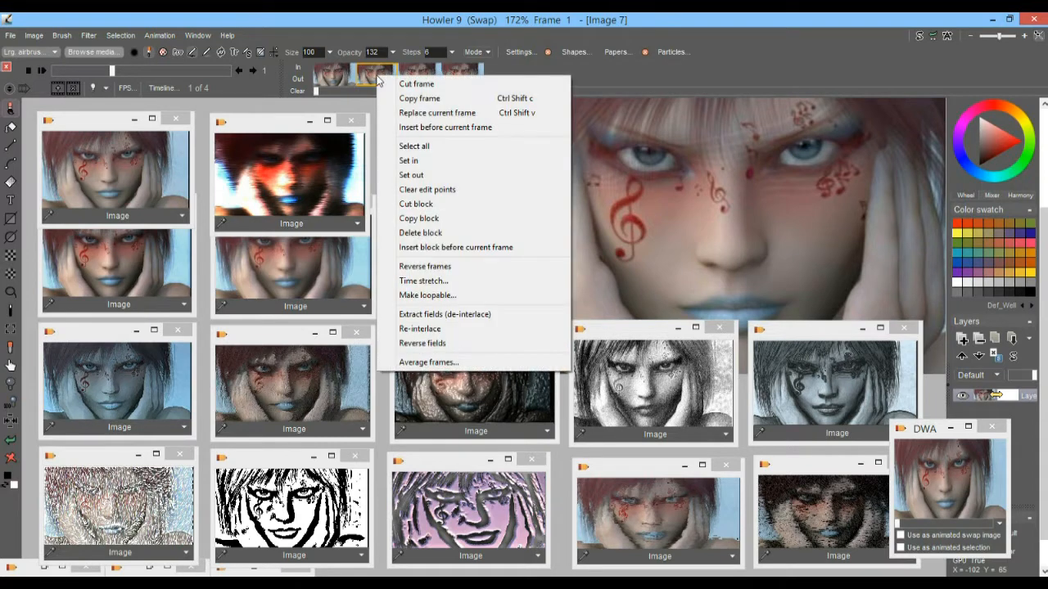
left_click(423, 280)
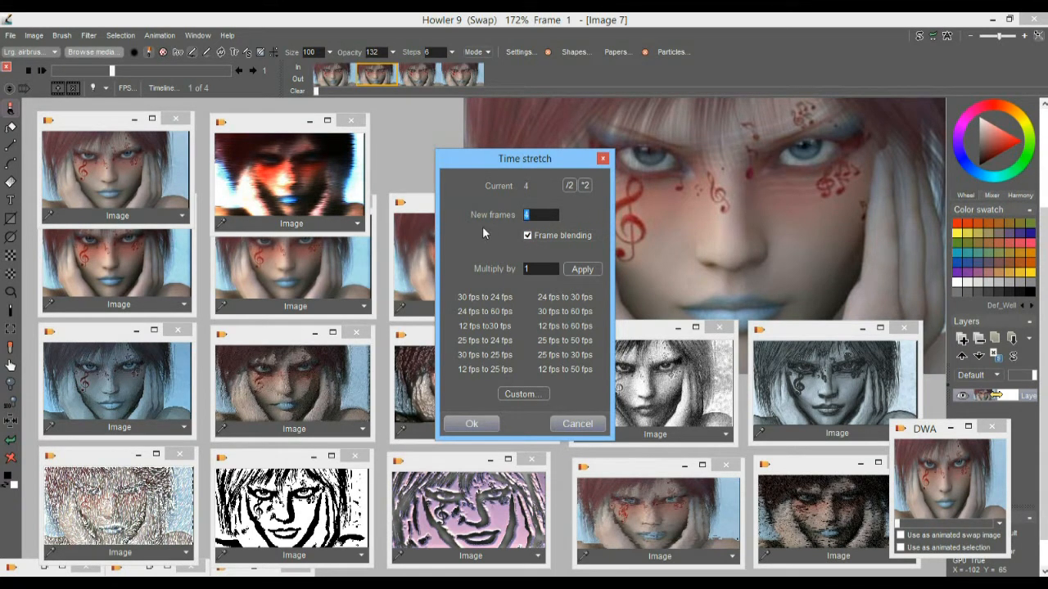
type("120")
left_click(491, 424)
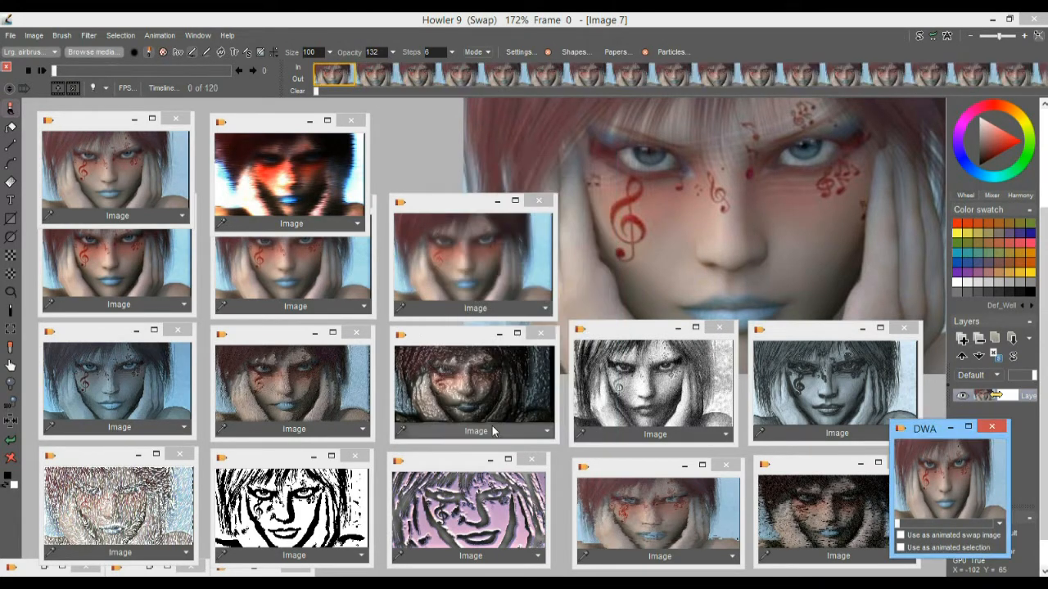
- Examine the blended animation by scrubbing and playing it, and check the loop transition between frames 119 and 0
left_click_drag(62, 70, 109, 73)
left_click_drag(182, 70, 37, 70)
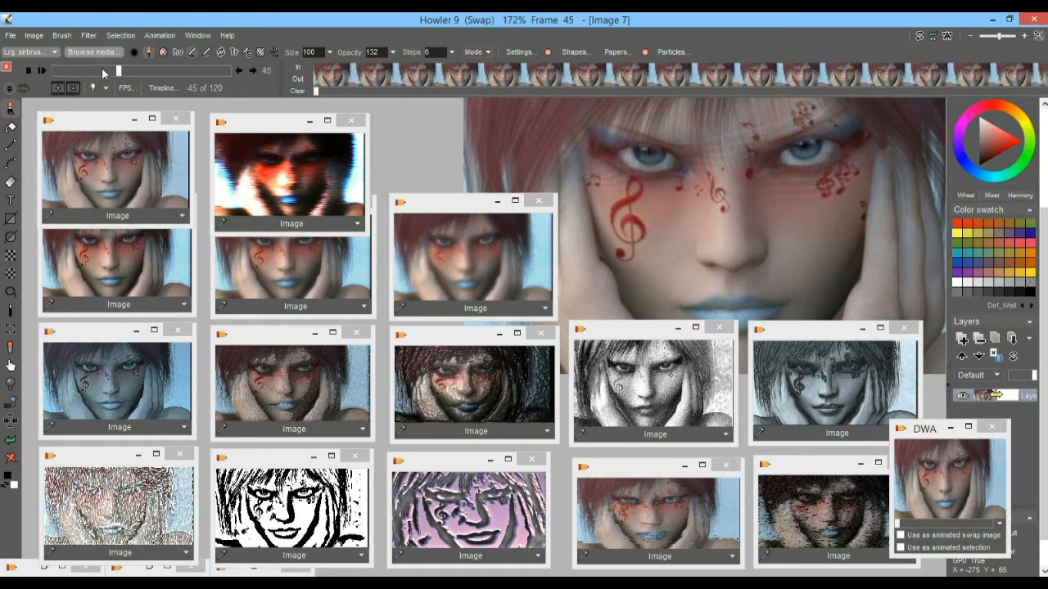
left_click(45, 71)
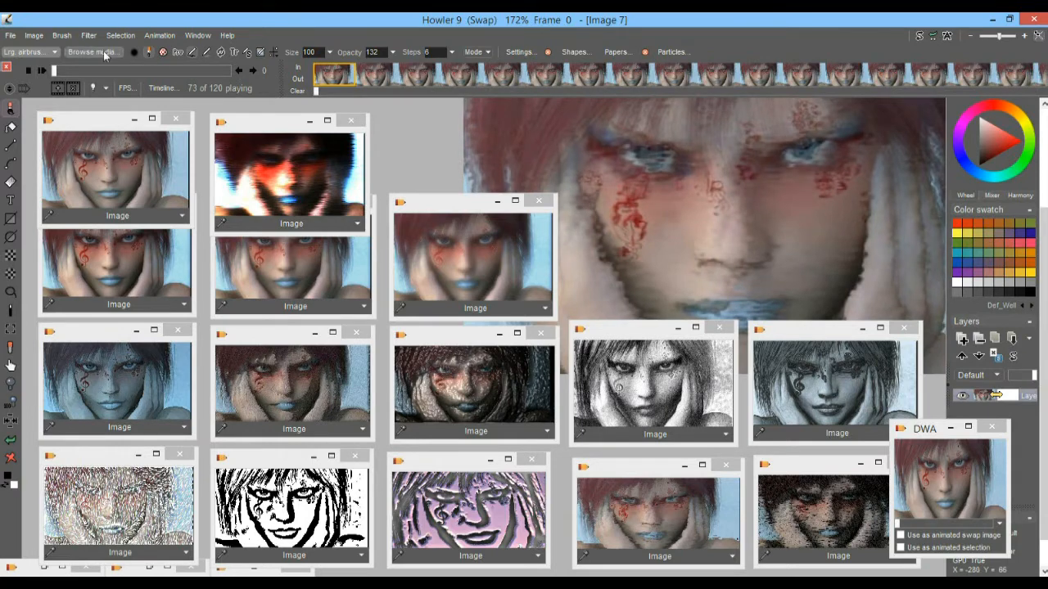
left_click_drag(66, 72, 240, 73)
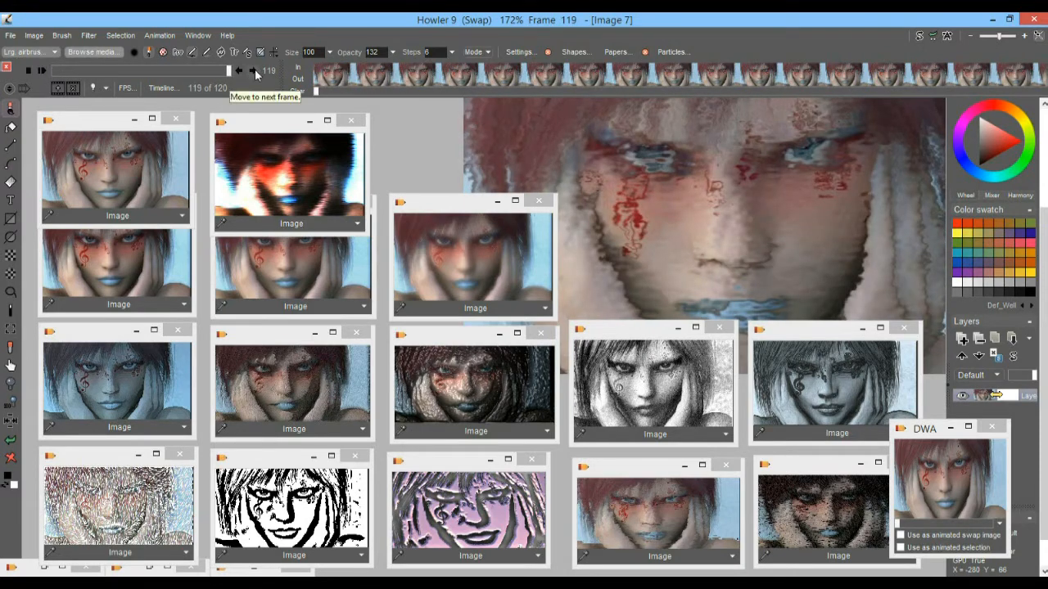
left_click(255, 72)
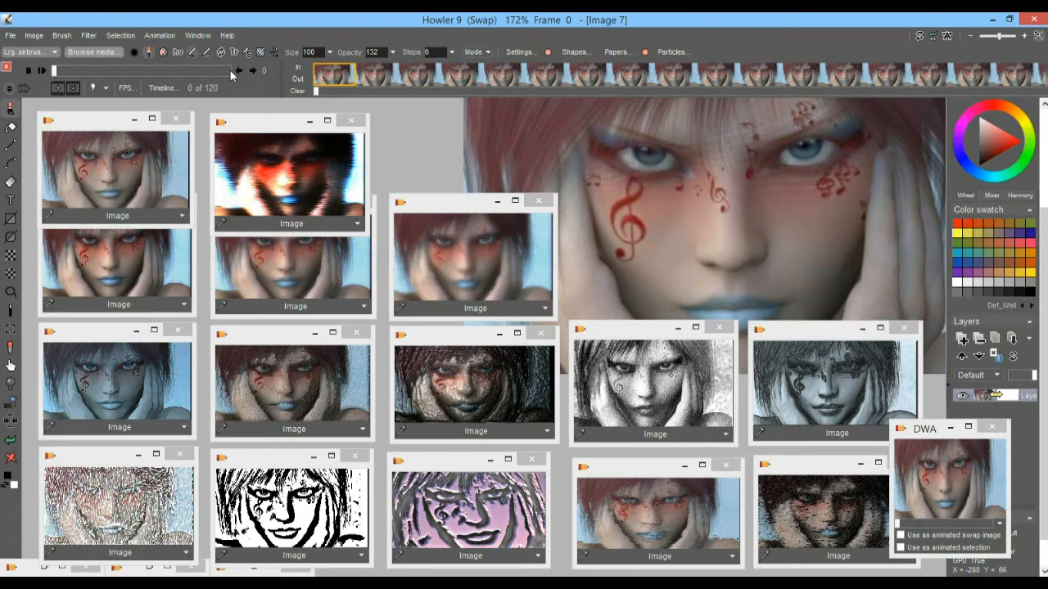
left_click(256, 73)
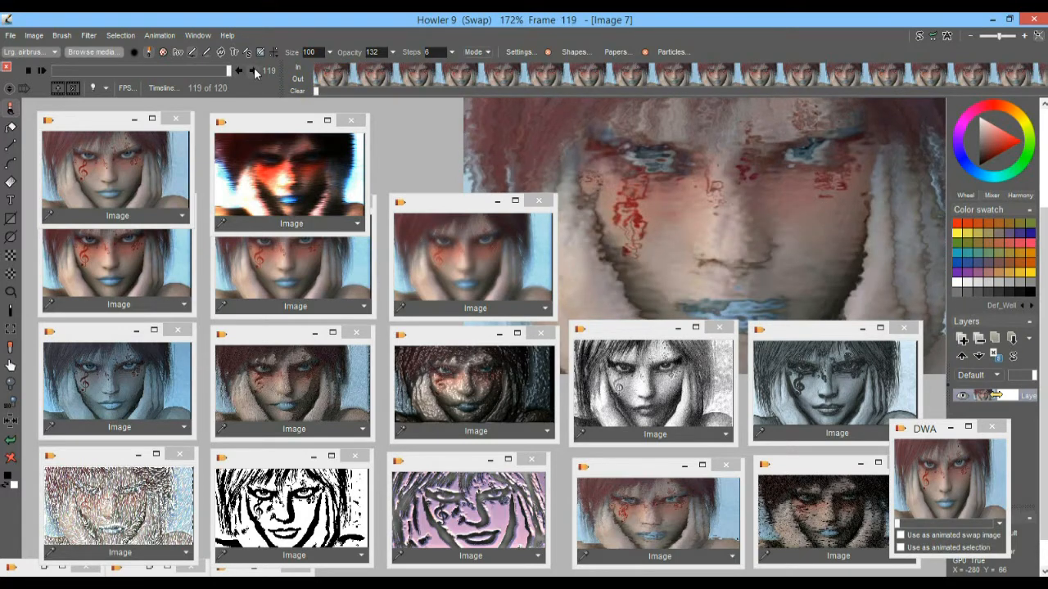
left_click(256, 73)
mouse_move(59, 71)
left_mouse_down()
mouse_move(208, 78)
mouse_move(43, 75)
left_mouse_up()
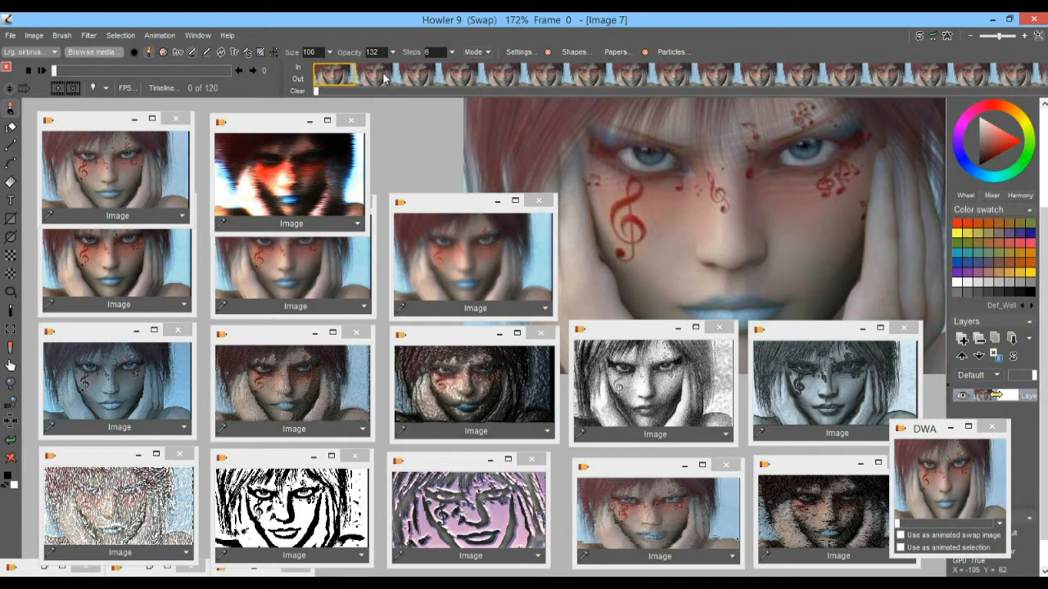
- Create a new animation with 2 frames, freeing the existing animation
left_click(160, 36)
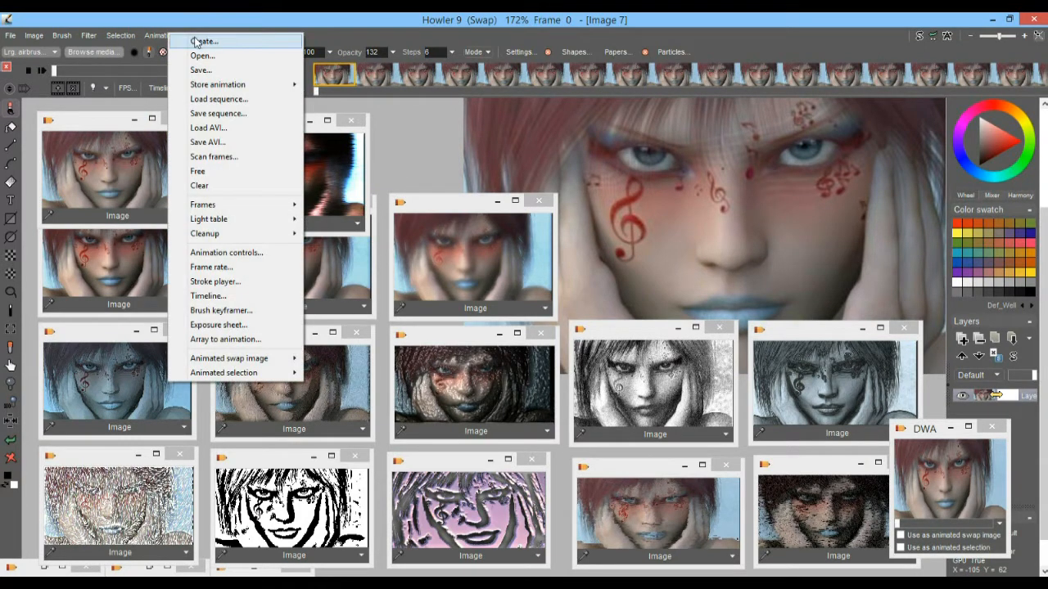
left_click(196, 42)
type("2")
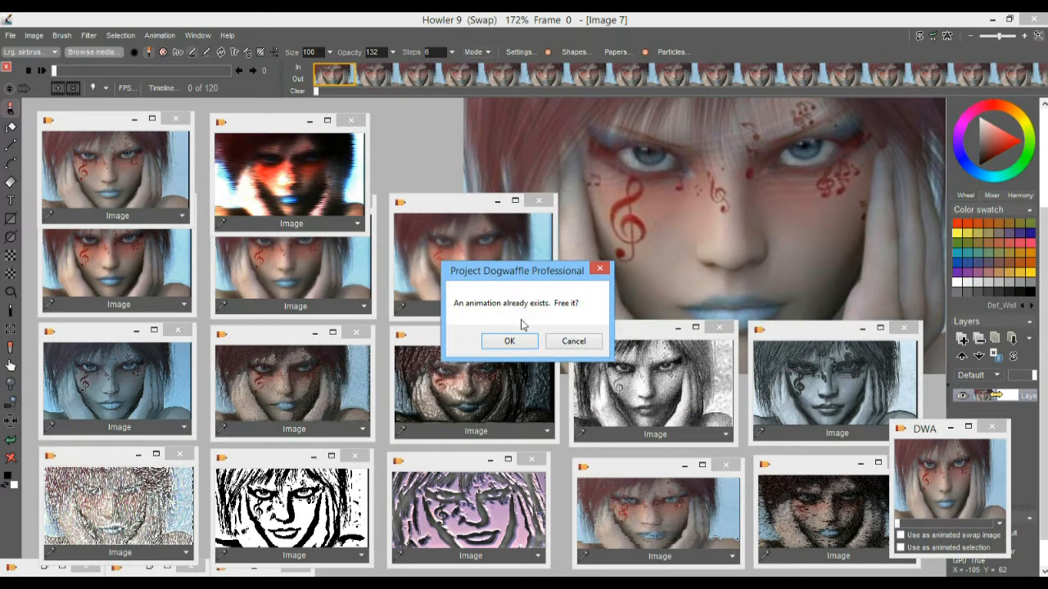
left_click(522, 342)
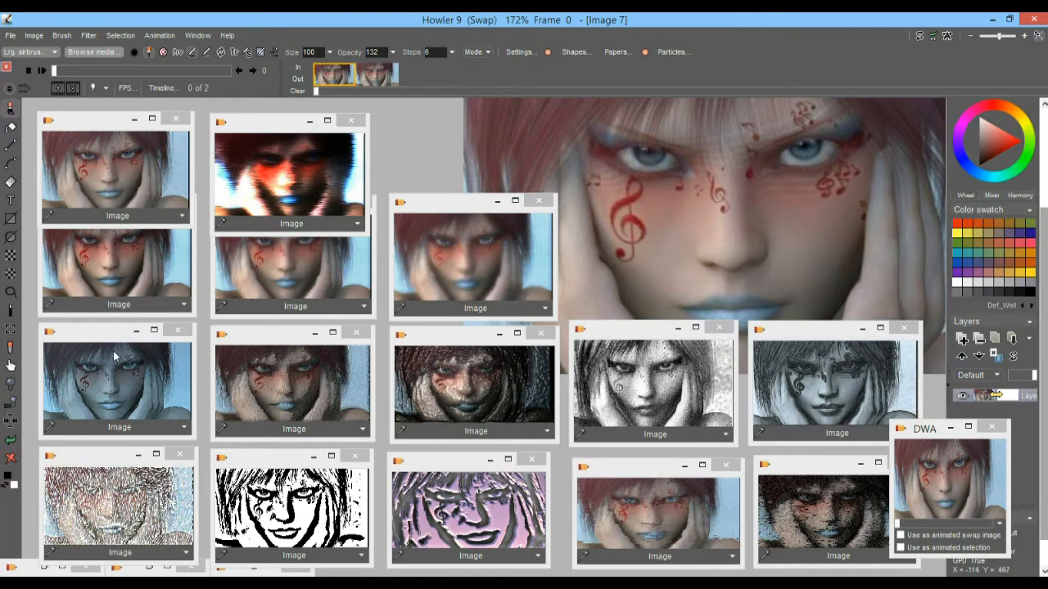
- Fill the first frame with the stored blue-toned portrait and the second frame with the black-and-white ink portrait
left_click(108, 381)
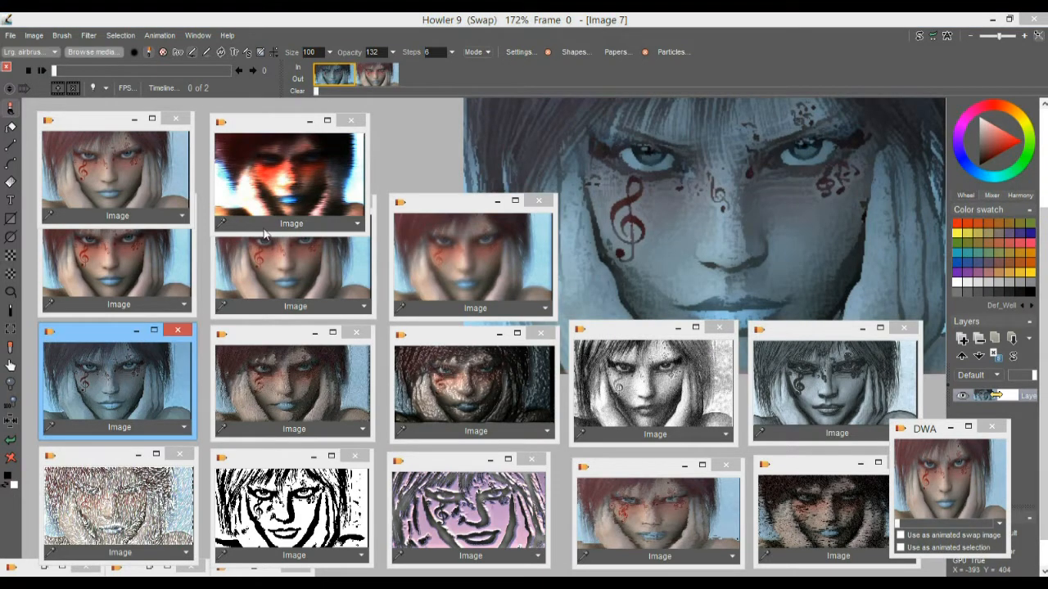
left_click(379, 72)
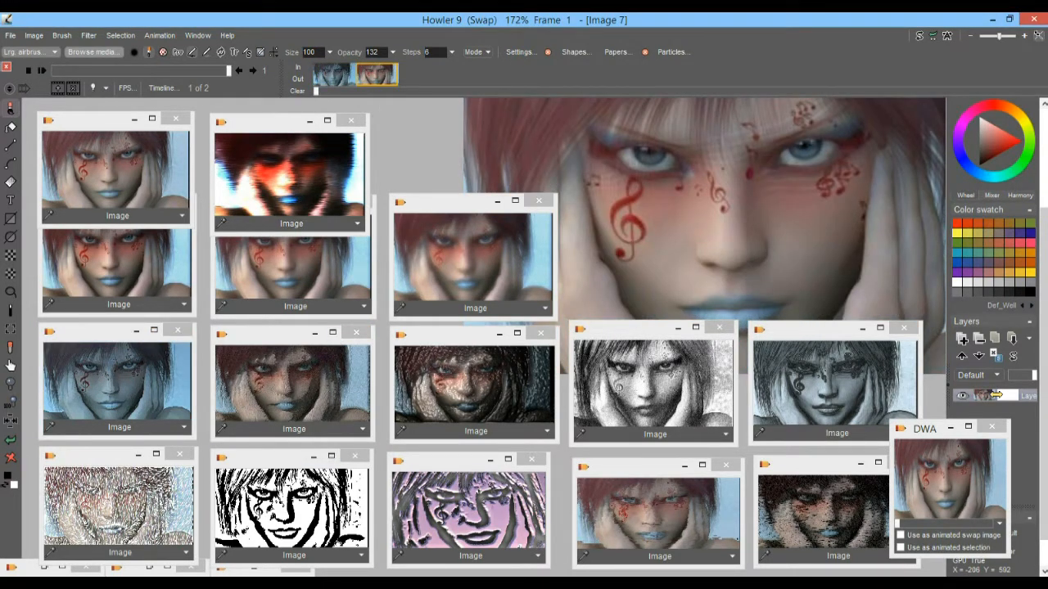
left_click(318, 490)
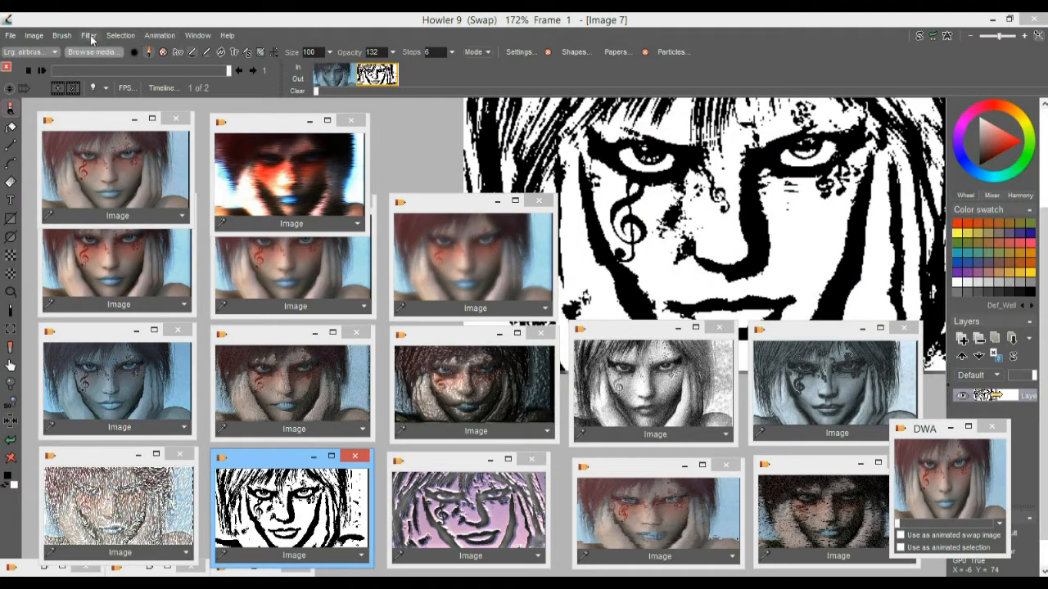
- Compare the two frames and replace the first frame with the stored purple embossed portrait
left_click(338, 70)
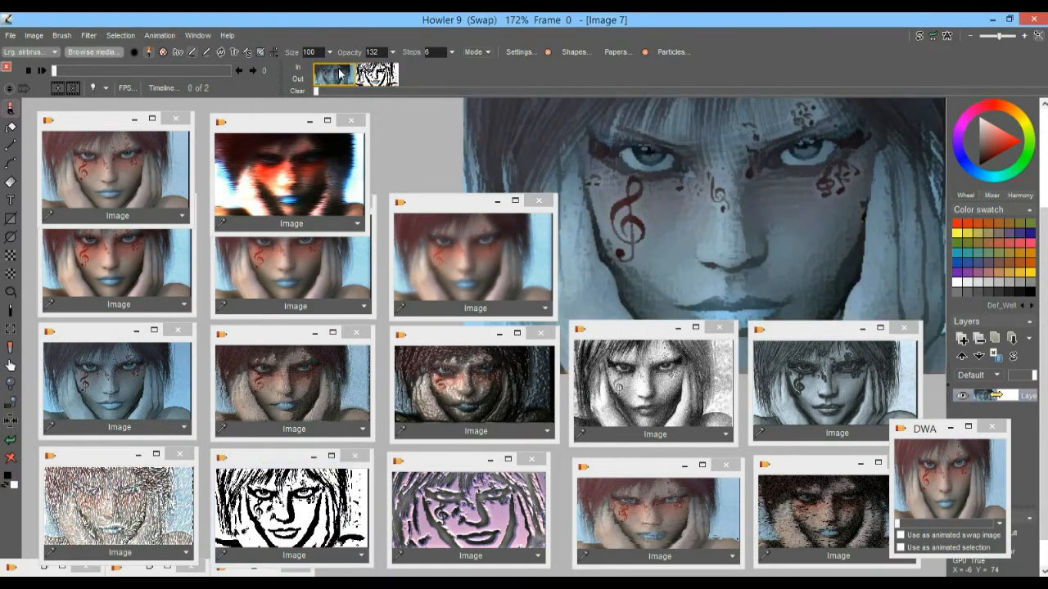
left_click(387, 72)
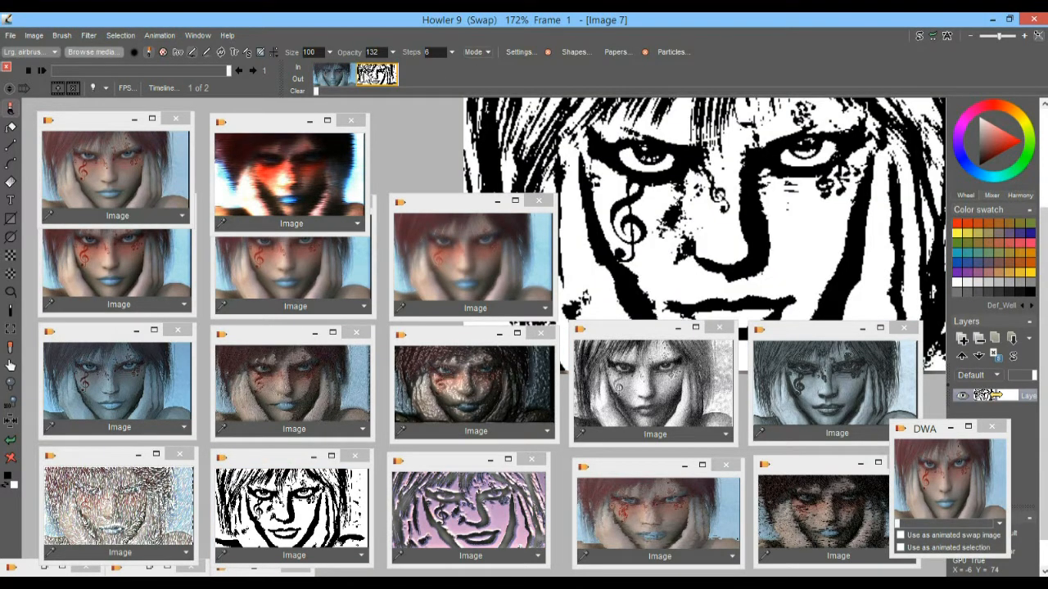
left_click(338, 74)
left_click(387, 73)
left_click(345, 78)
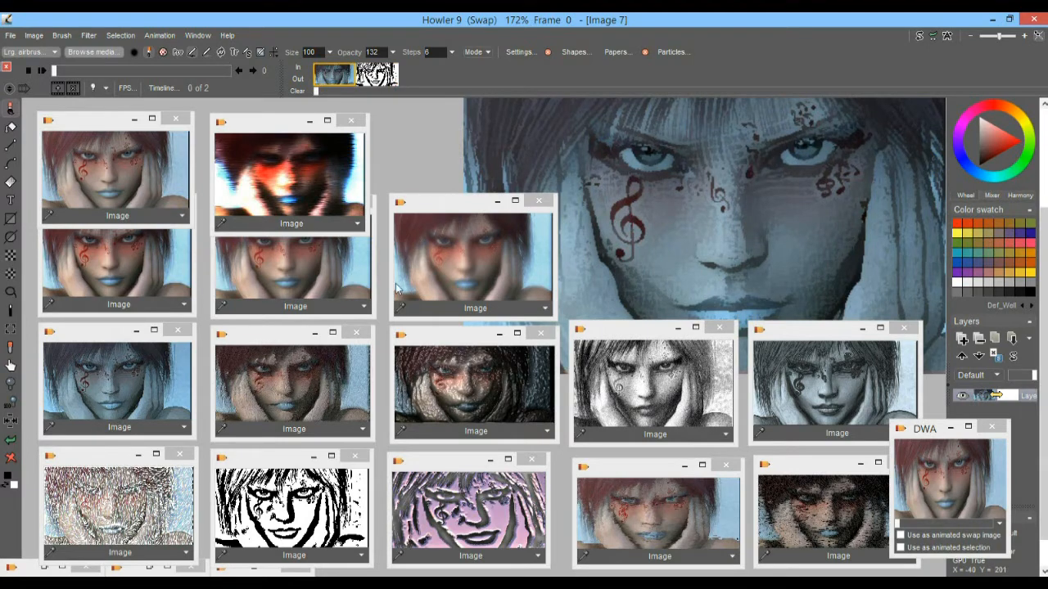
left_click(465, 517)
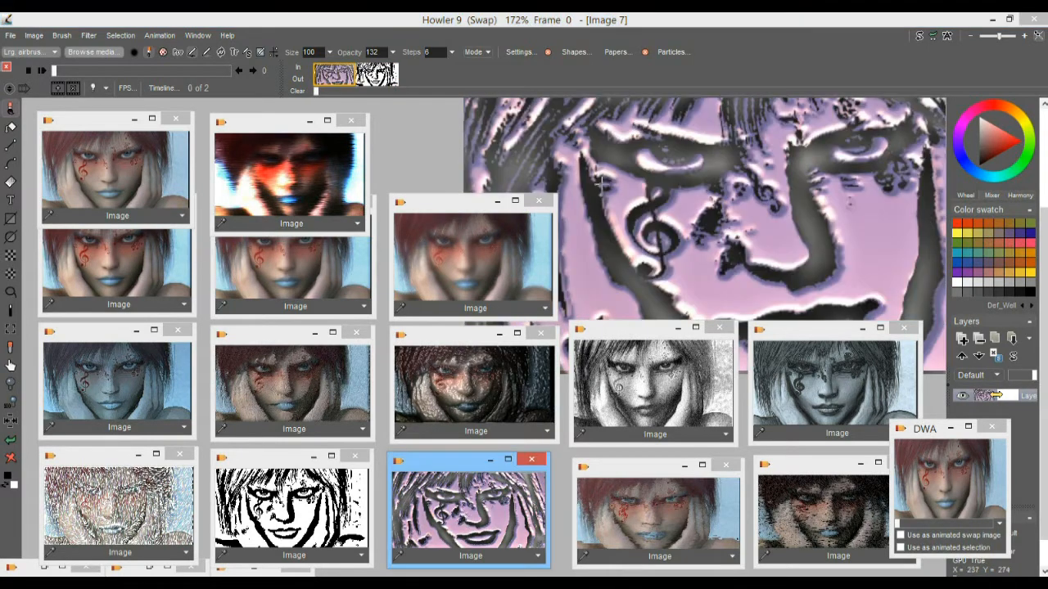
- Flip between the purple embossed and black-and-white frames to compare their outlines
left_click(378, 75)
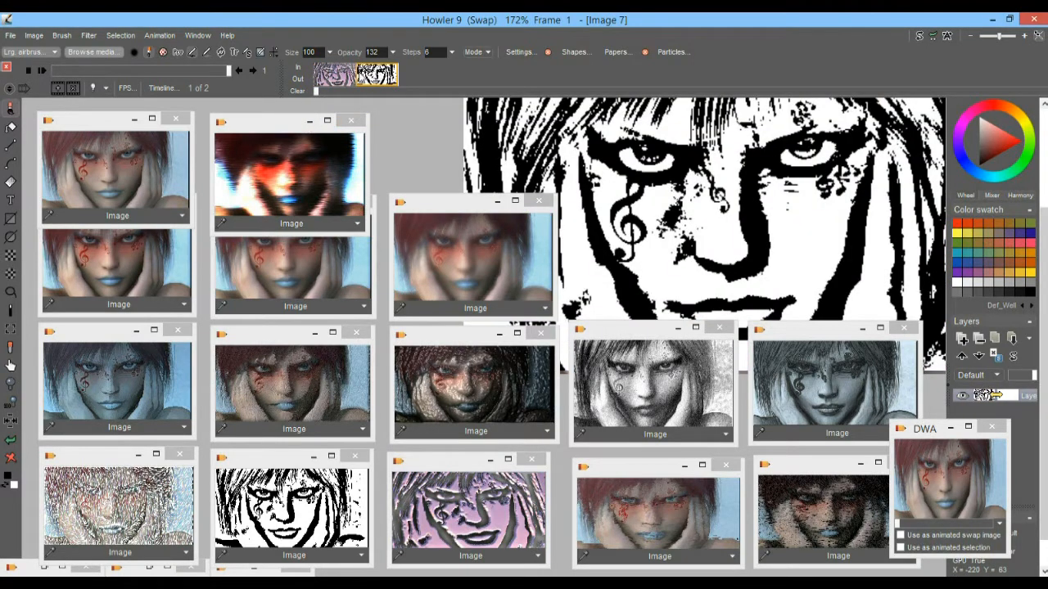
left_click(336, 78)
left_click(386, 75)
left_click(358, 76)
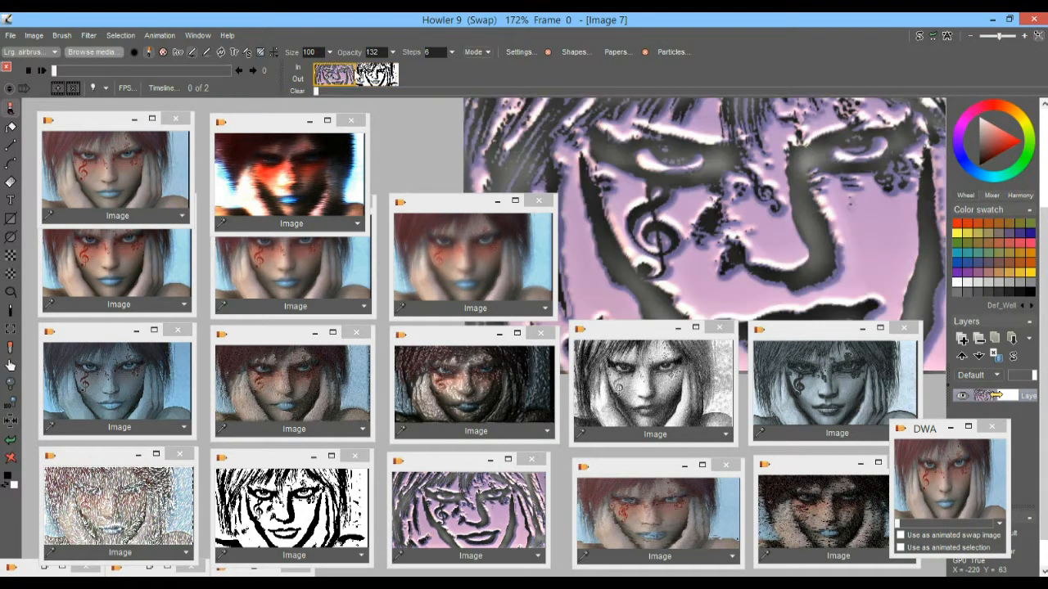
left_click(387, 75)
left_click(354, 78)
left_click(386, 75)
- Time-stretch the two-frame animation to 60 frames with frame blending on
right_click(375, 77)
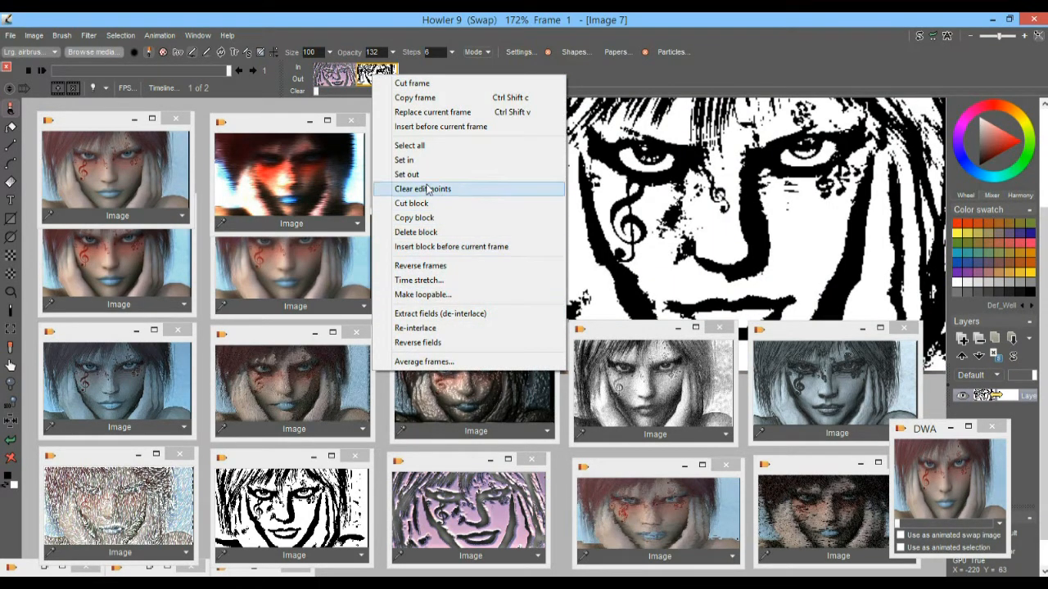
left_click(429, 281)
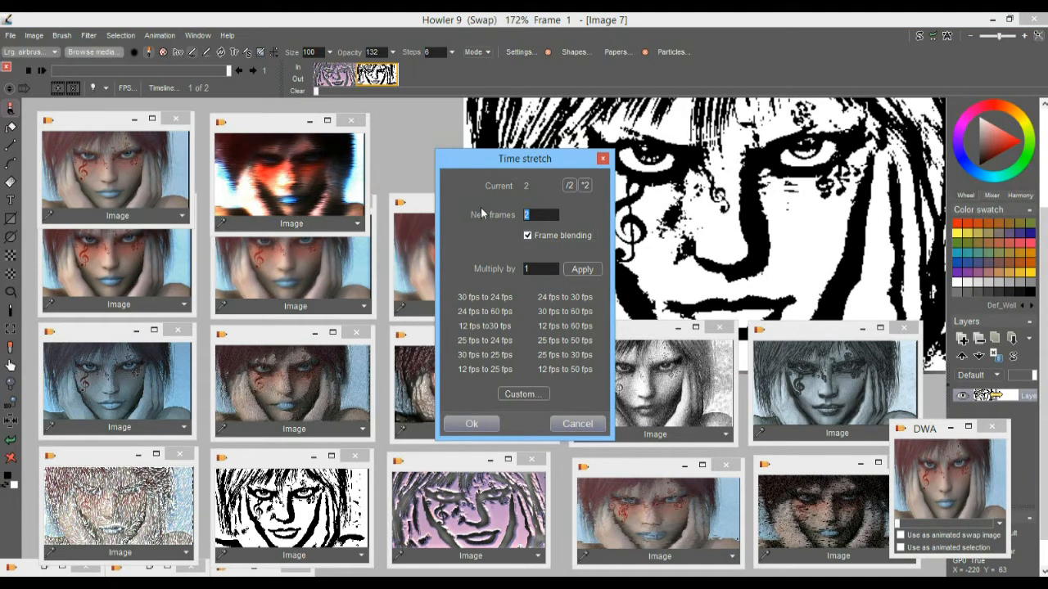
type("60")
left_click(472, 423)
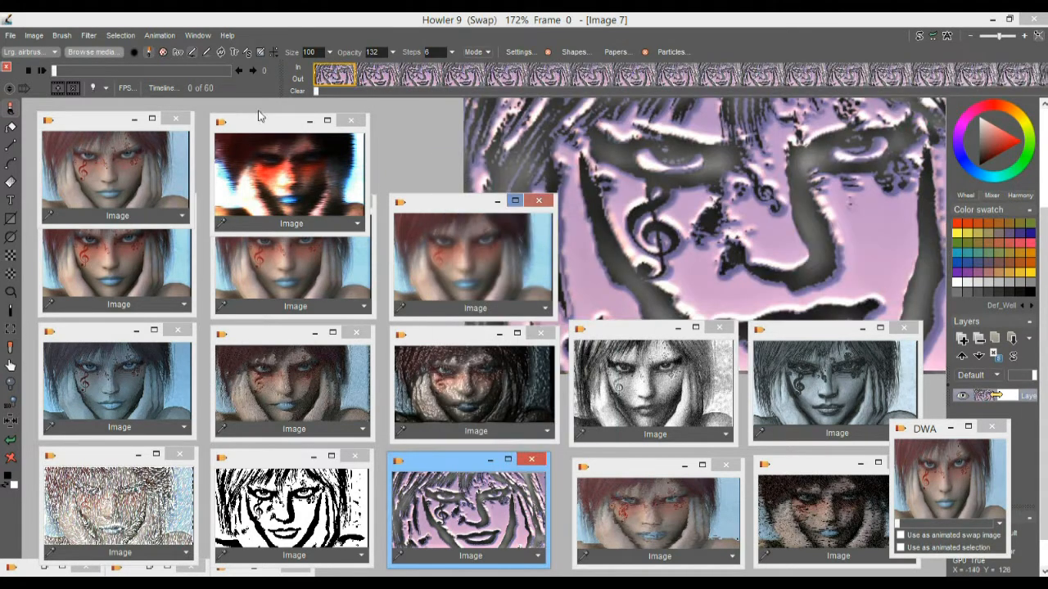
- Play the 60-frame animation and scrub through its blend from the purple embossed to the black-and-white portrait
left_click(41, 70)
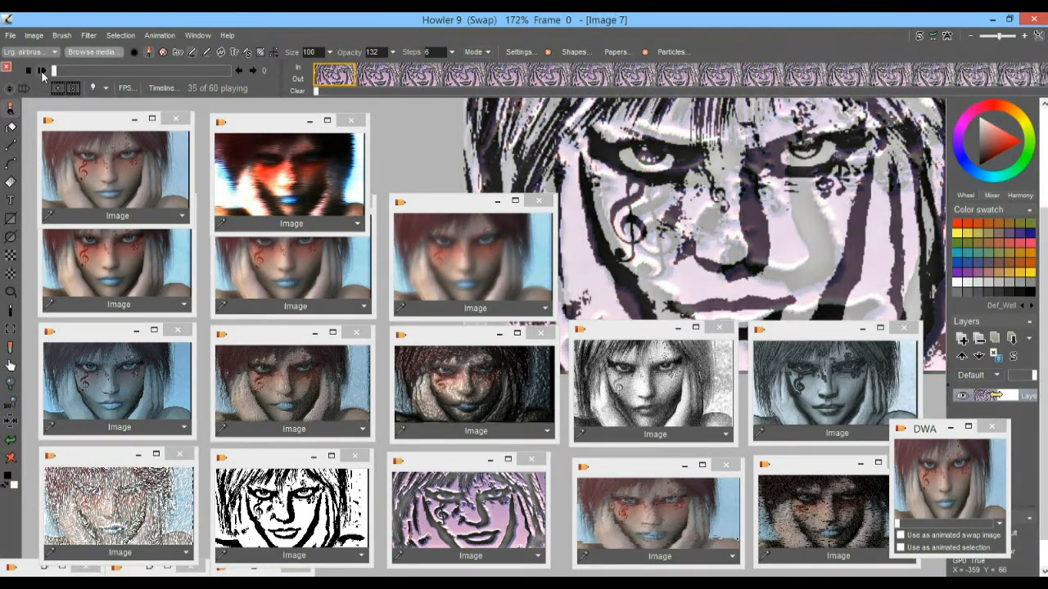
left_click_drag(93, 72, 136, 88)
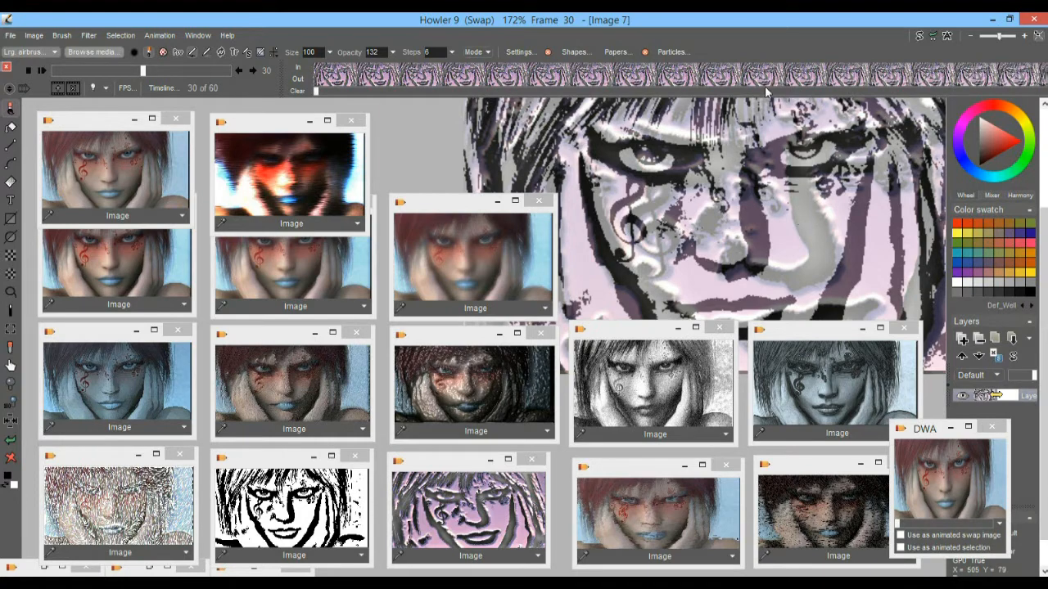
left_click_drag(162, 74, 224, 74)
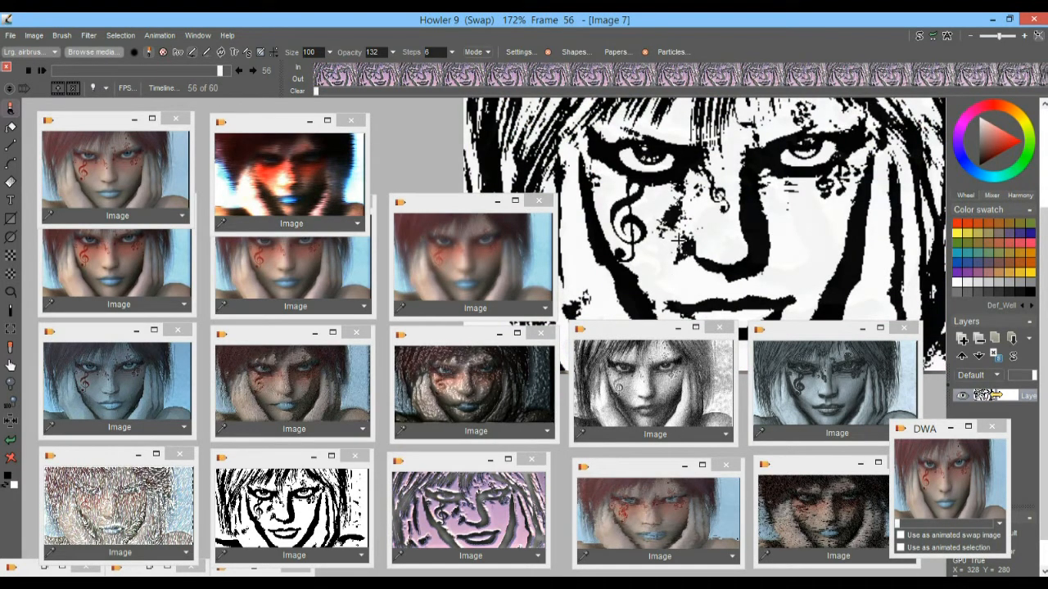
- Return to the first frame and create a new 4-frame animation at 30 fps, initialized by copying the current frame
left_click_drag(172, 74, 229, 71)
left_click_drag(287, 51, 2, 54)
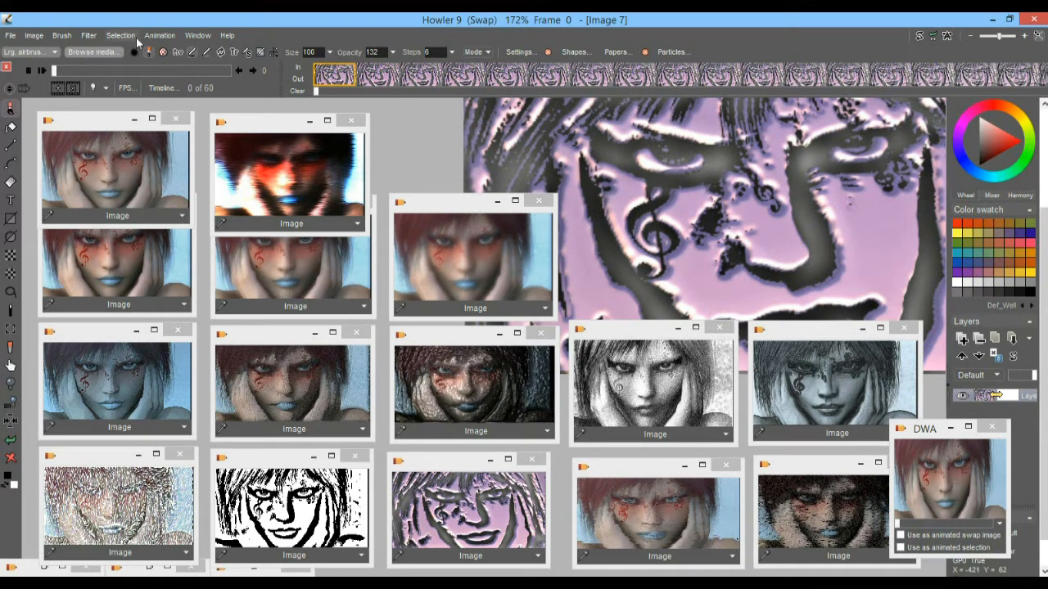
left_click(175, 36)
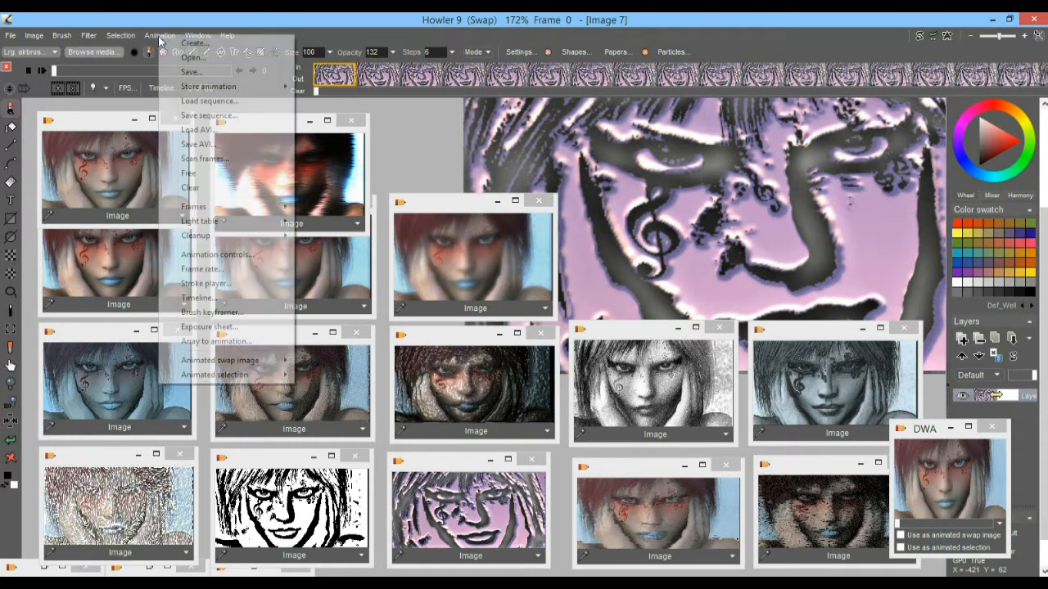
left_click(206, 46)
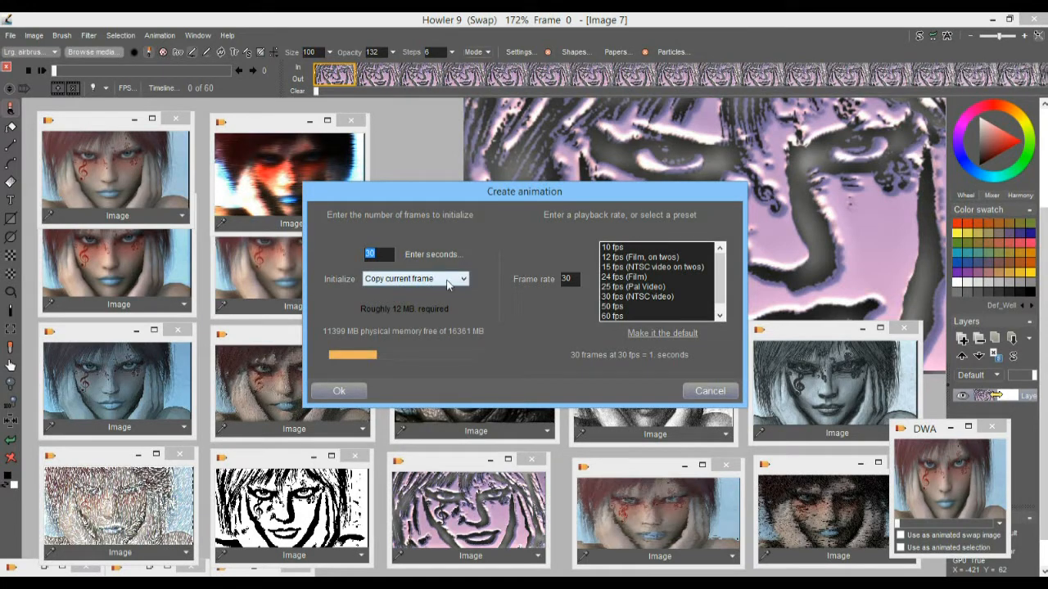
type("4")
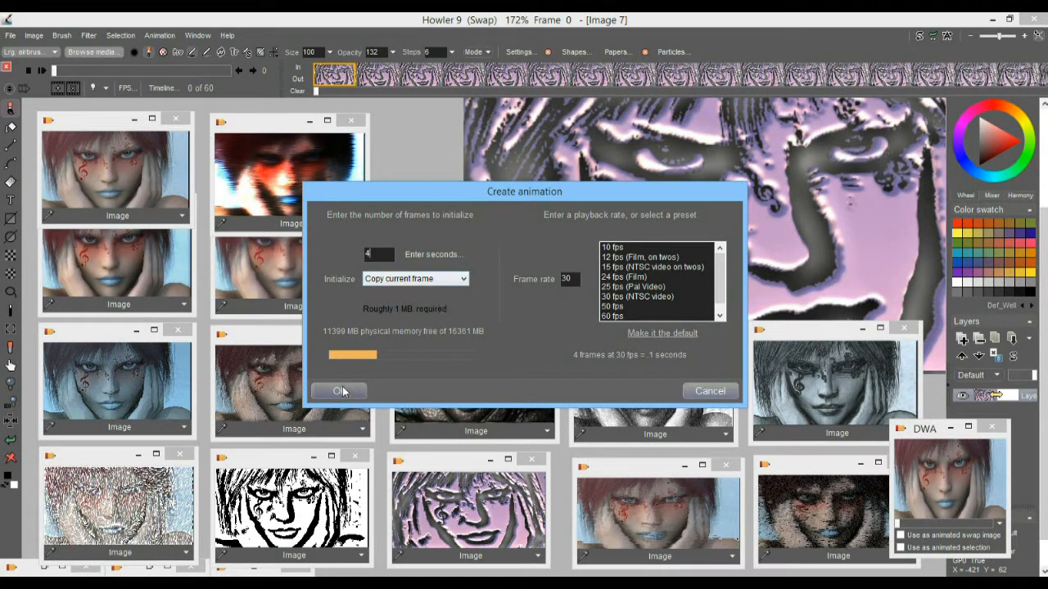
left_click(341, 391)
left_click(509, 342)
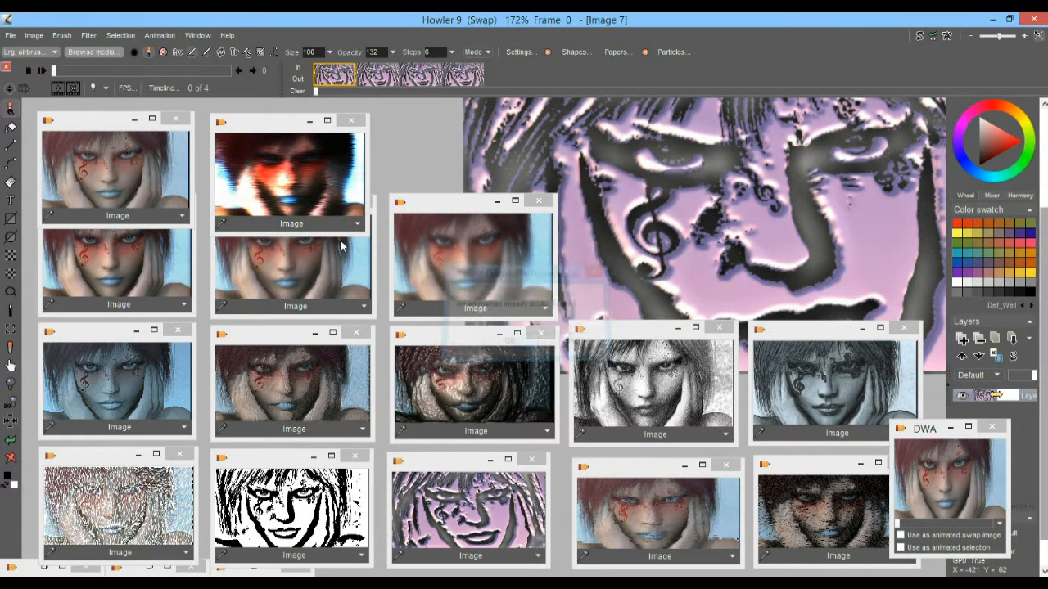
- Fill the four frames in order with the stored original, blurred high-contrast red, black-and-white and purple embossed portraits, then return to the first frame
left_click(117, 171)
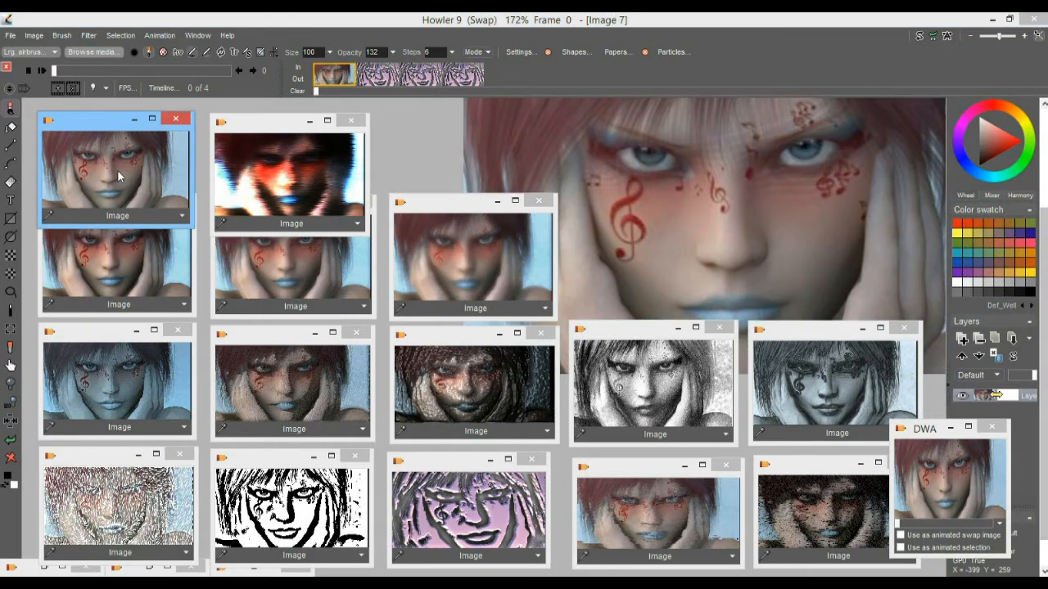
left_click(376, 76)
left_click(280, 181)
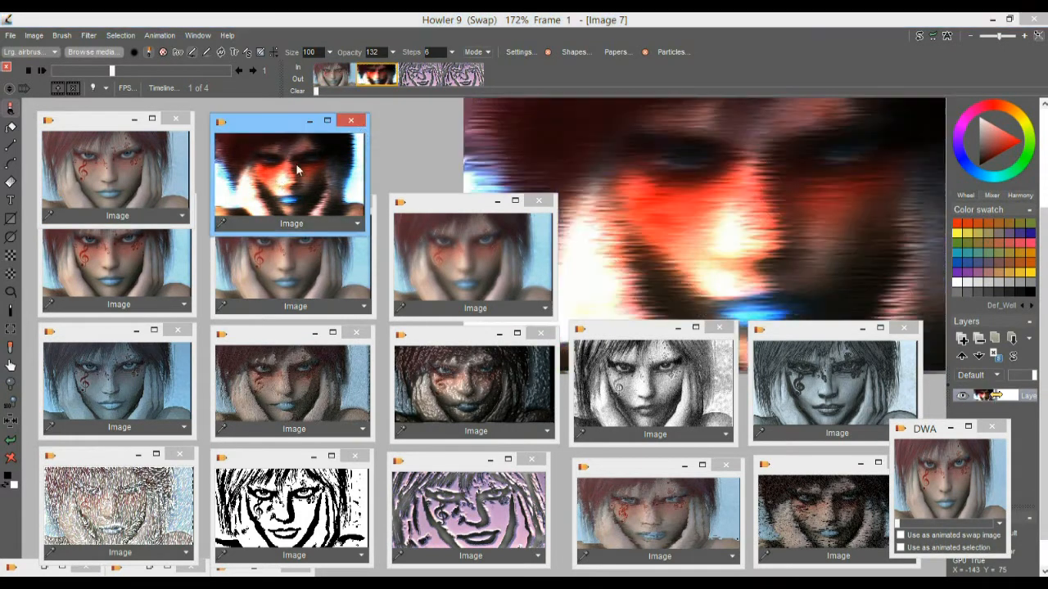
left_click(421, 77)
left_click(291, 503)
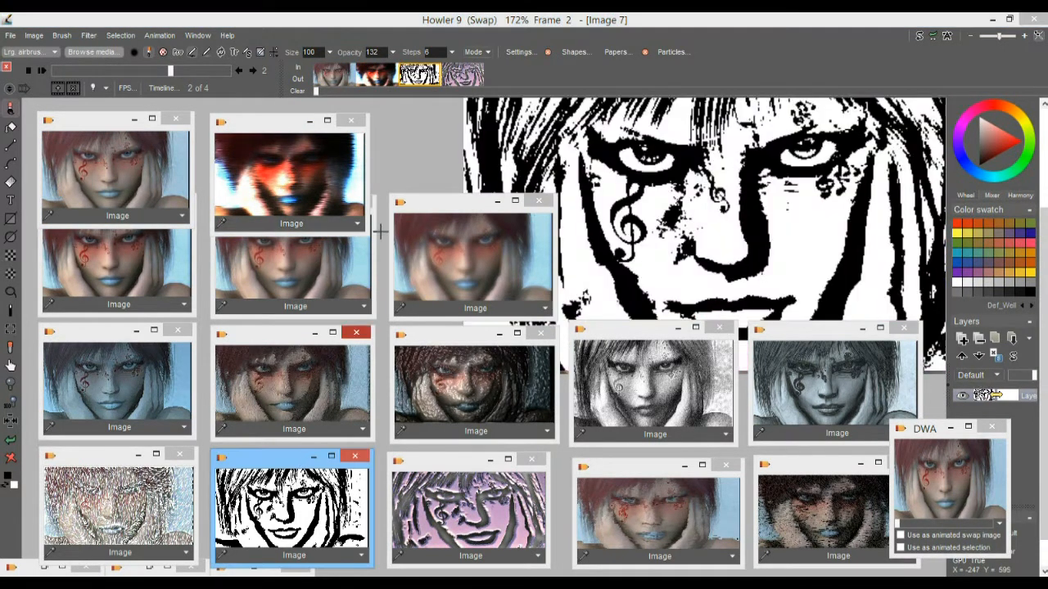
left_click(463, 76)
left_click(468, 503)
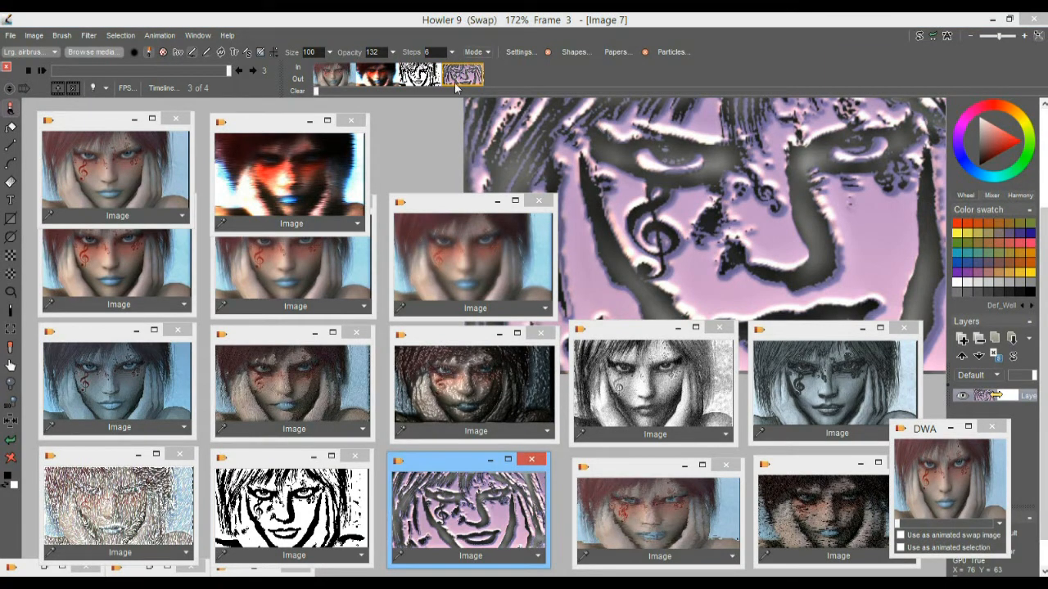
mouse_move(334, 75)
left_mouse_down()
mouse_move(469, 73)
mouse_move(336, 75)
left_mouse_up()
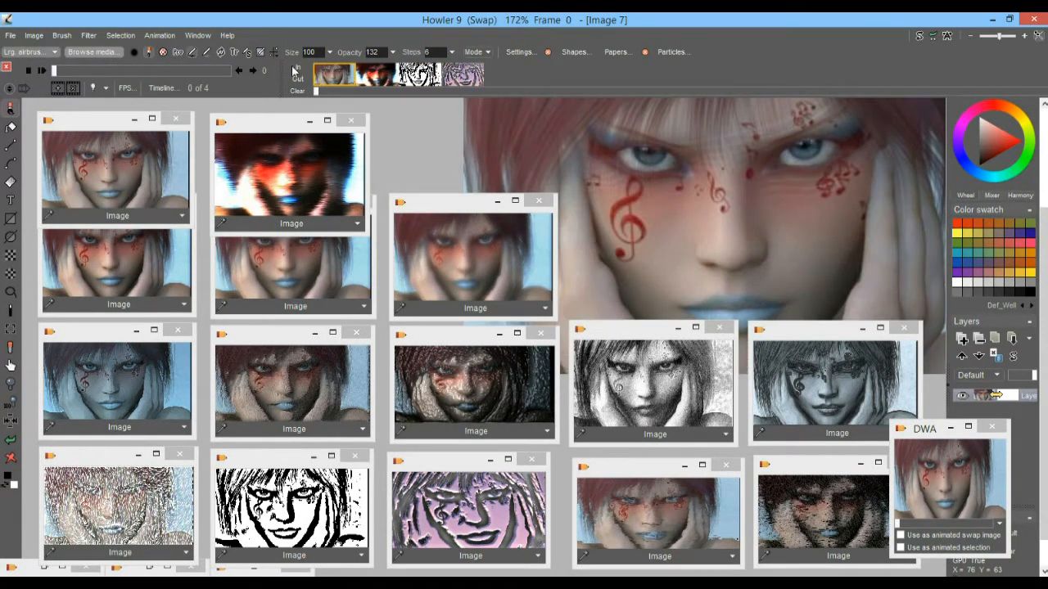
- Open the animated Motion prediction module and move its dialog clear of the large portrait
left_click(90, 36)
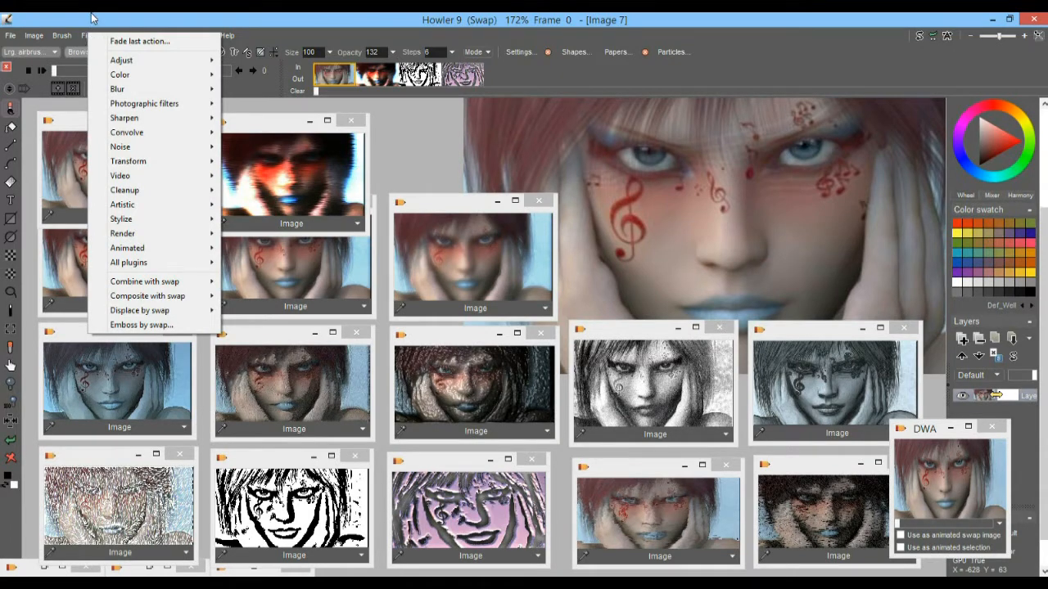
left_click(92, 35)
left_click(90, 37)
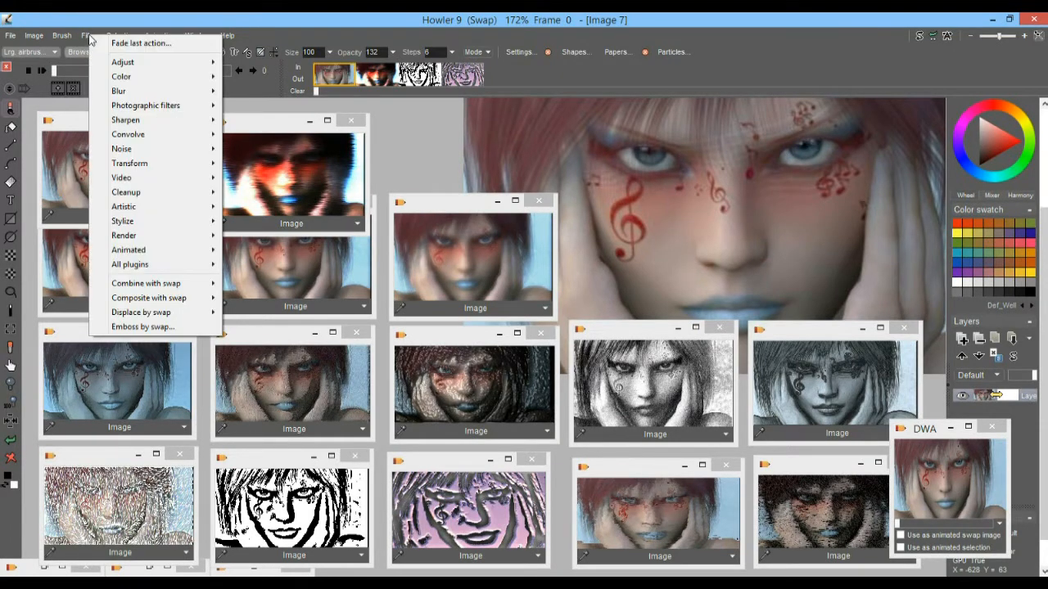
mouse_move(128, 252)
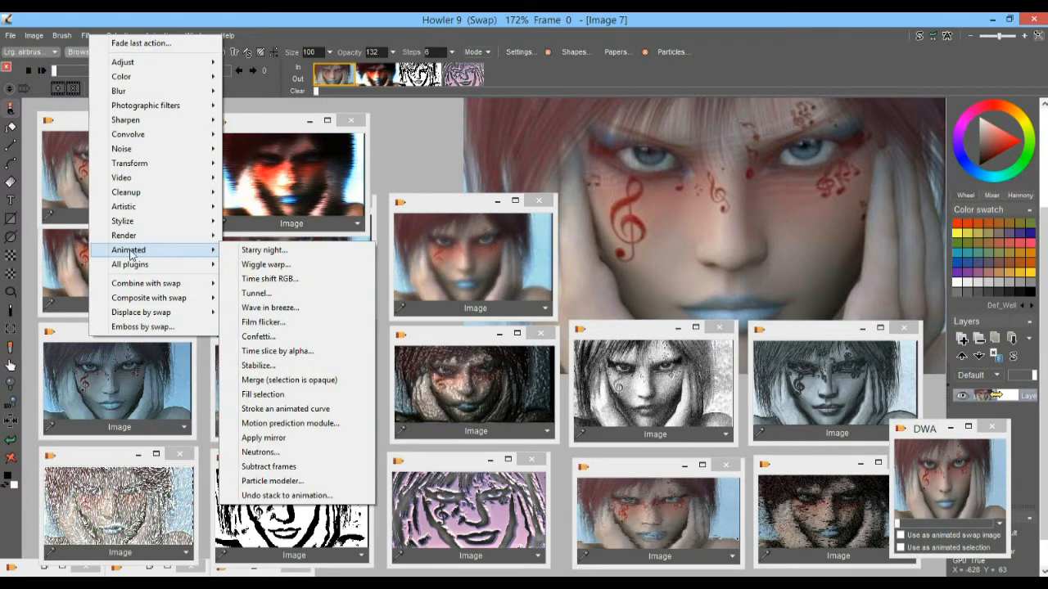
left_click(309, 431)
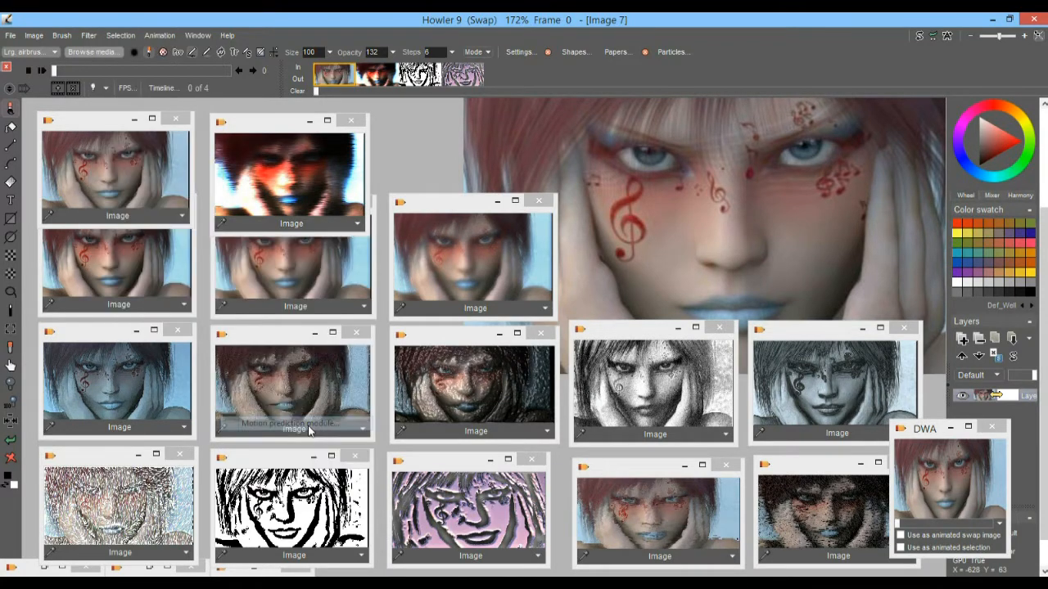
left_click_drag(535, 145, 307, 125)
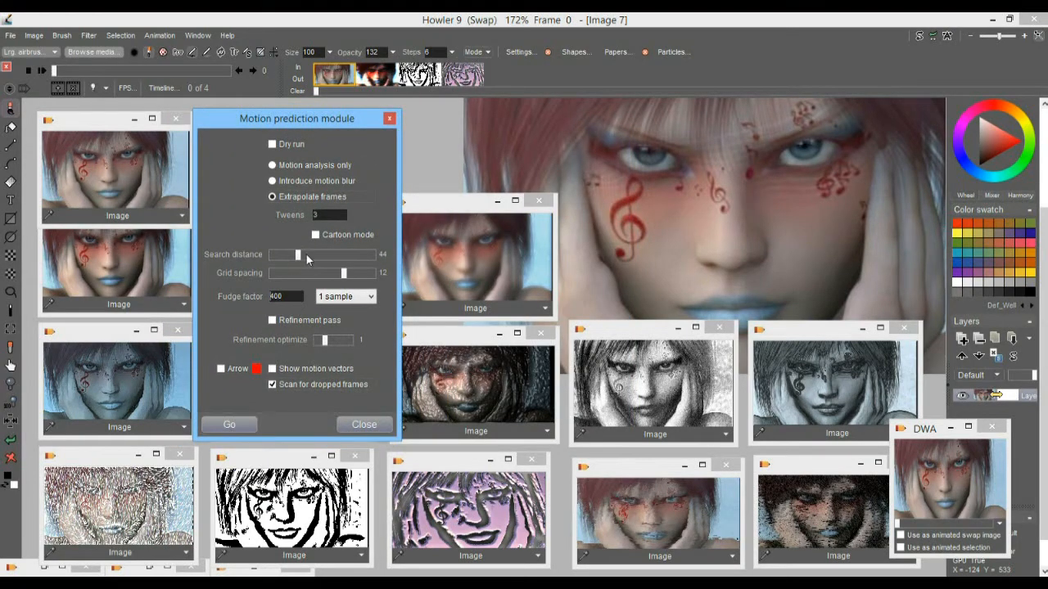
- Set the motion prediction grid spacing to 13 after checking the grid against the eye details, keeping the first frame current
mouse_move(343, 278)
left_mouse_down()
mouse_move(299, 274)
mouse_move(357, 275)
mouse_move(288, 273)
mouse_move(354, 274)
mouse_move(346, 279)
left_mouse_up()
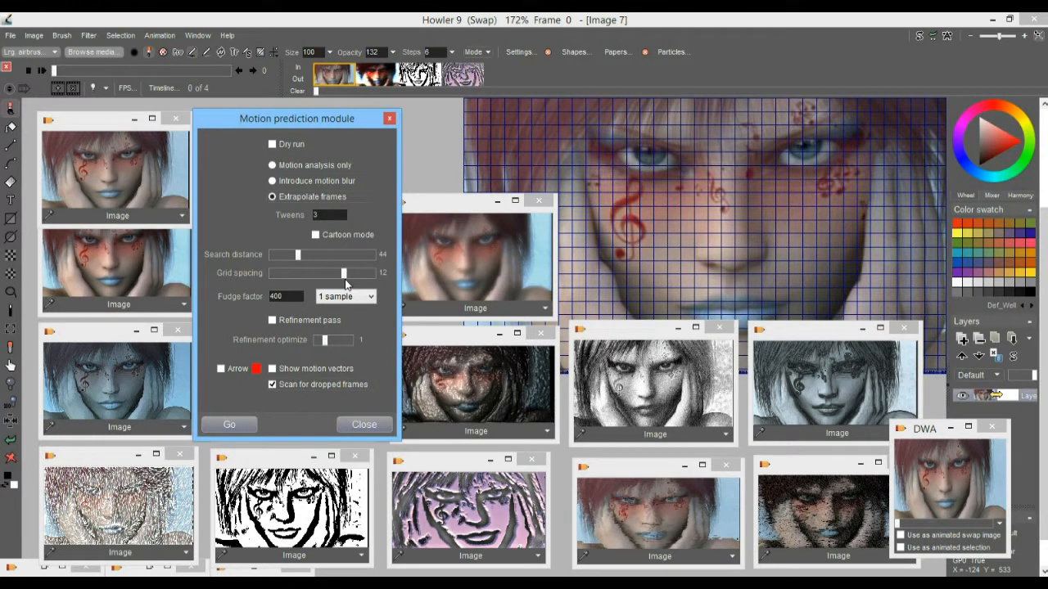
left_click_drag(346, 283, 346, 283)
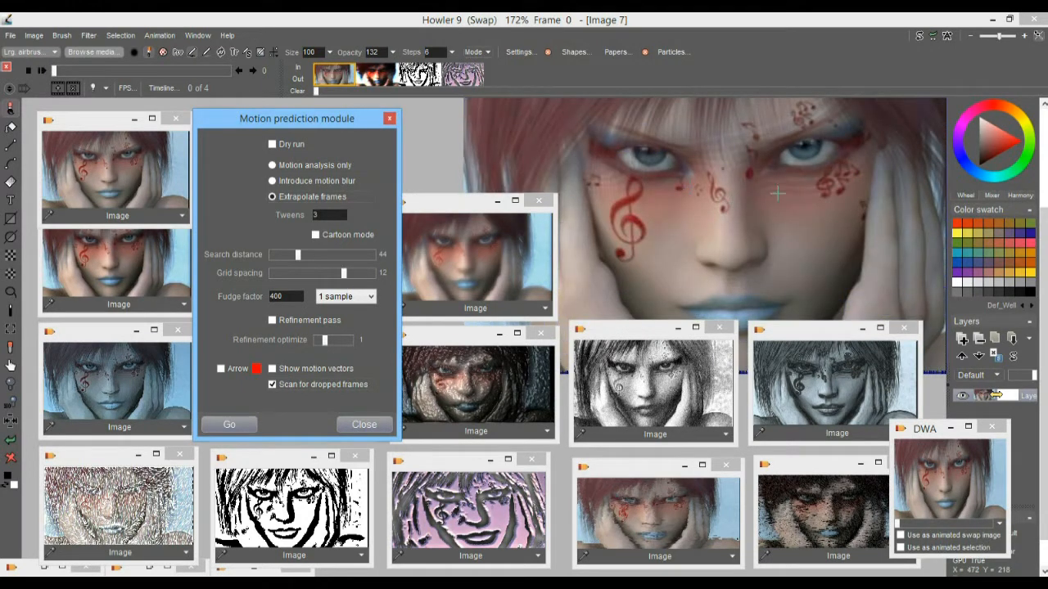
scroll(776, 229, "up", 3)
left_click_drag(776, 228, 522, 457)
left_click_drag(821, 188, 714, 147)
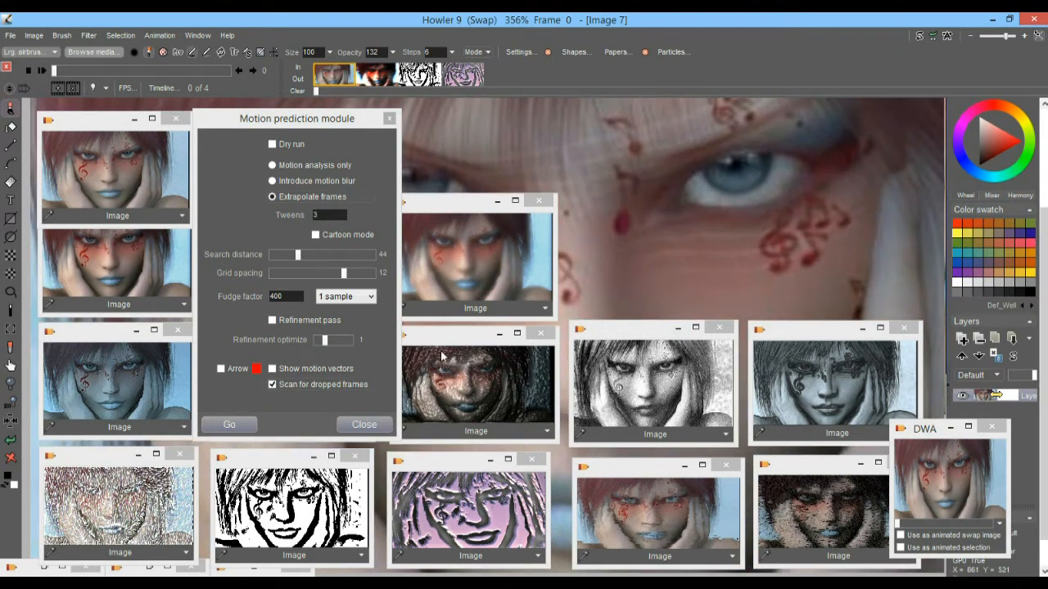
left_click_drag(346, 277, 355, 280)
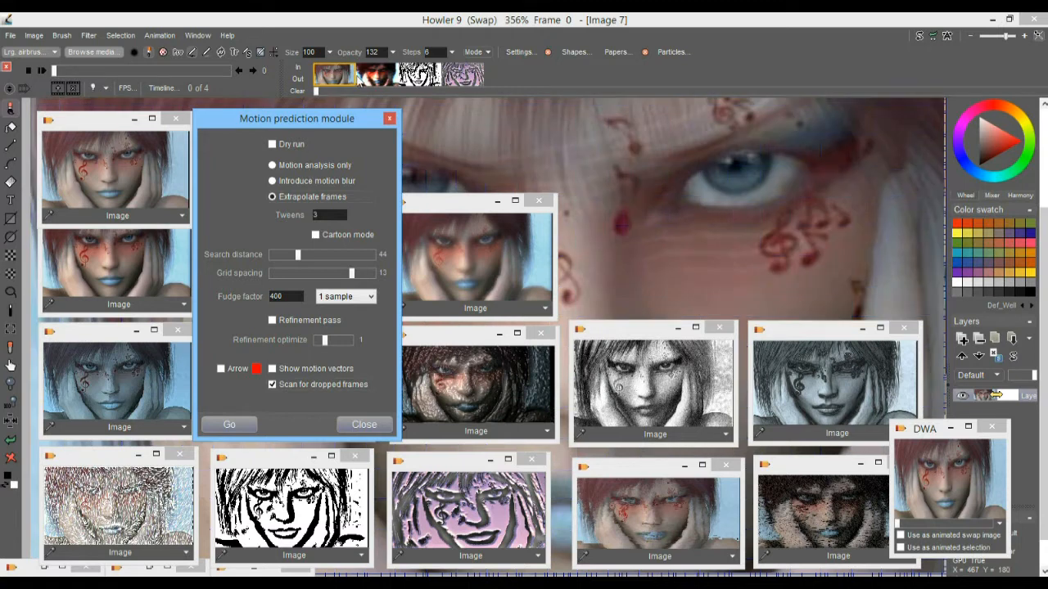
left_click(367, 76)
left_click(338, 77)
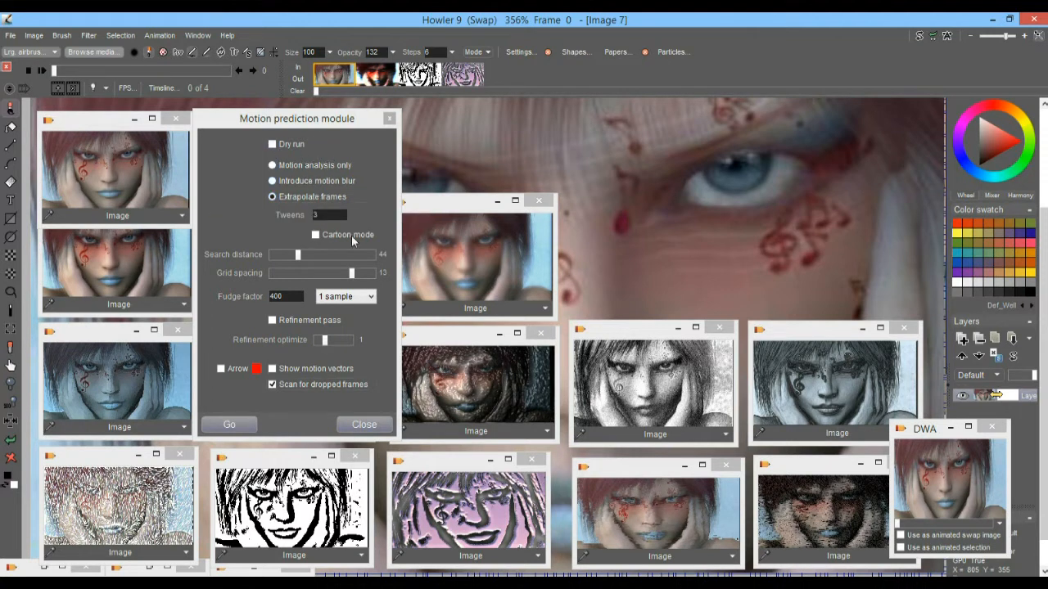
- Turn on the dry run option and test frame extrapolation with 3 tweens
left_click(280, 148)
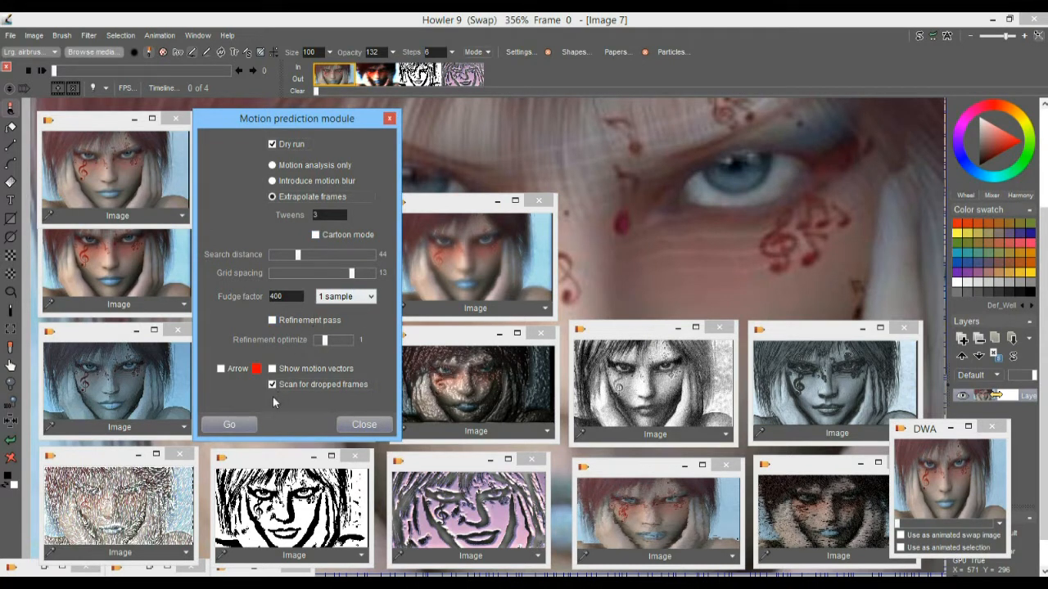
left_click(230, 426)
left_click(513, 342)
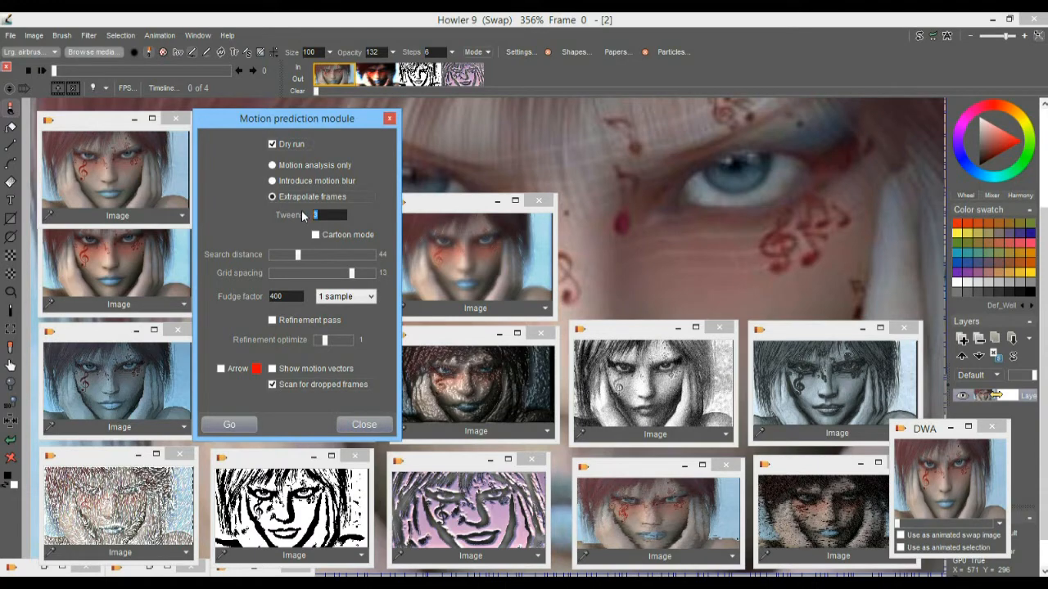
- Set the tweens to 22 and perform a dry run of the frame extrapolation
type("22")
left_click(249, 424)
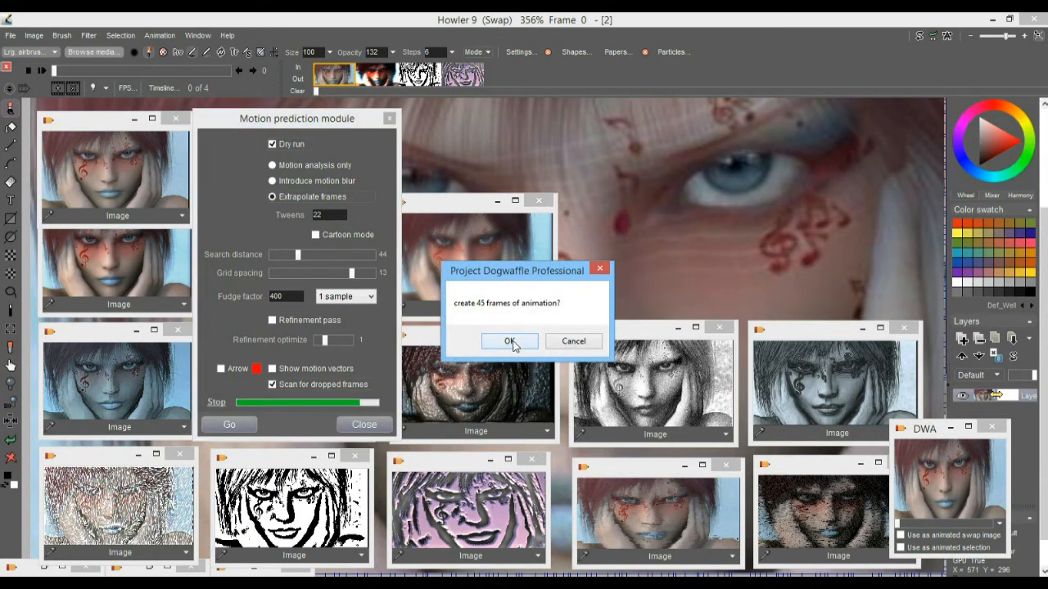
left_click(511, 342)
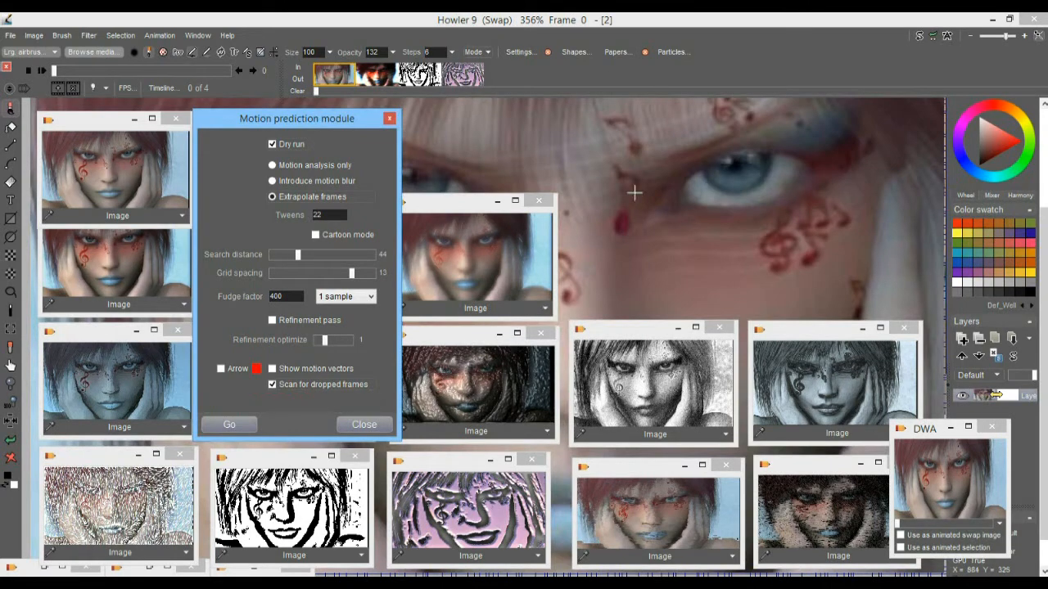
scroll(720, 233, "down", 3)
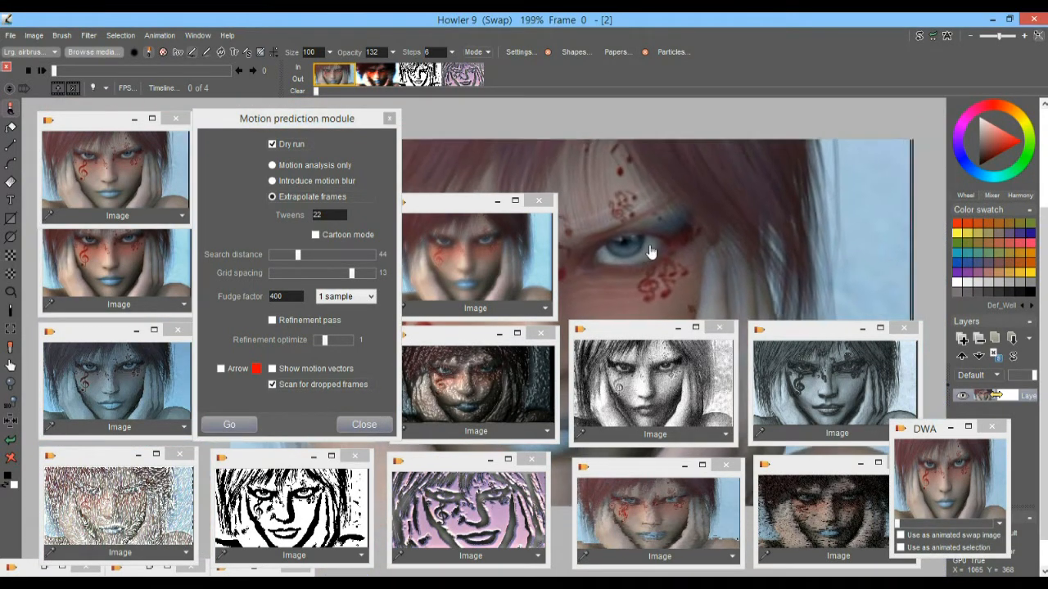
scroll(772, 160, "down", 2)
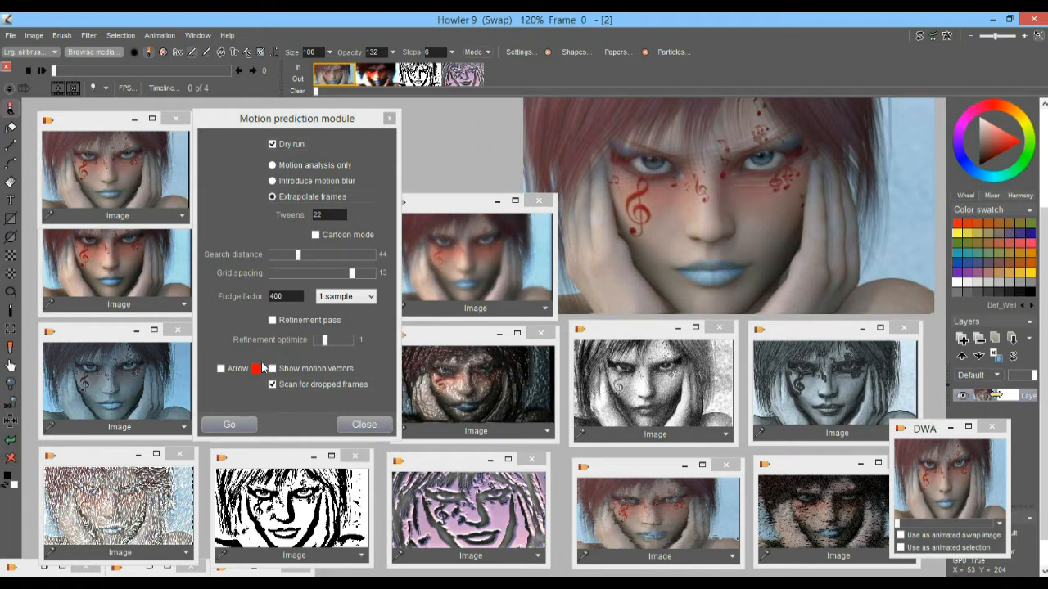
- Raise the tweens to 55 and repeat the extrapolation dry run
double_click(330, 216)
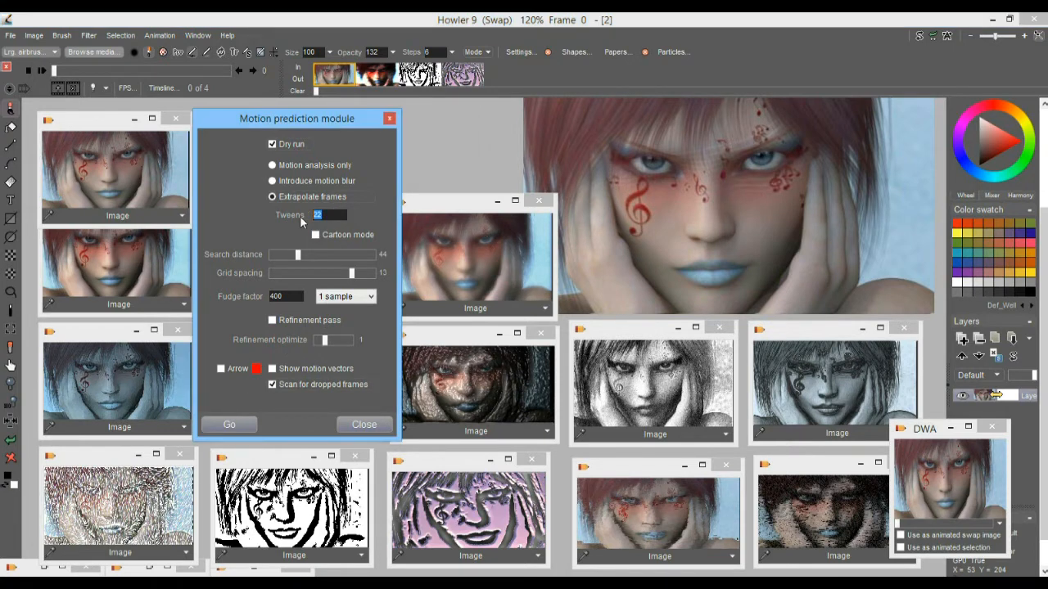
type("55")
left_click(229, 424)
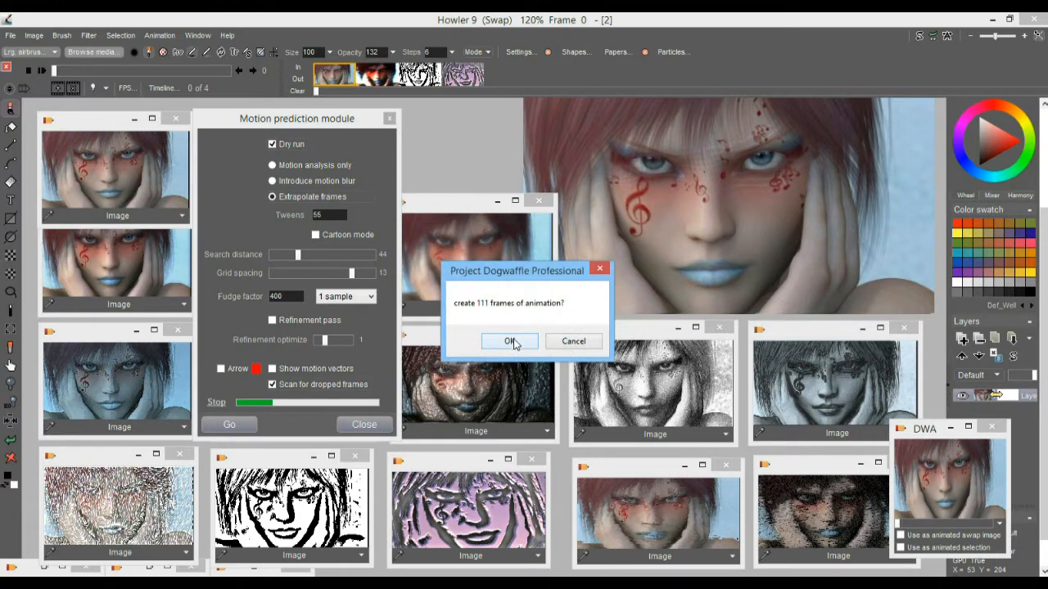
left_click(509, 343)
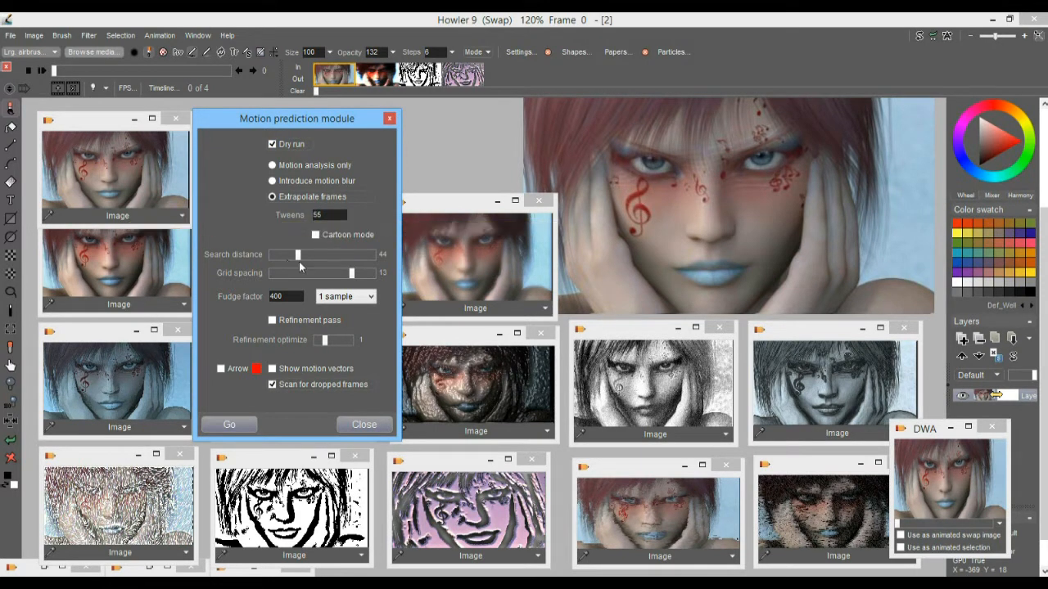
- Set the tweens to 222, check the extrapolation with a dry run, then turn dry run off and generate the frames
left_click_drag(334, 215, 276, 215)
type("222")
left_click(246, 426)
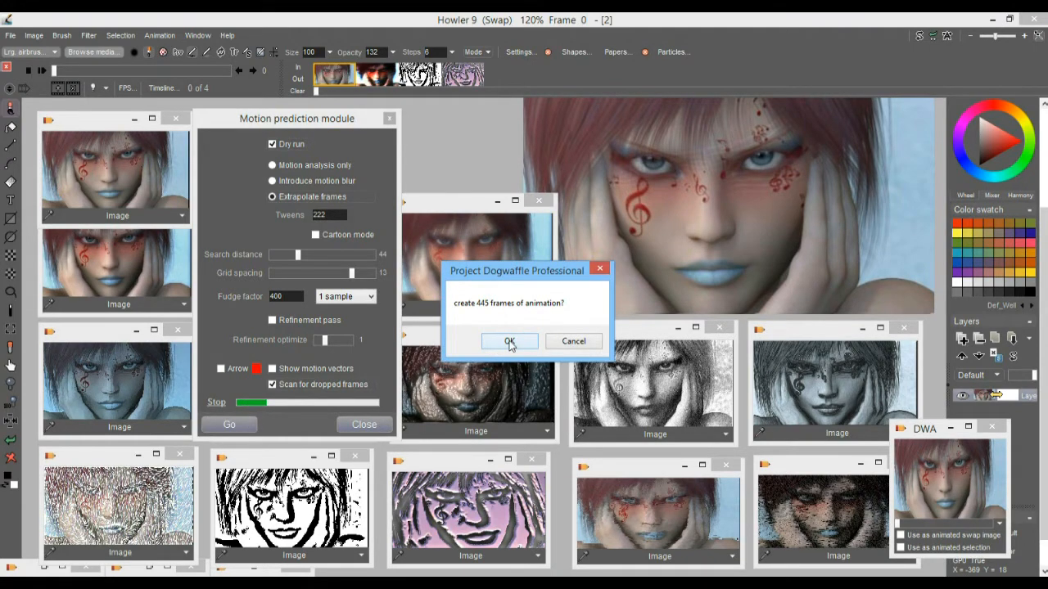
left_click(509, 342)
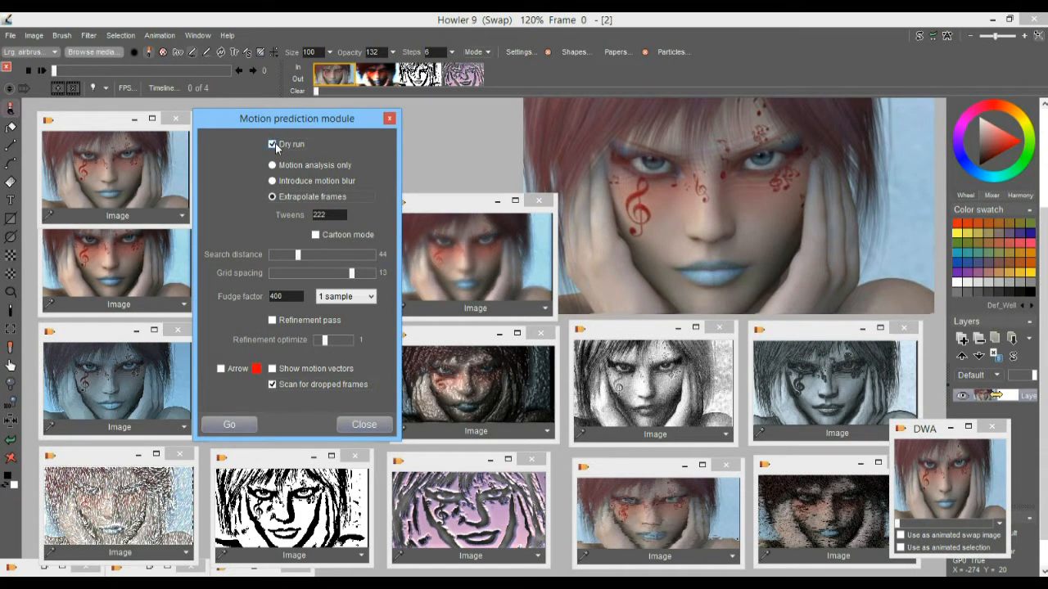
left_click(230, 424)
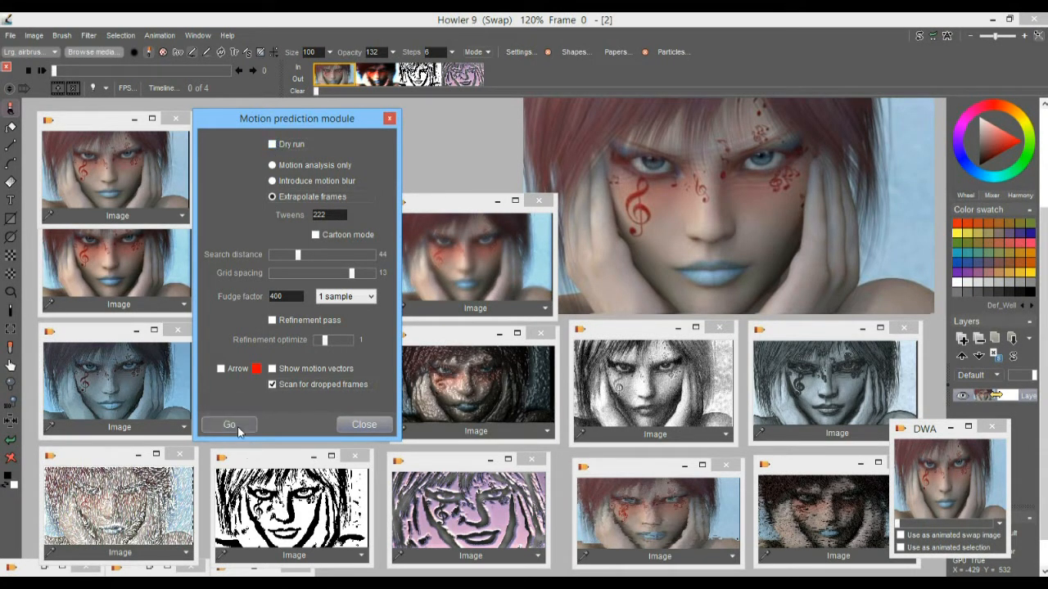
left_click(508, 342)
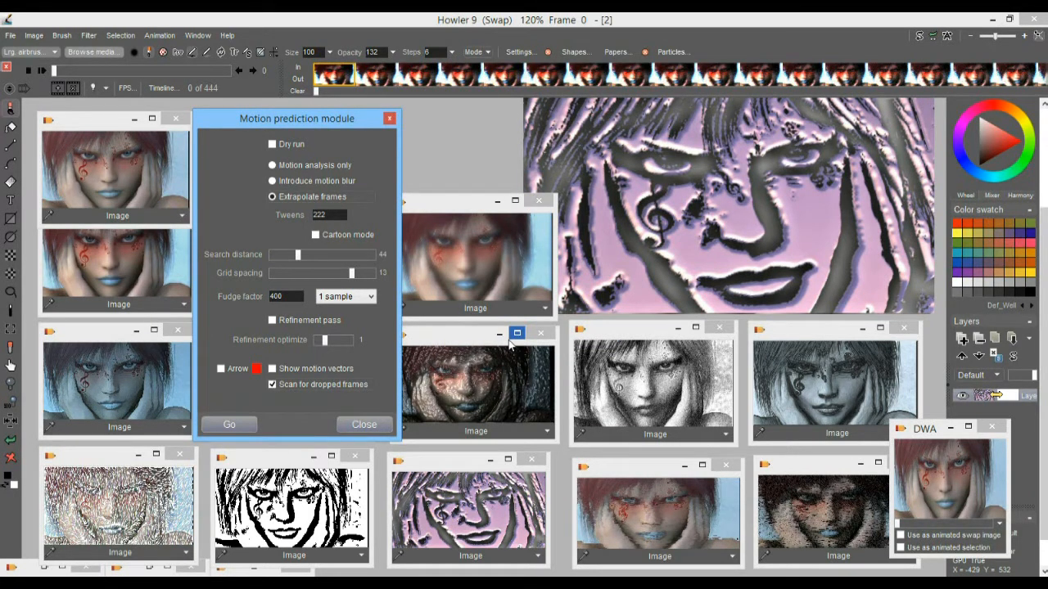
- Scrub through the extrapolated animation to review the predicted transitions and return to the first frame
left_click_drag(111, 71, 164, 70)
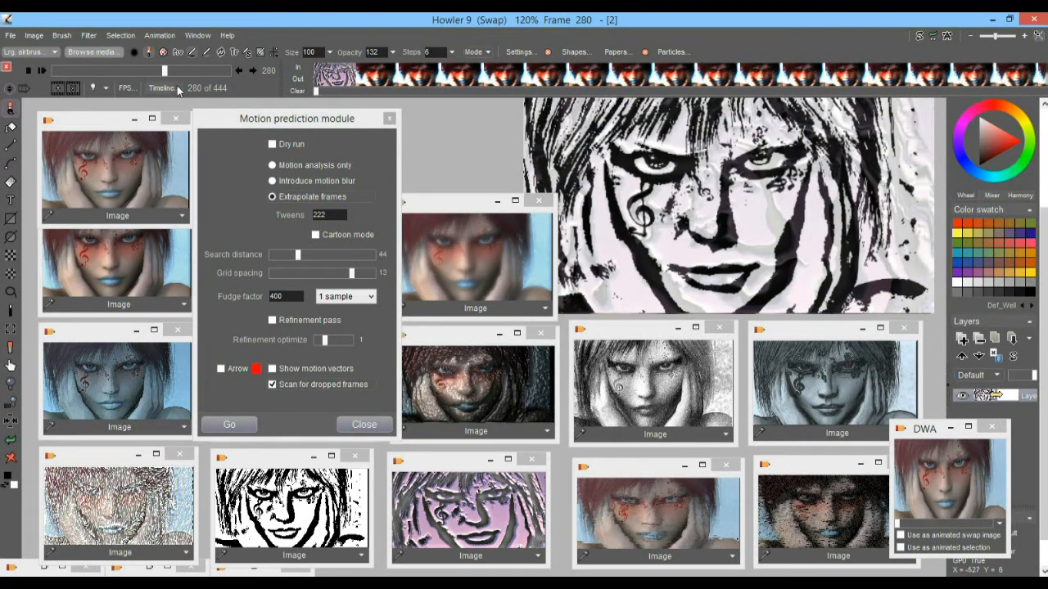
left_click_drag(166, 71, 18, 78)
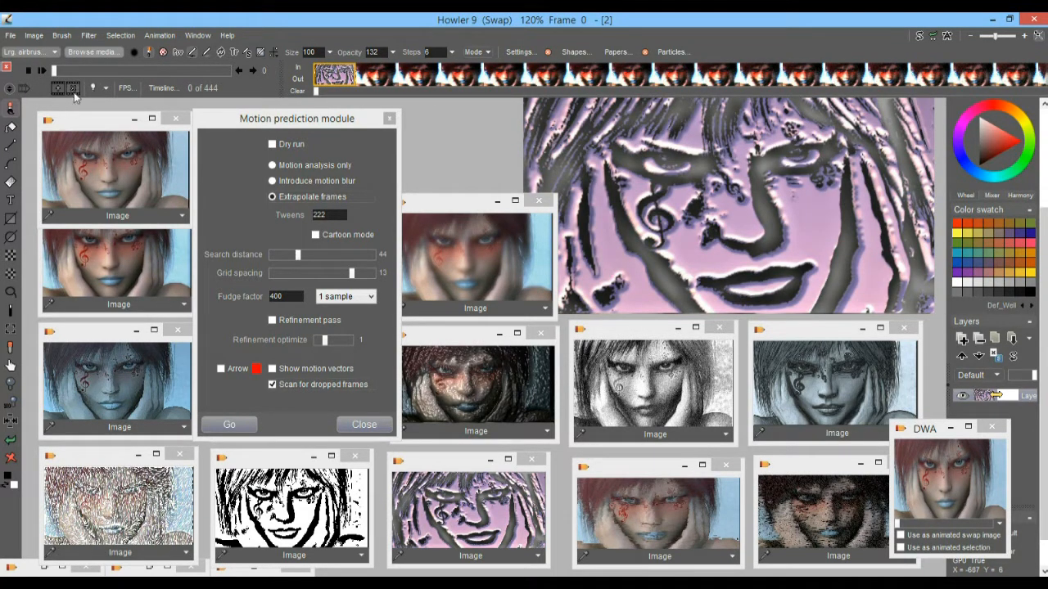
- Delete the first frame of the animation and put the plain original portrait into the frame that takes its place
left_click(74, 88)
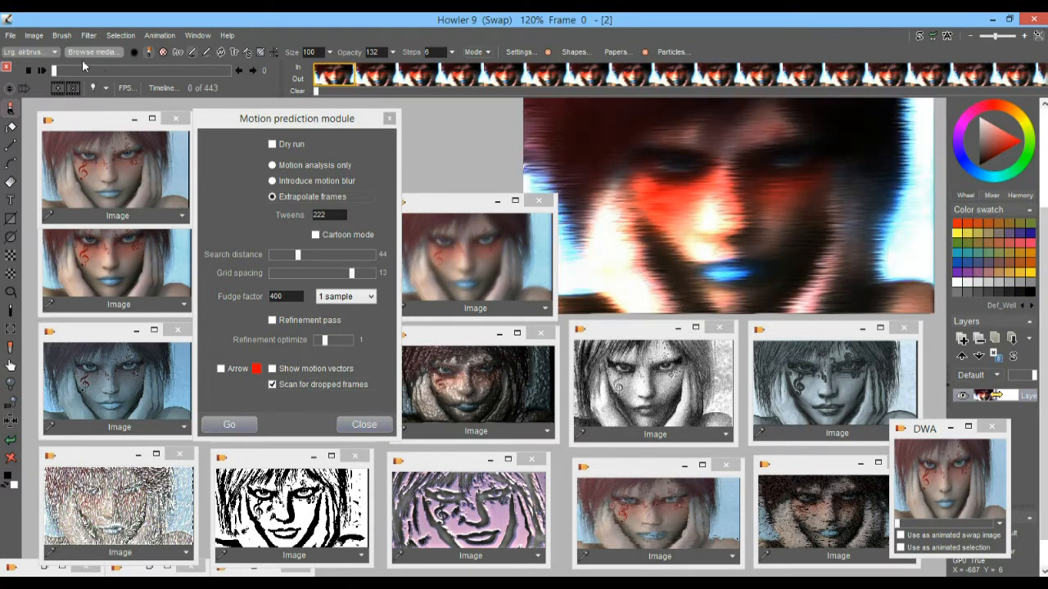
mouse_move(55, 74)
left_mouse_down()
mouse_move(88, 75)
mouse_move(47, 73)
left_mouse_up()
left_click_drag(58, 70, 22, 71)
left_click(120, 181)
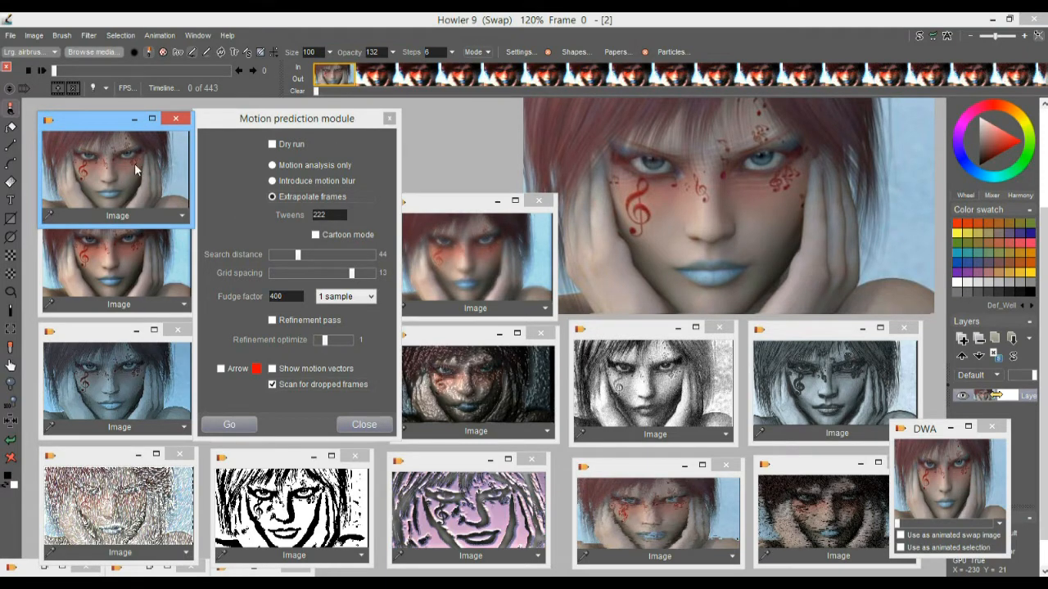
left_click(42, 70)
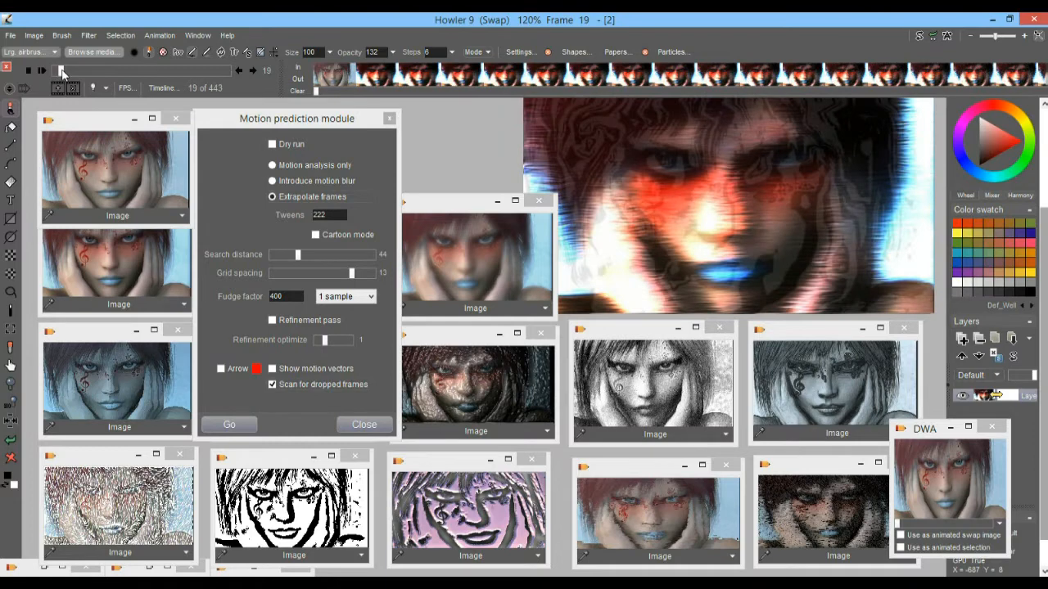
left_click_drag(53, 71, 22, 87)
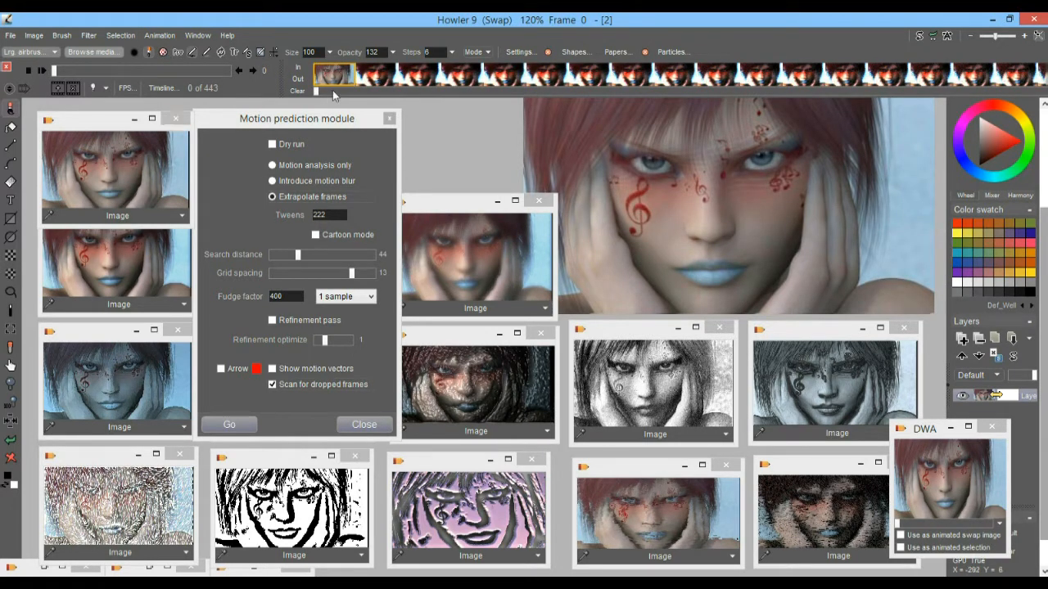
- Replace frame 0 with the more saturated portrait showing reddened eyes and cheeks, and close the Motion prediction module
left_click(130, 171)
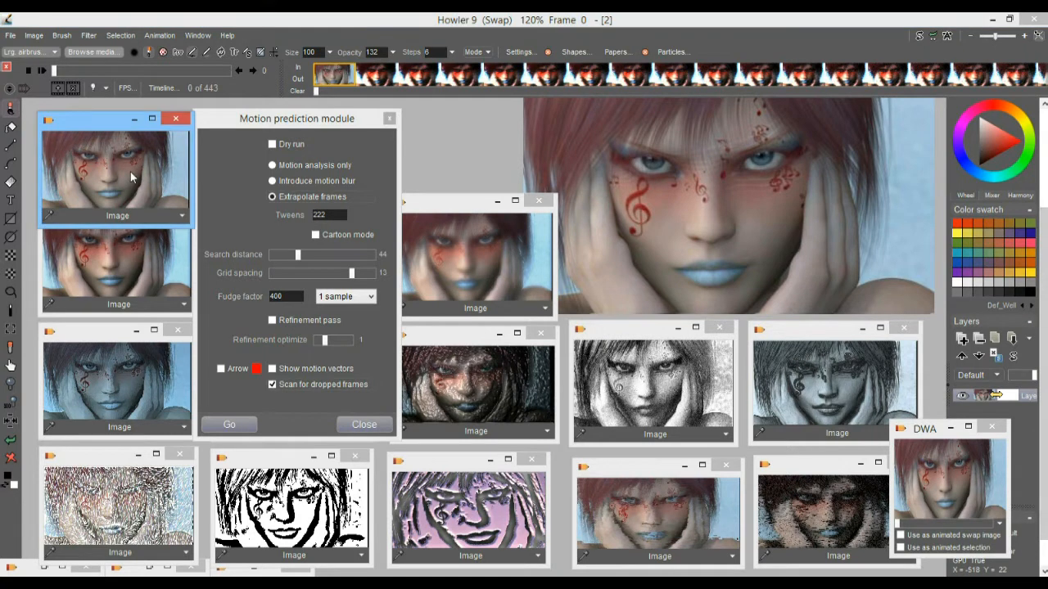
left_click(136, 272)
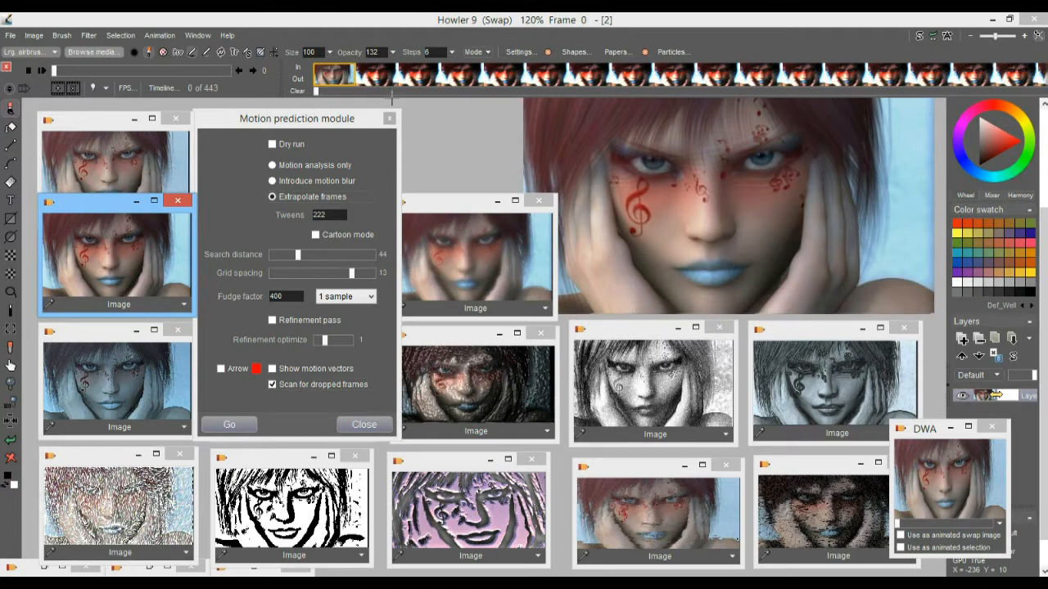
left_click(390, 120)
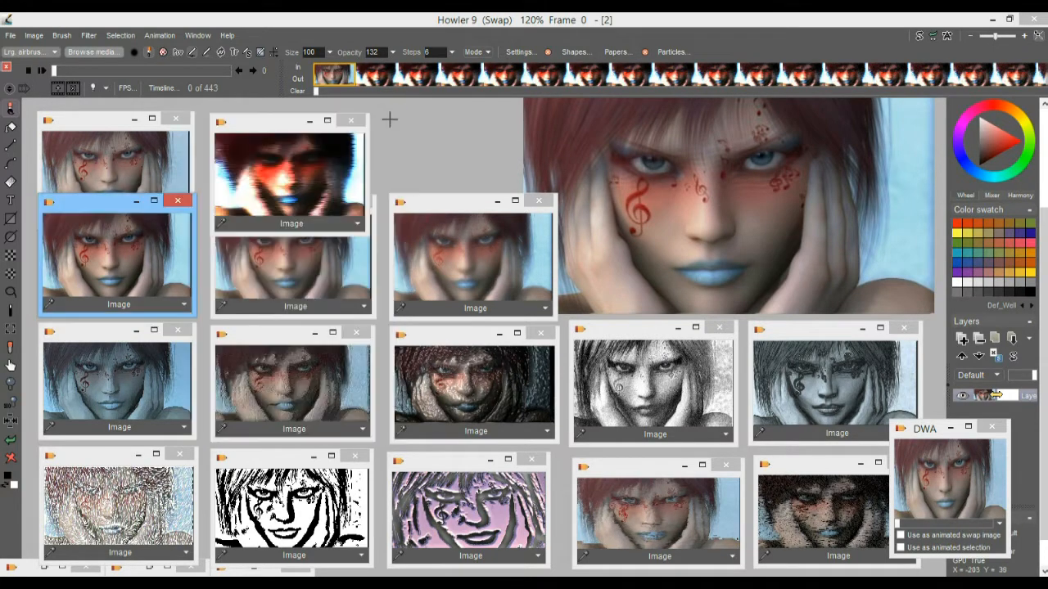
- Put the glowing red high-contrast, black-and-white and purple embossed portraits into frames 1, 2 and 3 respectively
left_click(383, 76)
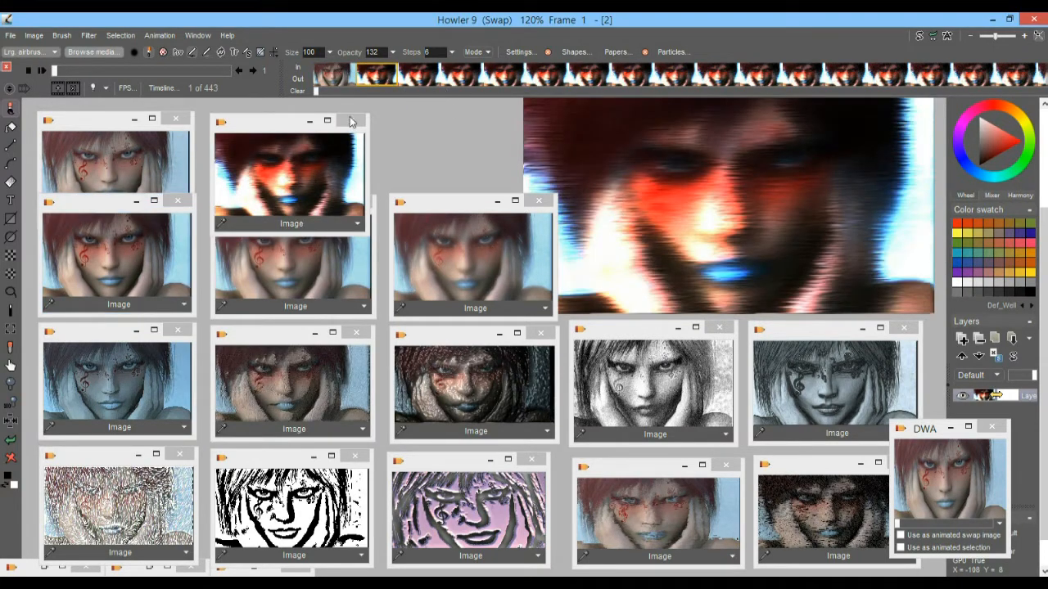
left_click(309, 180)
left_click(415, 84)
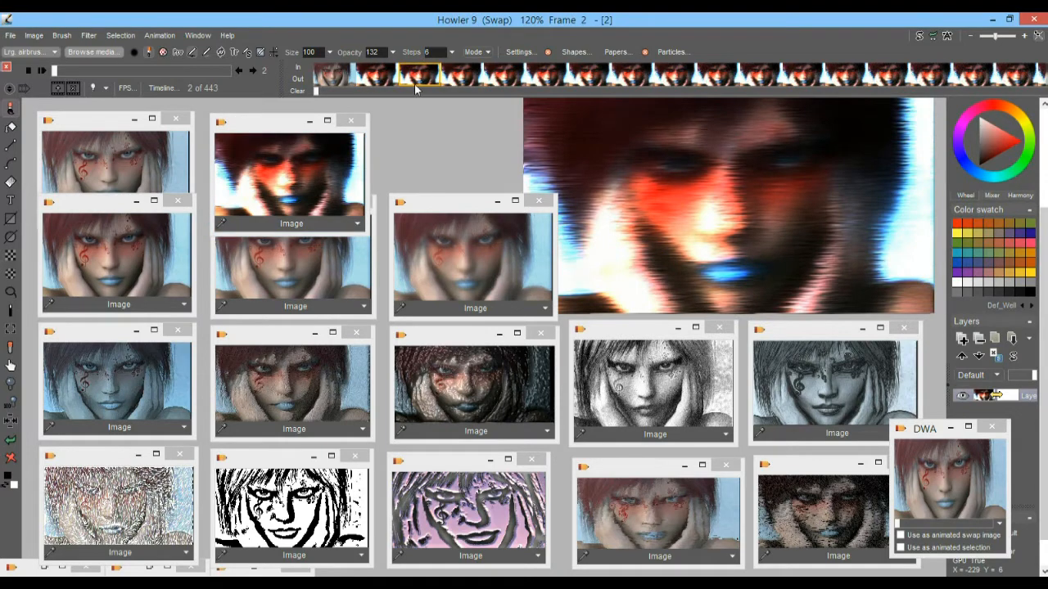
left_click(285, 524)
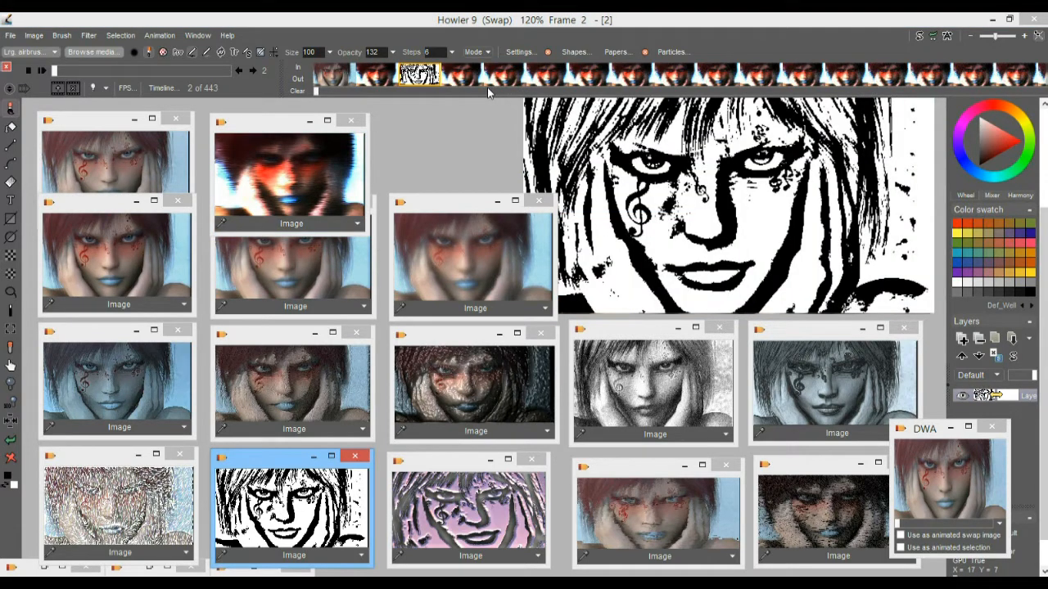
left_click(467, 79)
left_click(479, 501)
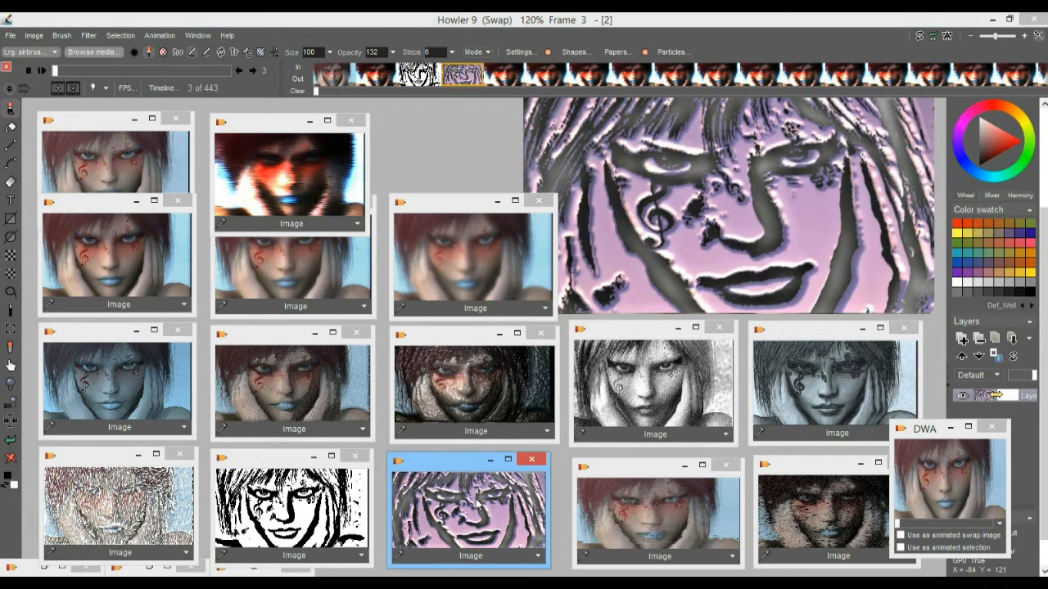
- Duplicate frame 0 and flip between frames 0 and 1 to compare them
left_click(331, 76)
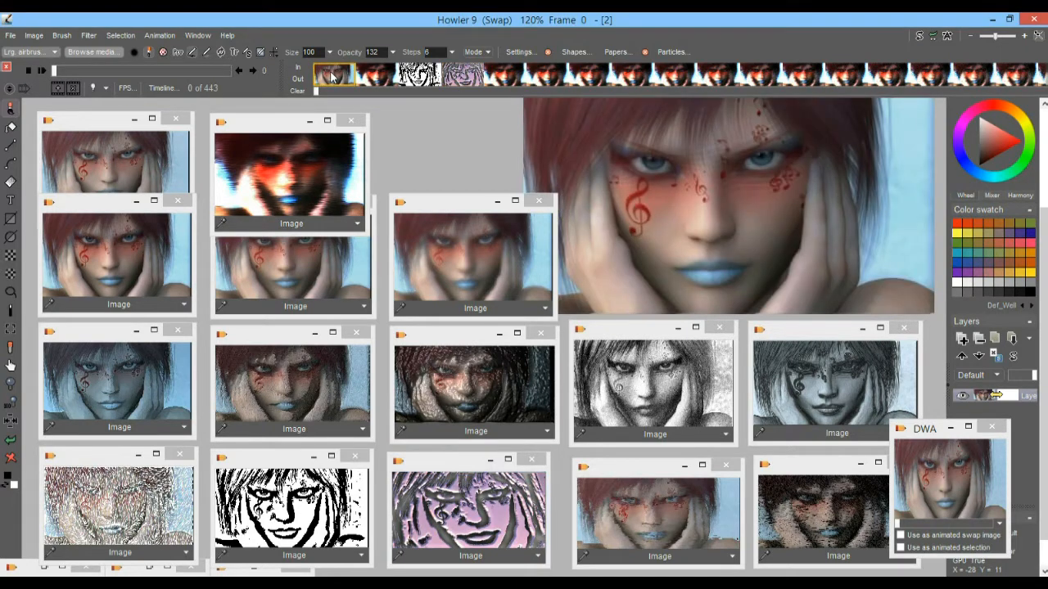
left_click(57, 90)
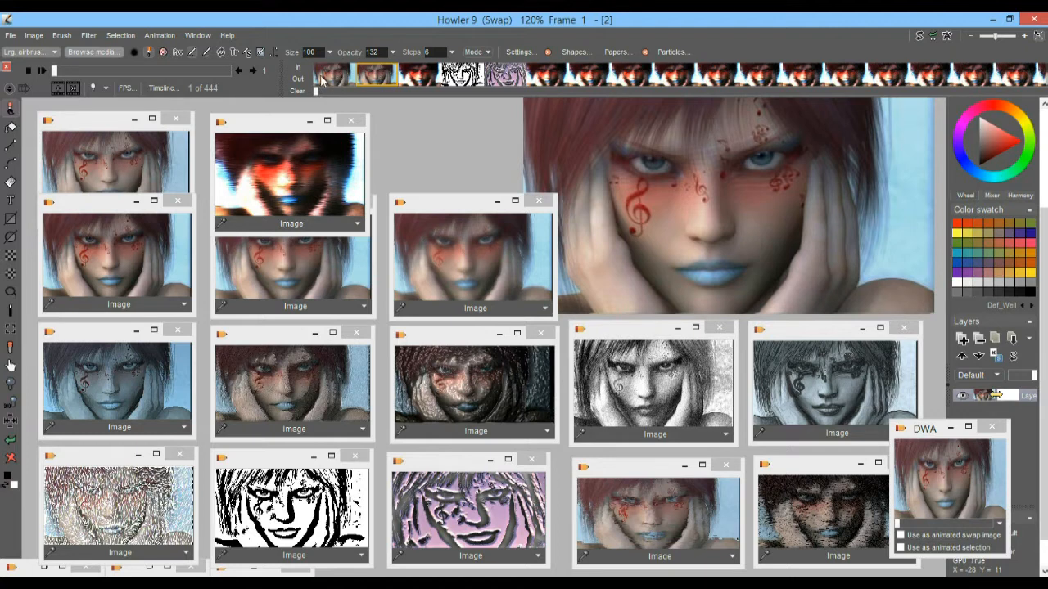
left_click(333, 75)
left_click(365, 75)
left_click(337, 79)
left_click(375, 81)
left_click(342, 80)
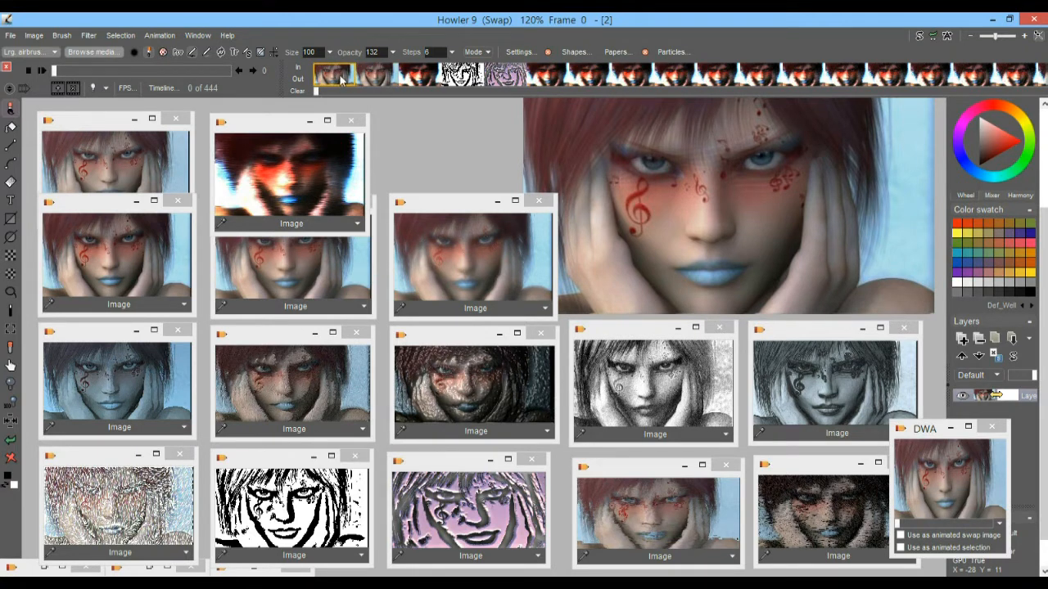
- Try the dark hatched portrait on frame 2, and settle on the smeared oil-paint portrait for that frame
left_click(383, 76)
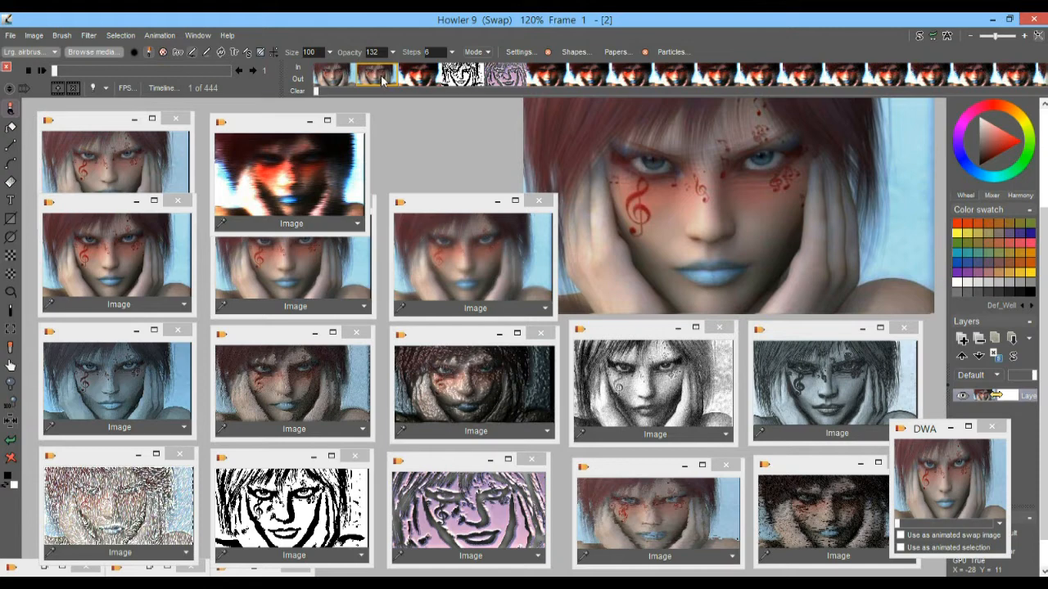
left_click(421, 76)
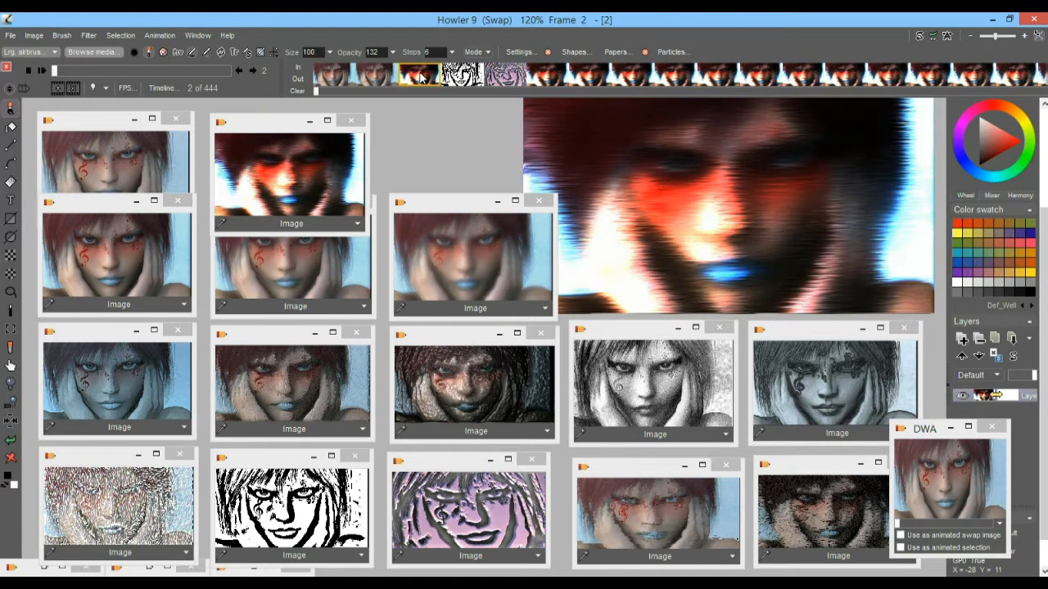
left_click(463, 76)
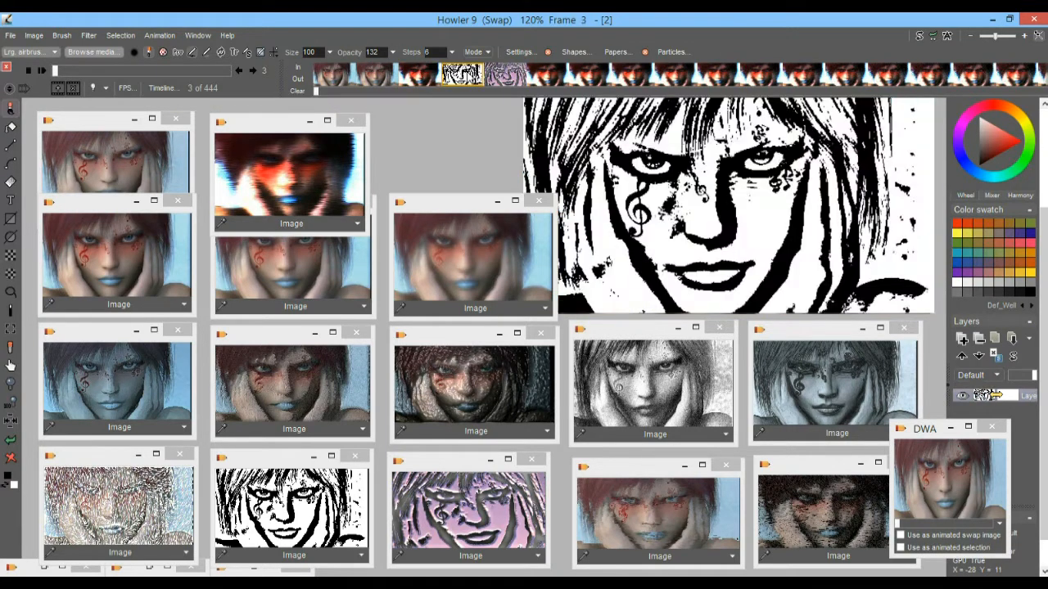
left_click(418, 78)
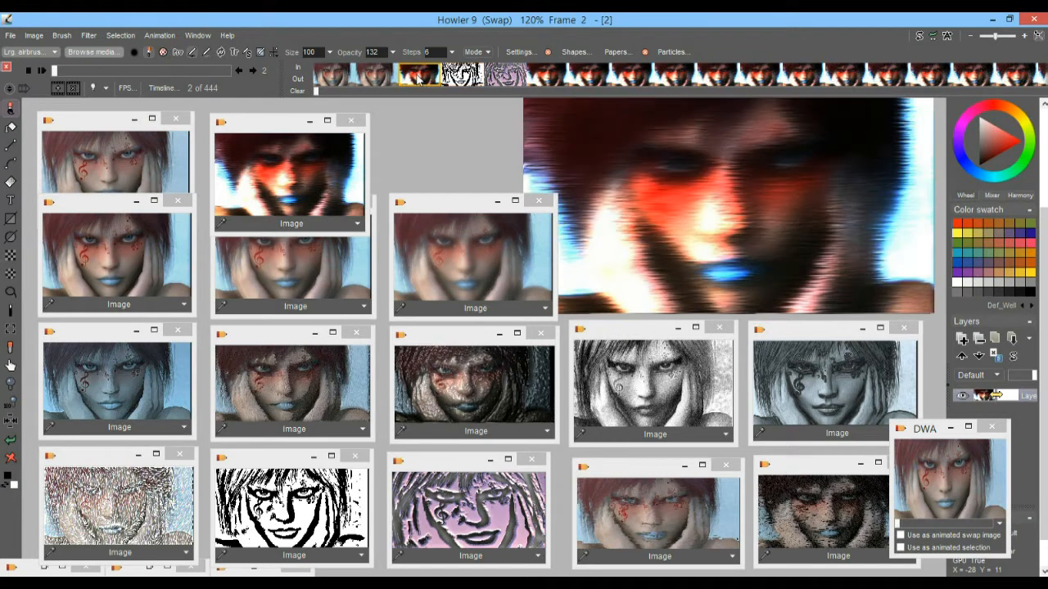
left_click(680, 524)
left_click(815, 519)
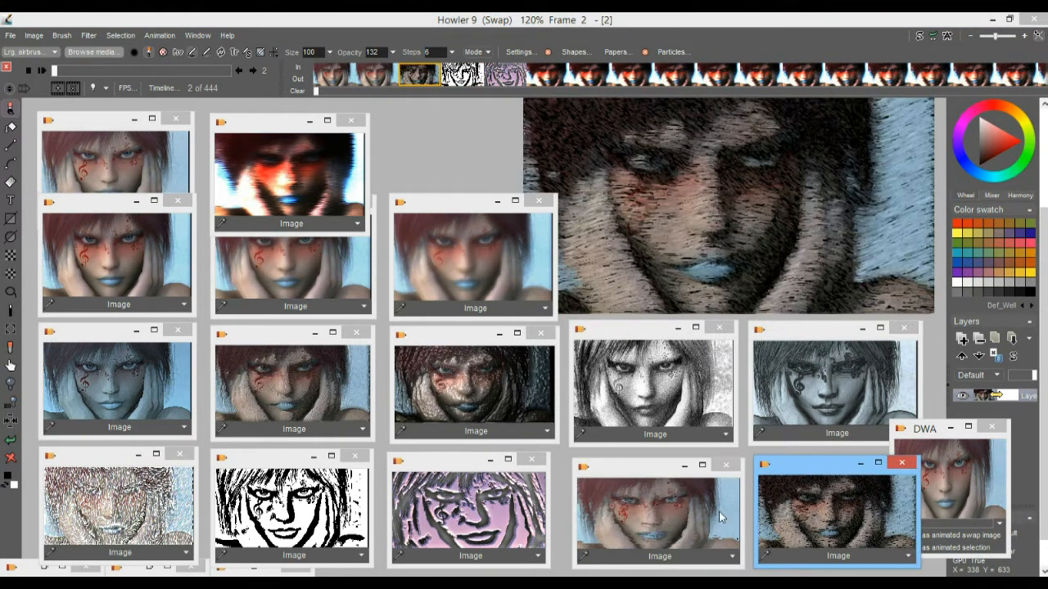
left_click(682, 511)
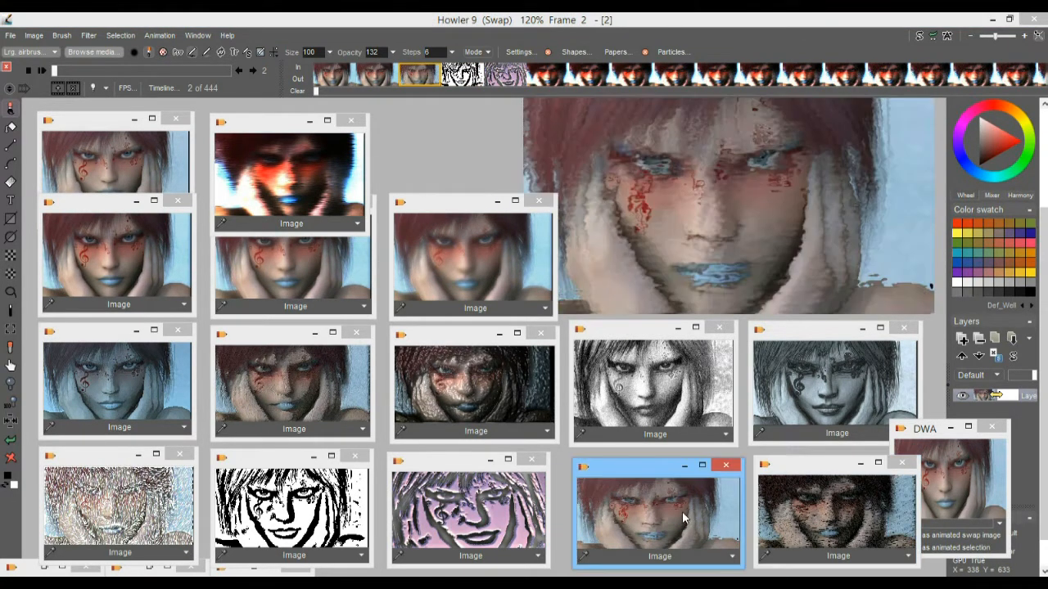
- Put the dark hatched portrait into frame 5 and the light brush-stroke portrait into frame 6
left_click(429, 78)
left_click(460, 77)
left_click(507, 75)
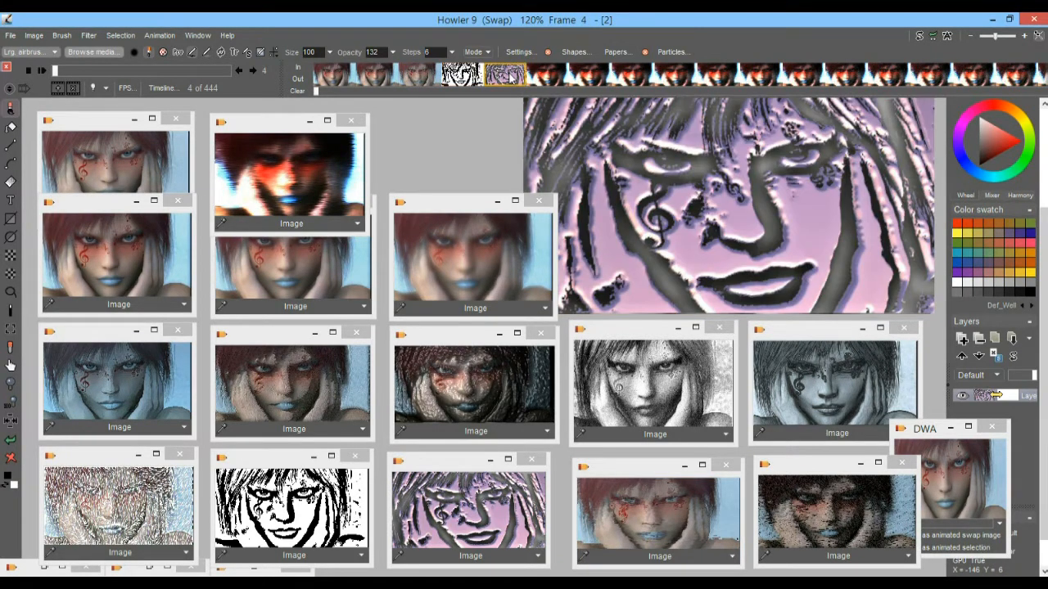
left_click(549, 76)
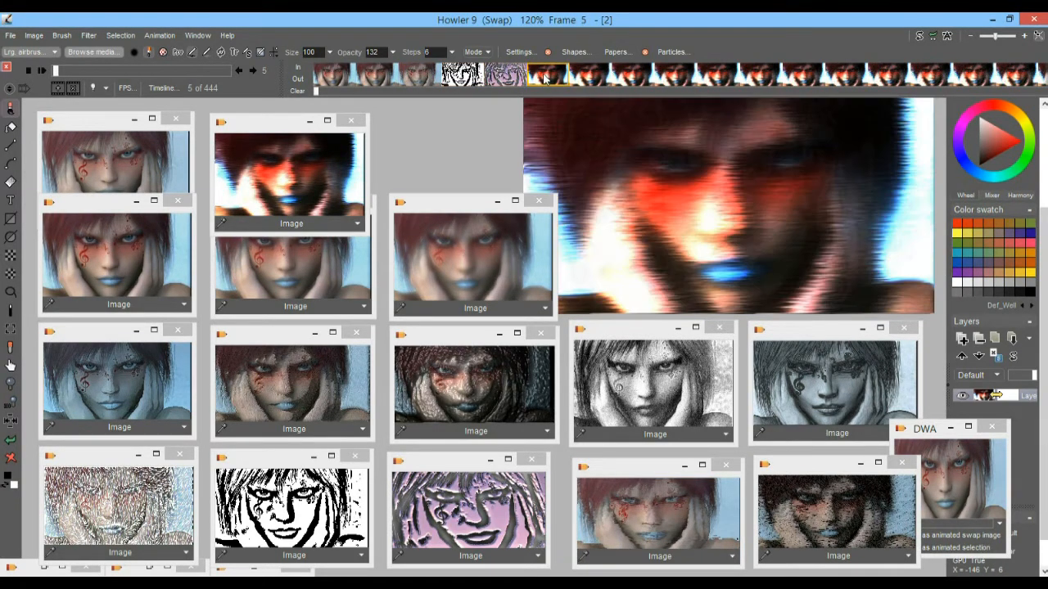
left_click(838, 532)
left_click(598, 78)
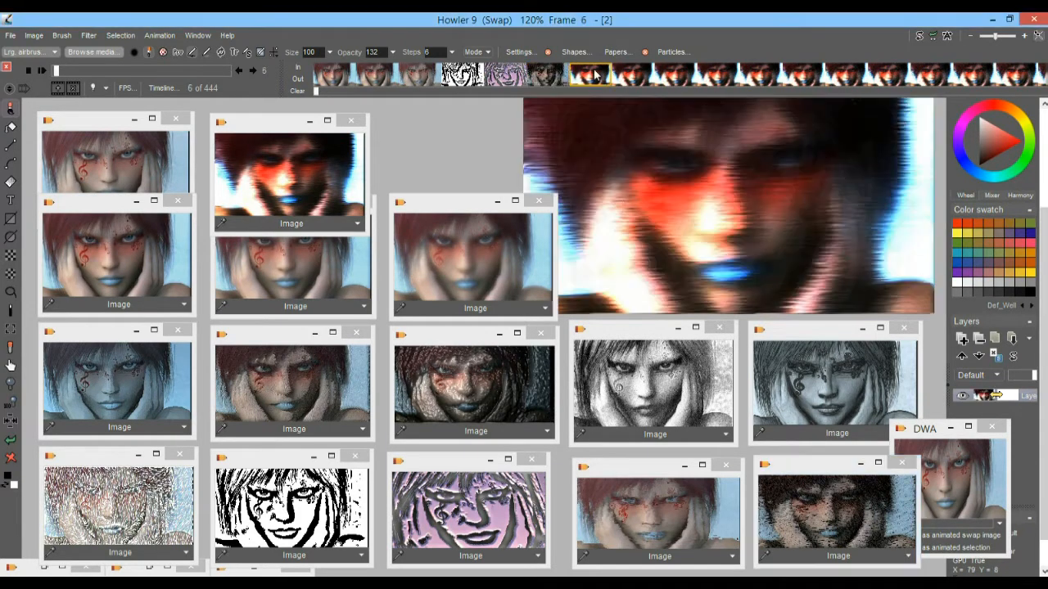
left_click(129, 491)
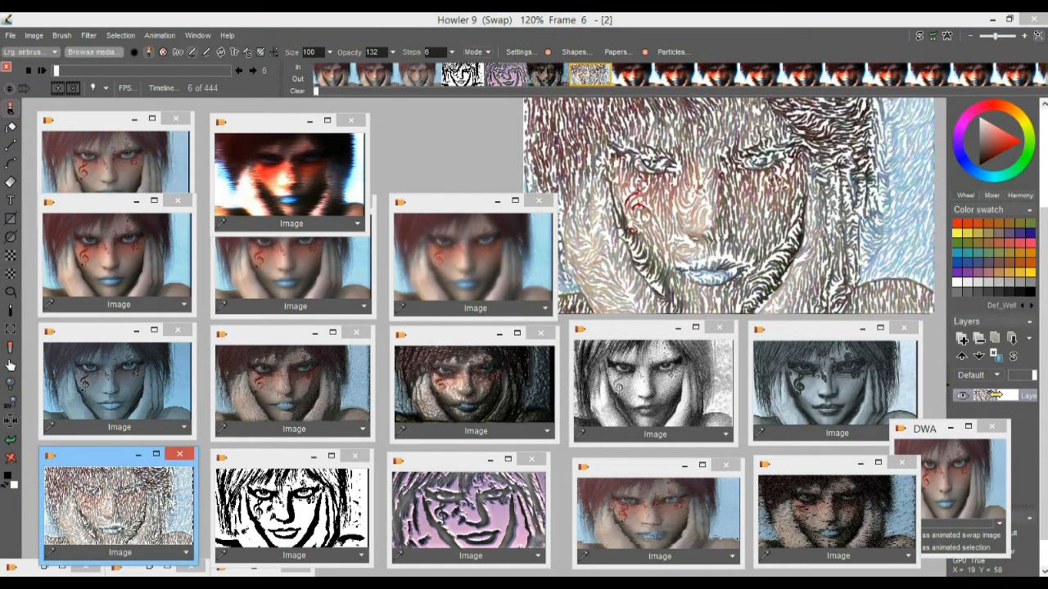
- Review the prepared frames 0 to 6, and set the in point at frame 7 and the out point at frame 443
mouse_move(343, 77)
left_mouse_down()
mouse_move(587, 74)
mouse_move(336, 77)
left_mouse_up()
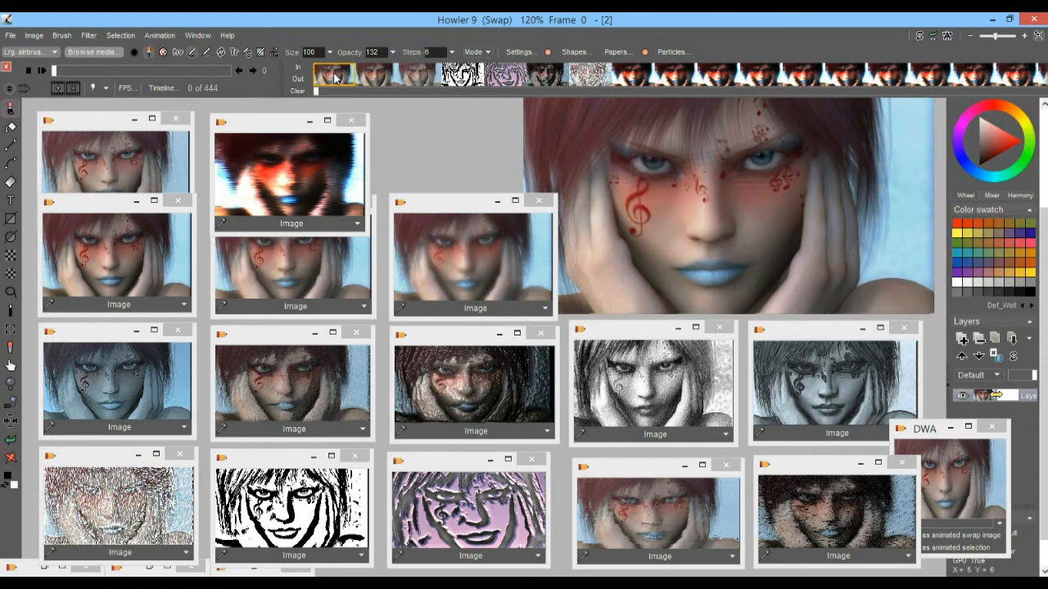
left_click_drag(370, 76, 642, 80)
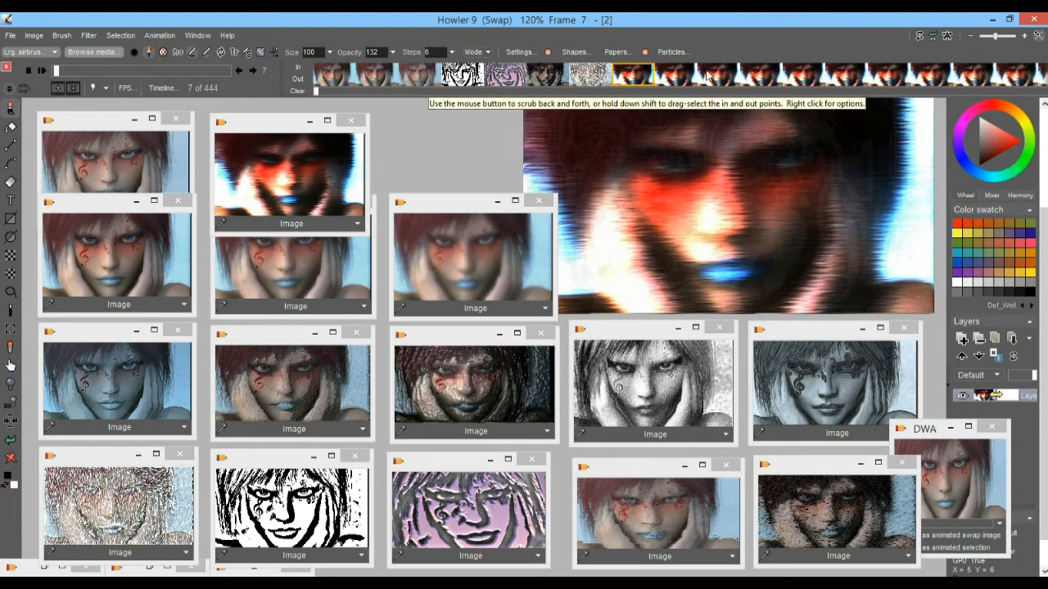
left_click(674, 77)
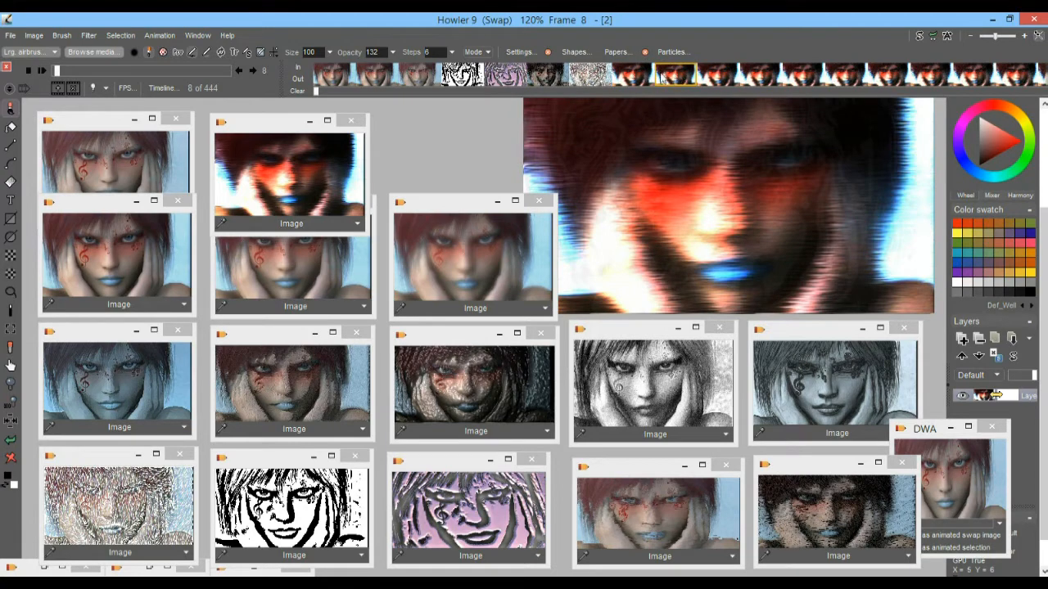
left_click(636, 76)
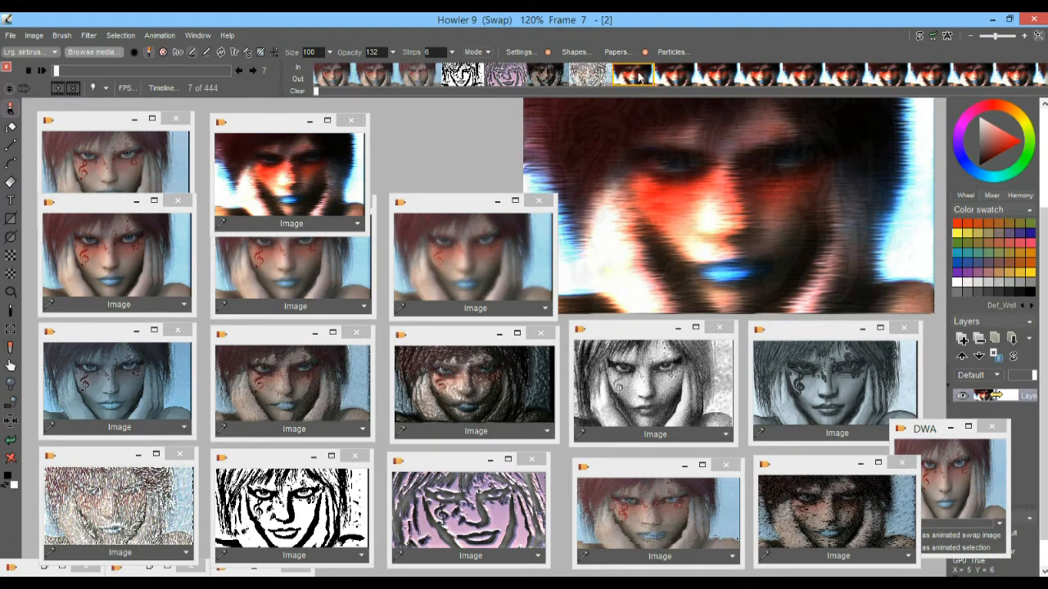
right_click(639, 76)
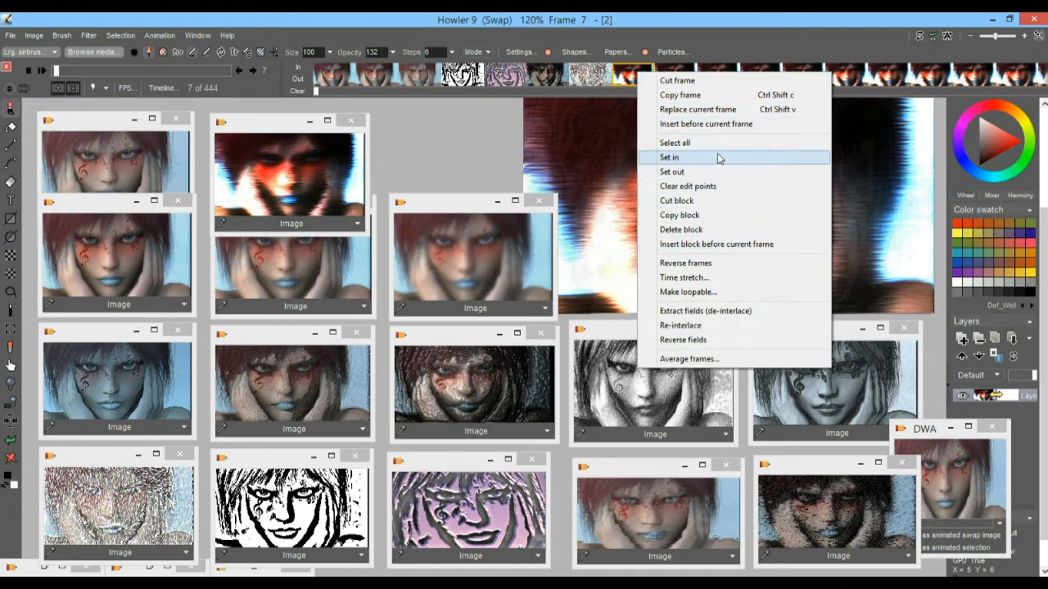
left_click(689, 158)
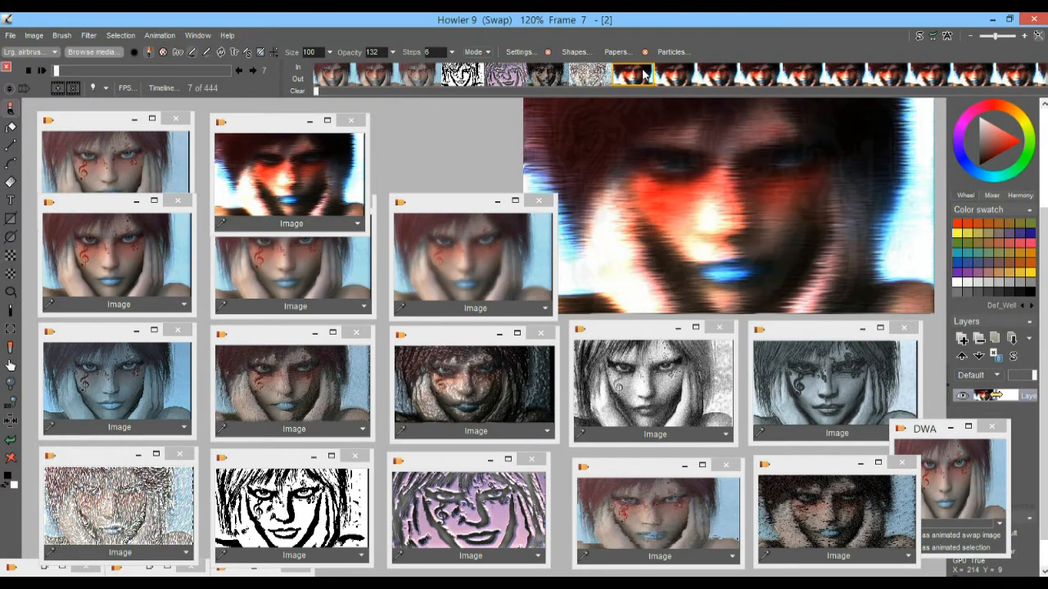
left_click_drag(211, 73, 261, 78)
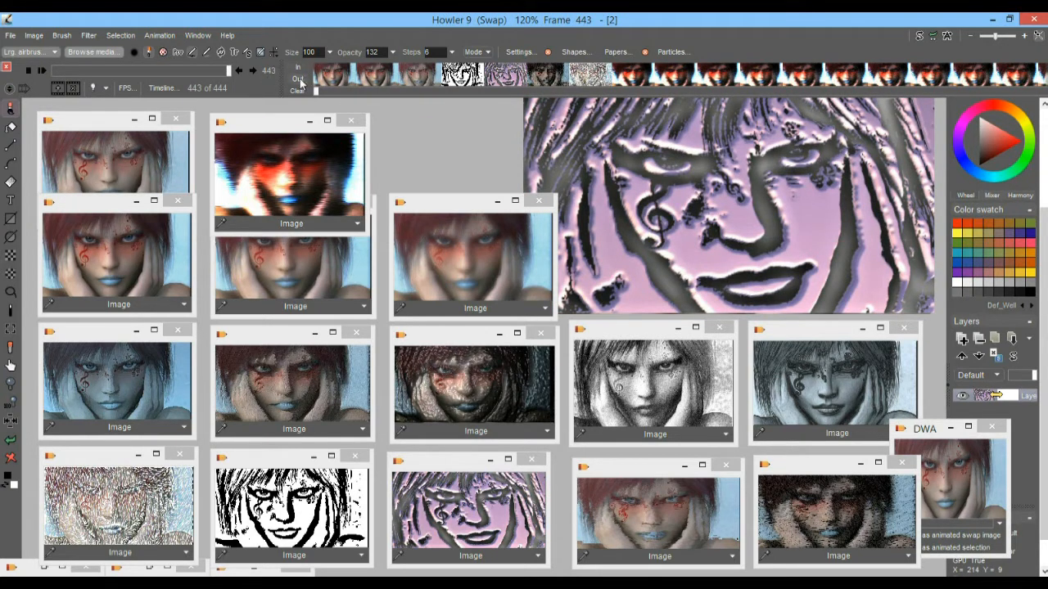
left_click(300, 81)
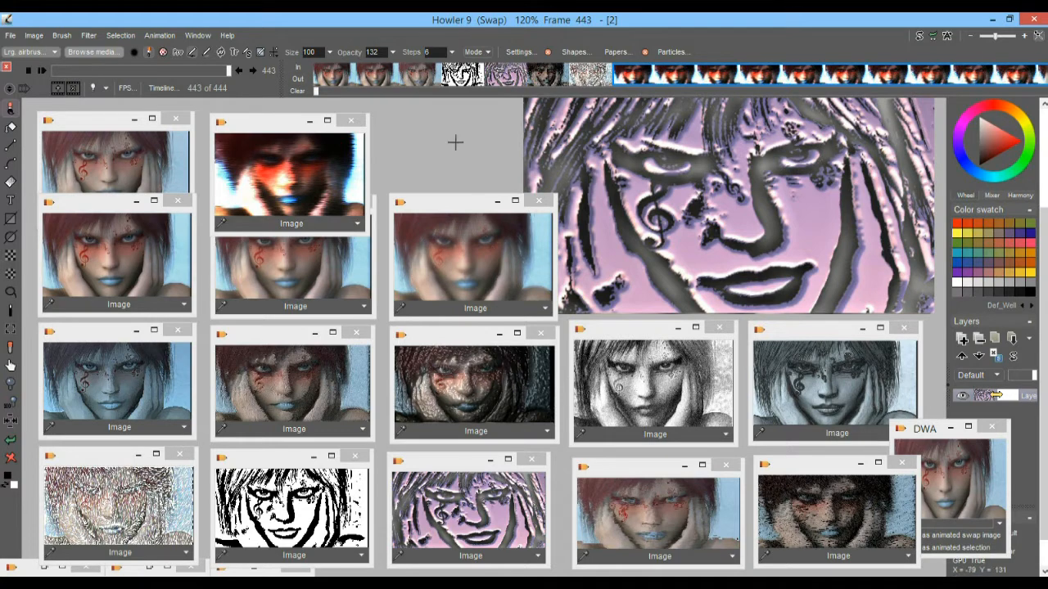
- Delete the block of leftover extrapolated frames marked between the in and out points
left_click_drag(318, 92, 1001, 92)
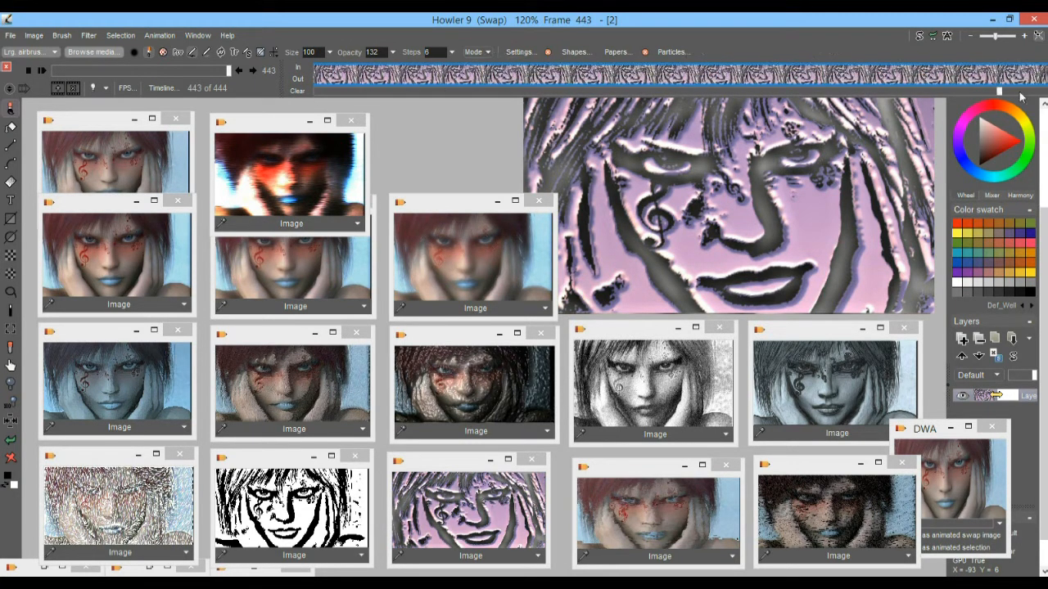
right_click(617, 82)
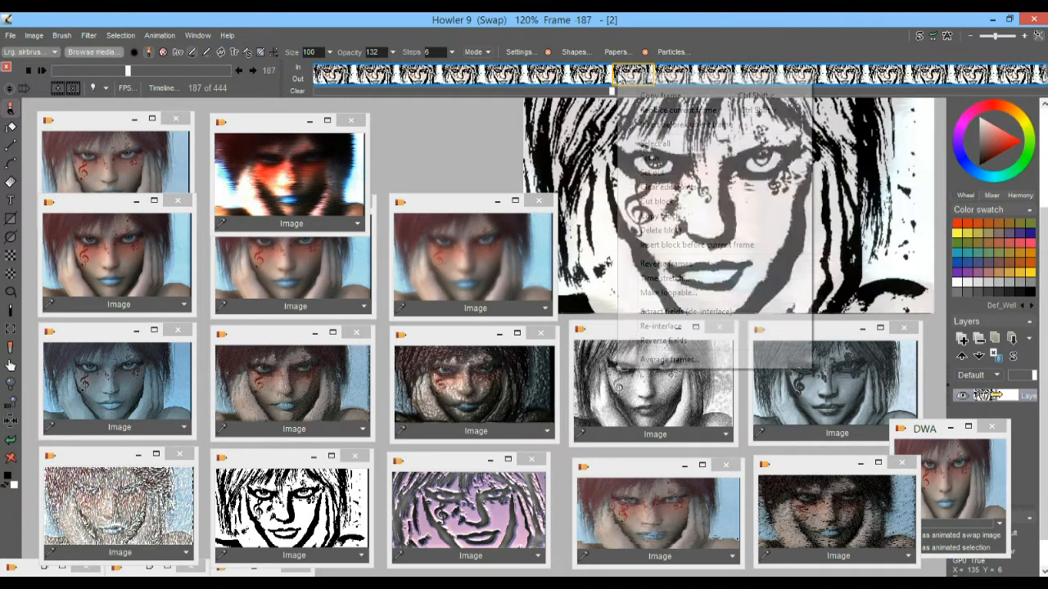
left_click(682, 232)
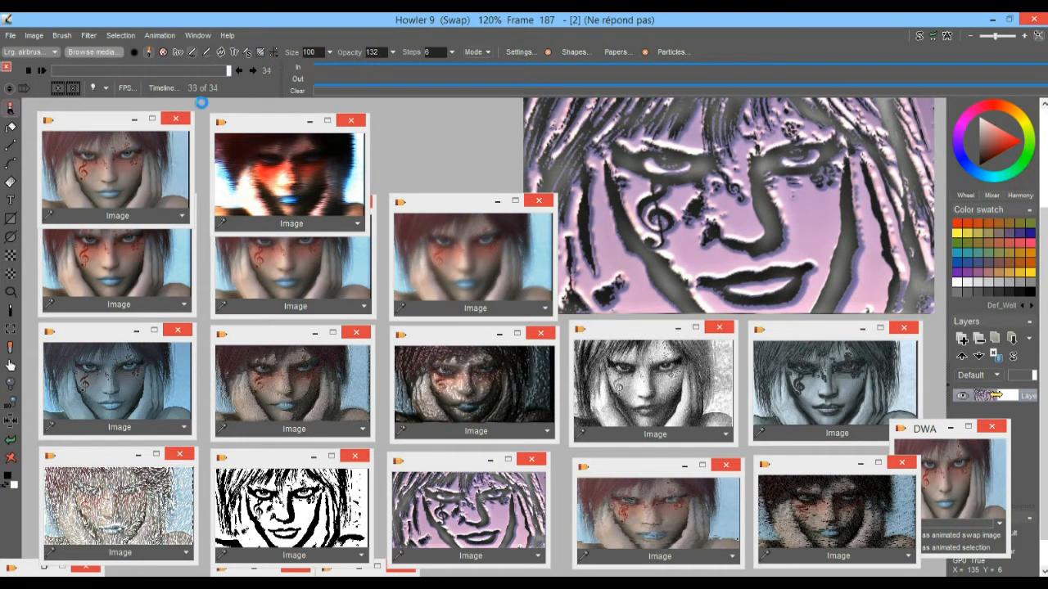
- Store the seven-keyframe animation in memory from frame 0, and place its thumbnail window above the earlier stored animation
left_click(42, 70)
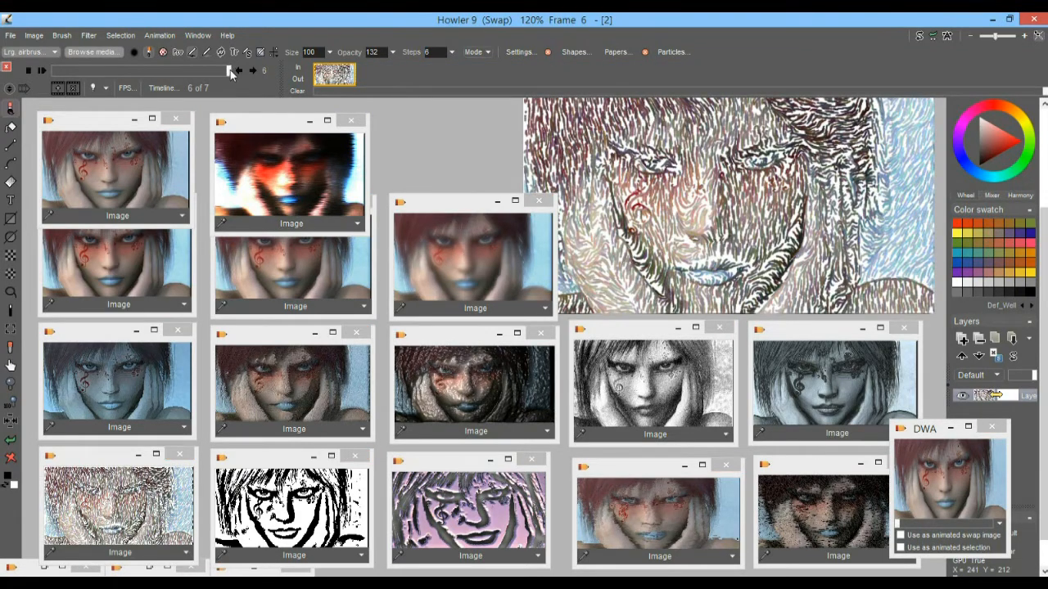
left_click(29, 70)
left_click(161, 35)
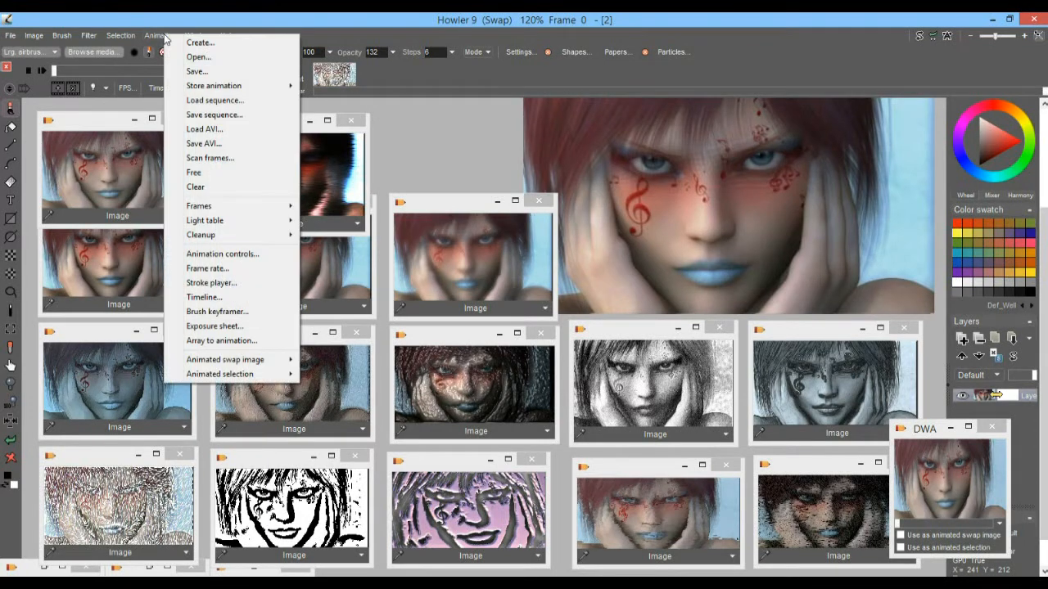
mouse_move(286, 85)
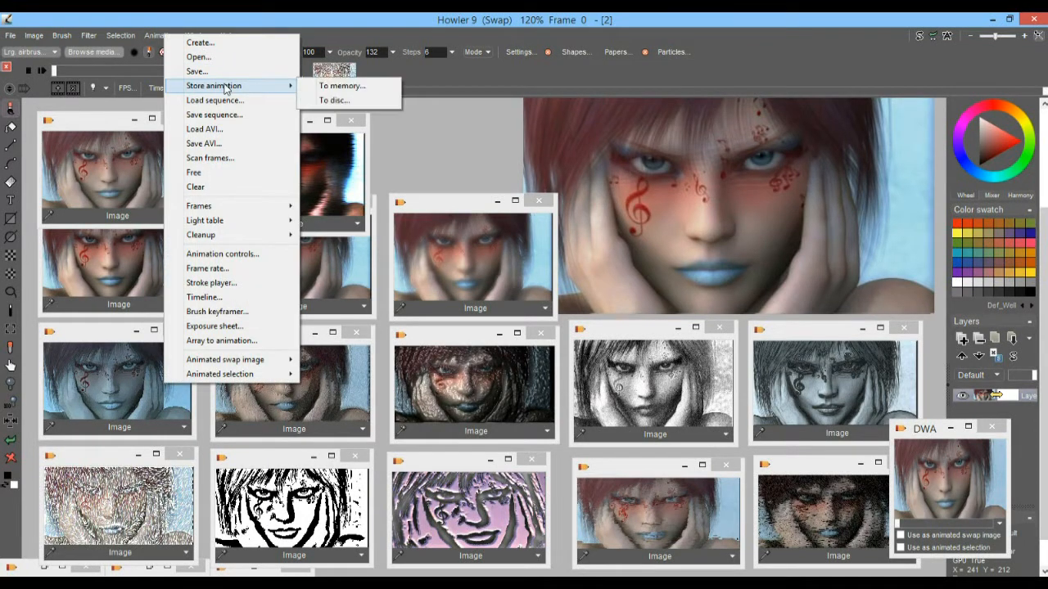
left_click(343, 86)
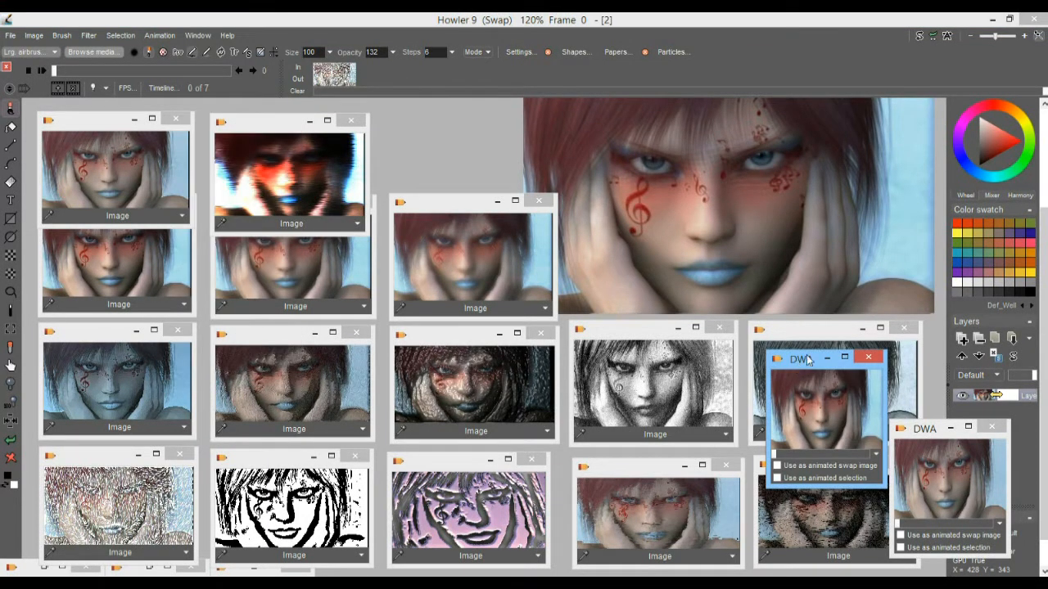
left_click_drag(800, 364, 937, 397)
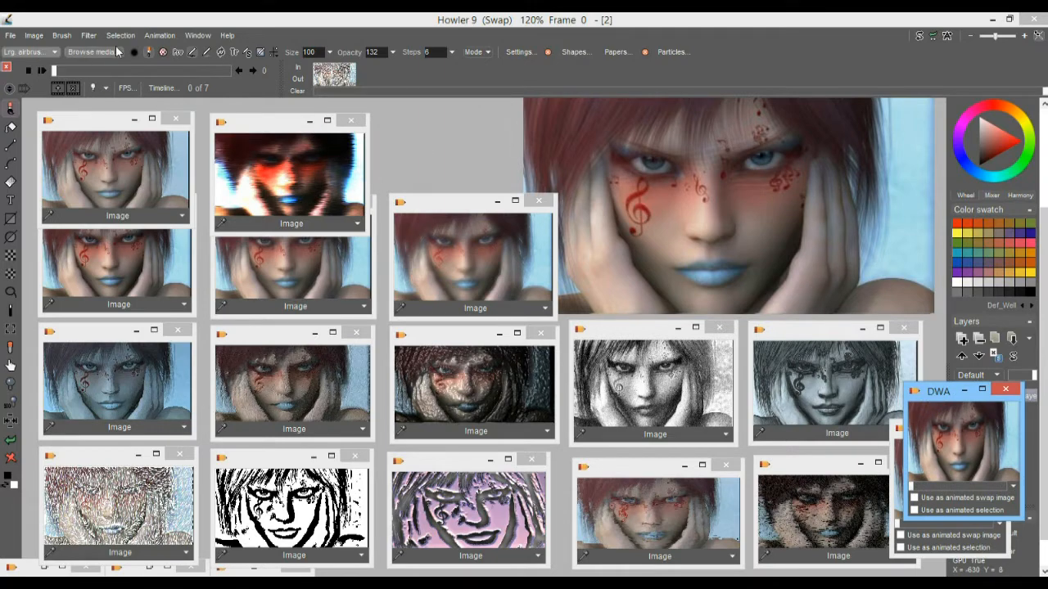
- Open the Motion prediction module for a dry run of frame extrapolation, keeping grid spacing 12 and setting the search distance to 121
left_click(88, 36)
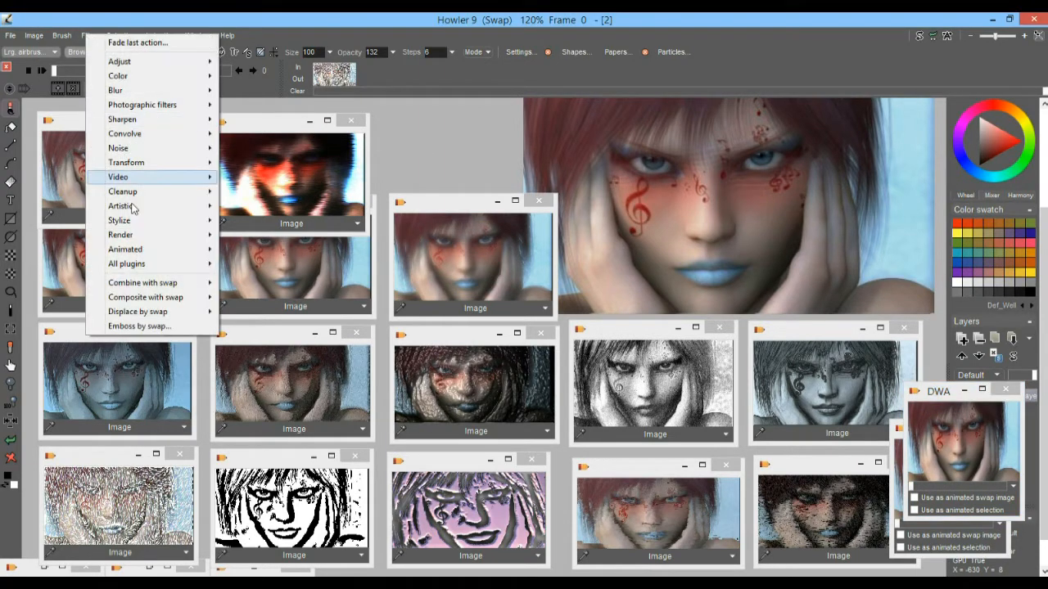
mouse_move(159, 249)
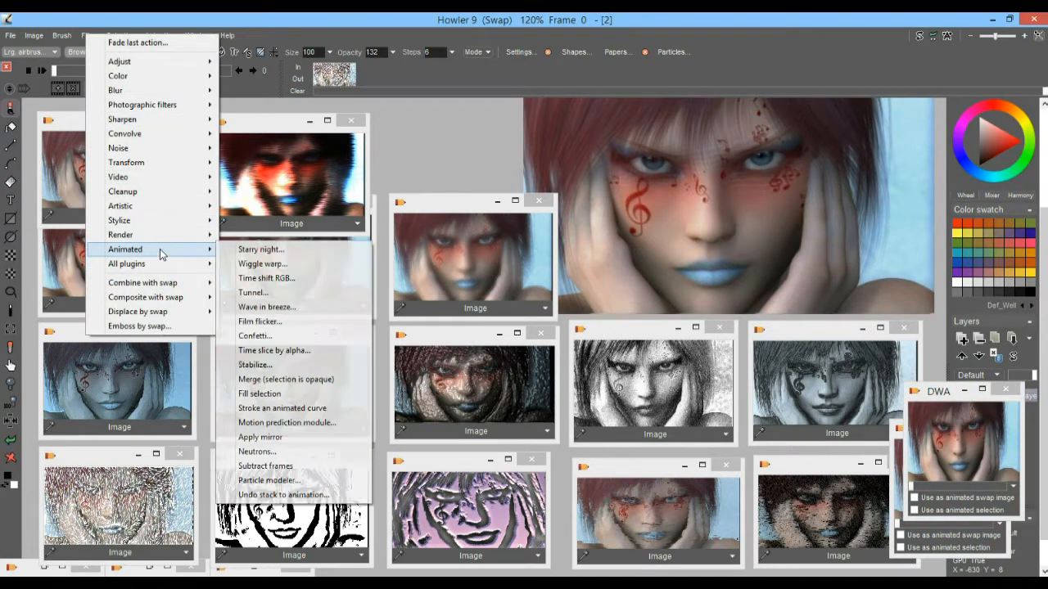
left_click(330, 424)
left_click_drag(478, 138, 242, 112)
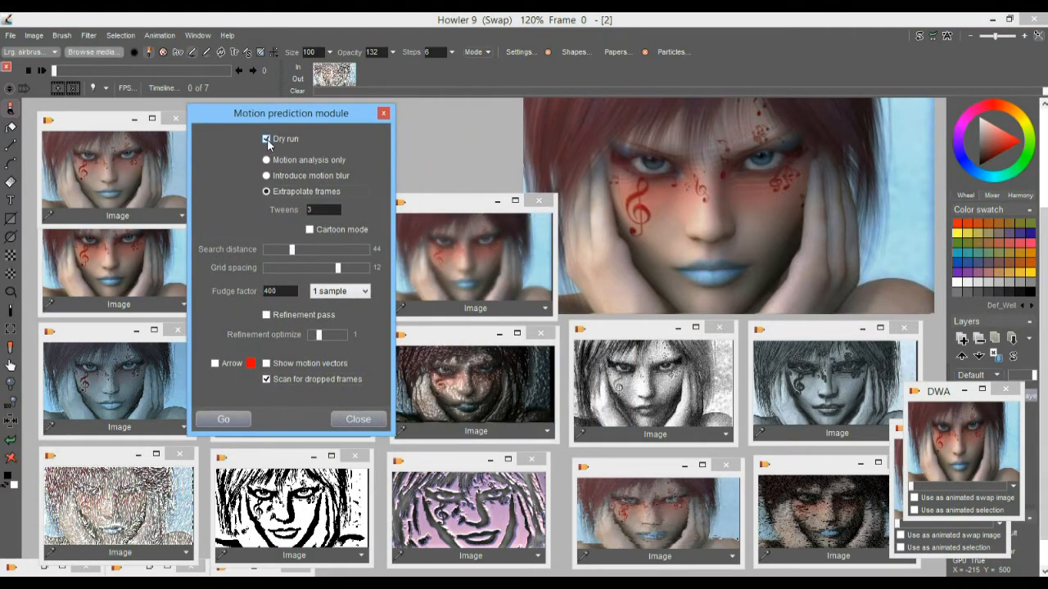
mouse_move(337, 273)
left_mouse_down()
mouse_move(371, 272)
mouse_move(343, 276)
left_mouse_up()
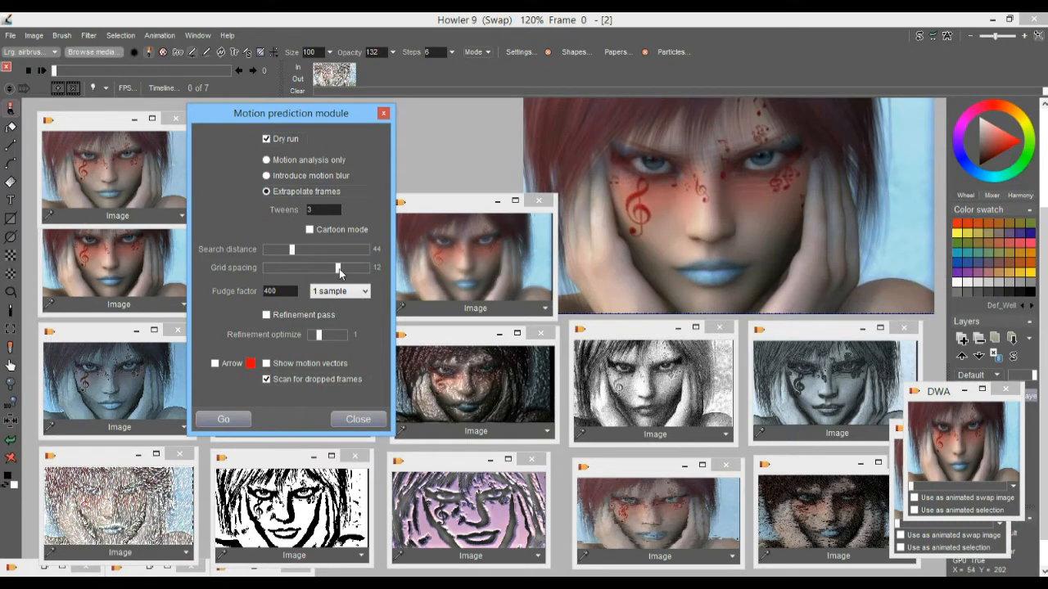
left_click(339, 269)
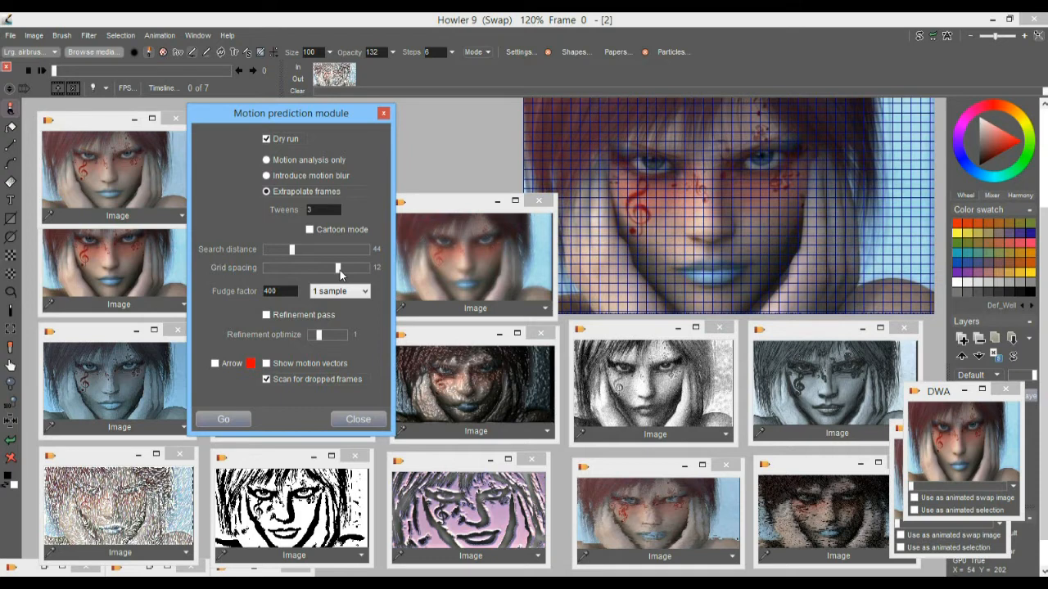
left_click_drag(293, 250, 357, 252)
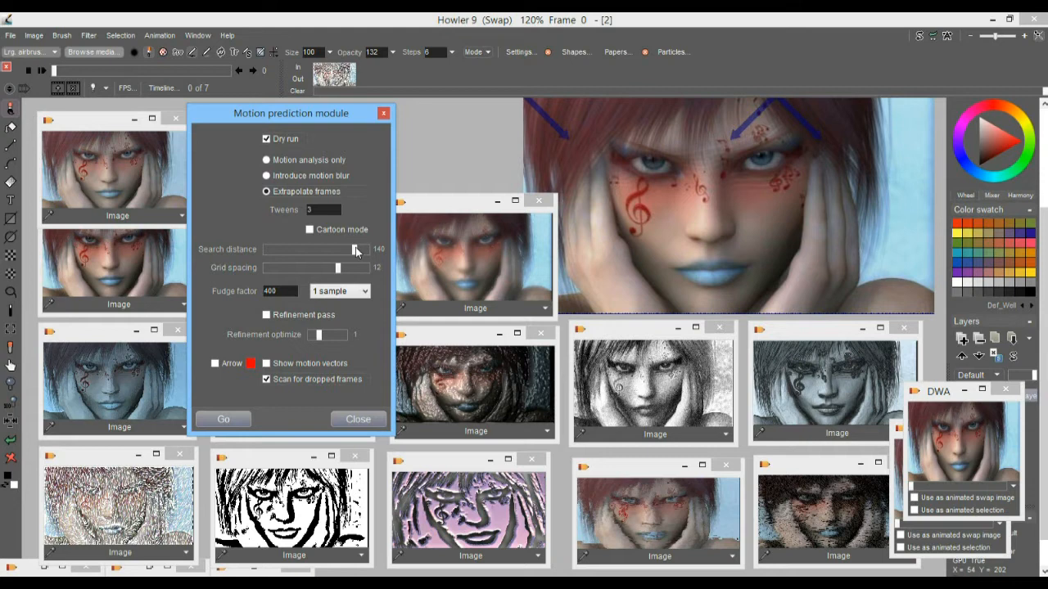
left_click_drag(355, 247, 344, 247)
left_click_drag(345, 247, 340, 249)
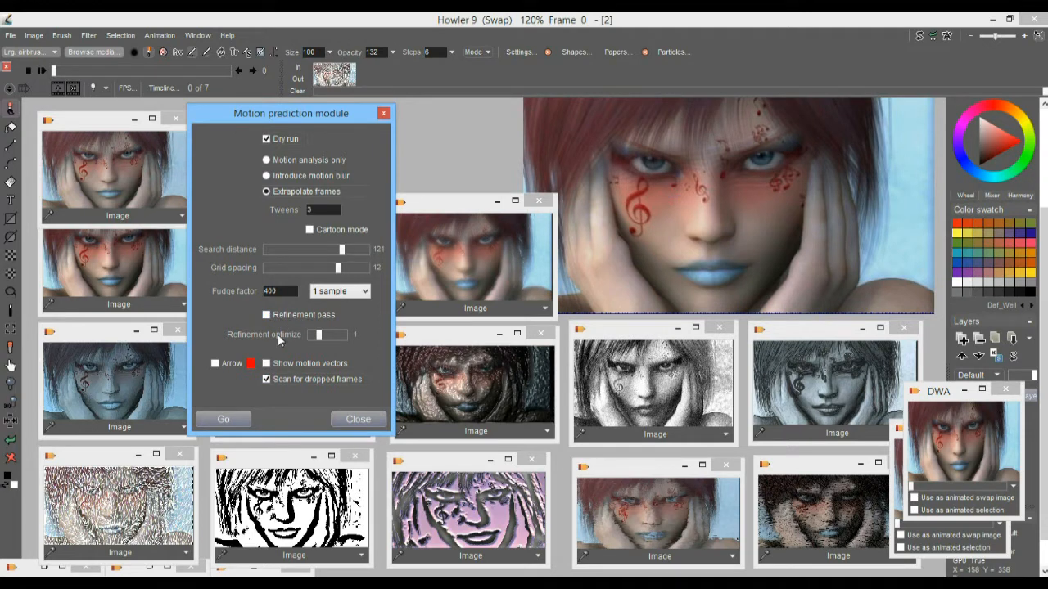
- Dry-run the extrapolation with 44 tweens and arrows enabled, and repeat it with motion vectors and dropped-frame scanning switched off
left_click(266, 315)
left_click(267, 365)
type("44")
left_click(240, 421)
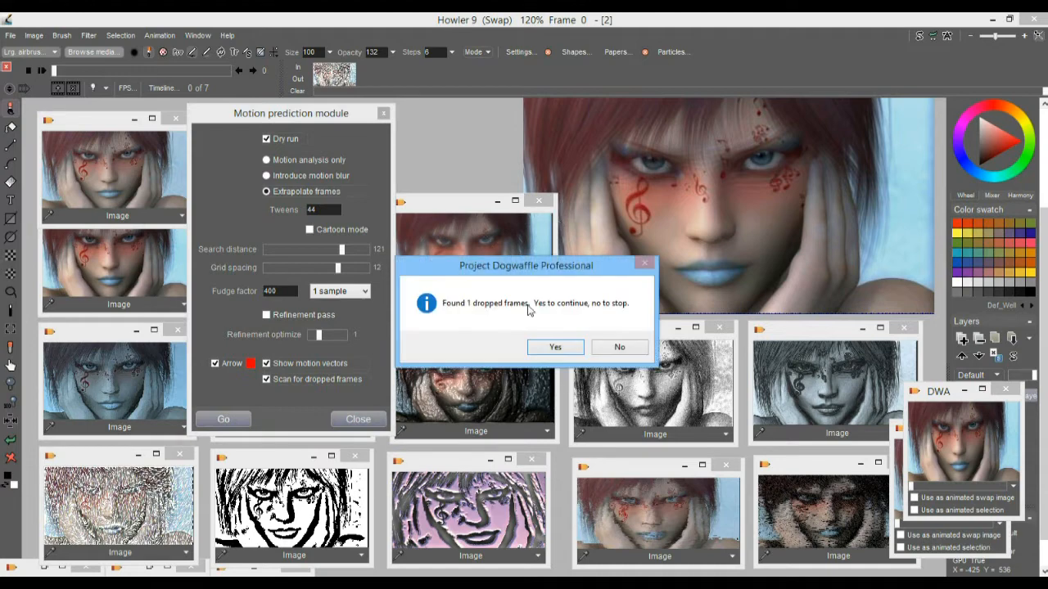
left_click(560, 348)
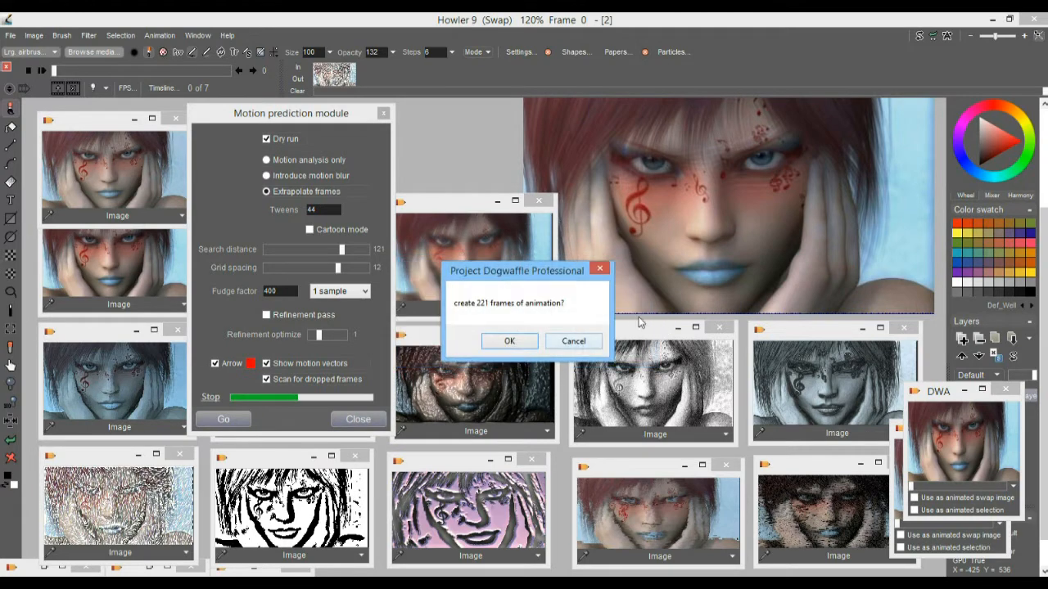
left_click(508, 340)
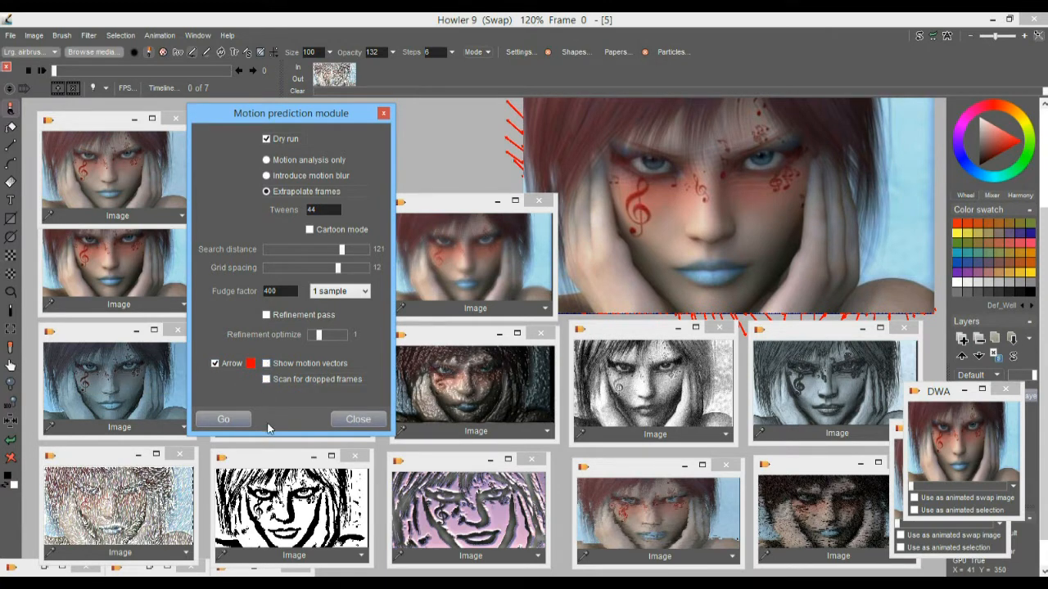
left_click(221, 420)
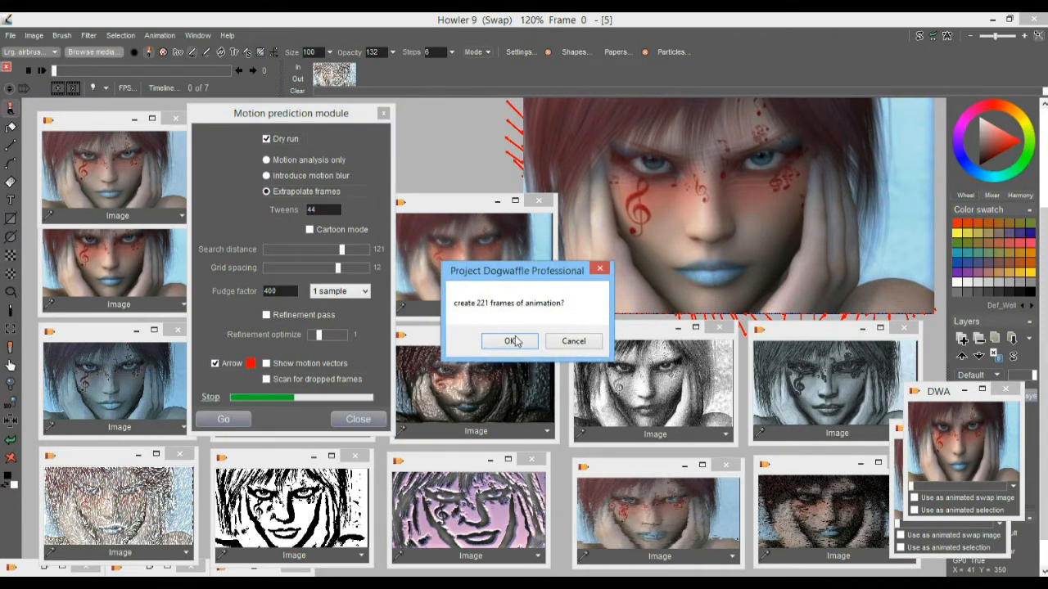
left_click(514, 339)
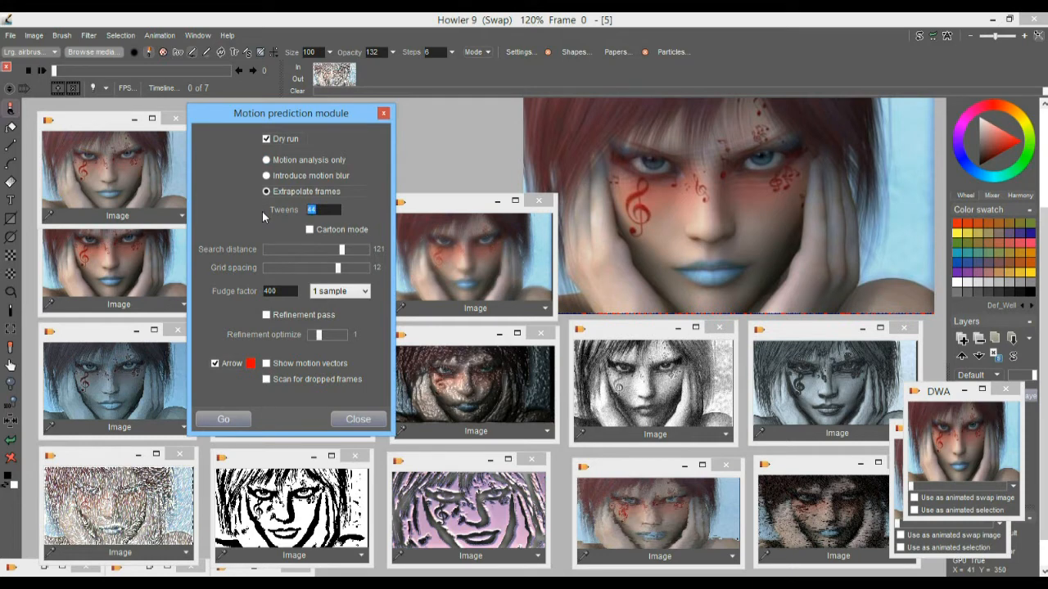
- Set Tweens to 222 and dry-run the frame extrapolation
type("222")
left_click(227, 423)
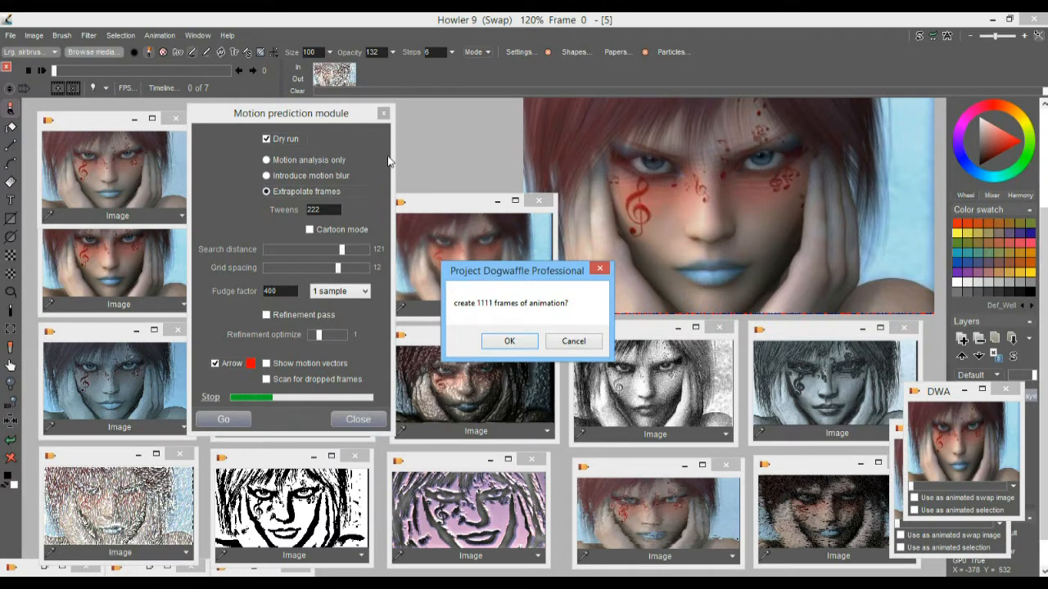
left_click(509, 341)
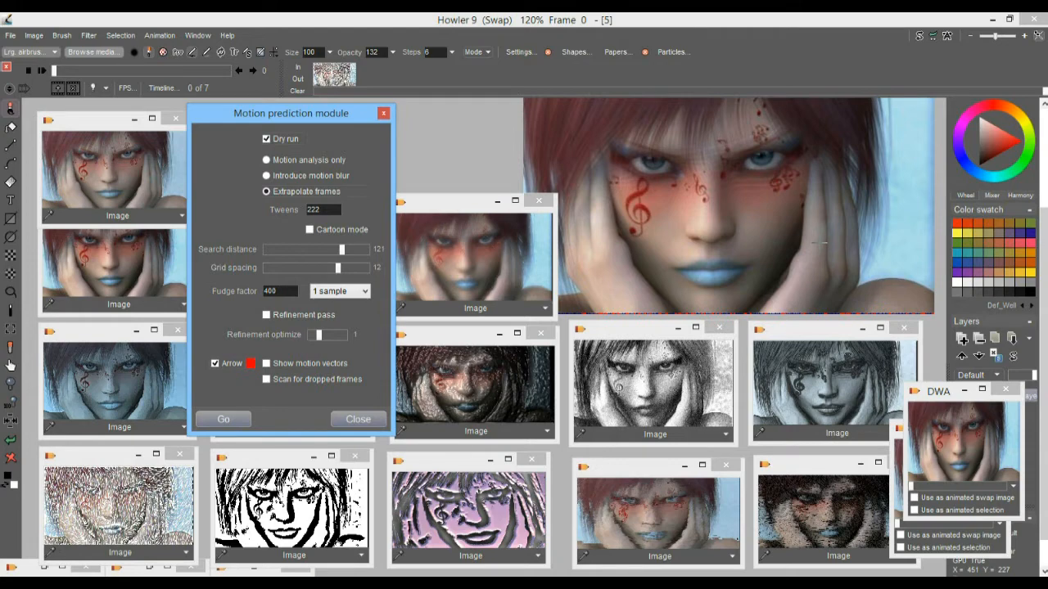
- Check the image information for the buffer's memory use, width and height
left_click(34, 35)
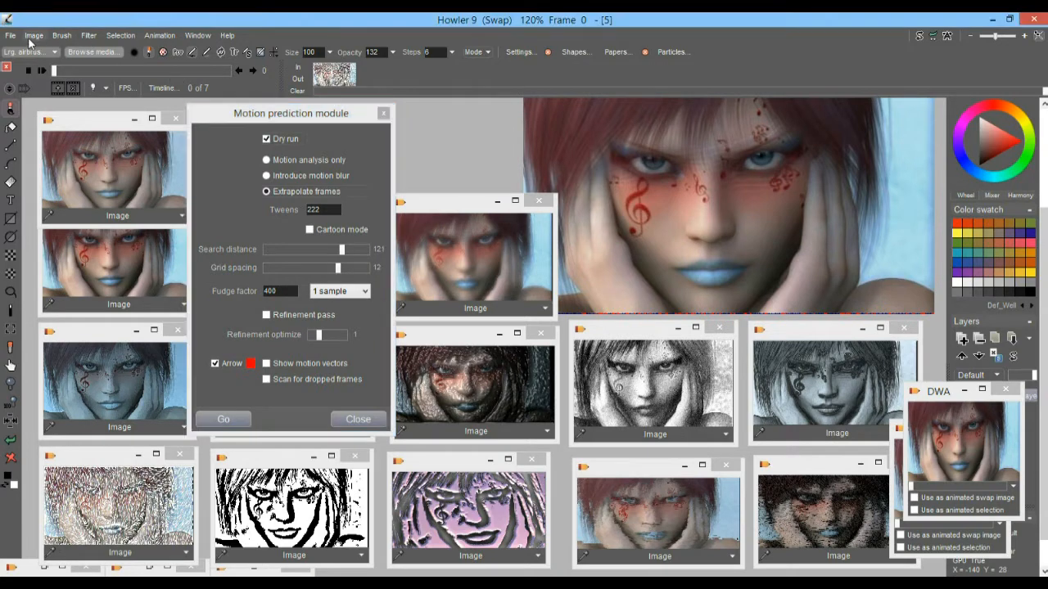
left_click(112, 427)
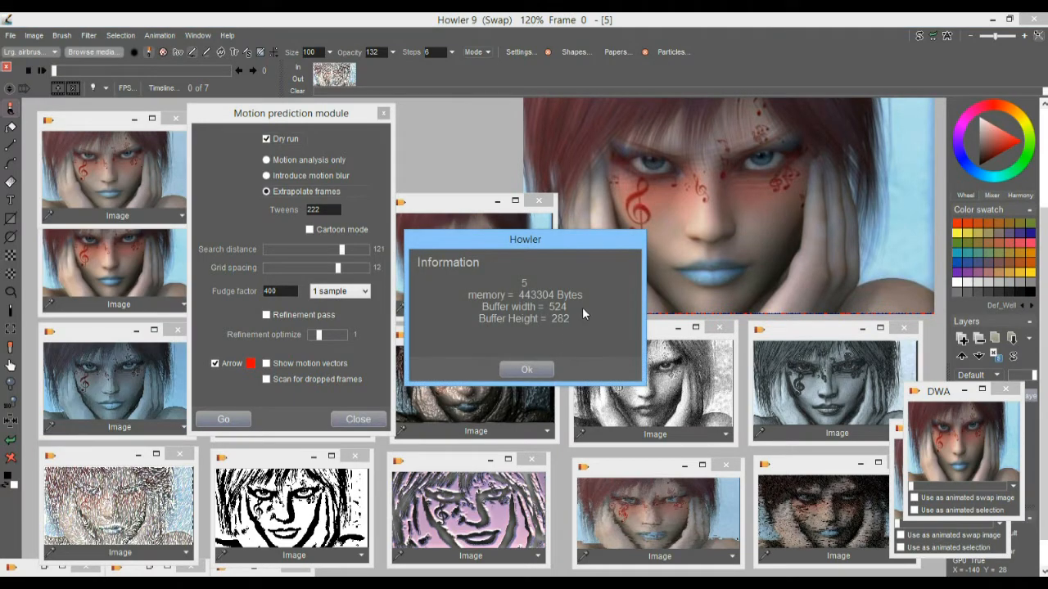
left_click(528, 370)
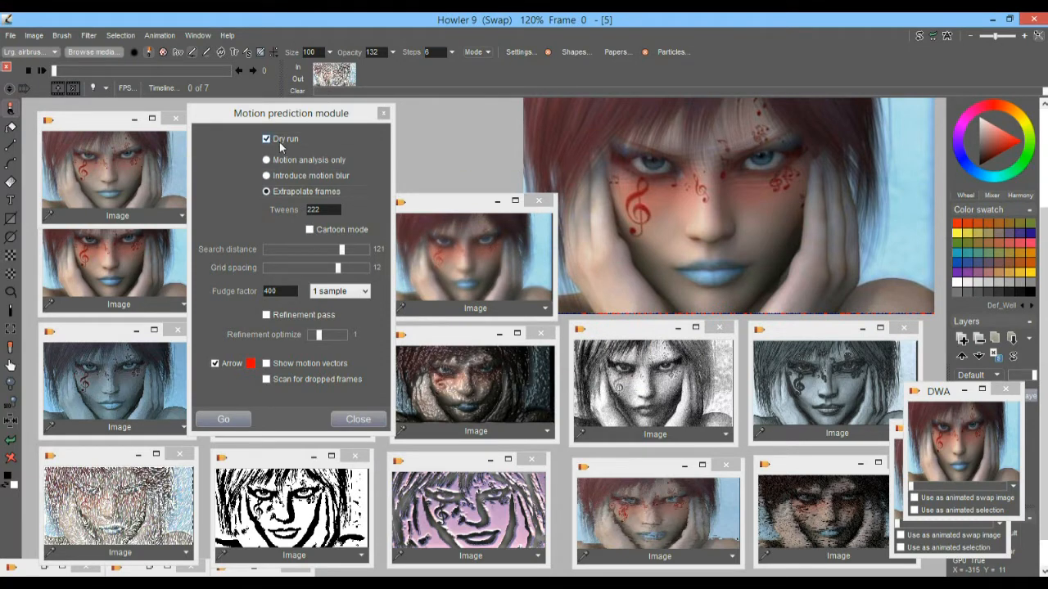
- Set the fudge factor to 5 and dry-run the 222-tween extrapolation
left_click(267, 140)
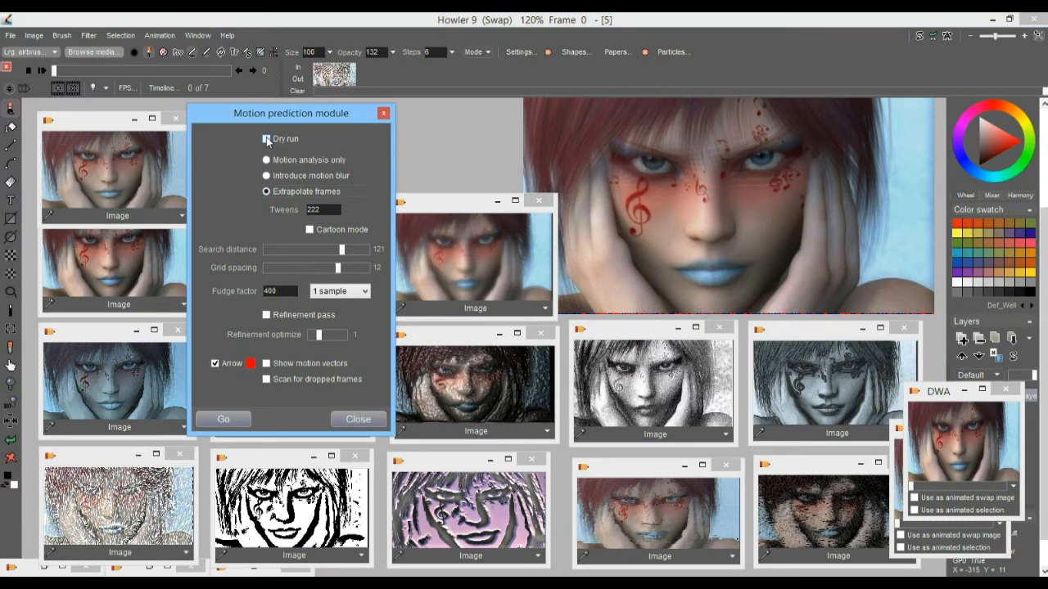
left_click_drag(283, 295, 246, 289)
type("5")
left_click(223, 419)
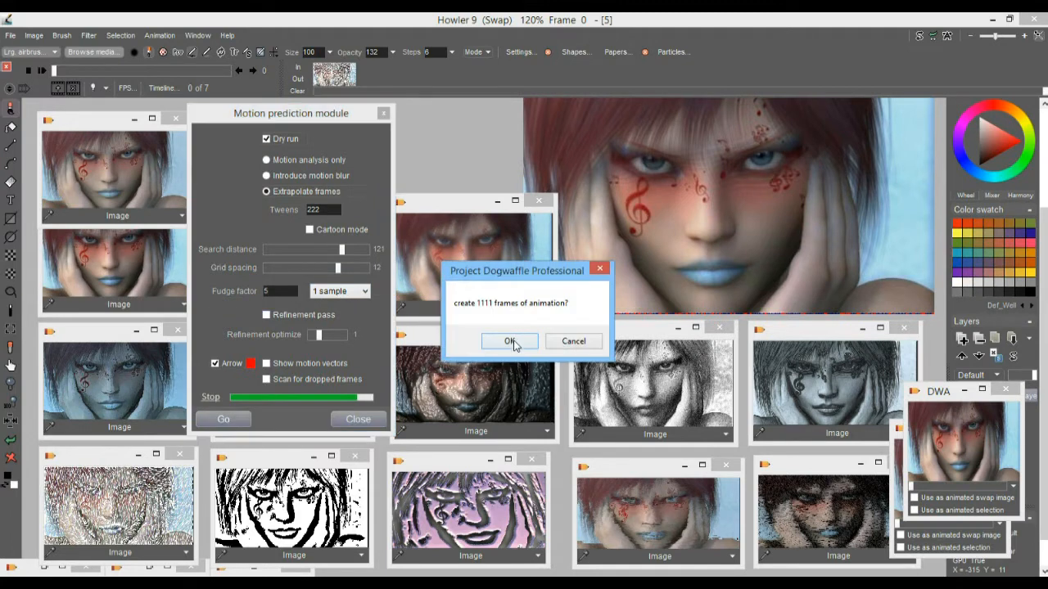
left_click(511, 342)
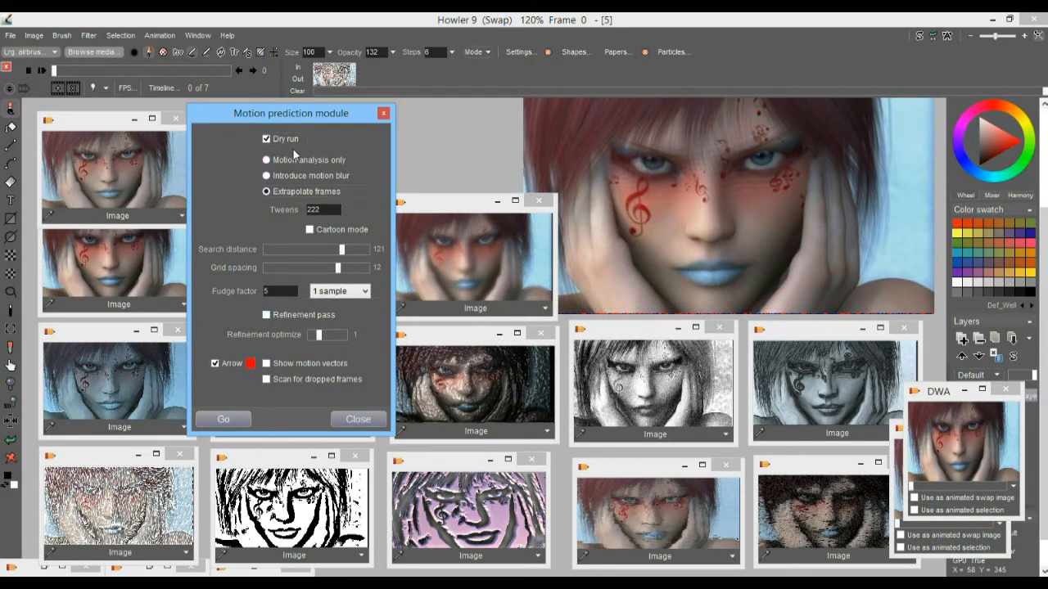
- Turn off Dry run and generate the extrapolated animation with 222 tweens
left_click(269, 141)
left_click(223, 419)
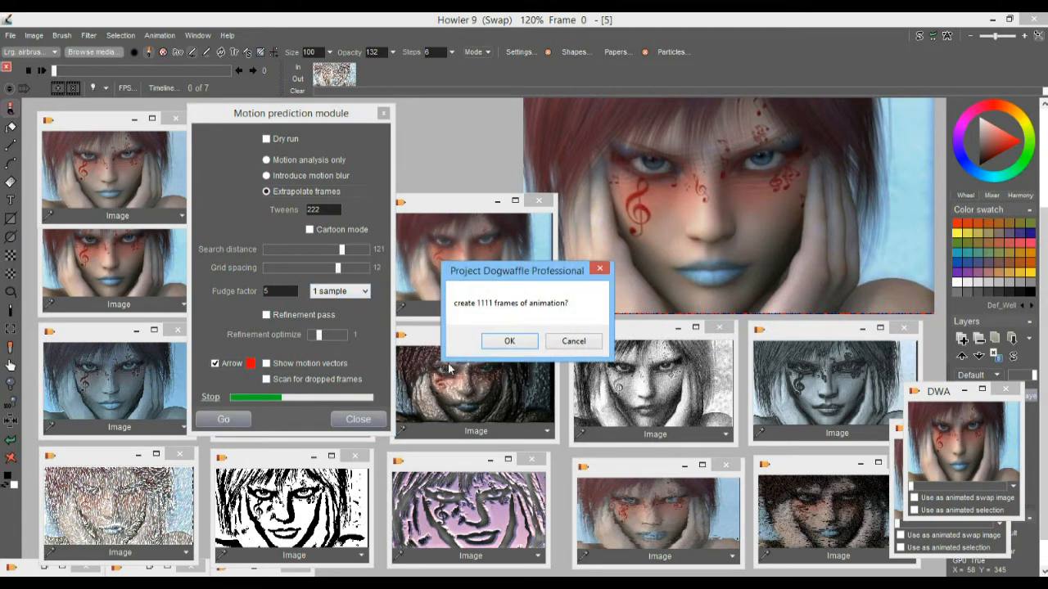
left_click(508, 342)
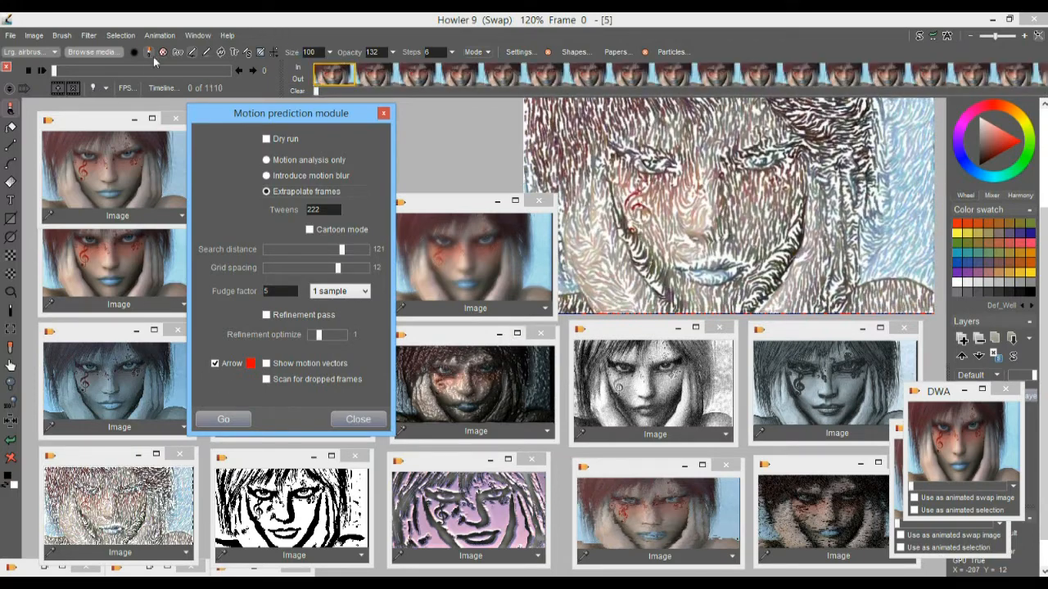
- Return the extrapolated animation to frame 0, set its playback rate to 60 fps, and close the Motion prediction module
left_click_drag(126, 72, 36, 77)
left_click(74, 88)
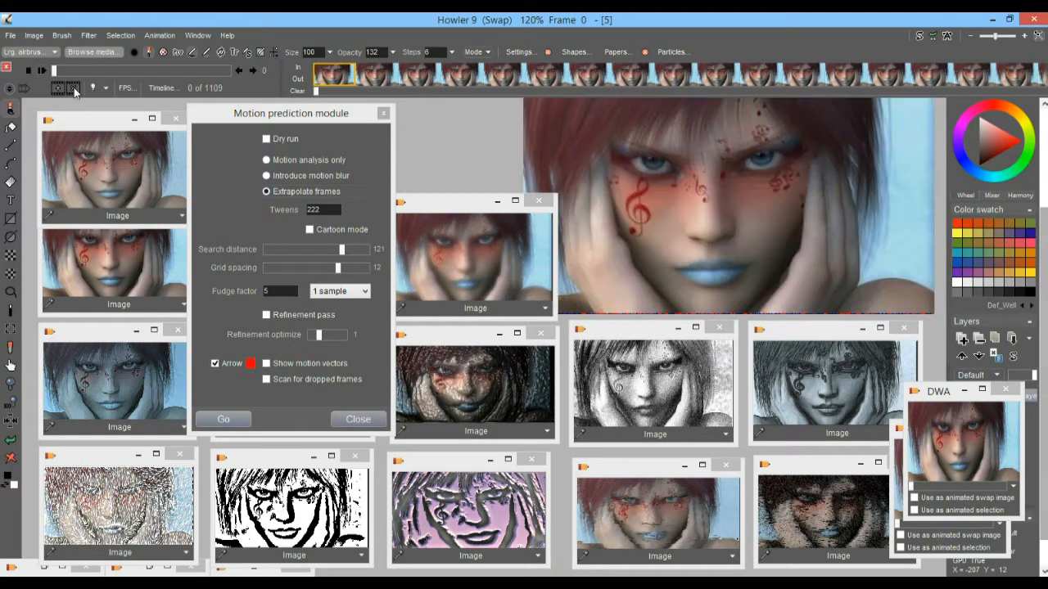
mouse_move(57, 71)
left_mouse_down()
mouse_move(74, 72)
mouse_move(45, 69)
mouse_move(239, 72)
mouse_move(41, 71)
left_mouse_up()
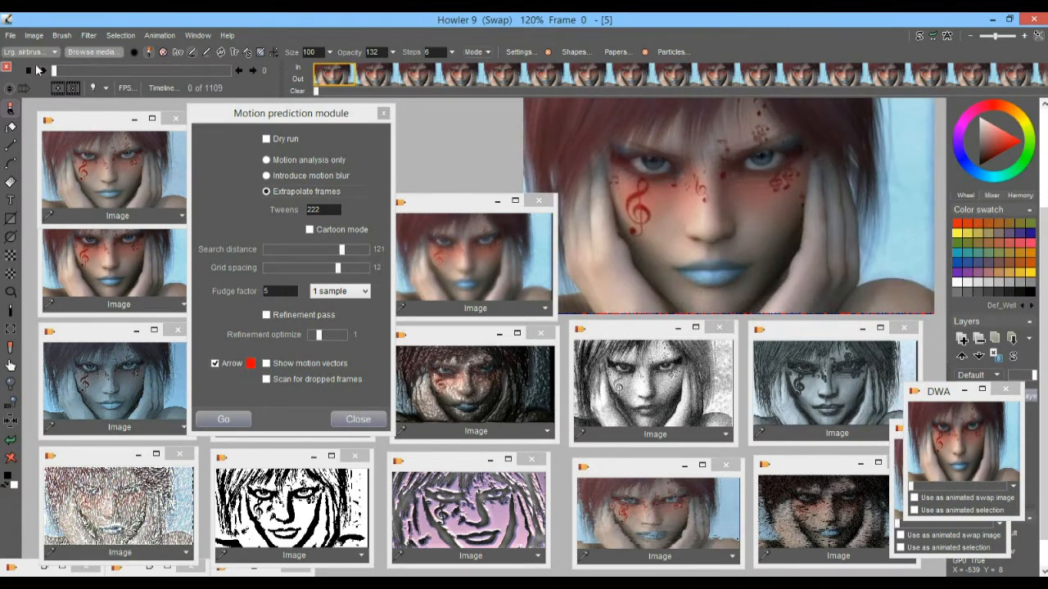
left_click(126, 88)
left_click(541, 348)
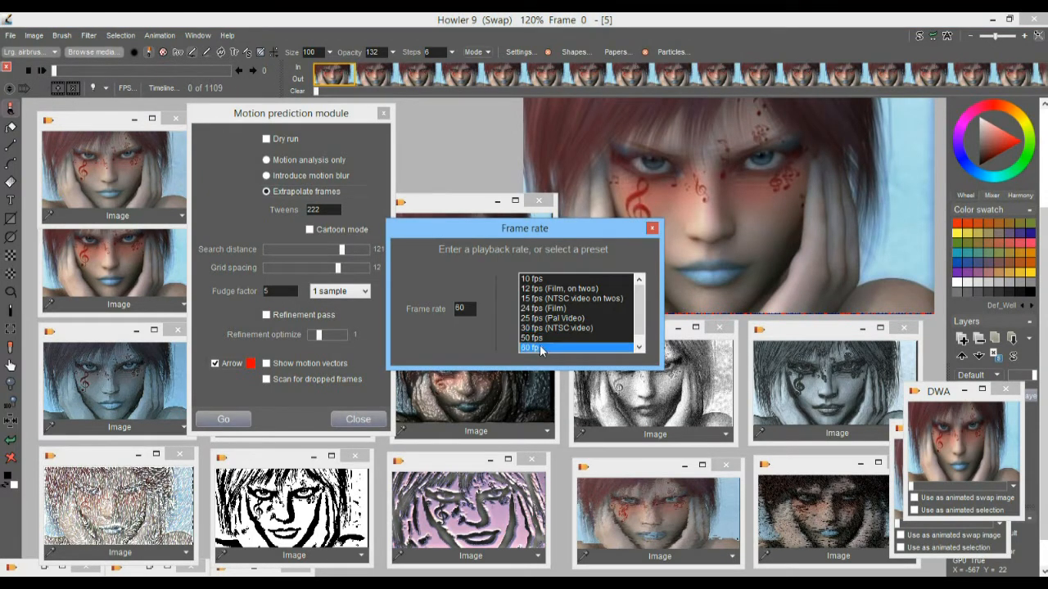
left_click_drag(452, 232, 161, 285)
left_click(344, 117)
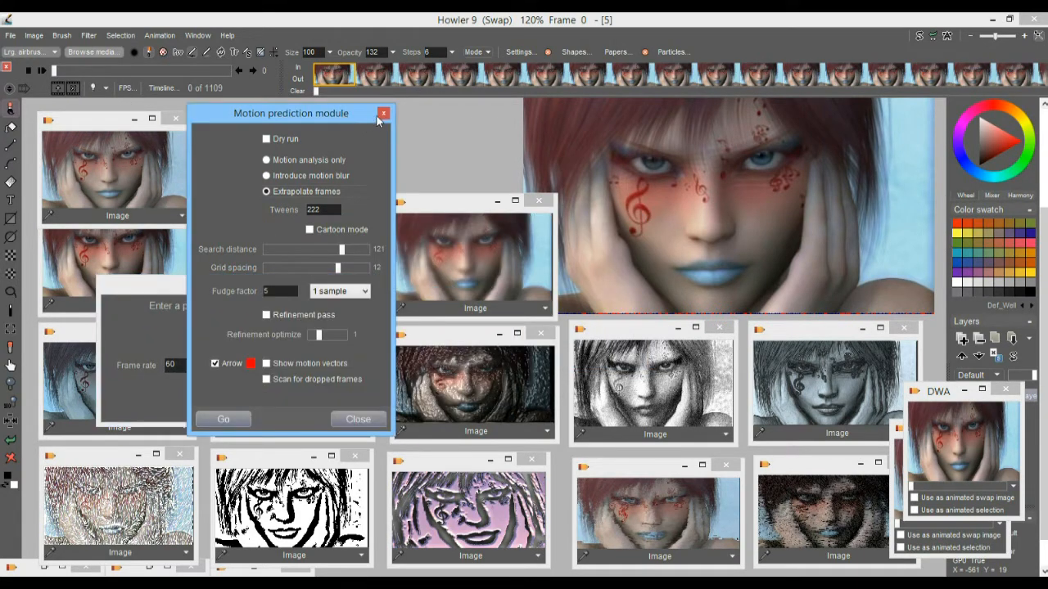
left_click(383, 113)
- Play the animation at 60 fps, close the frame rate settings, and scrub to frame 336 to inspect the transition
left_click(43, 69)
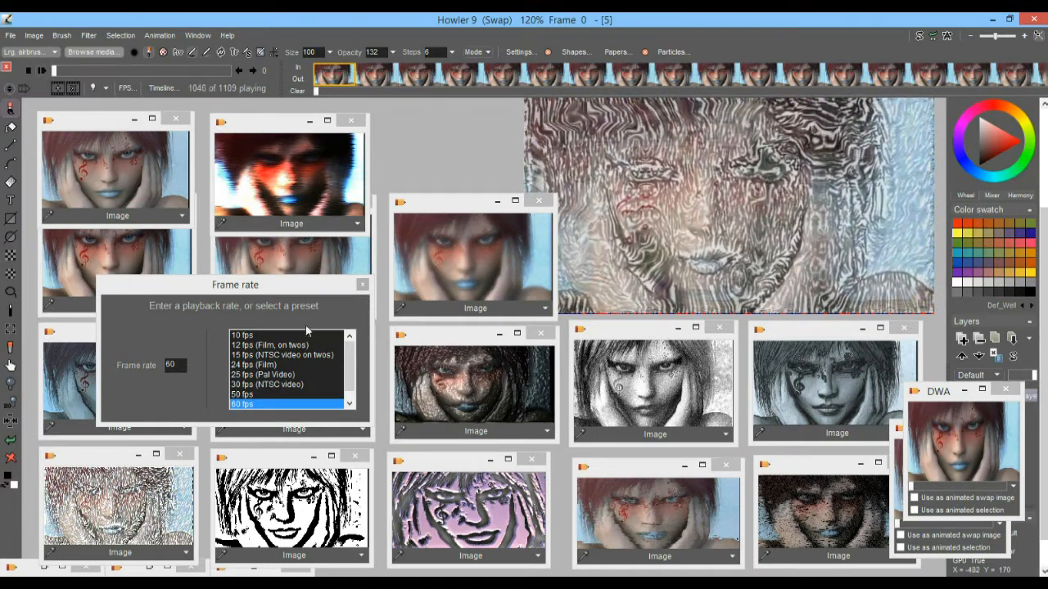
left_click(363, 287)
mouse_move(117, 71)
left_mouse_down()
mouse_move(66, 68)
mouse_move(167, 70)
mouse_move(109, 67)
left_mouse_up()
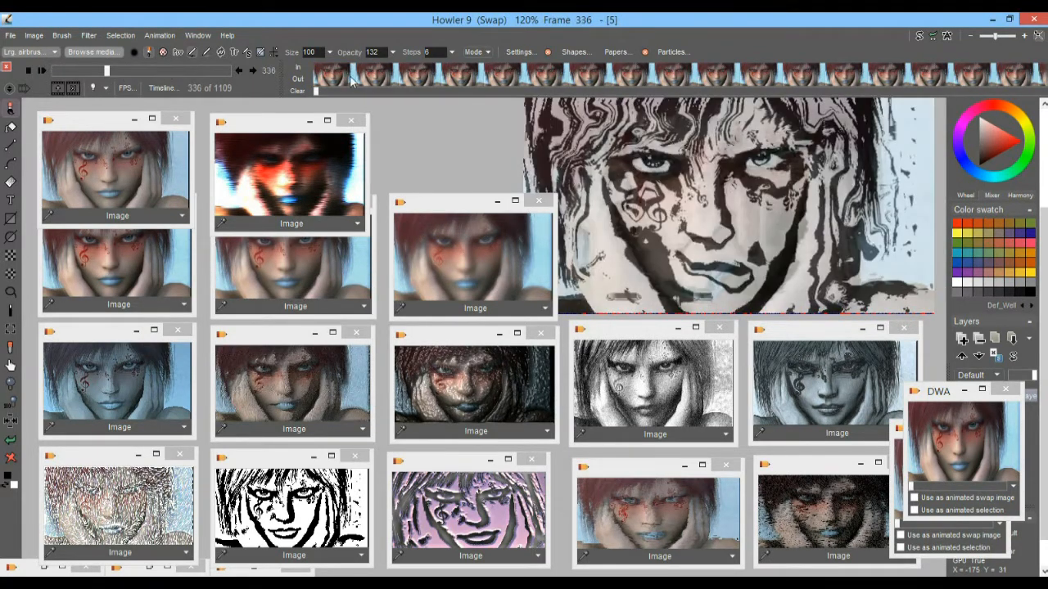
- Return to frame 0 and time-stretch the animation down to 277 frames with frame blending on
left_click(352, 80)
right_click(352, 81)
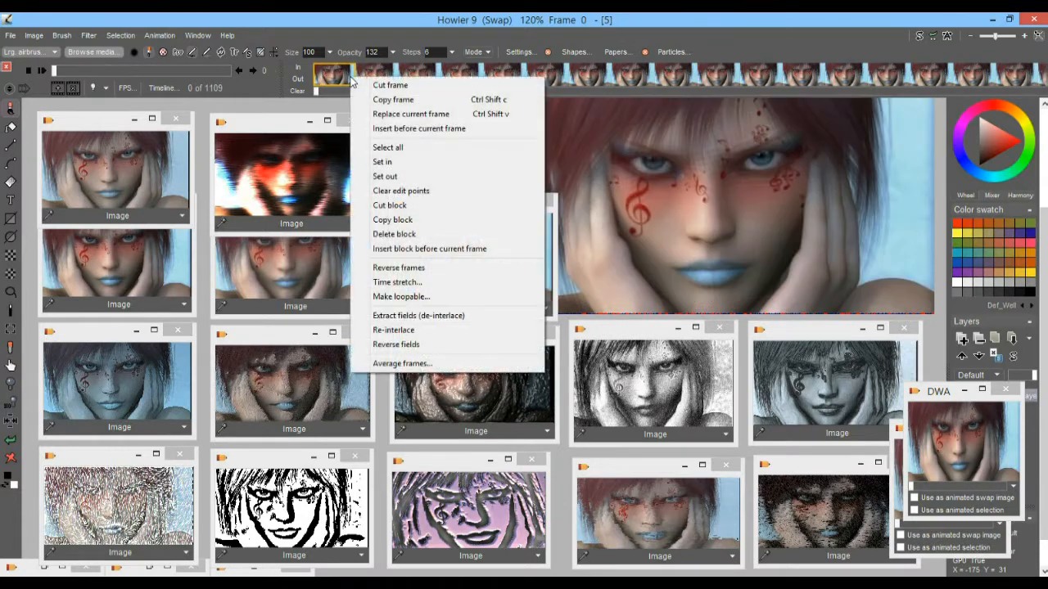
left_click(416, 283)
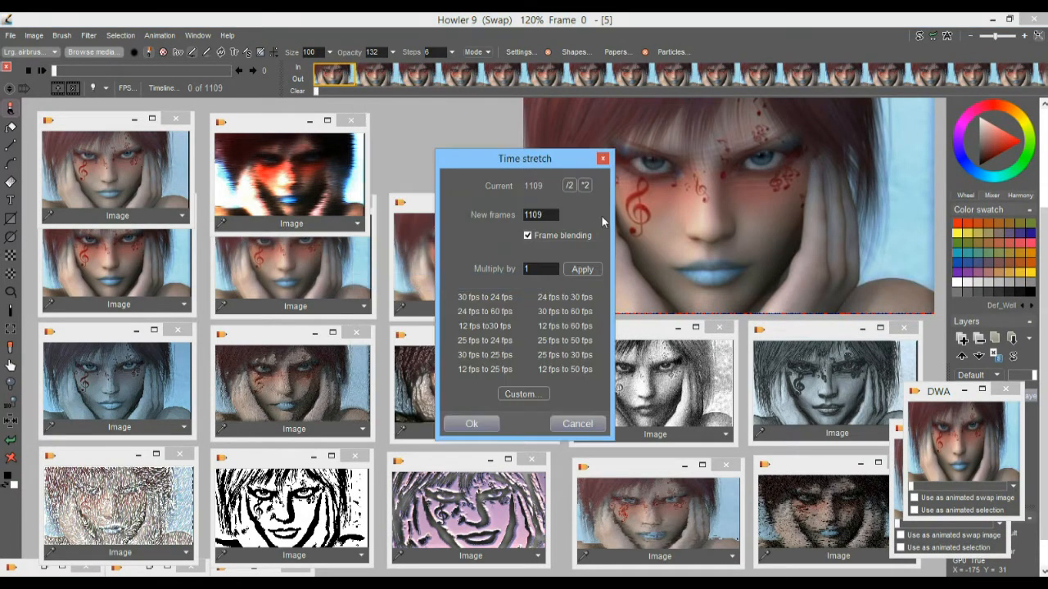
left_click(528, 237)
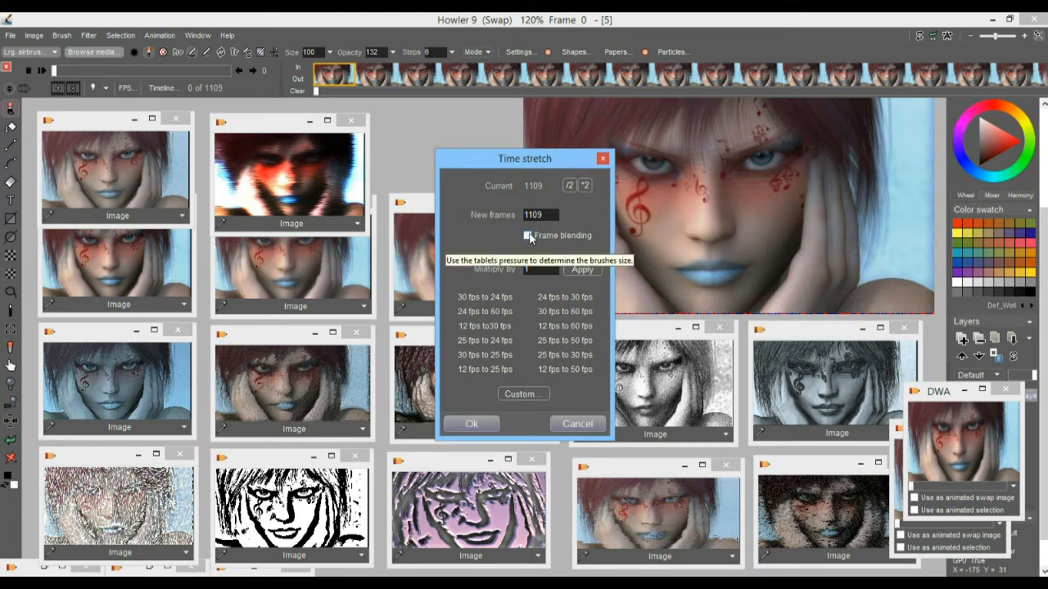
left_click(569, 185)
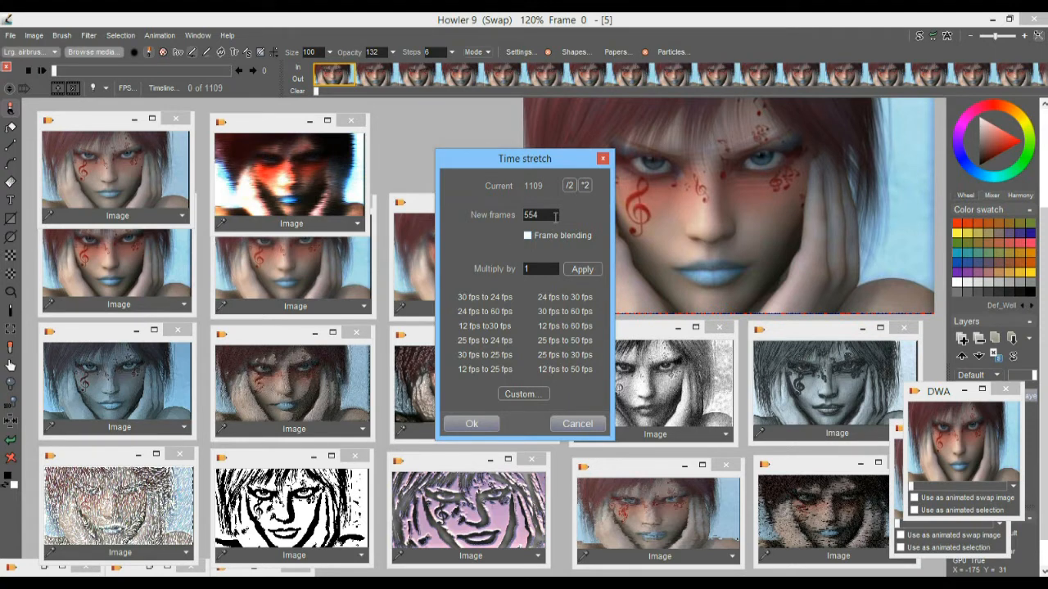
left_click(571, 186)
left_click(528, 236)
left_click(471, 423)
- Play the shortened animation and scrub through frame 114 to frame 276 to review the transitions
left_click(46, 67)
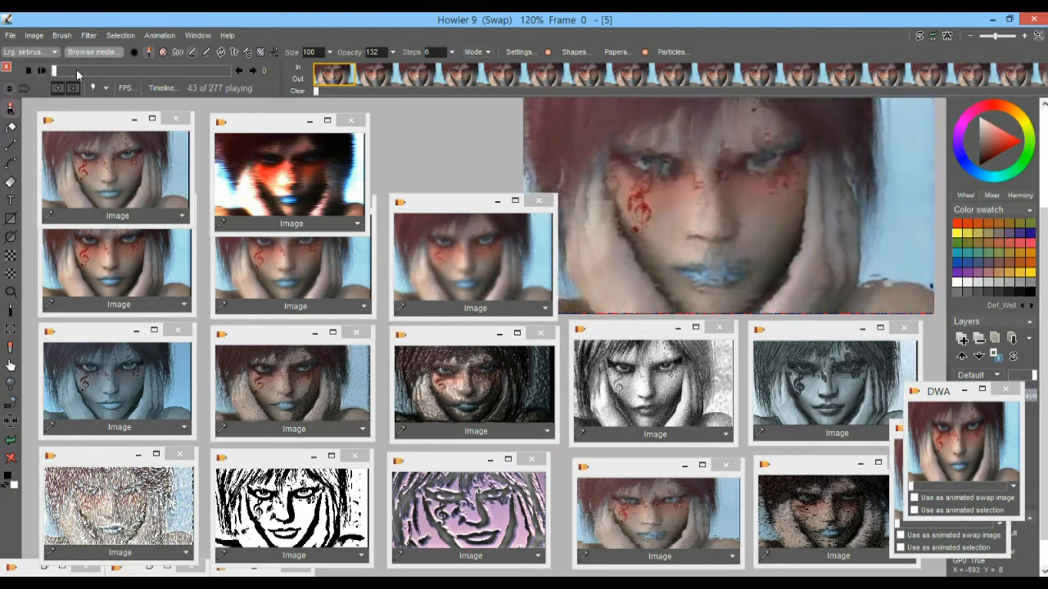
left_click(66, 71)
left_click_drag(66, 71, 127, 63)
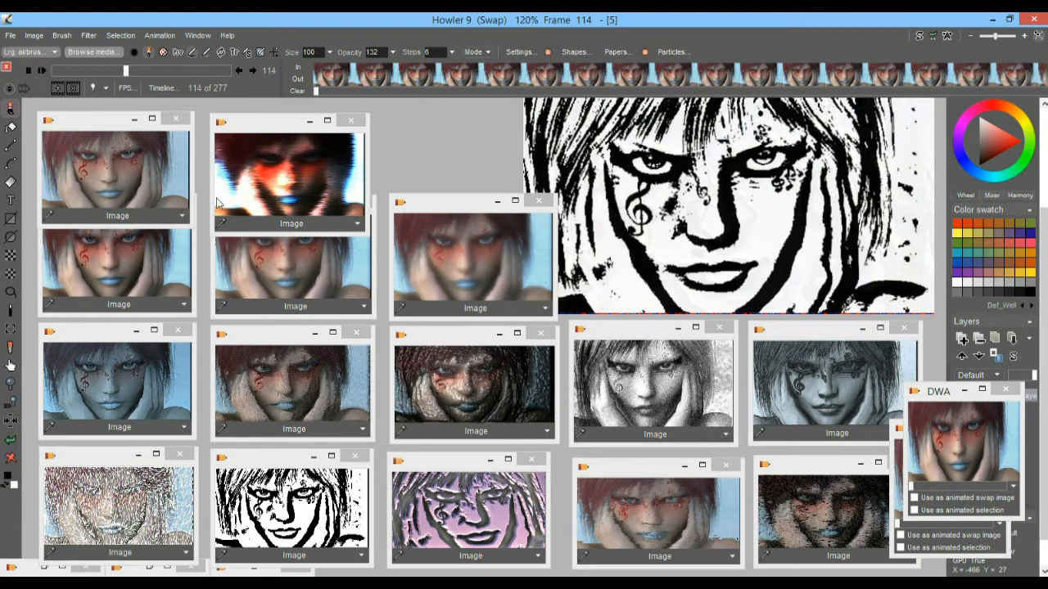
left_click_drag(128, 71, 240, 71)
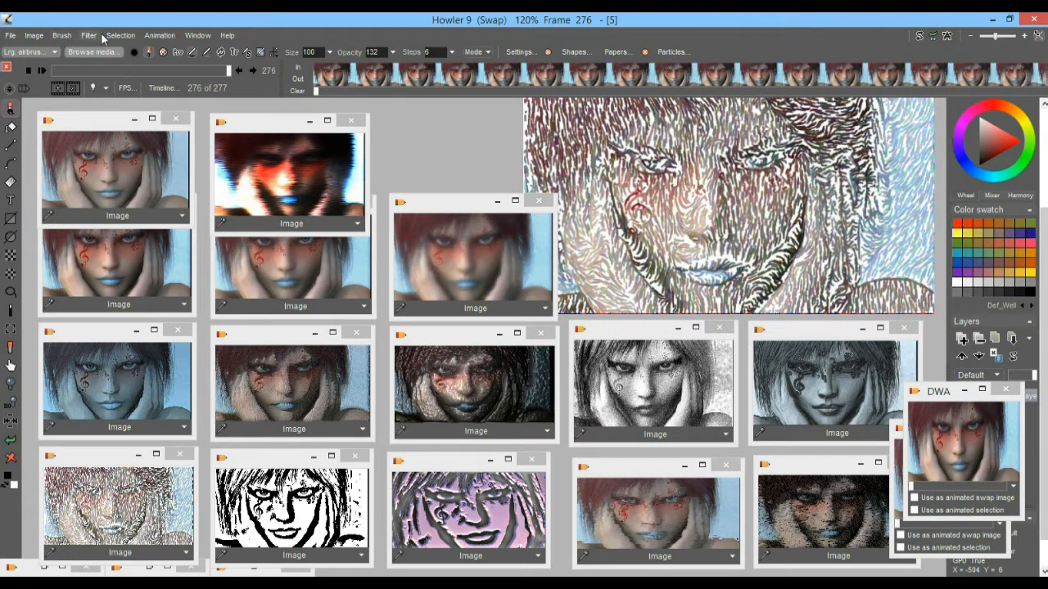
- Create a new 3-frame animation initialized with Clear to secondary color, freeing the existing animation
left_click(160, 35)
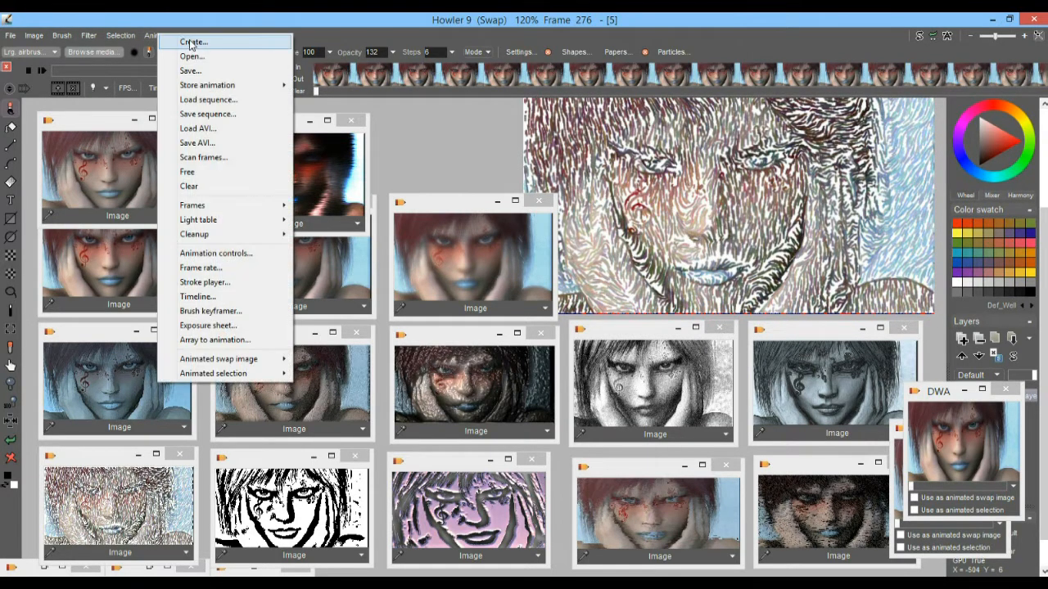
left_click(190, 43)
left_click_drag(391, 254, 310, 251)
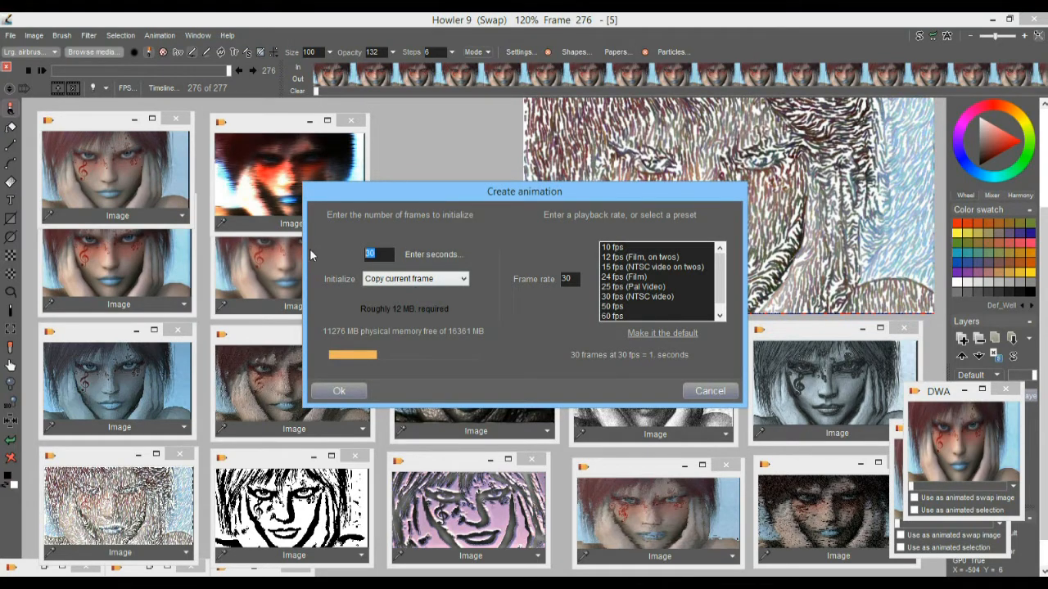
type("3")
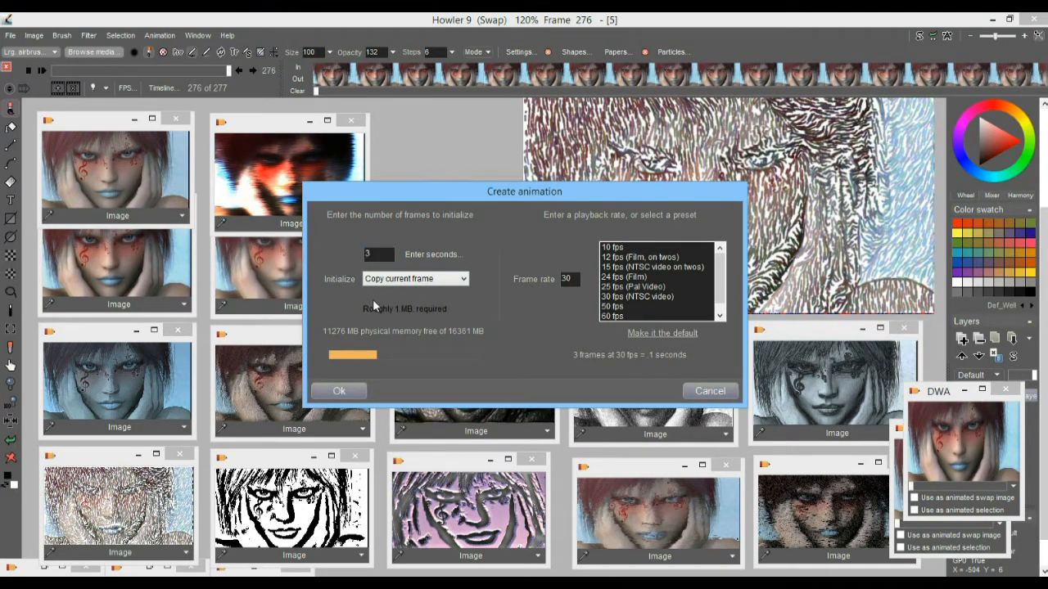
left_click(401, 278)
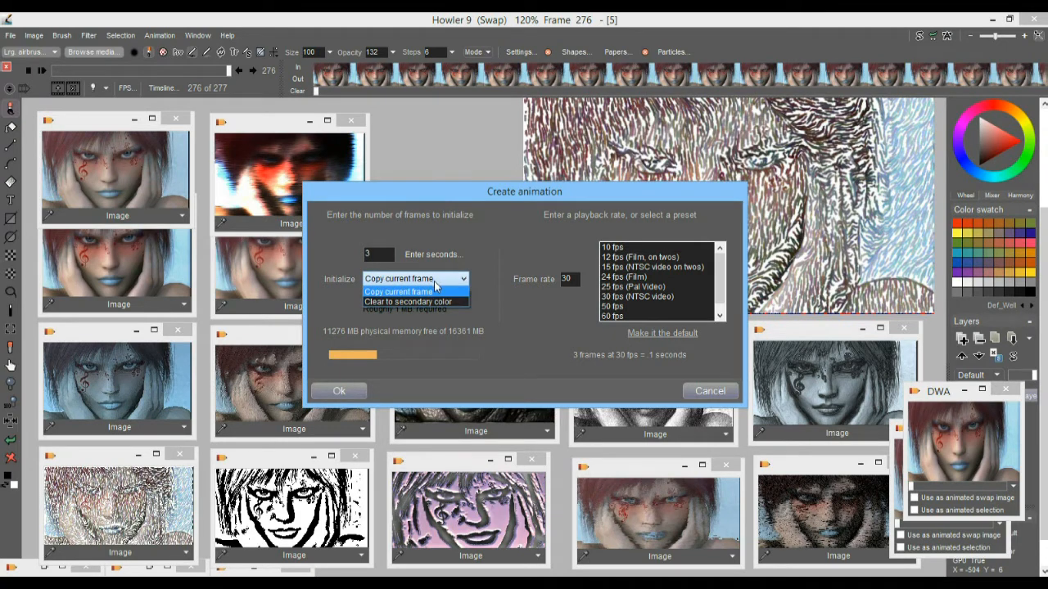
left_click(398, 302)
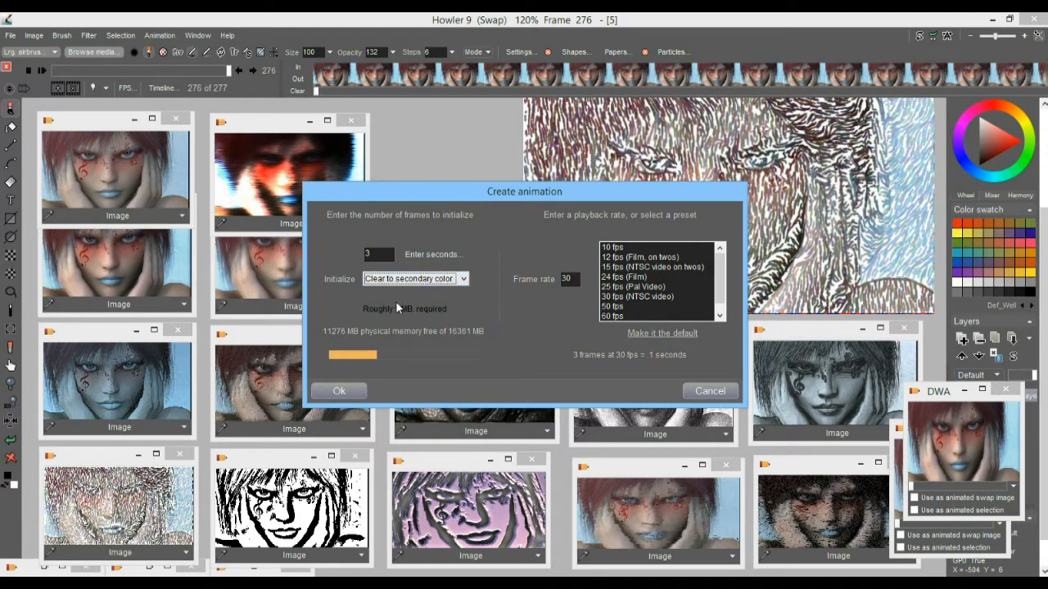
left_click(339, 392)
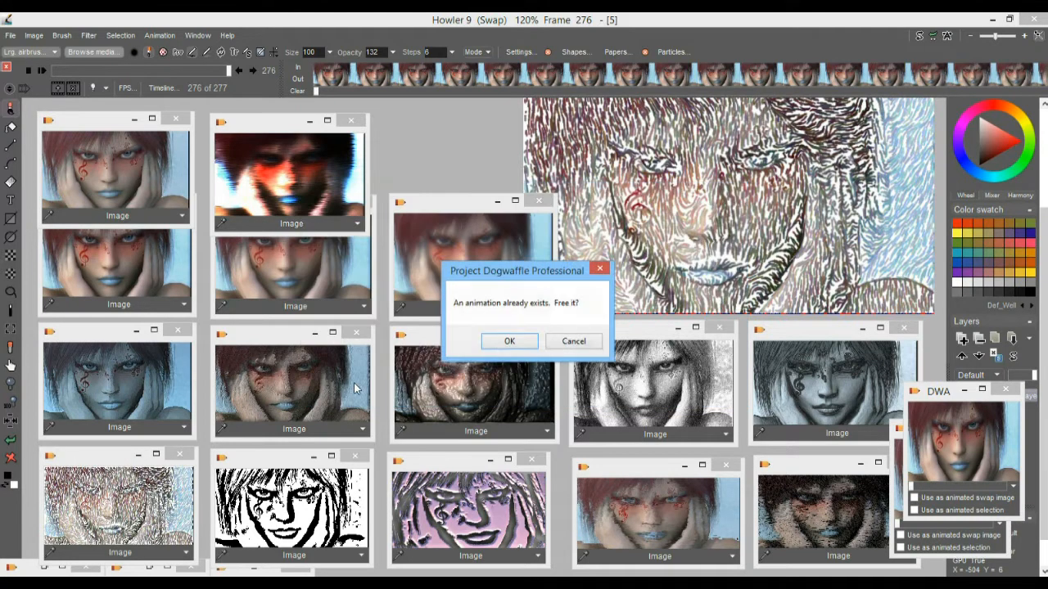
left_click(507, 342)
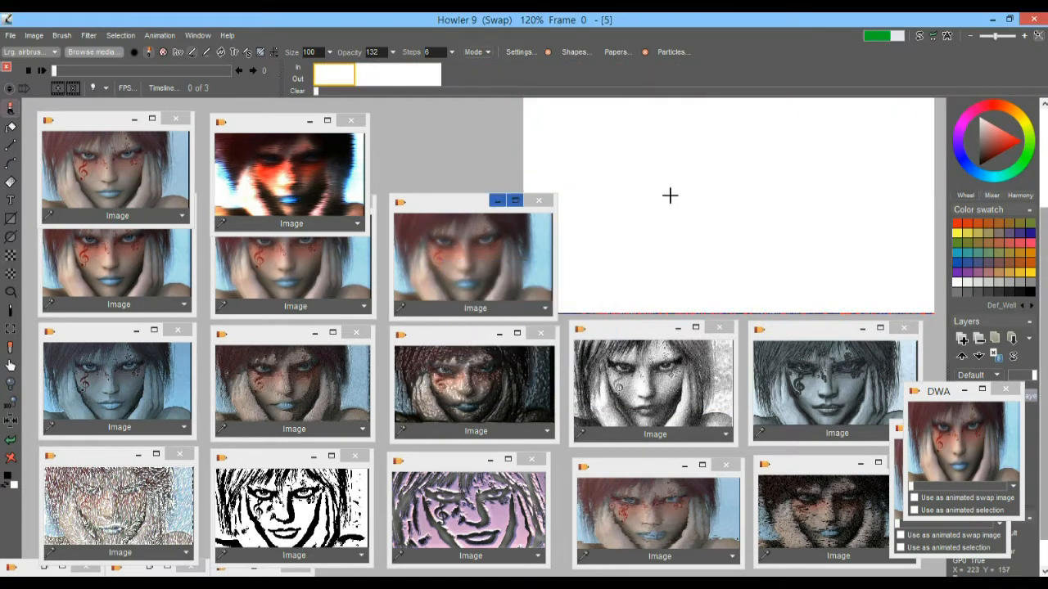
- Step through the three blank frames and draw a filled red ellipse near the center of frame 1
left_click(372, 74)
left_click(419, 74)
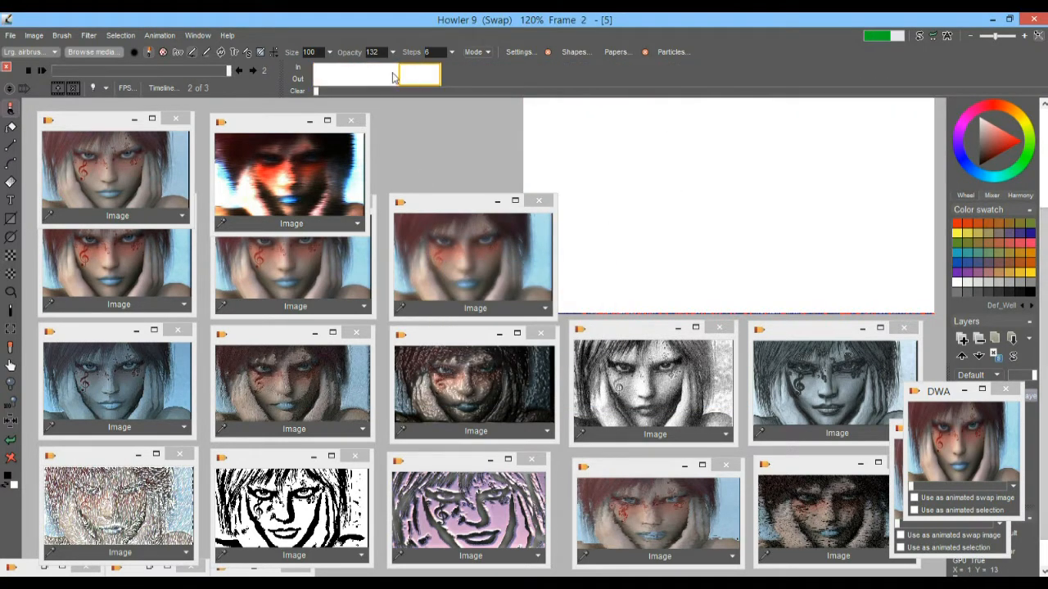
left_click(332, 73)
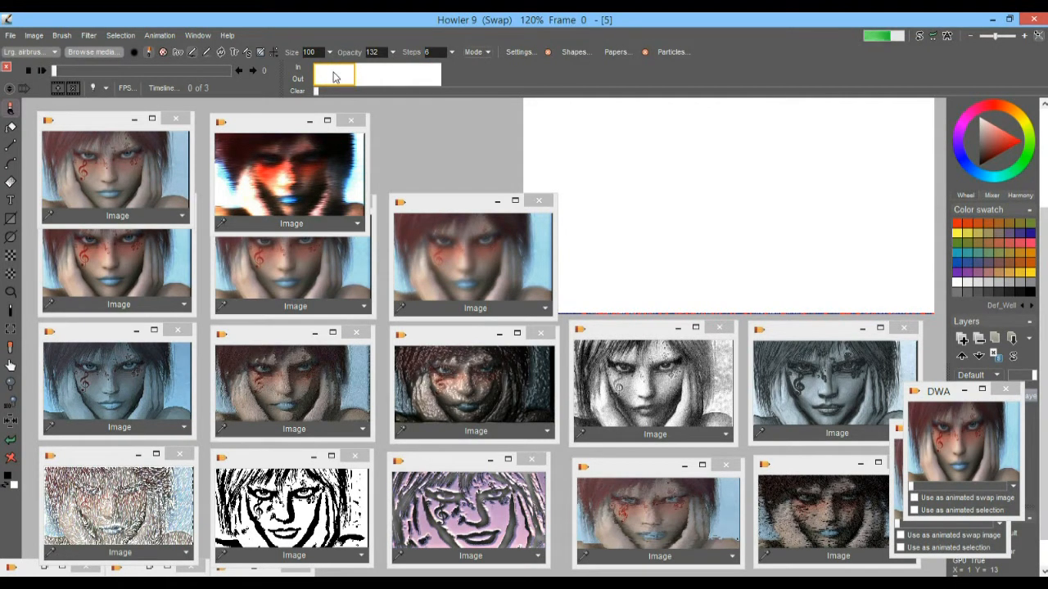
left_click(378, 81)
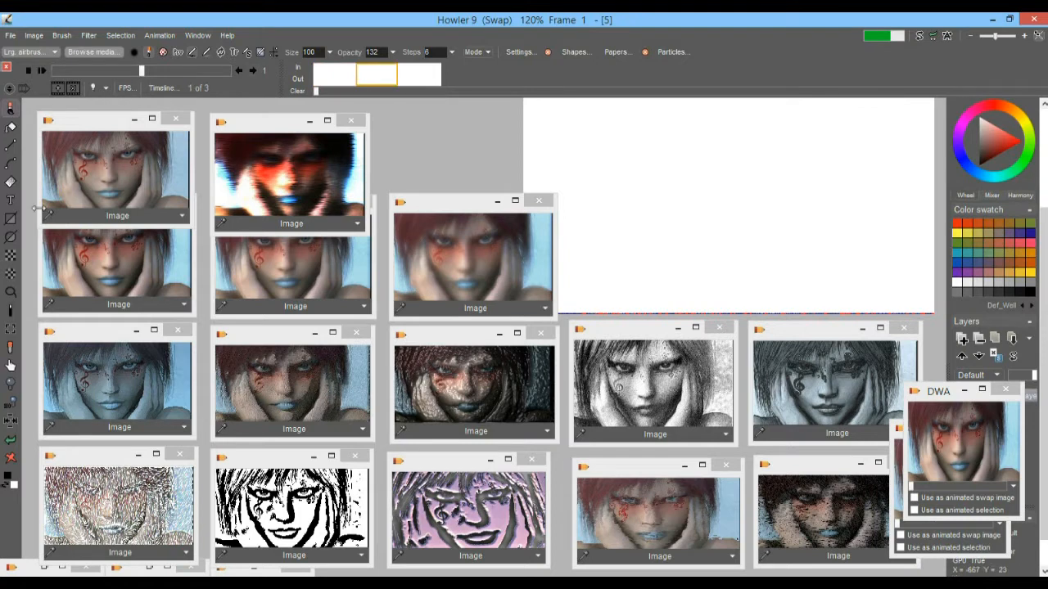
left_click(12, 243)
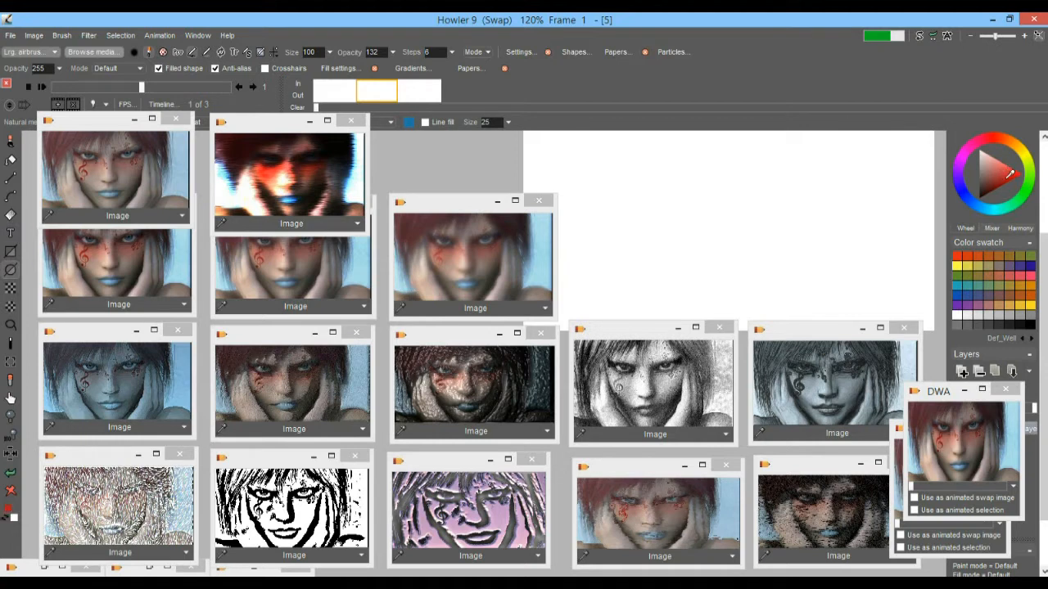
scroll(774, 260, "down", 3)
left_click_drag(695, 272, 802, 174)
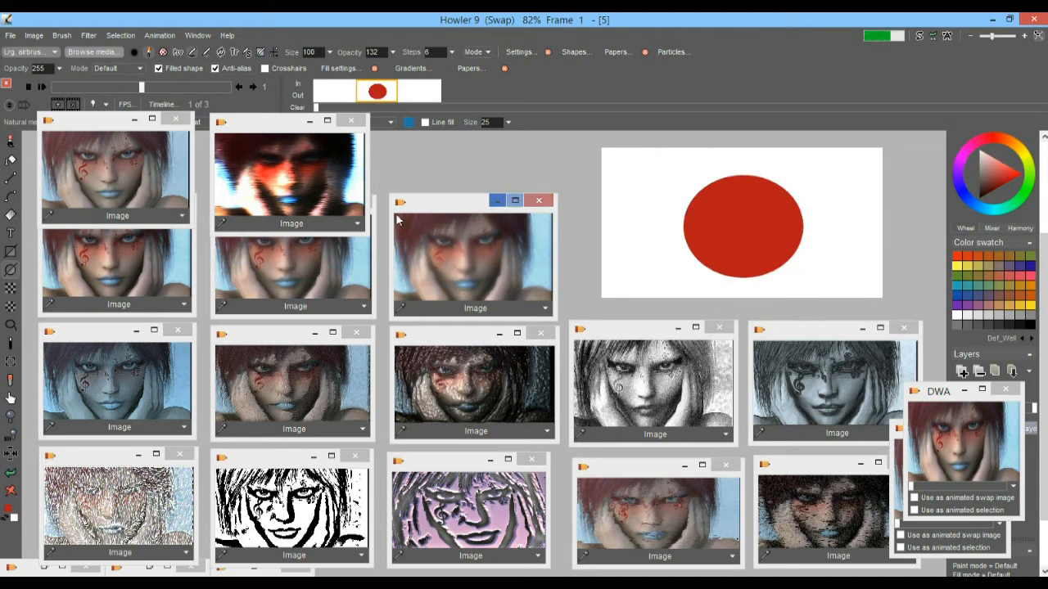
- Try to redraw frame 1's ellipse by eye on frame 2 as a red unfilled outline, undoing each attempt
left_click(418, 93)
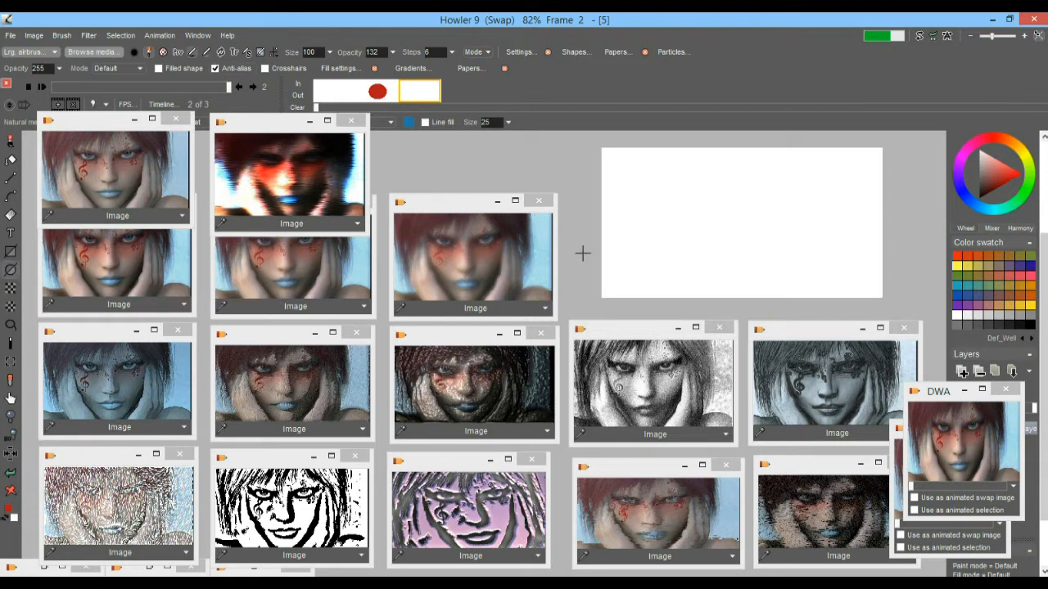
left_click_drag(673, 236, 721, 193)
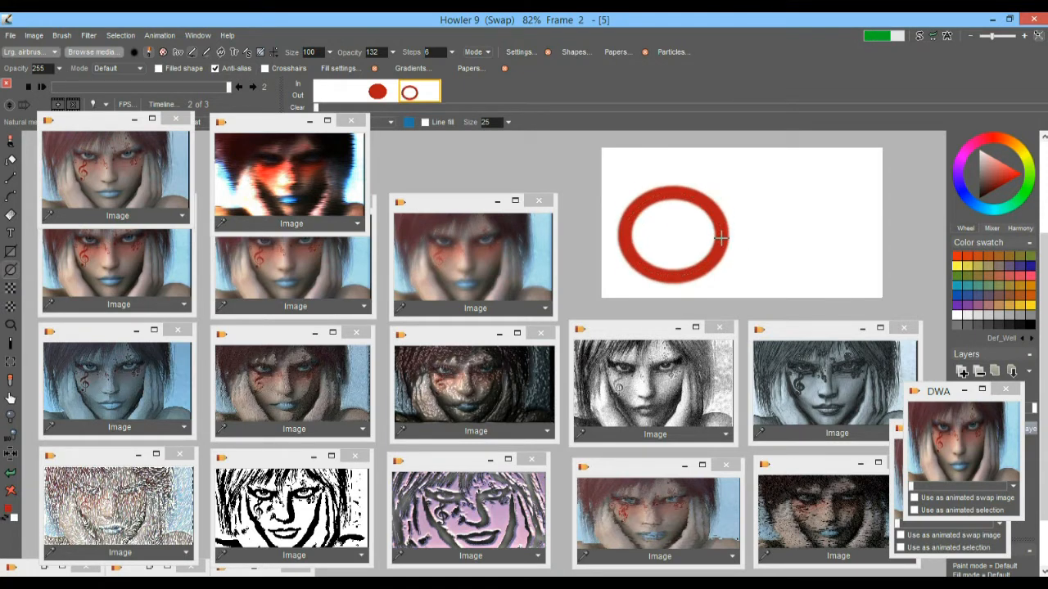
key("ctrl+z")
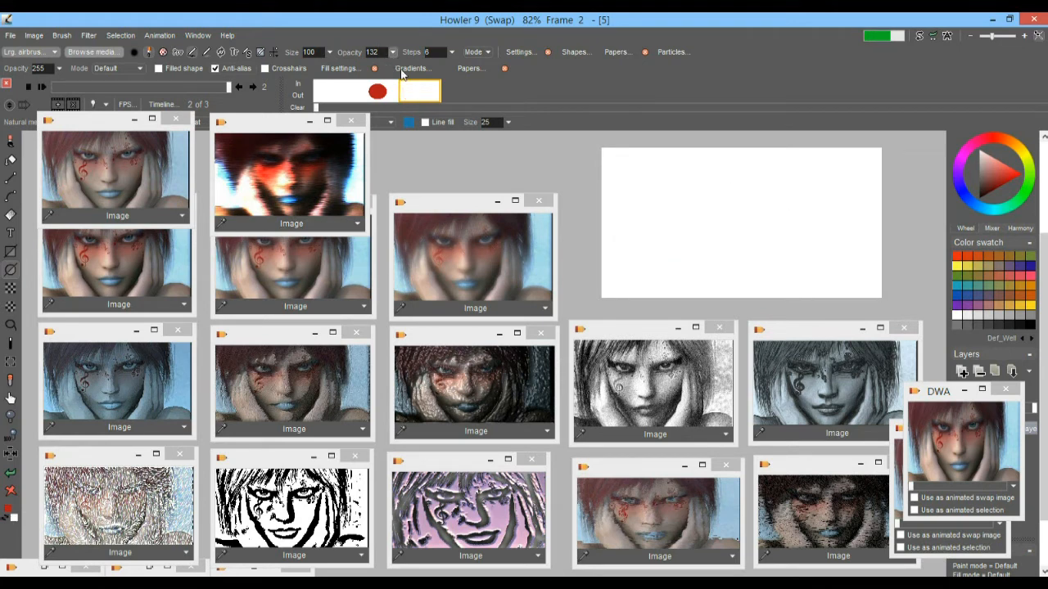
left_click(377, 92)
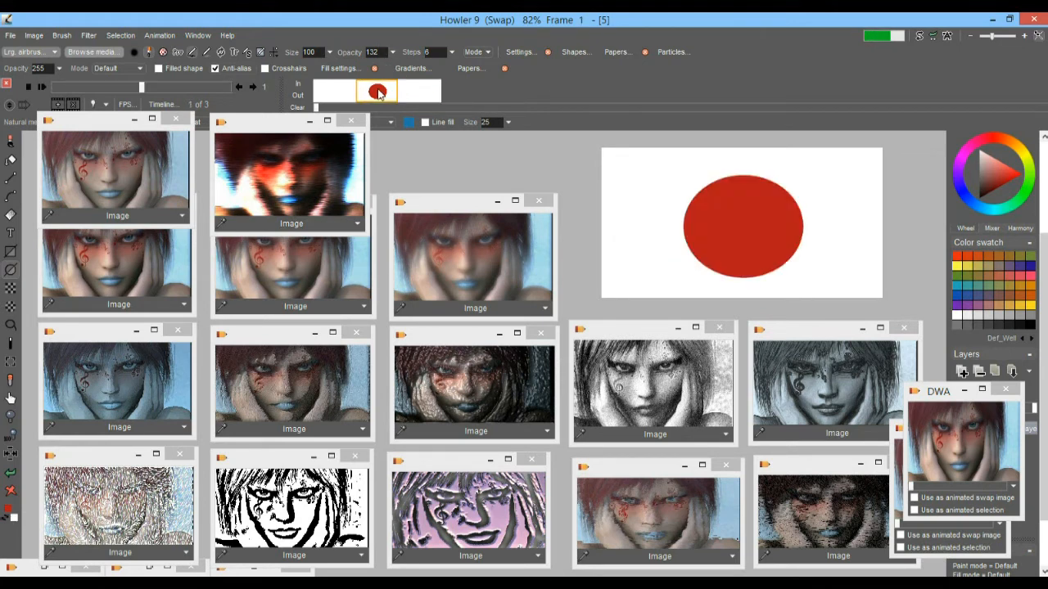
left_click(419, 93)
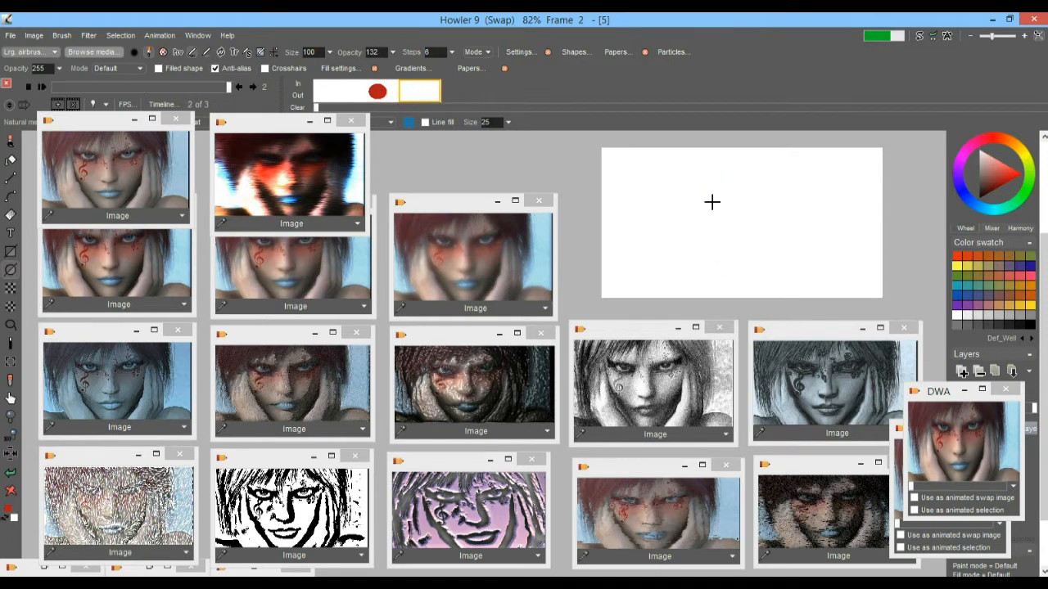
left_click_drag(743, 221, 799, 170)
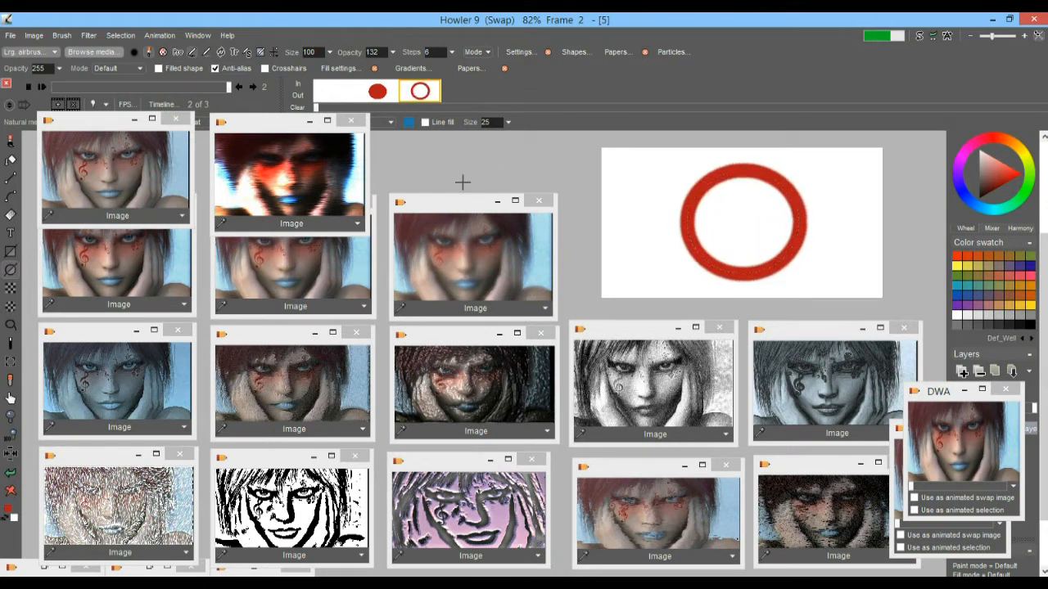
key("ctrl+z")
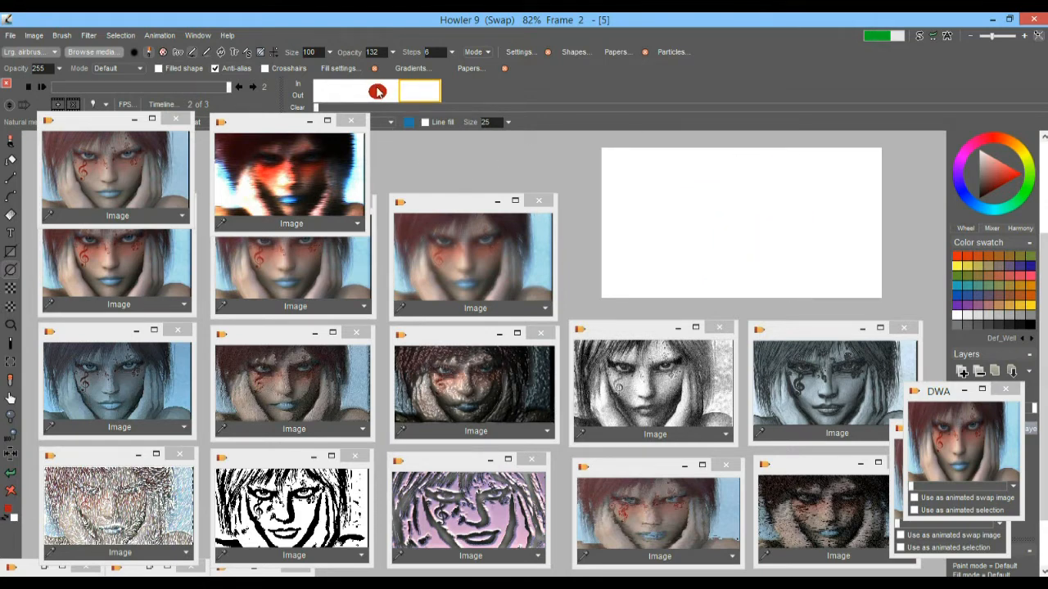
- Turn on the light table and view frames 1, 0 and 2 to check the neighboring-frame overlay
left_click(94, 106)
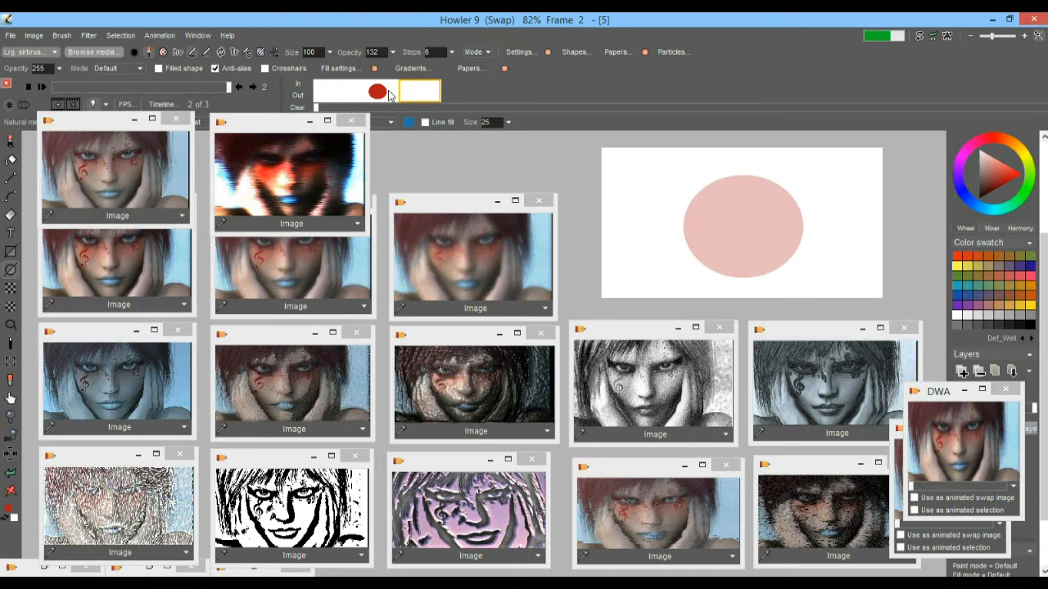
left_click_drag(389, 95, 422, 95)
left_click(378, 96)
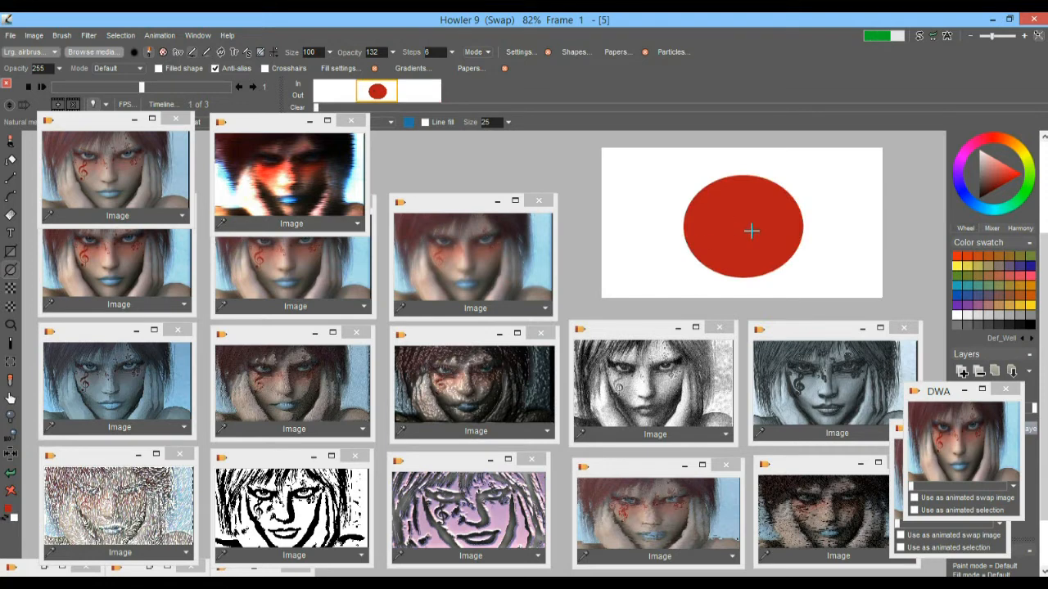
left_click(332, 91)
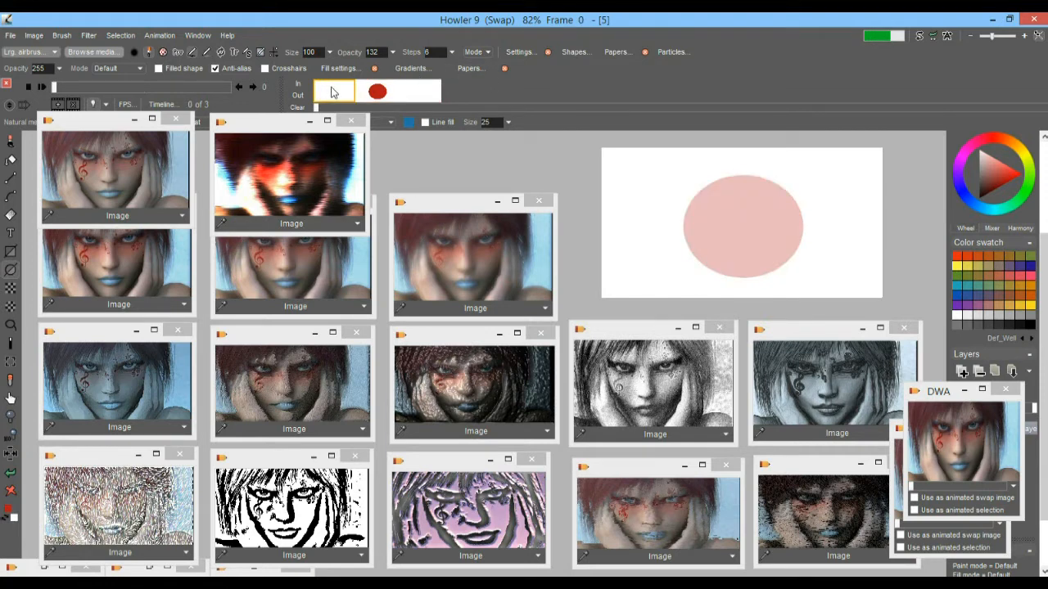
left_click(429, 94)
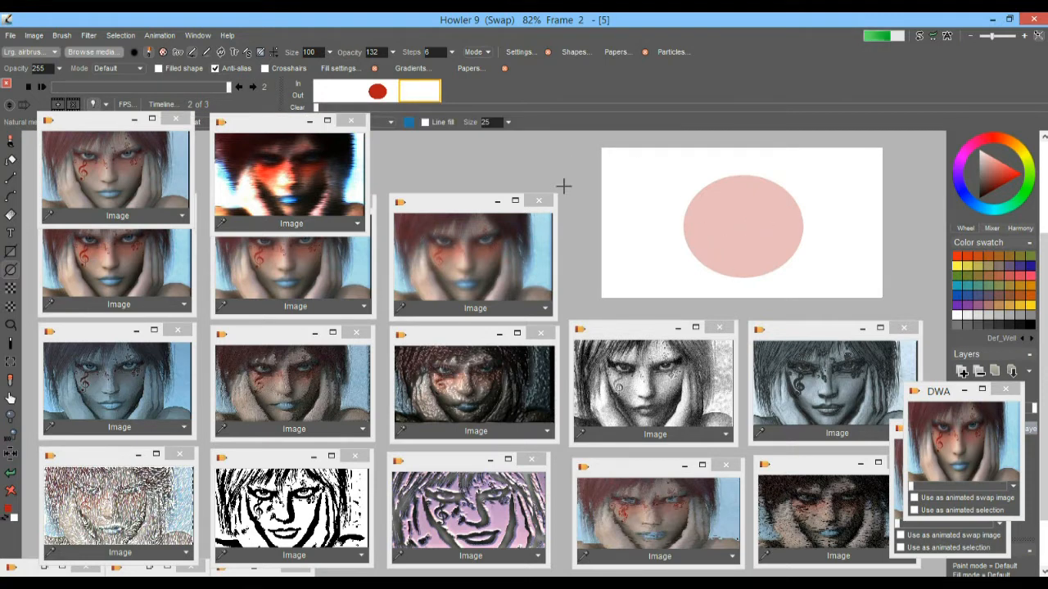
- Stack four portrait image windows over the other portraits to clear the area around the canvas
left_click_drag(442, 208, 132, 183)
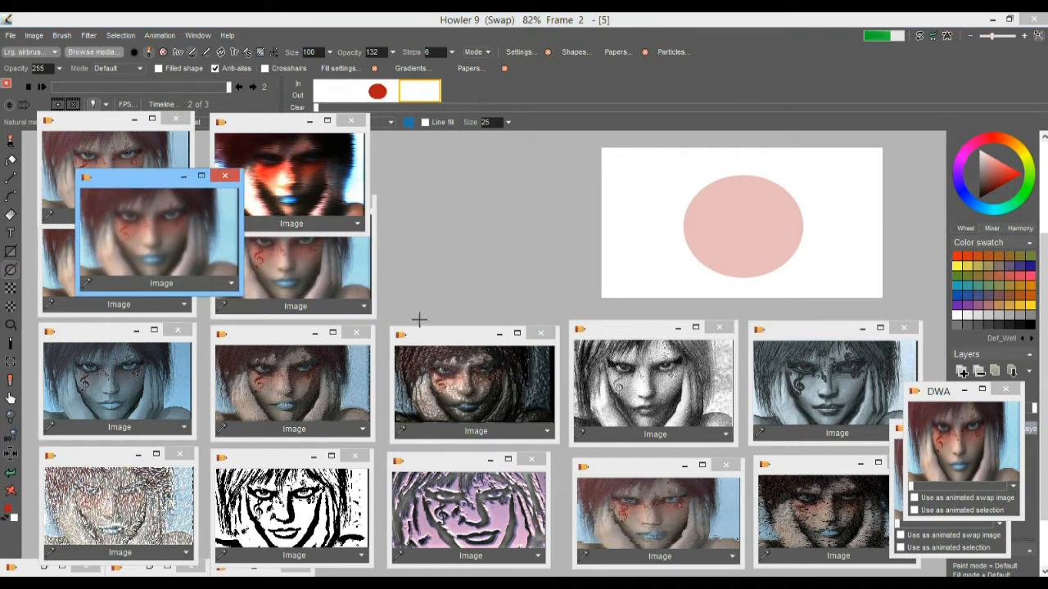
left_click_drag(411, 341, 103, 331)
mouse_move(622, 328)
left_mouse_down()
mouse_move(219, 338)
mouse_move(138, 371)
left_mouse_up()
left_click_drag(810, 328, 141, 401)
- Minimize the three remaining portrait windows and both DWA windows, and move the canvas into the freed space
left_click(490, 460)
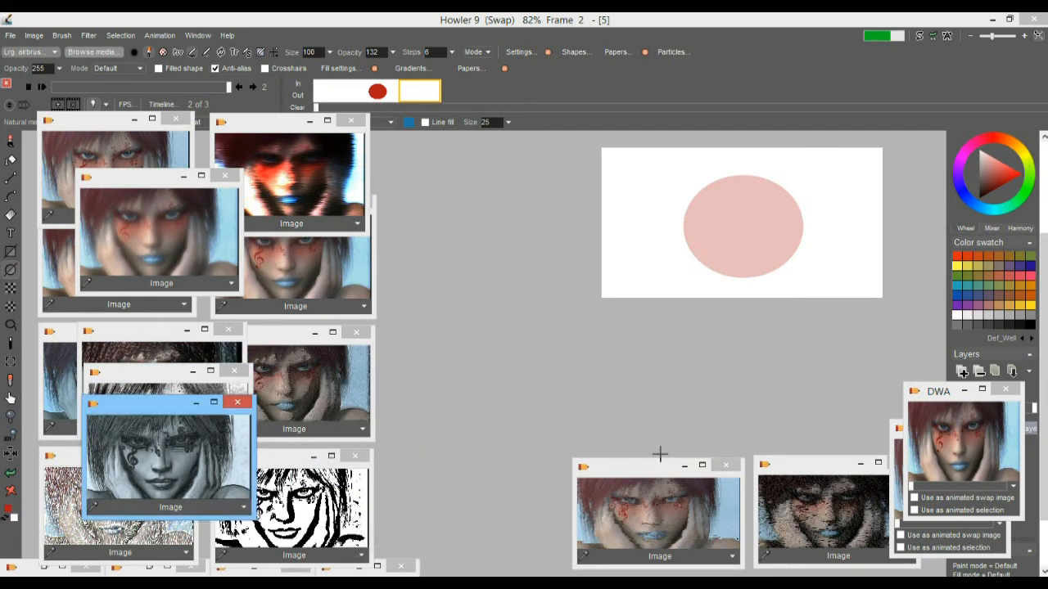
left_click(685, 465)
left_click(860, 464)
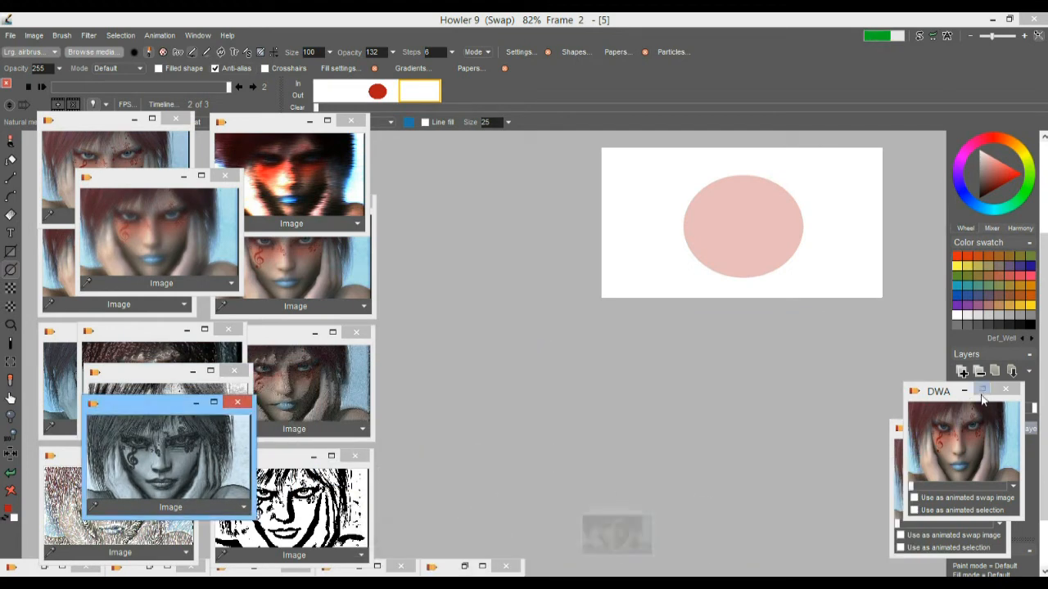
left_click(965, 390)
left_click(949, 427)
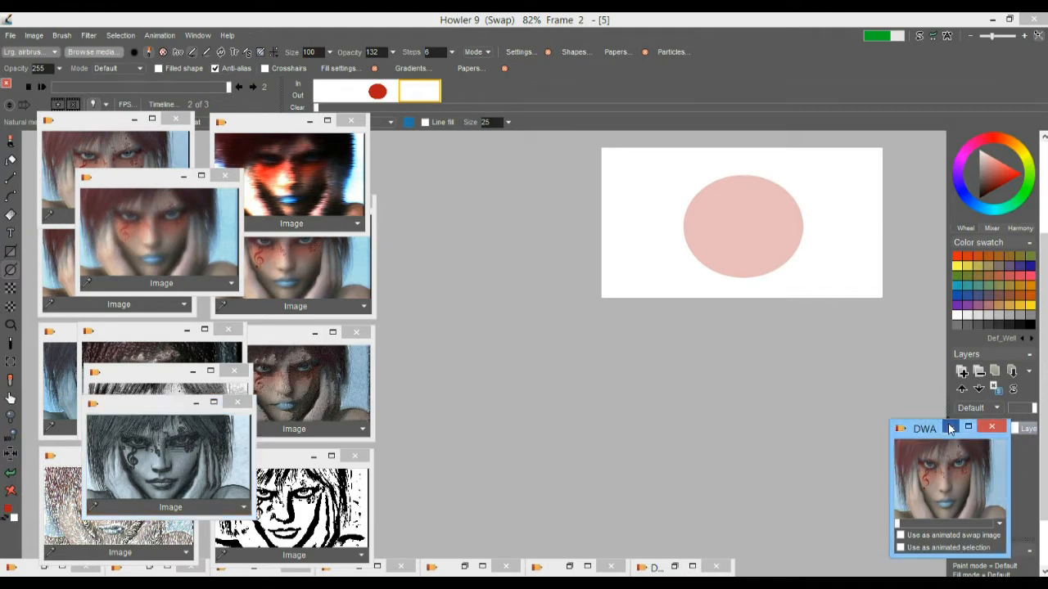
left_click_drag(696, 294, 594, 385)
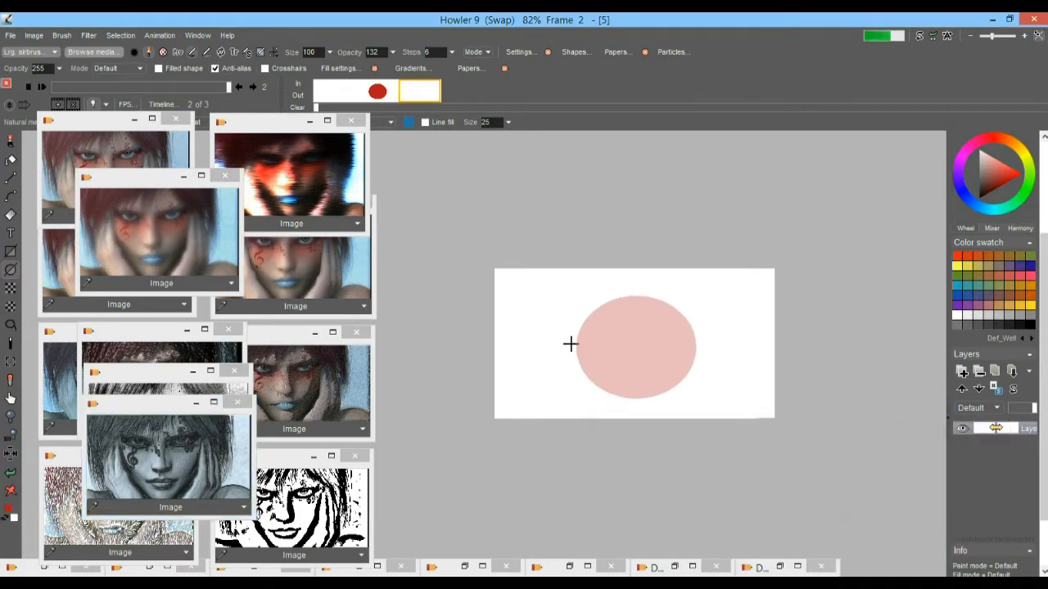
- Compare frames 1 and 2 at 255% zoom with the light table's faint overlay of the ellipse
mouse_move(636, 369)
left_mouse_down()
mouse_move(610, 379)
mouse_move(628, 373)
left_mouse_up()
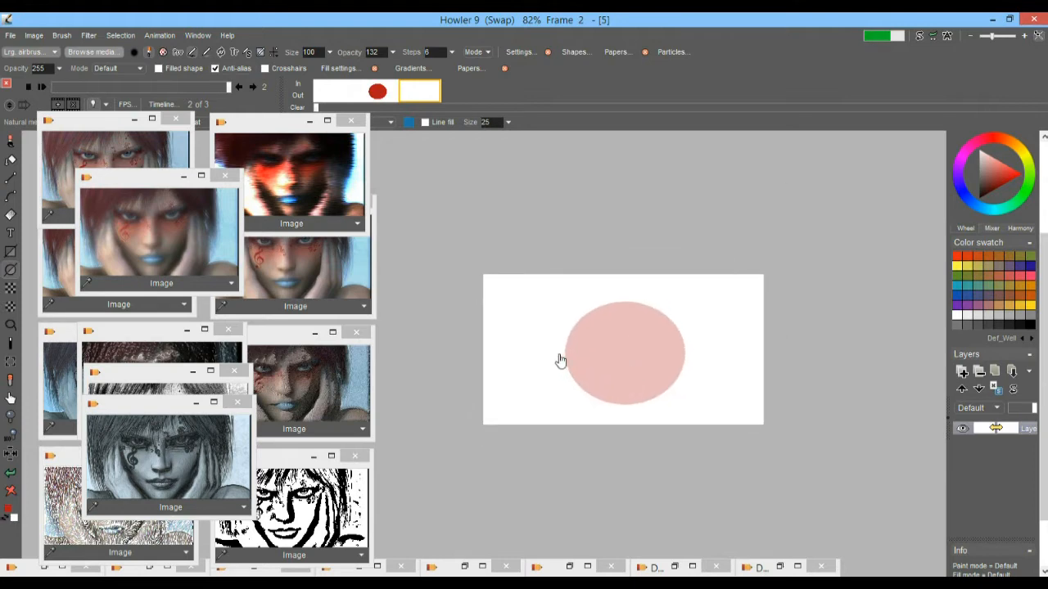
scroll(557, 359, "up", 3)
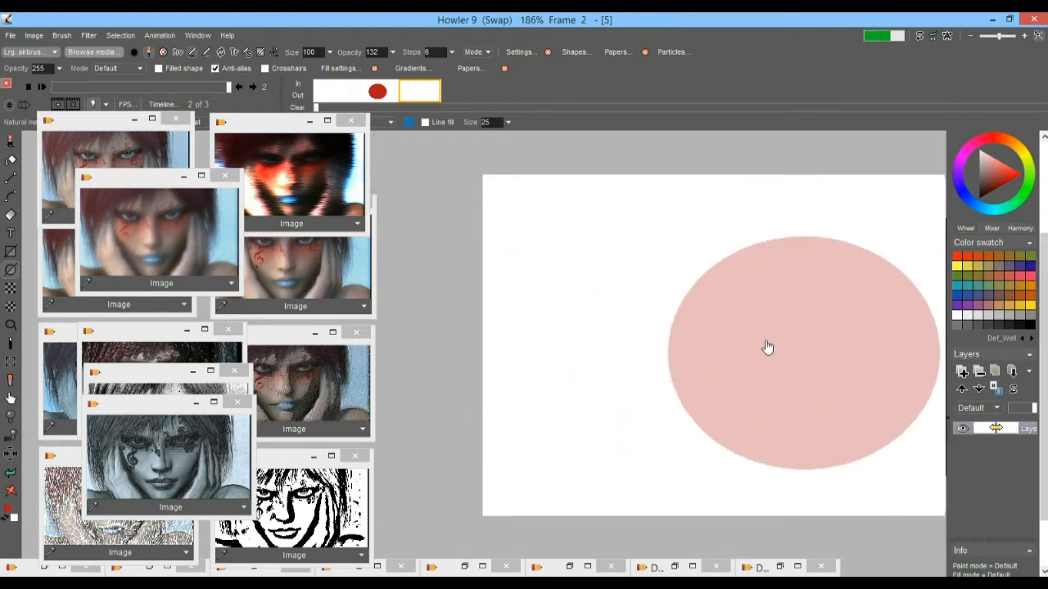
scroll(611, 340, "up", 3)
scroll(614, 337, "up", 2)
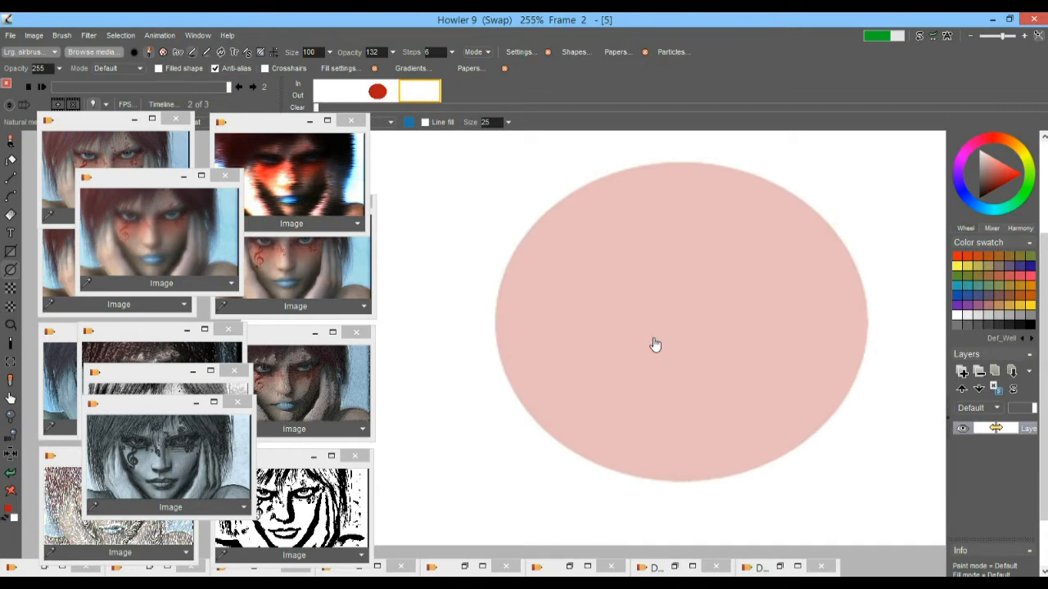
left_click_drag(677, 322, 664, 325)
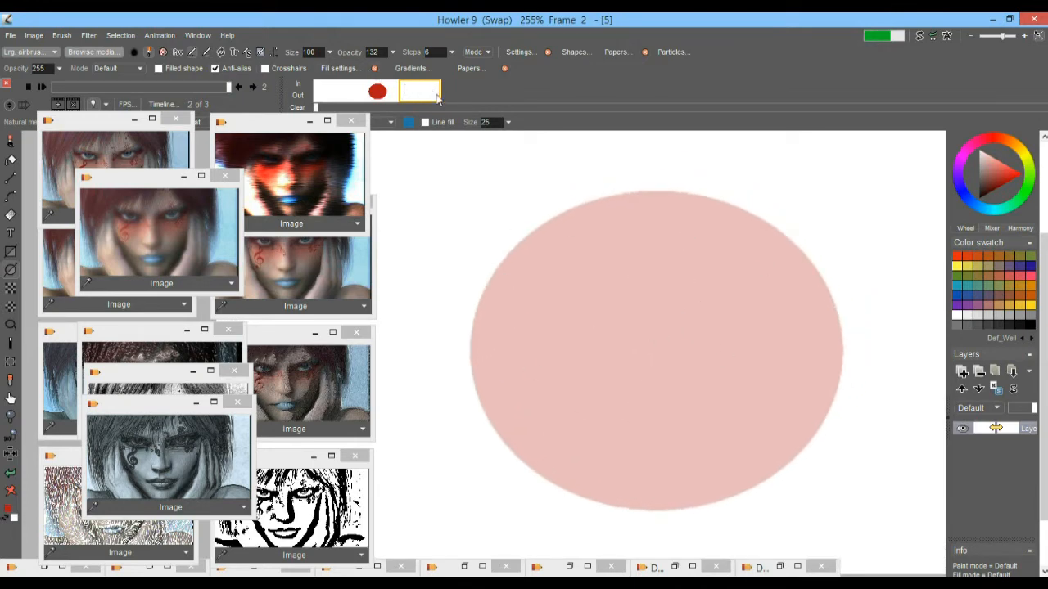
left_click(375, 94)
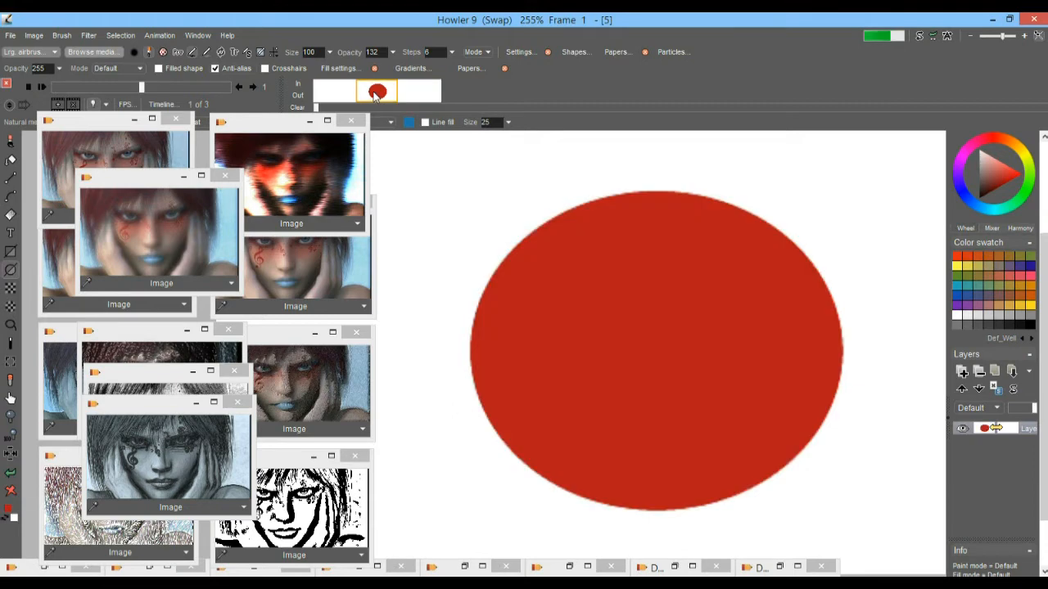
left_click(428, 94)
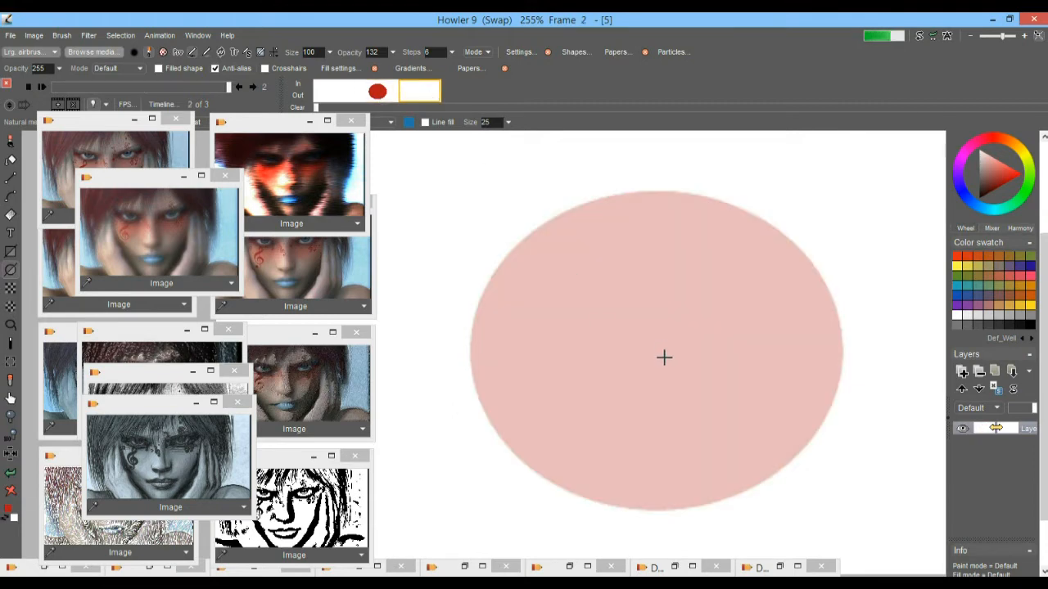
- Trace the faint light-table ellipse on frame 2 as a red unfilled outline, undoing the first attempt and drawing it again from its center
left_click_drag(664, 357, 870, 169)
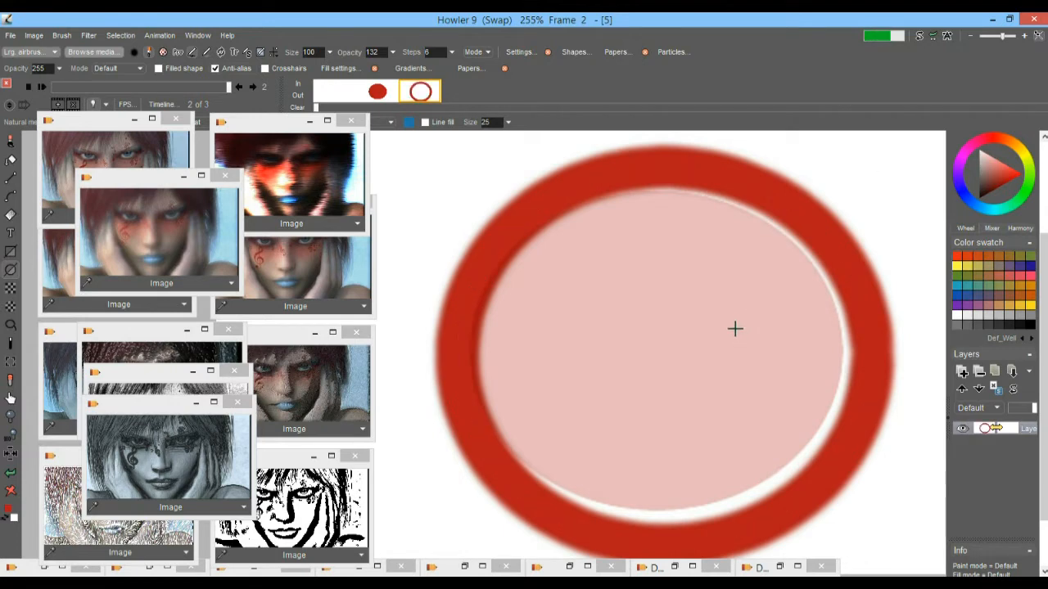
key("ctrl+z")
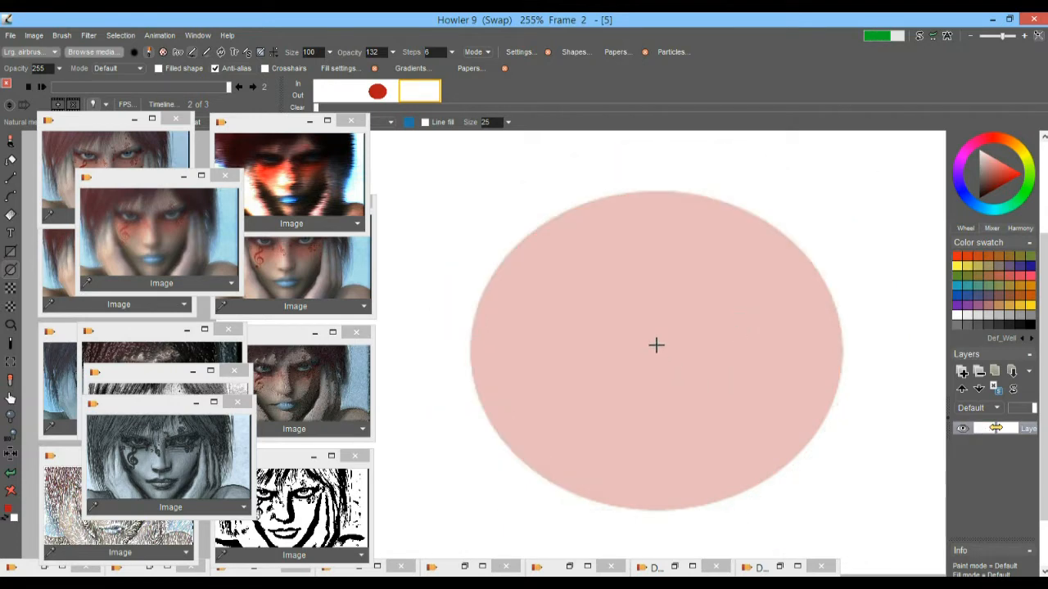
mouse_move(660, 344)
left_mouse_down()
mouse_move(666, 295)
mouse_move(800, 180)
mouse_move(876, 166)
mouse_move(896, 149)
mouse_move(853, 173)
mouse_move(867, 143)
mouse_move(859, 169)
left_mouse_up()
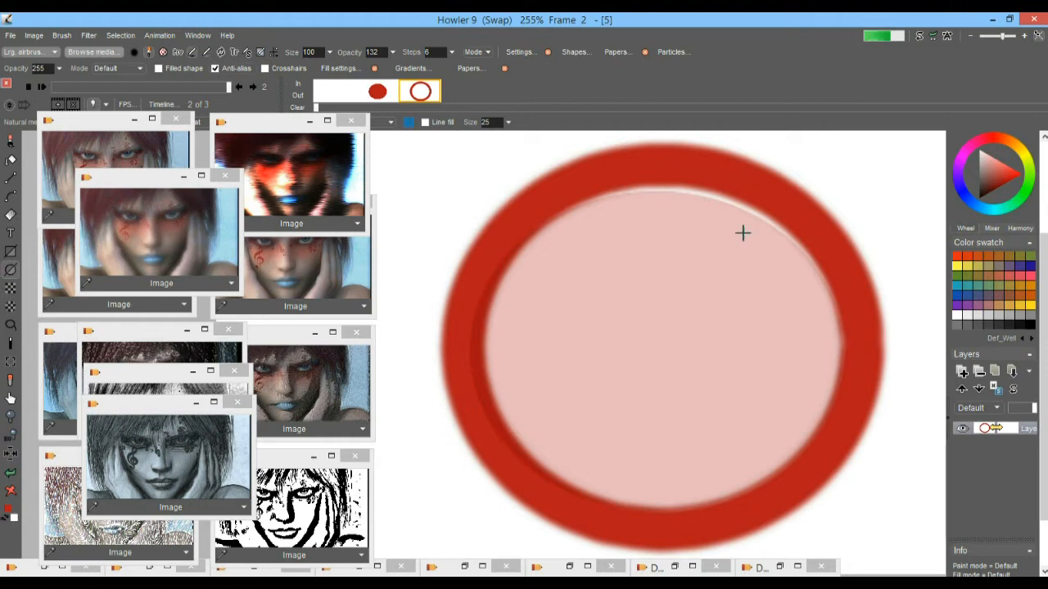
- Shift frame 2's red ring by -5 pixels in X and 4 in Y, and clear the ring from the frame
left_click(89, 37)
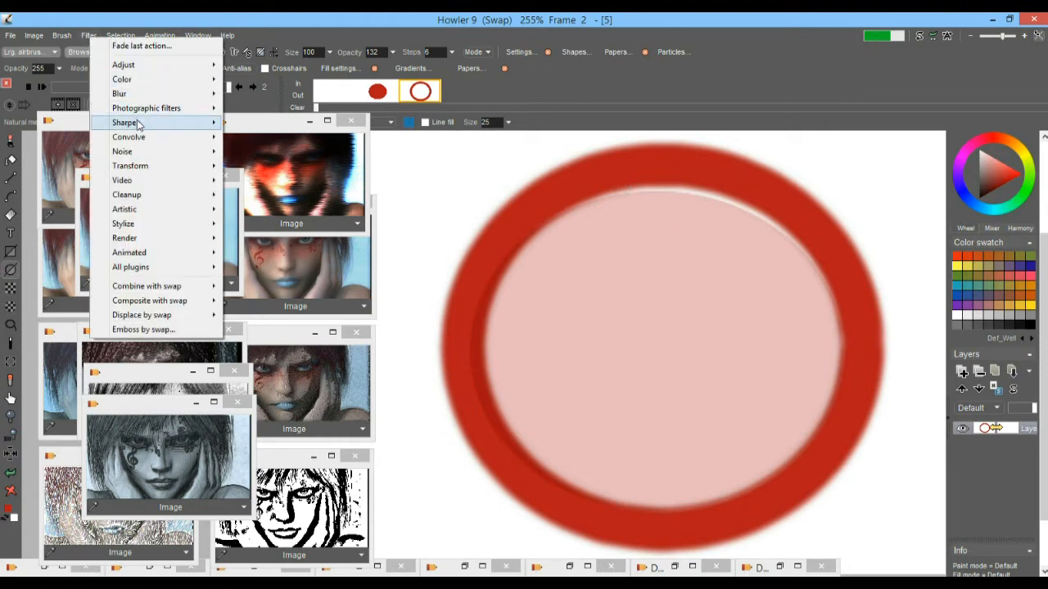
mouse_move(185, 138)
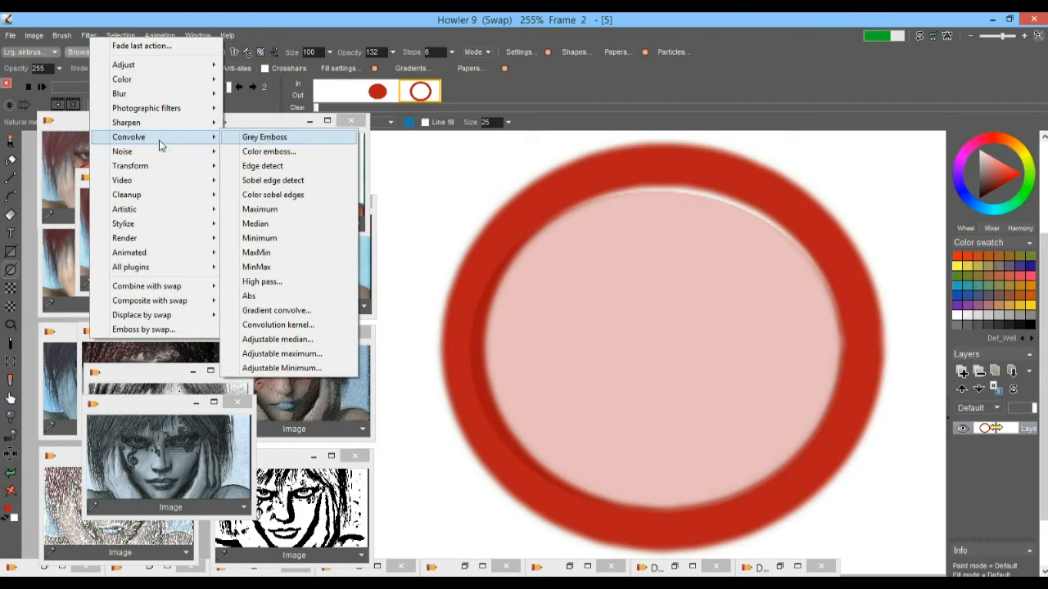
mouse_move(168, 166)
left_click(252, 180)
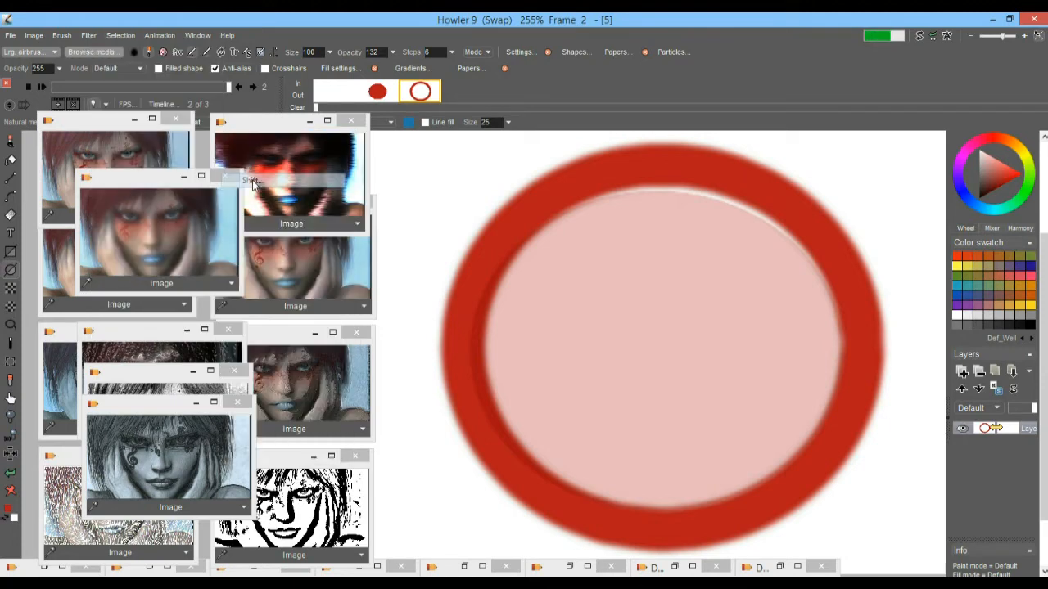
left_click_drag(474, 244, 503, 216)
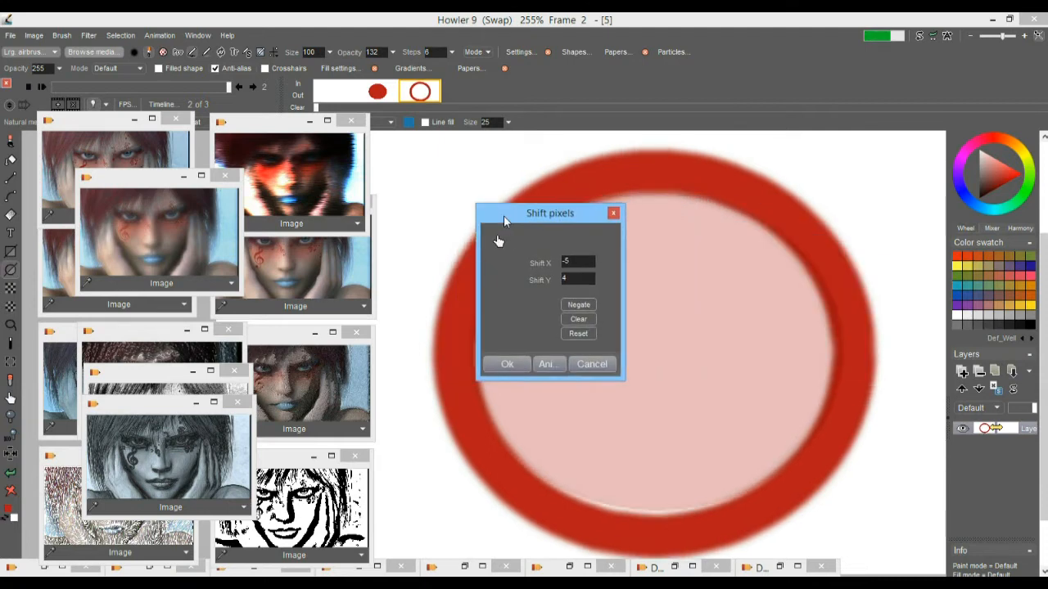
left_click(515, 366)
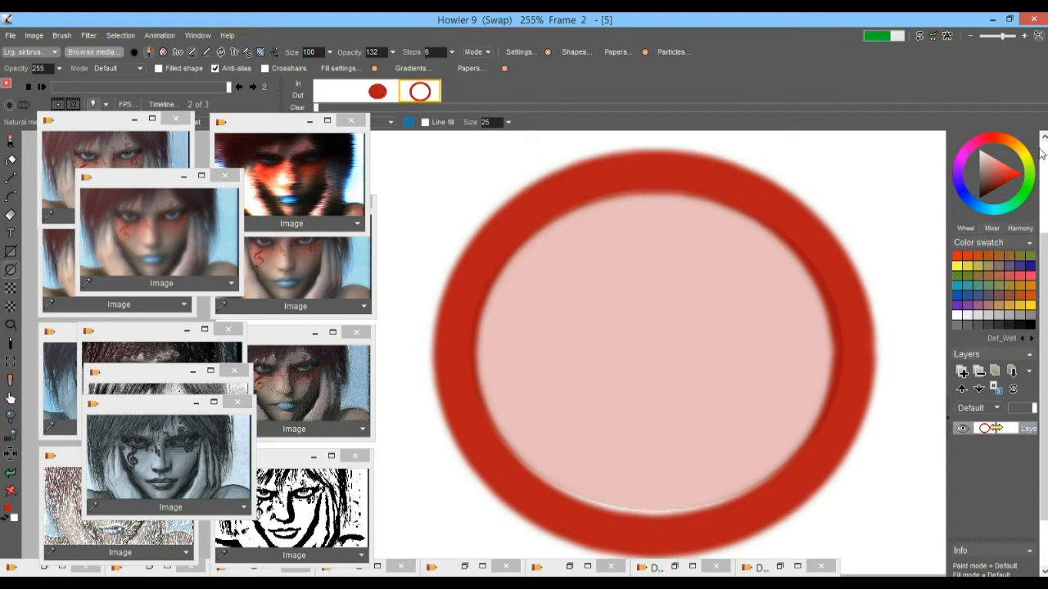
scroll(1043, 156, "up", 3)
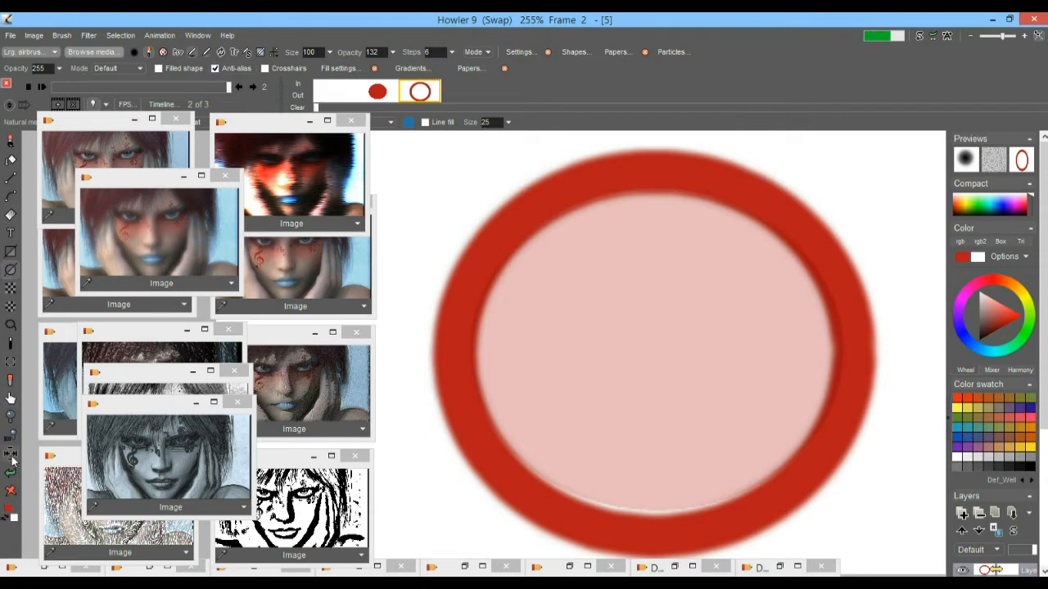
left_click(11, 491)
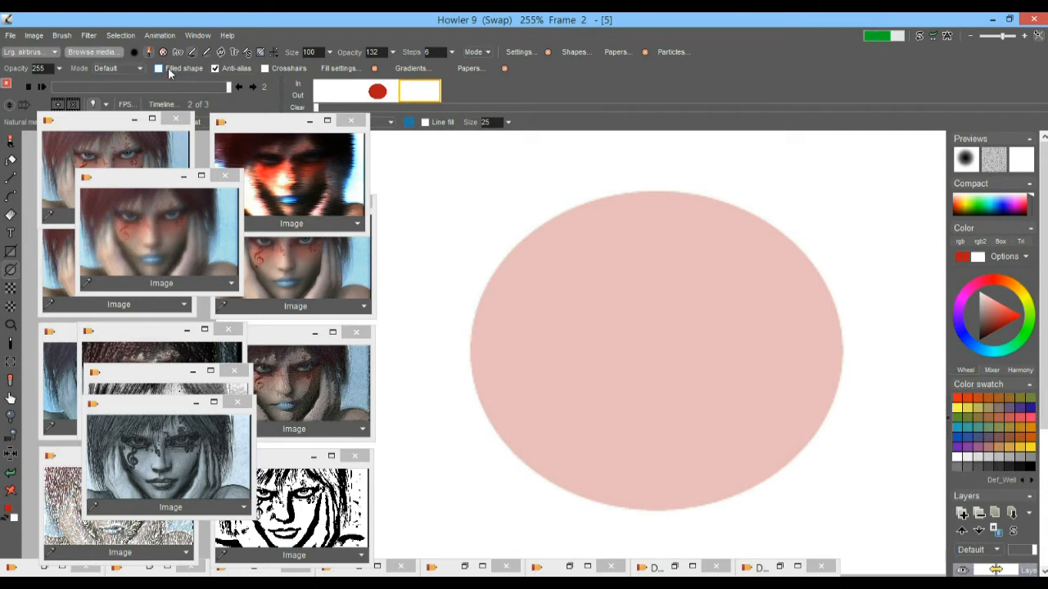
left_click(60, 69)
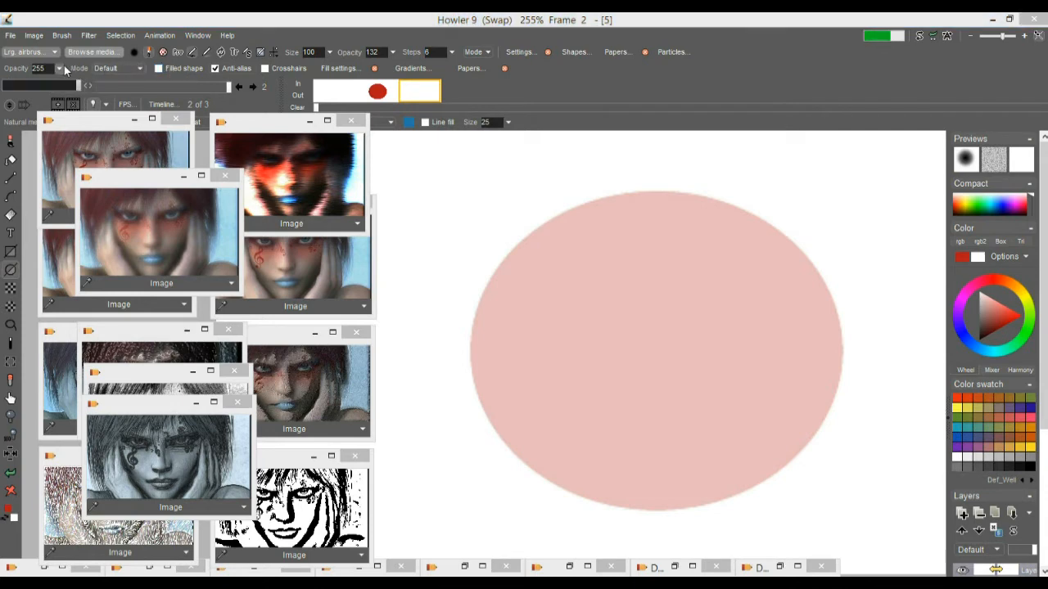
left_click(60, 68)
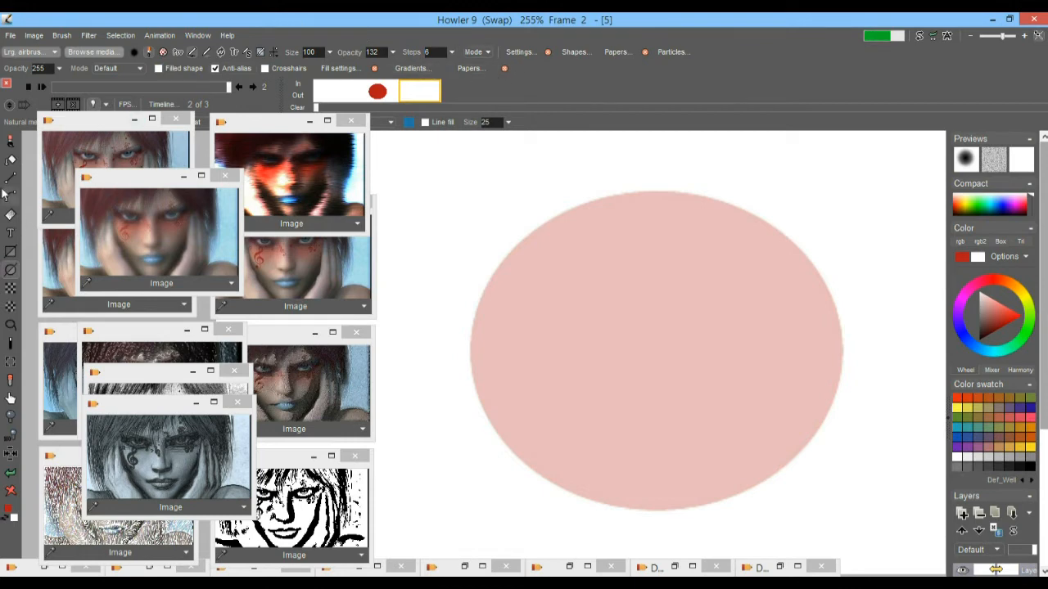
left_click(11, 252)
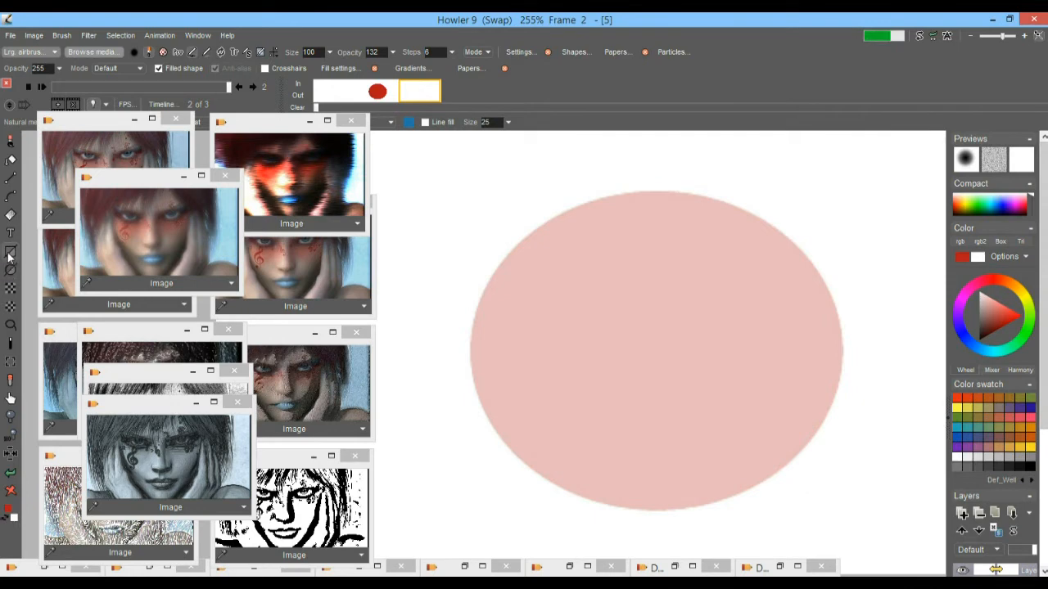
left_click(8, 253)
left_click(13, 196)
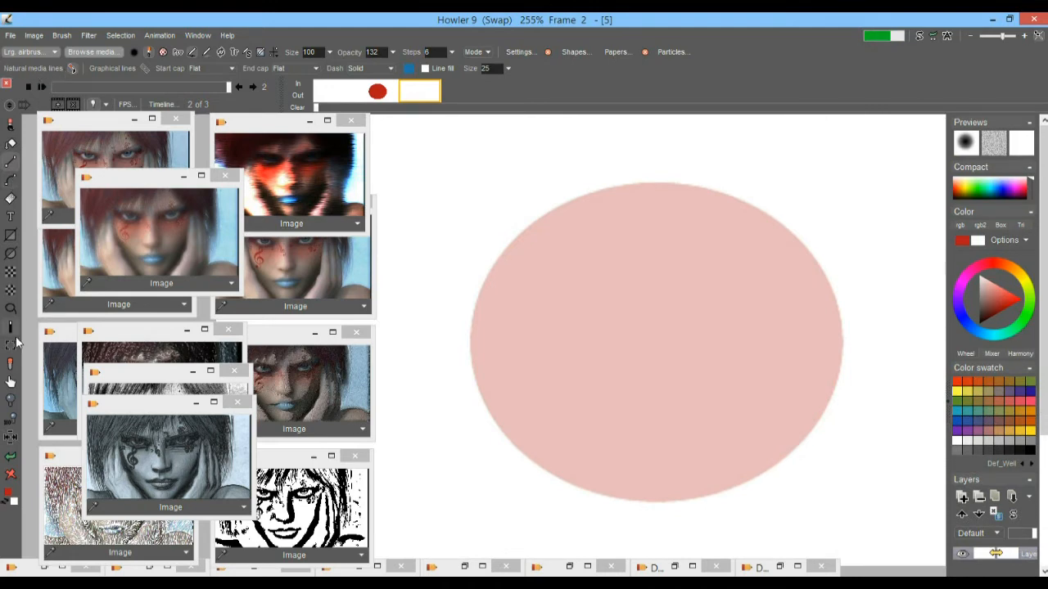
left_click(11, 252)
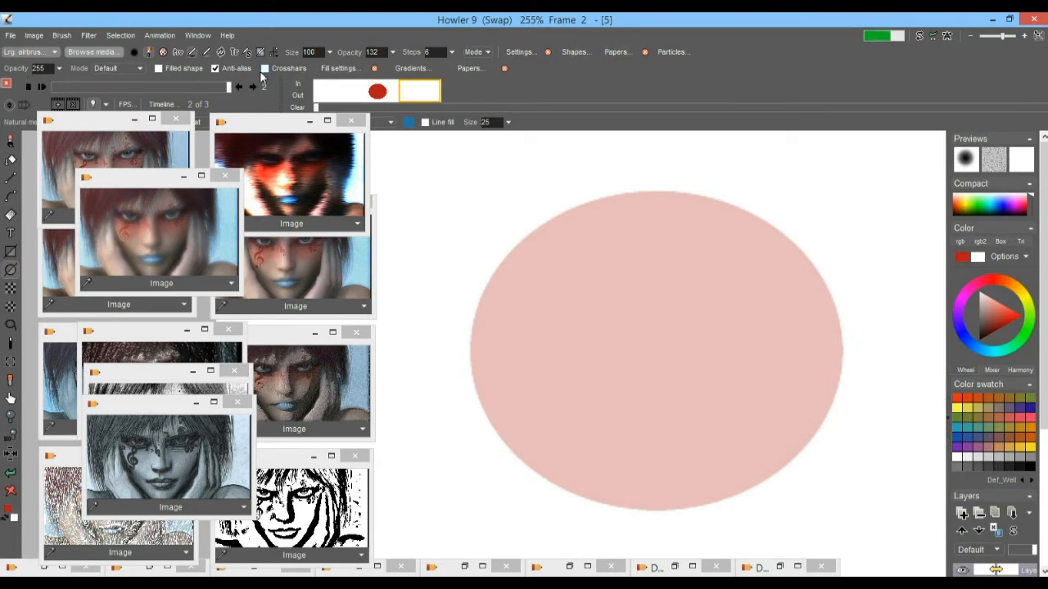
left_click(158, 69)
- Draw a blue unfilled ellipse in Screen mode over the faint light-table ellipse on frame 2, starting from its center
left_click(140, 68)
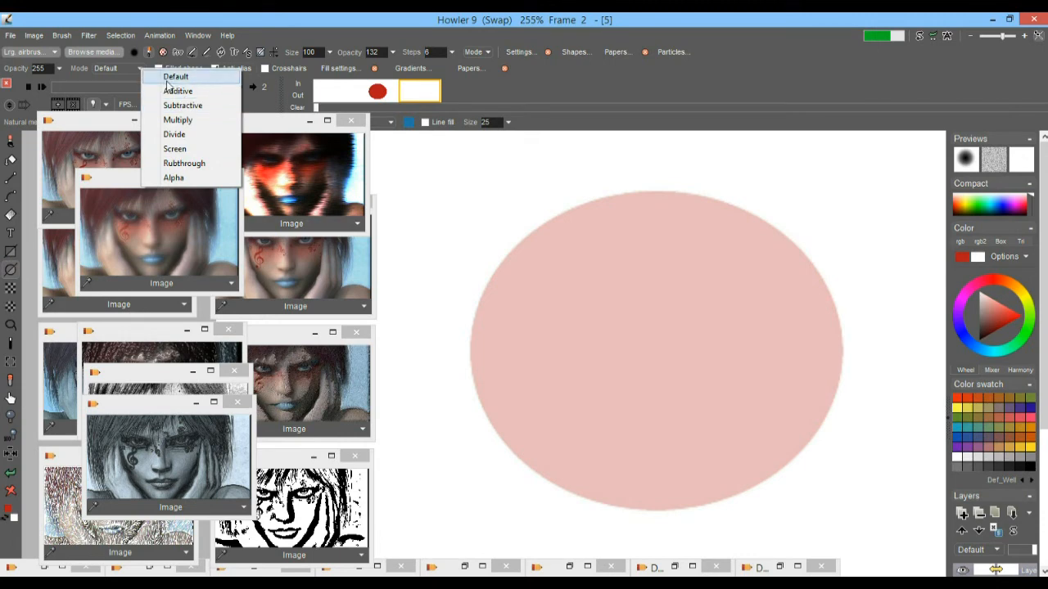
left_click(196, 150)
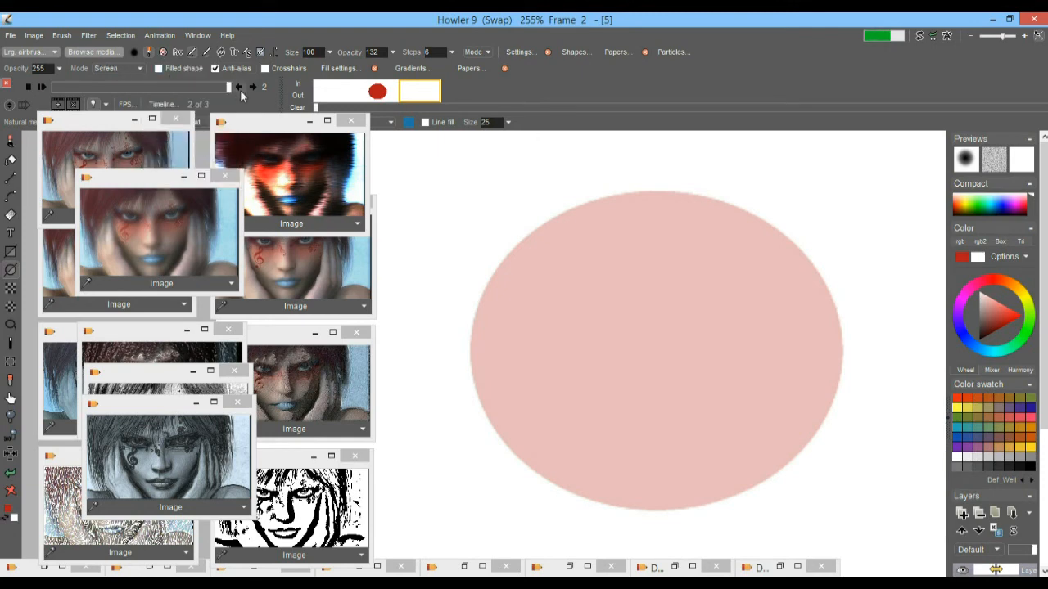
left_click(984, 352)
mouse_move(653, 351)
left_mouse_down()
mouse_move(666, 312)
mouse_move(786, 194)
mouse_move(849, 172)
mouse_move(854, 183)
mouse_move(839, 189)
left_mouse_up()
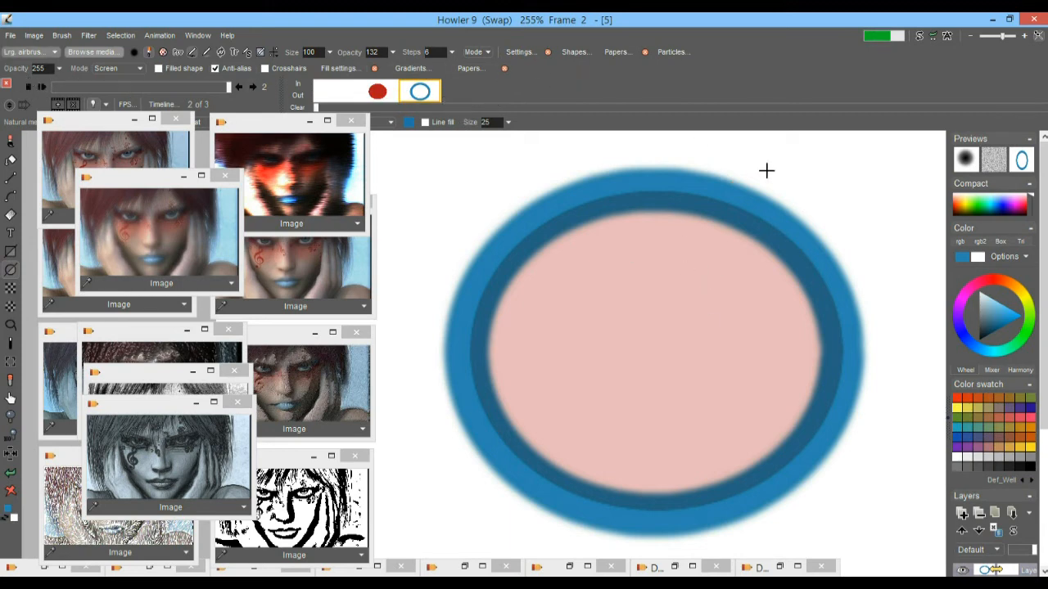
- Turn off the light table and flip repeatedly through frames 0, 1 and 2 to compare the ellipses
left_click(93, 106)
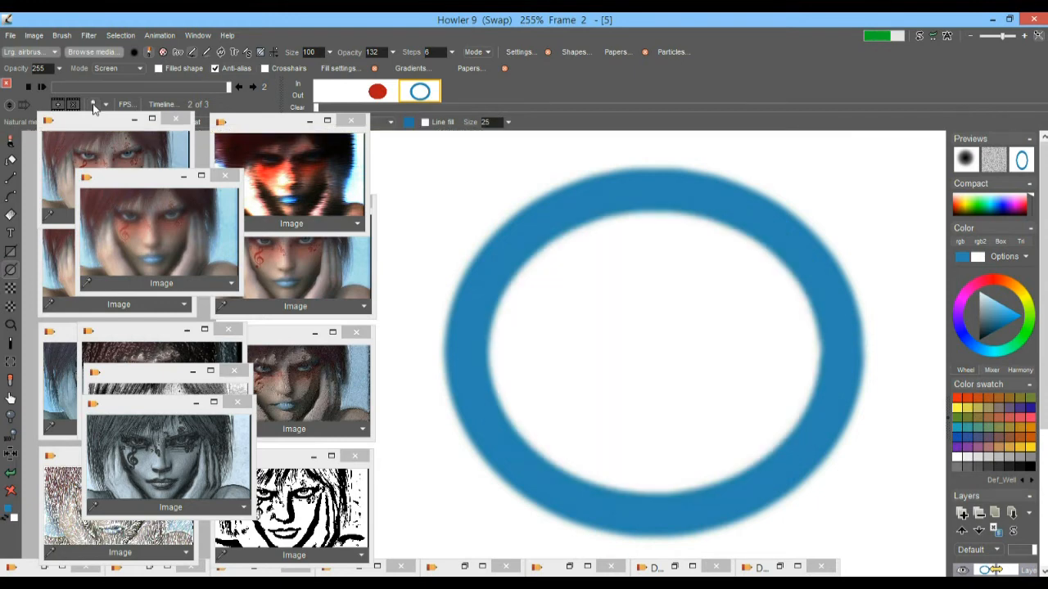
left_click(332, 95)
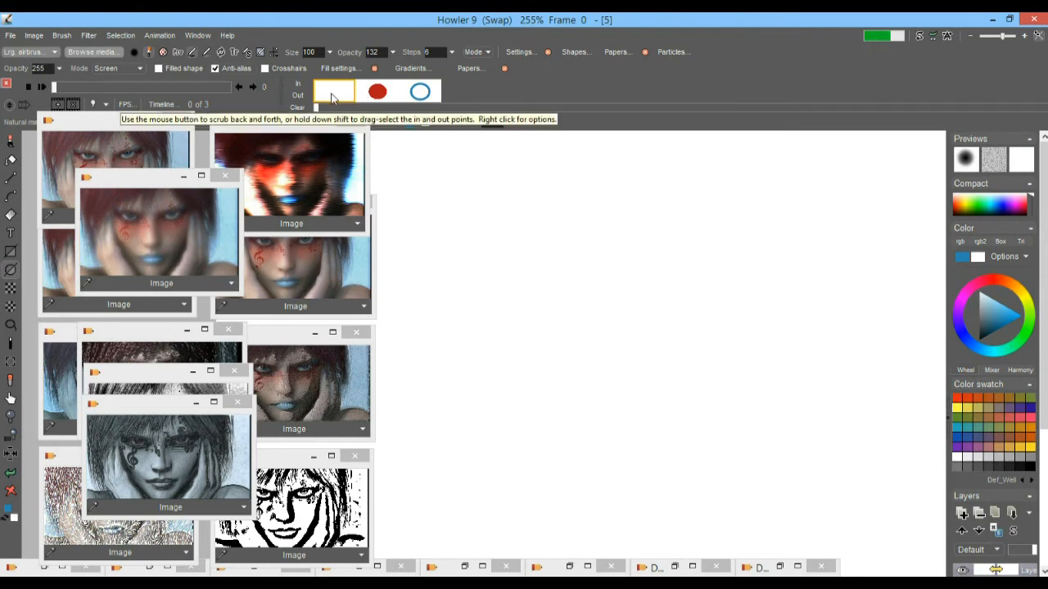
left_click(381, 93)
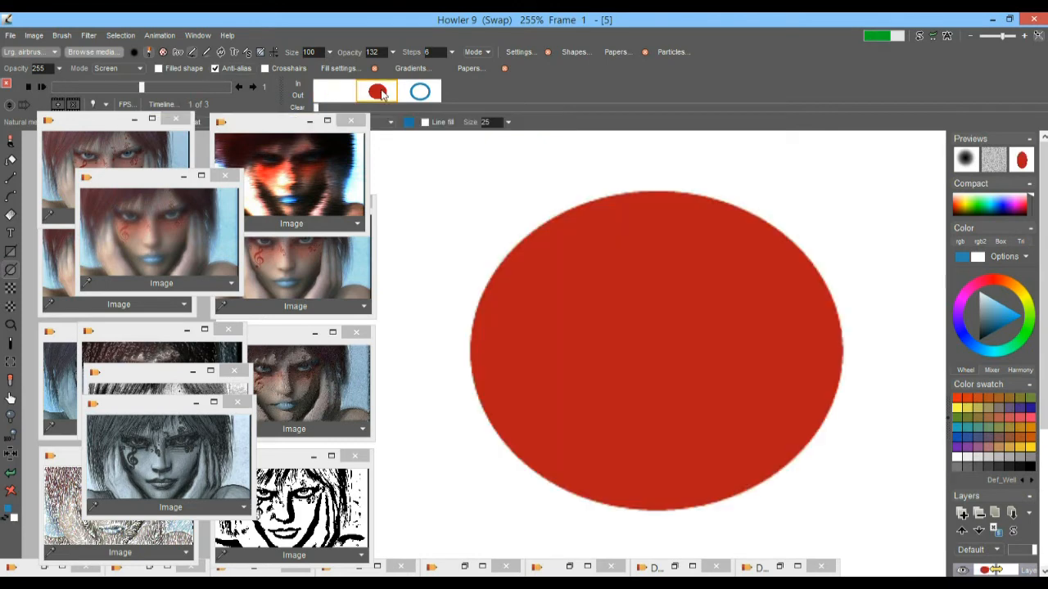
left_click(422, 93)
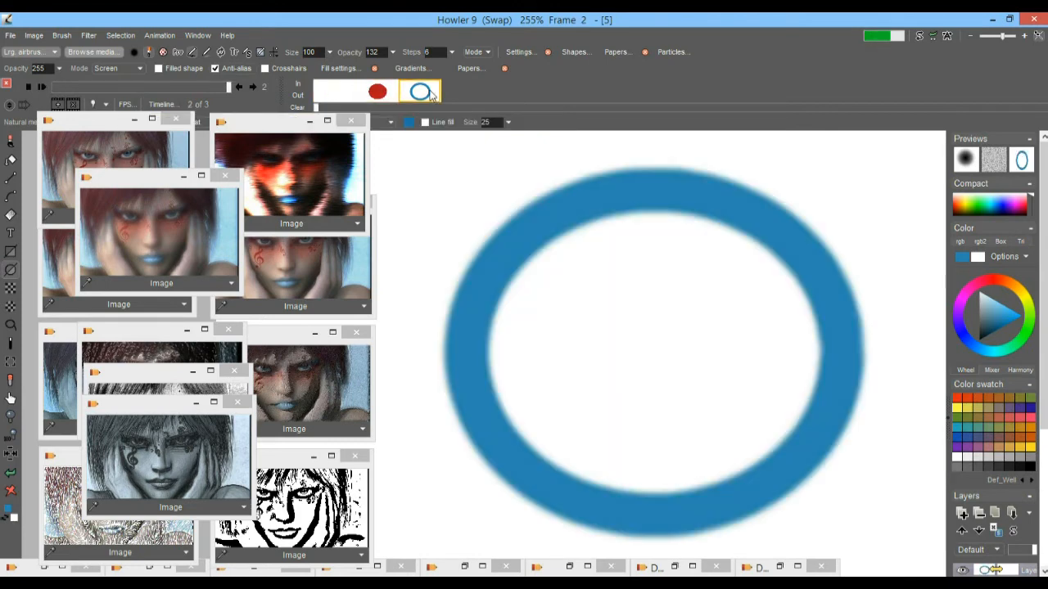
left_click(331, 94)
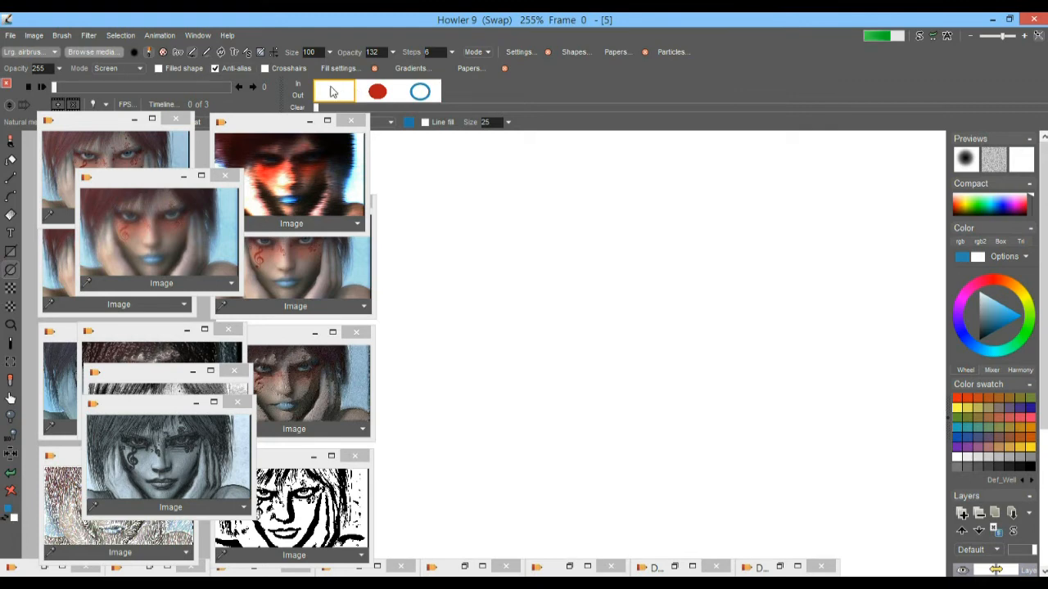
left_click(382, 93)
left_click(430, 93)
left_click(378, 91)
left_click(423, 92)
left_click(383, 93)
left_click(430, 95)
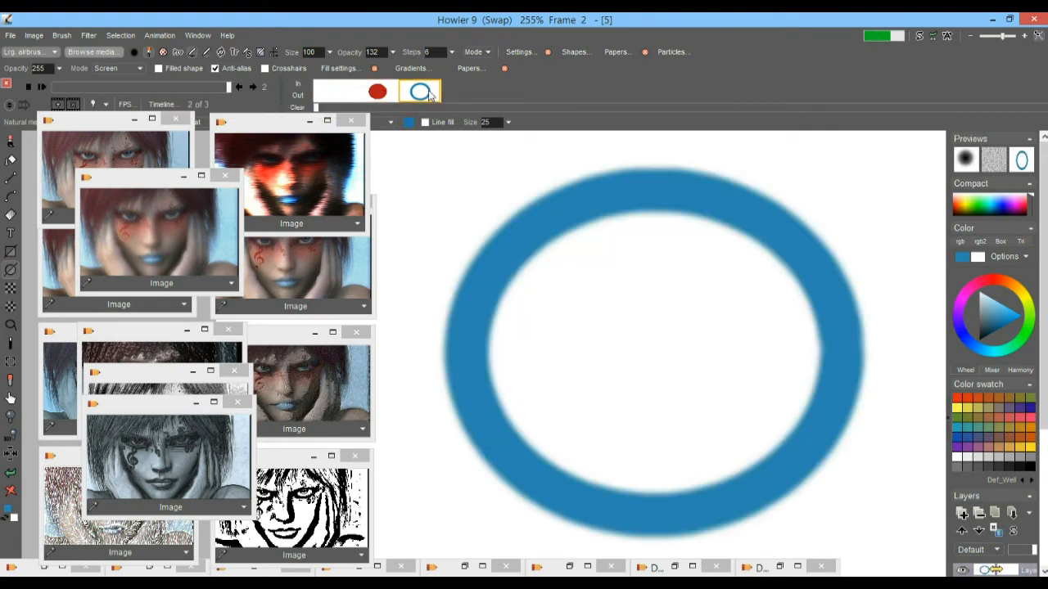
- Make a dry run of the Motion prediction module, extrapolating frames with 444 tweens
left_click(90, 35)
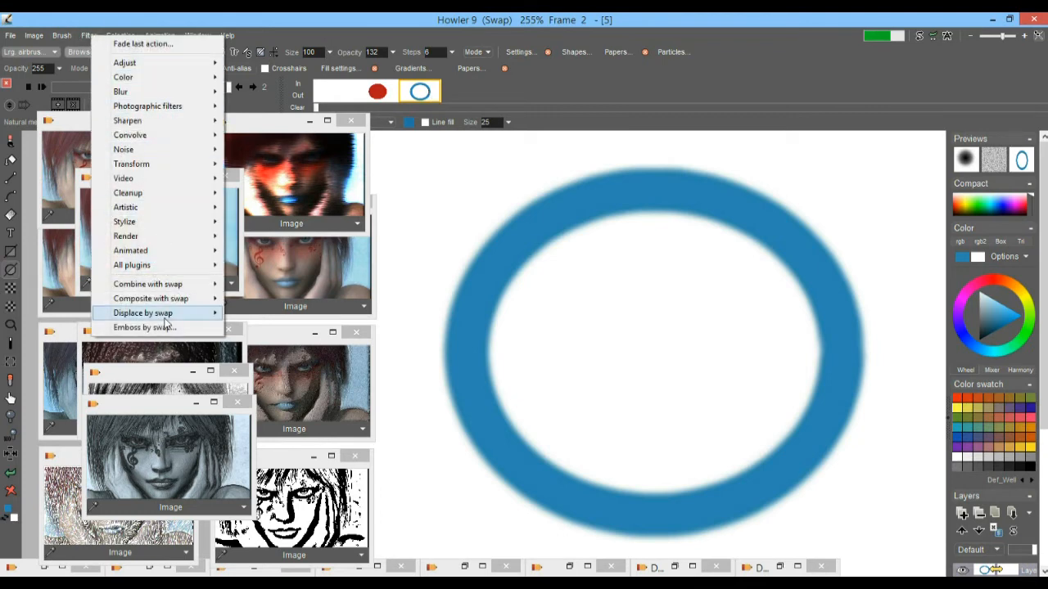
mouse_move(143, 250)
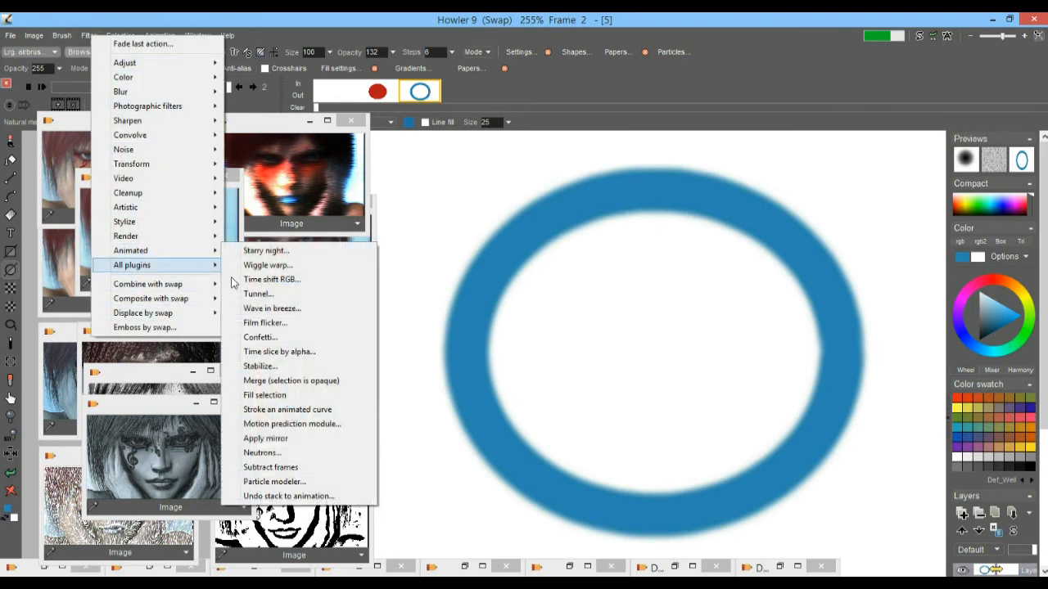
left_click(279, 426)
left_click_drag(501, 142, 224, 149)
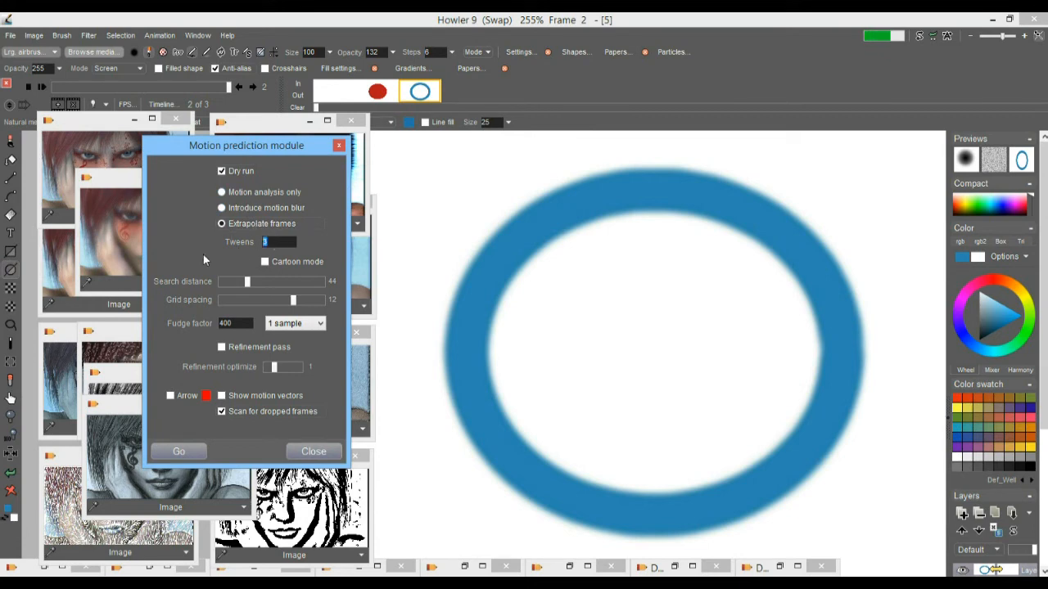
type("444")
left_click(178, 451)
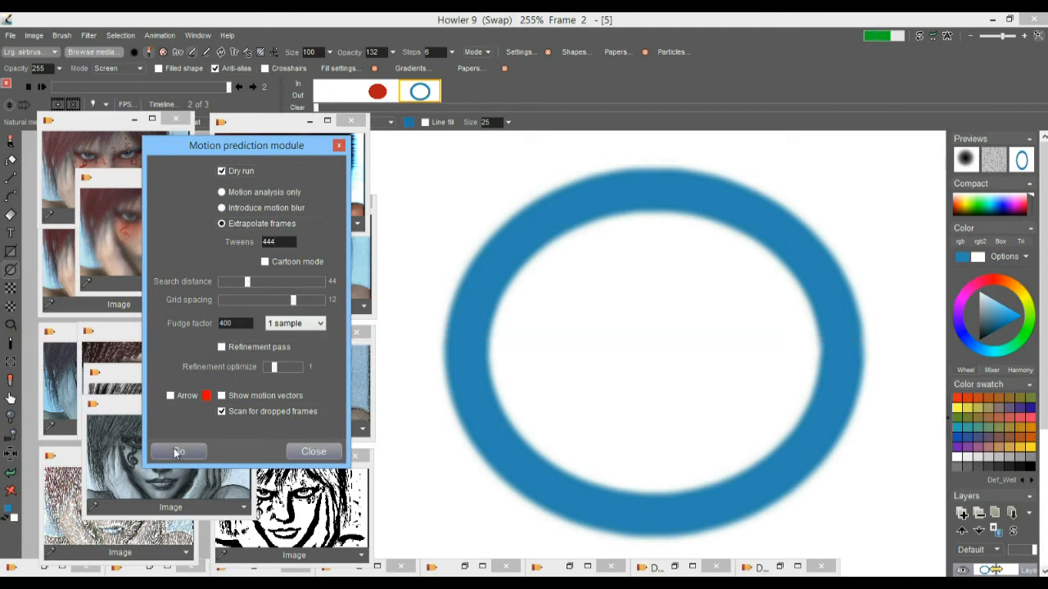
left_click(509, 341)
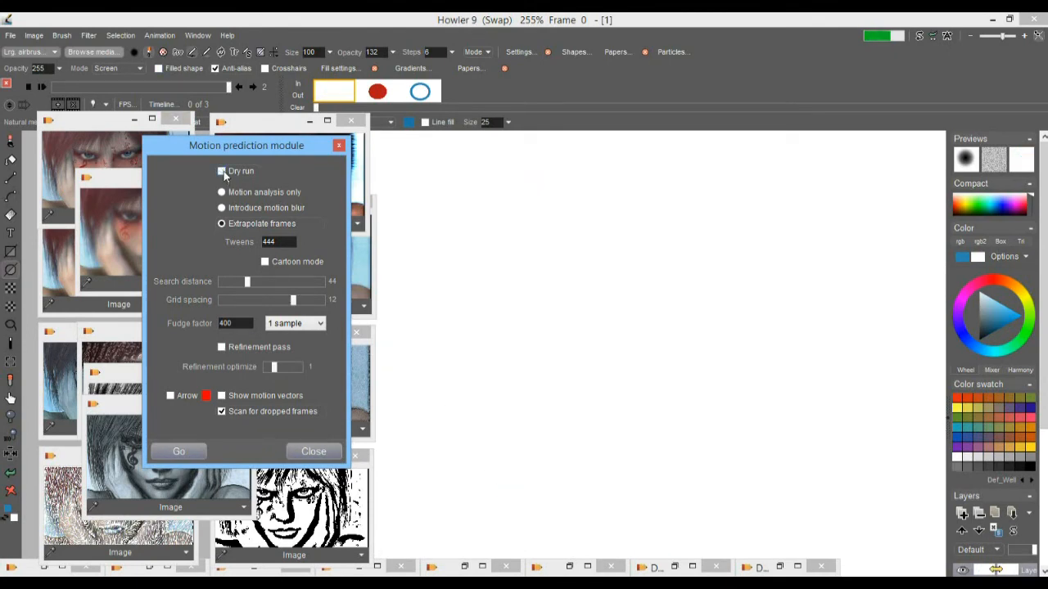
- Generate the tweens between the ellipse frames with Dry run off and play the resulting animation
left_click(189, 452)
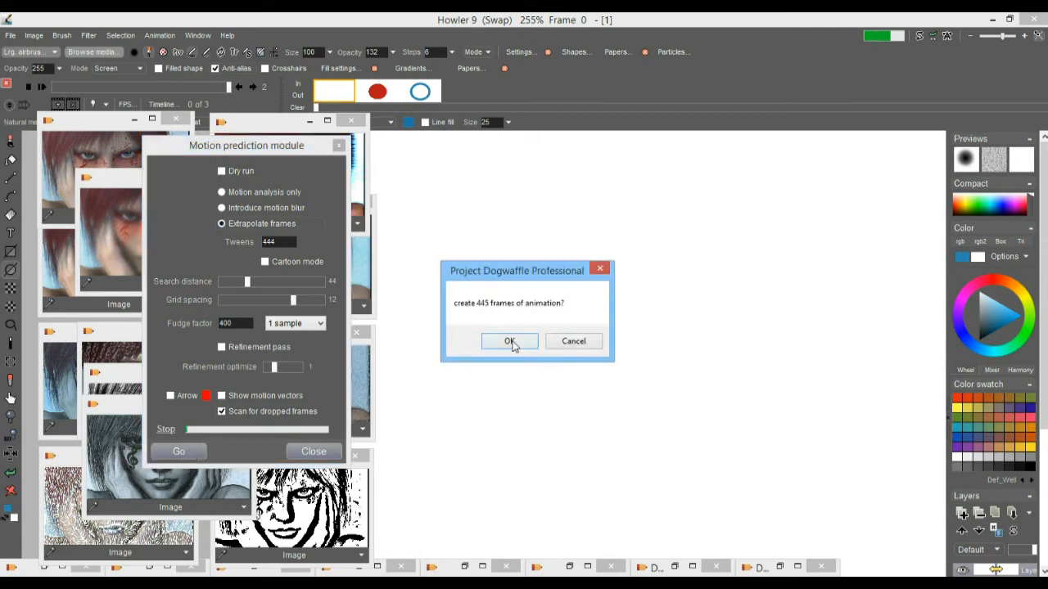
left_click(508, 340)
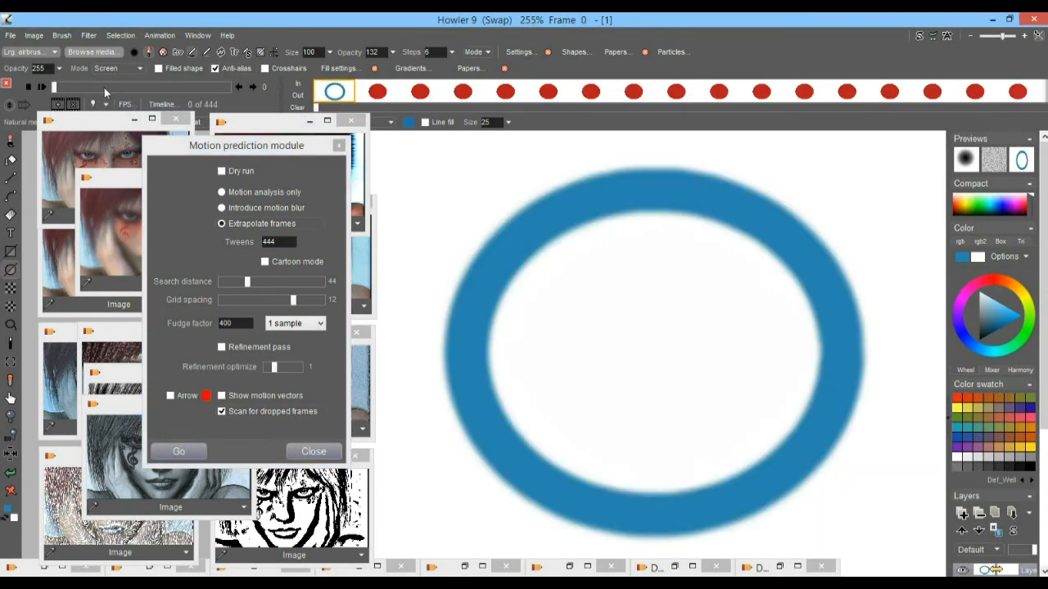
left_click(43, 87)
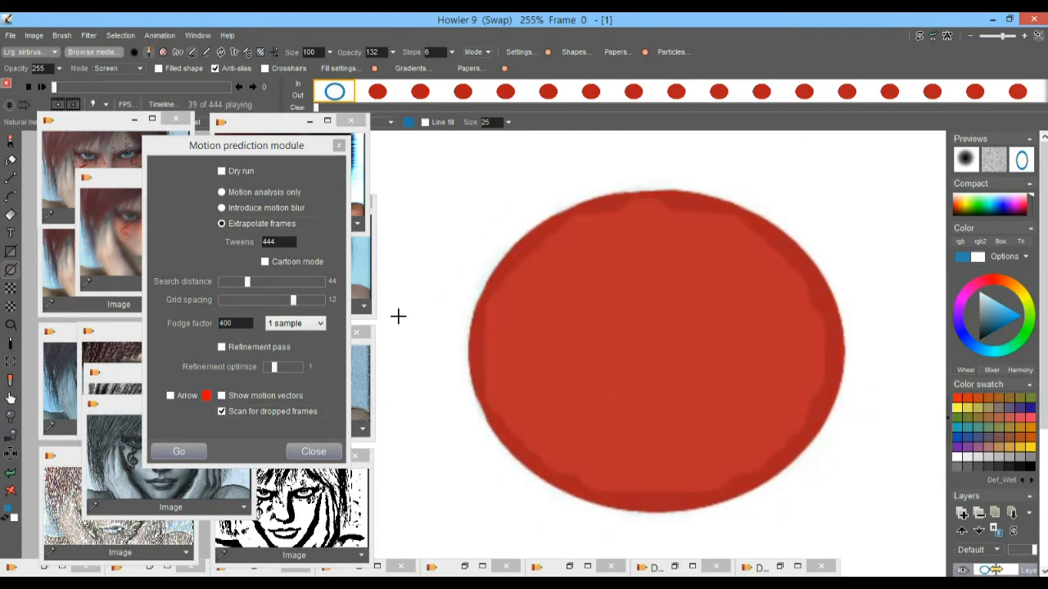